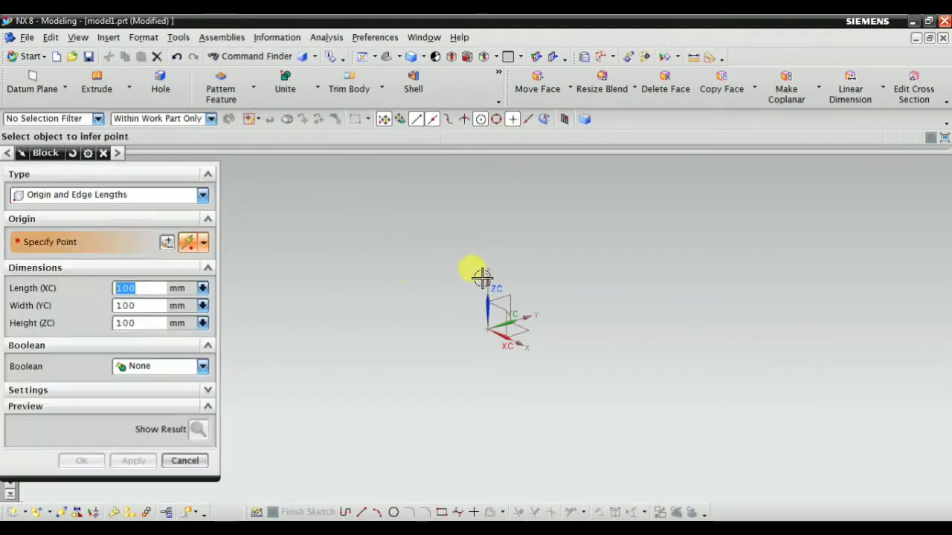
Step: Create a 100 × 100 × 100 mm block at the coordinate system origin without any Boolean operation
{"action": "left_click", "coordinate": [485, 325]}
{"action": "left_click", "coordinate": [81, 461]}
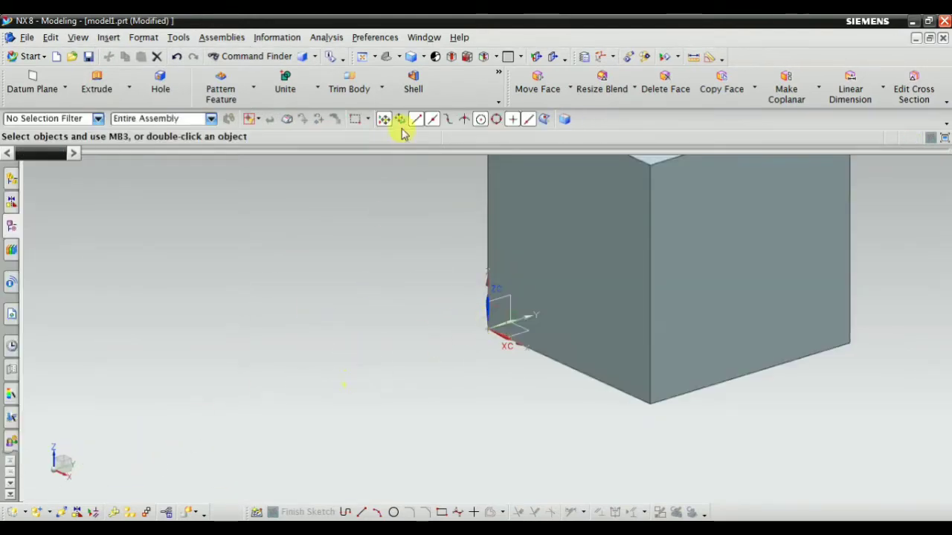
{"action": "left_click", "coordinate": [387, 57]}
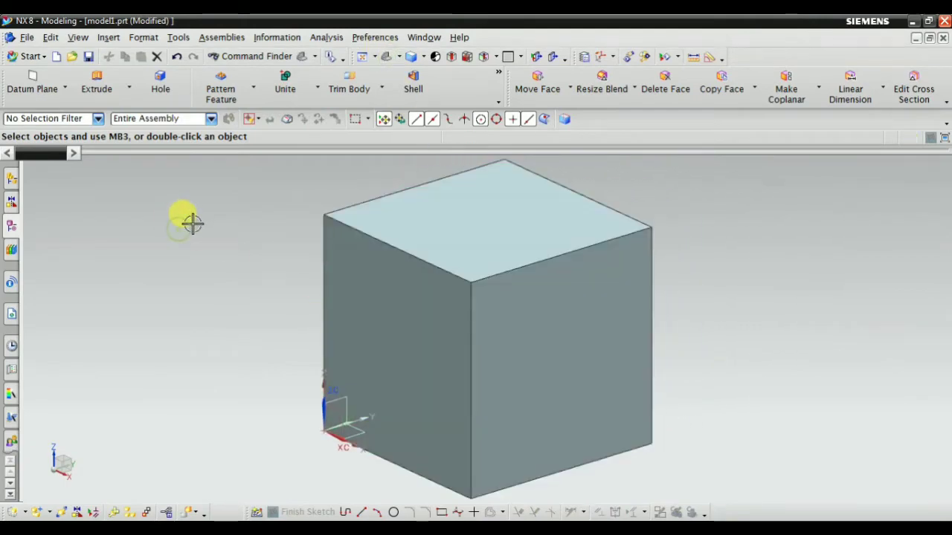
Step: Start a From Plane draft with the vertical draw direction and the block's top face as the stationary plane
{"action": "left_click", "coordinate": [107, 38]}
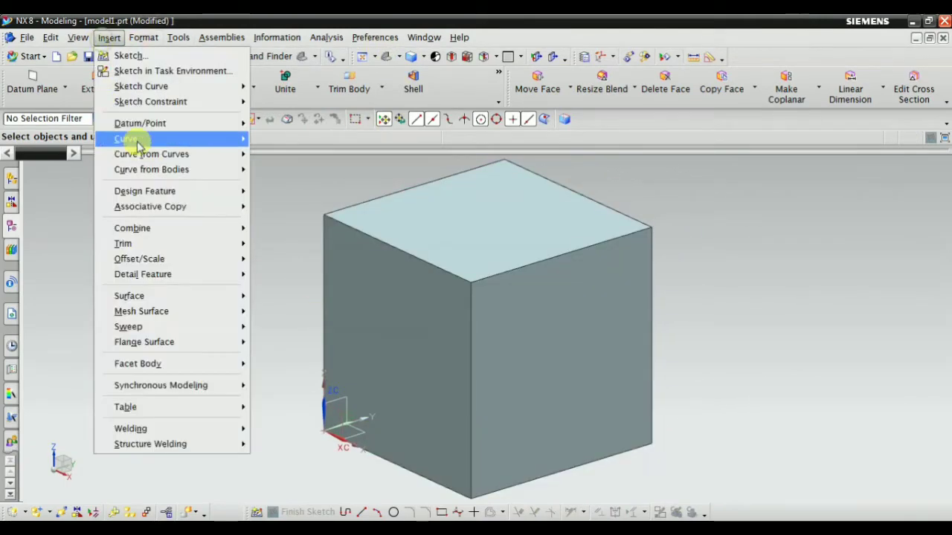
{"action": "mouse_move", "coordinate": [169, 281]}
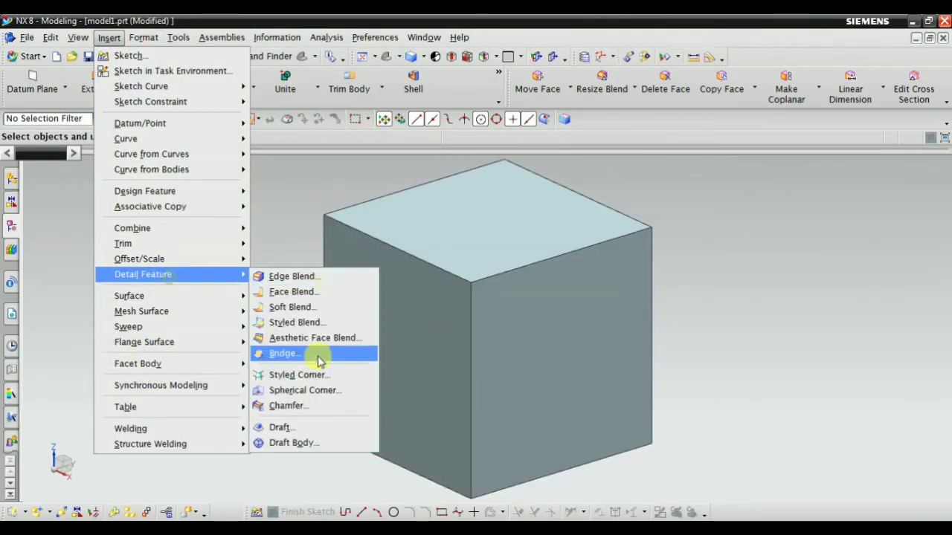
{"action": "left_click", "coordinate": [291, 424]}
{"action": "left_click", "coordinate": [58, 194]}
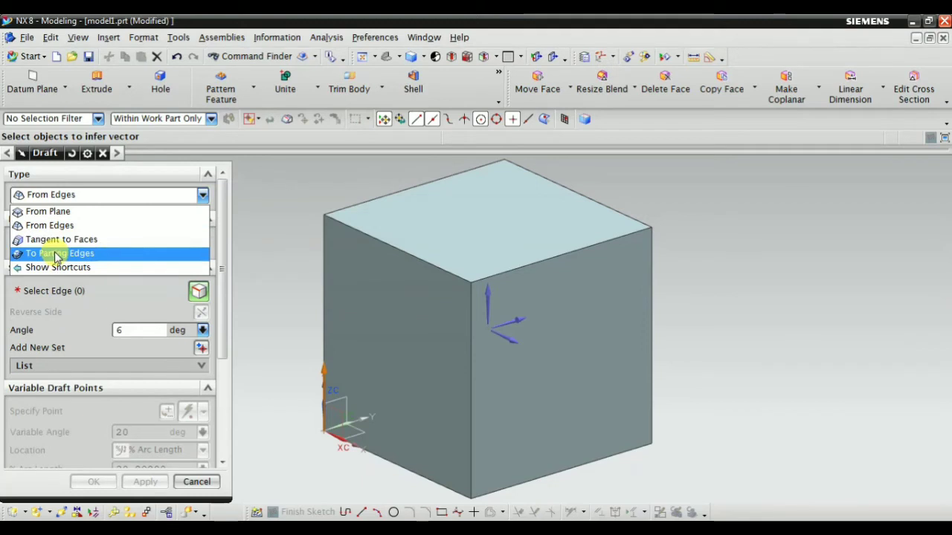
{"action": "left_click", "coordinate": [66, 214]}
{"action": "scroll", "coordinate": [328, 252], "scroll_direction": "down", "scroll_amount": 2}
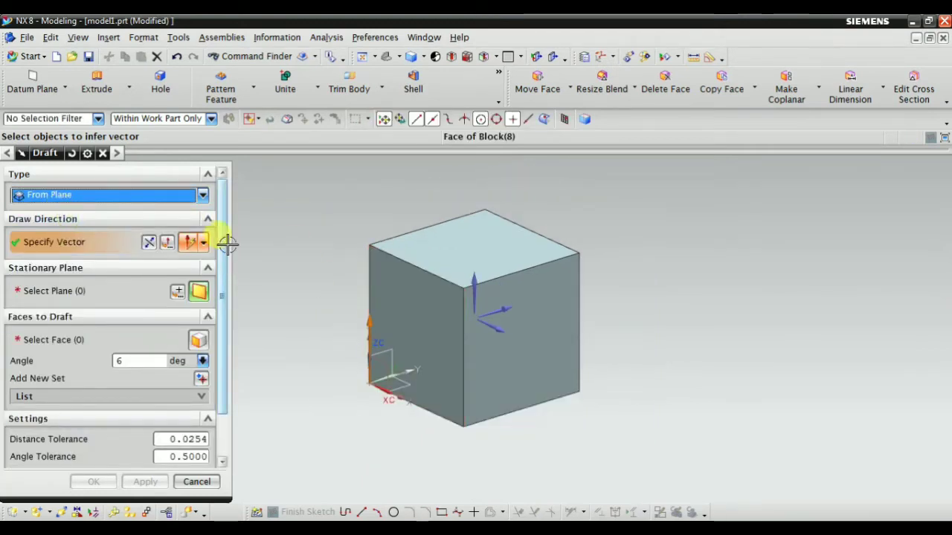
{"action": "scroll", "coordinate": [429, 253], "scroll_direction": "up", "scroll_amount": 1}
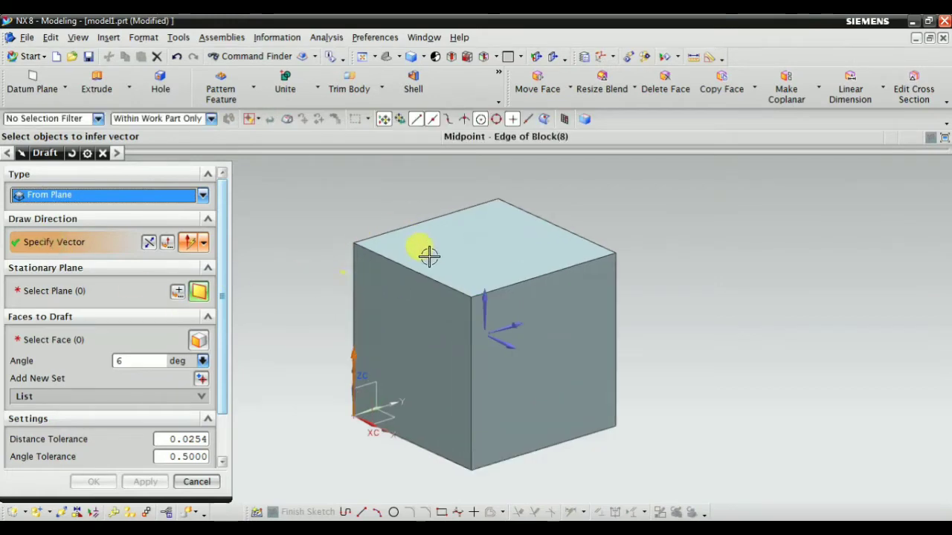
{"action": "left_click", "coordinate": [485, 303]}
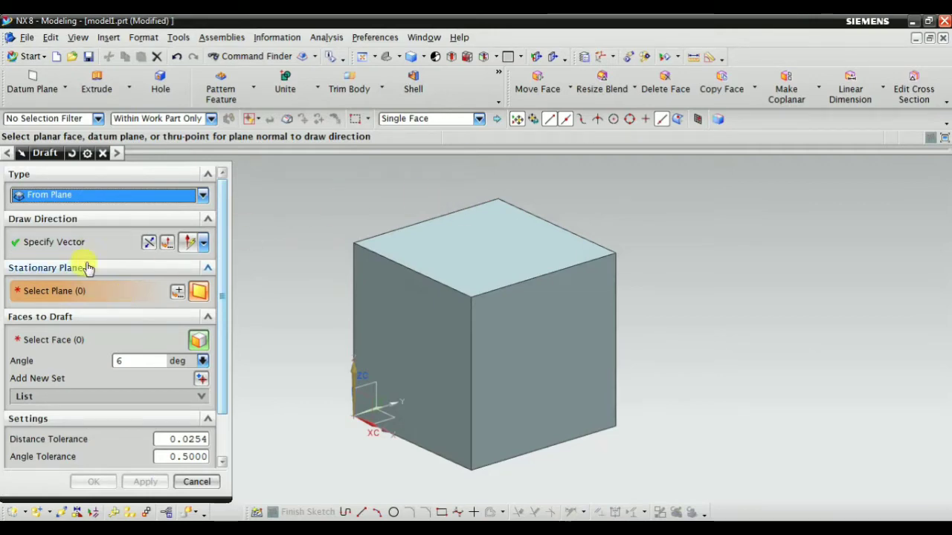
{"action": "left_click", "coordinate": [469, 247]}
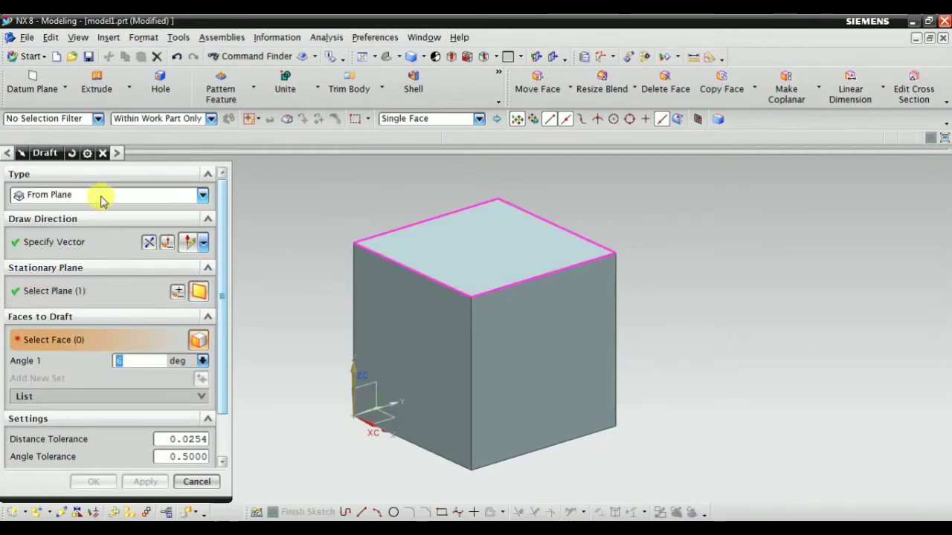
Step: Choose the block's side face above the X axis as the face to draft and set the angle to 10 degrees
{"action": "scroll", "coordinate": [241, 342], "scroll_direction": "down", "scroll_amount": 1}
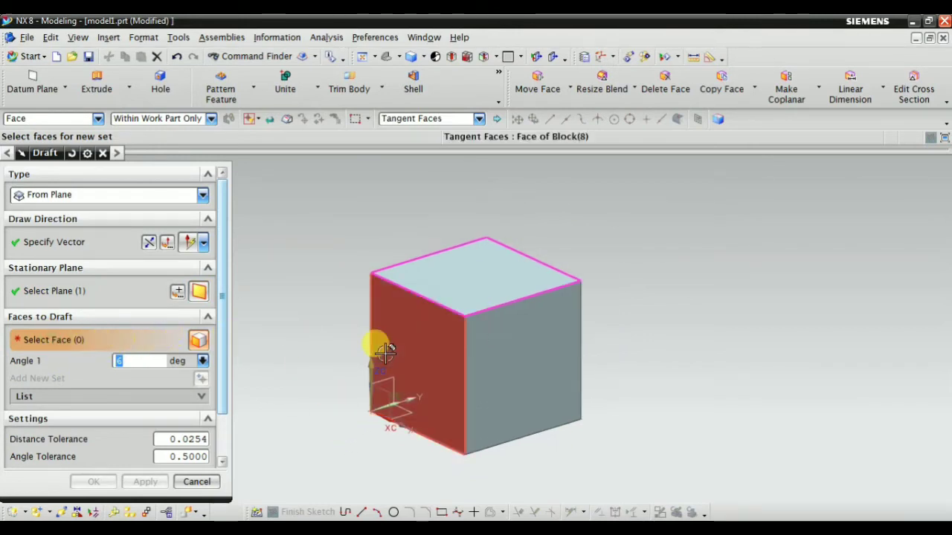
{"action": "left_click", "coordinate": [408, 332]}
{"action": "middle_click_drag", "start_coordinate": [330, 403], "coordinate": [312, 343]}
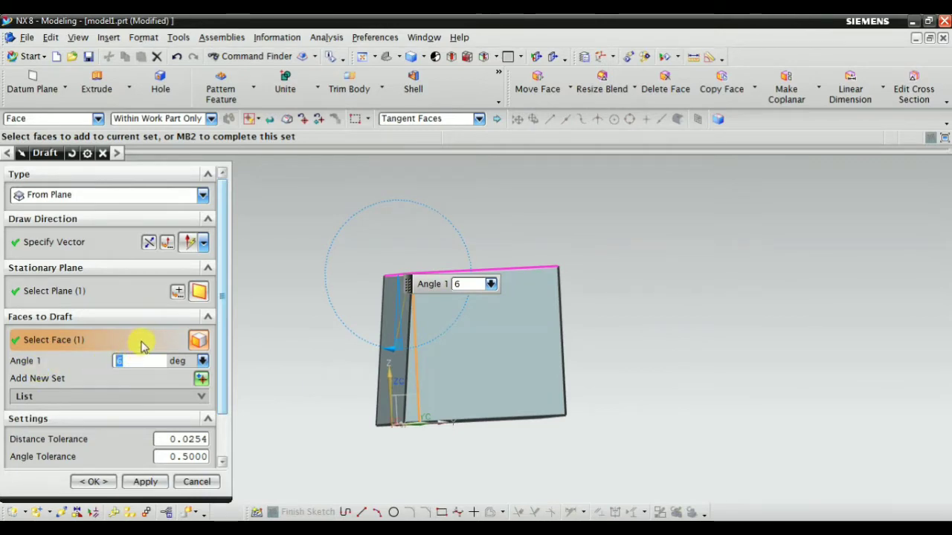
{"action": "key", "text": "Return"}
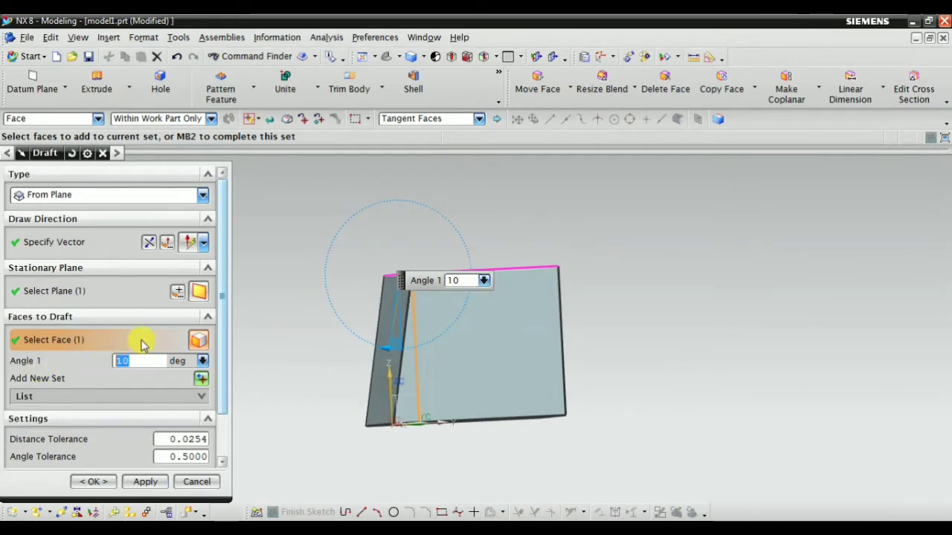
Step: Increase the draft angle of the selected side face to 22 degrees with the angle handle
{"action": "mouse_move", "coordinate": [351, 448]}
{"action": "middle_mouse_down"}
{"action": "mouse_move", "coordinate": [319, 408]}
{"action": "mouse_move", "coordinate": [351, 433]}
{"action": "mouse_move", "coordinate": [336, 467]}
{"action": "mouse_move", "coordinate": [338, 442]}
{"action": "middle_mouse_up"}
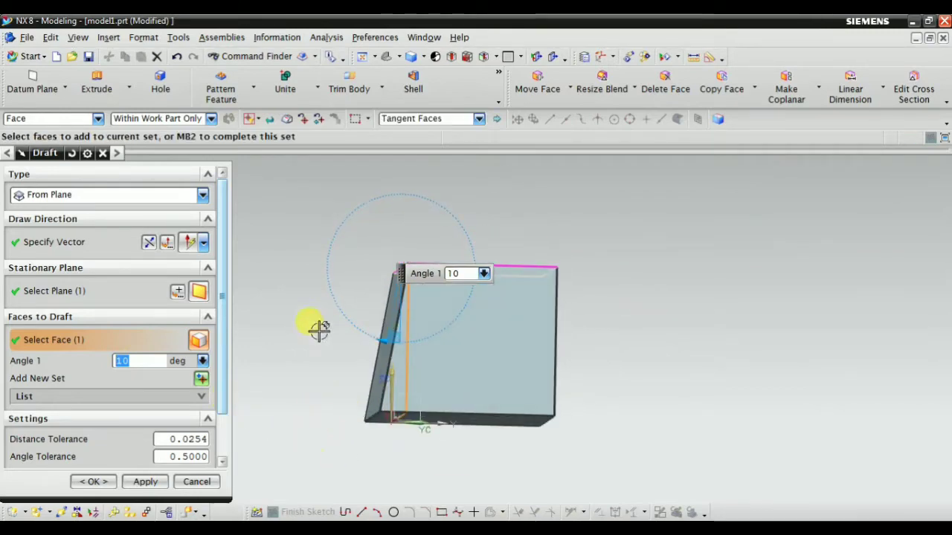
{"action": "left_click", "coordinate": [407, 57]}
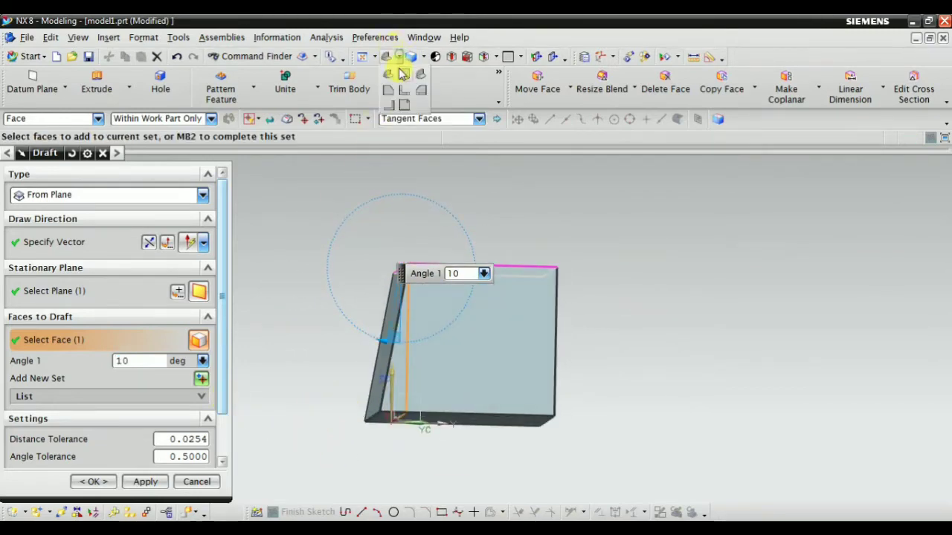
{"action": "left_click", "coordinate": [404, 92]}
{"action": "left_click", "coordinate": [405, 57]}
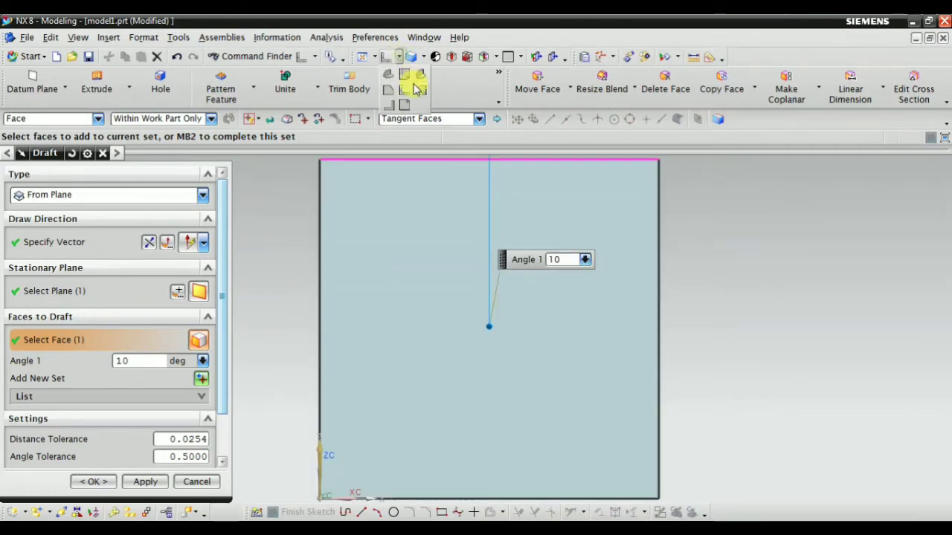
{"action": "left_click", "coordinate": [415, 83]}
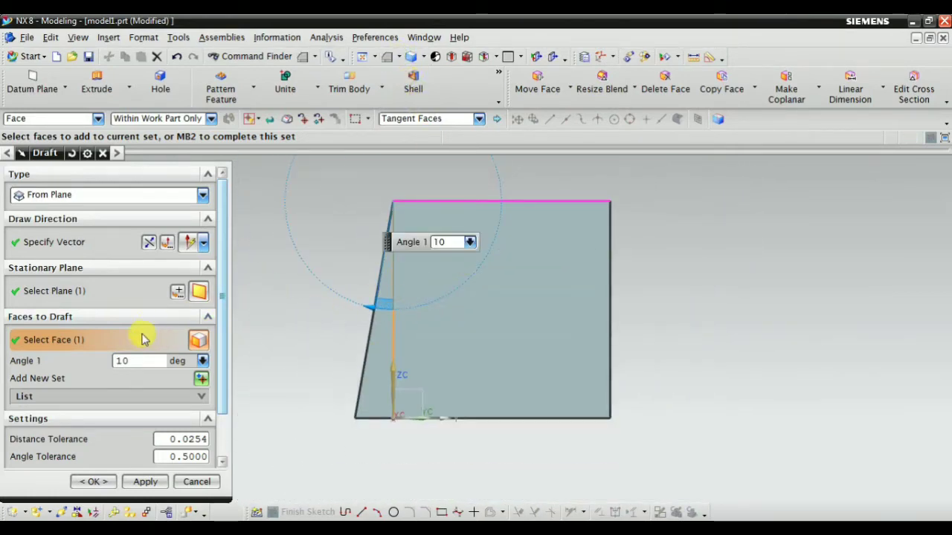
{"action": "left_click_drag", "start_coordinate": [358, 310], "coordinate": [318, 361]}
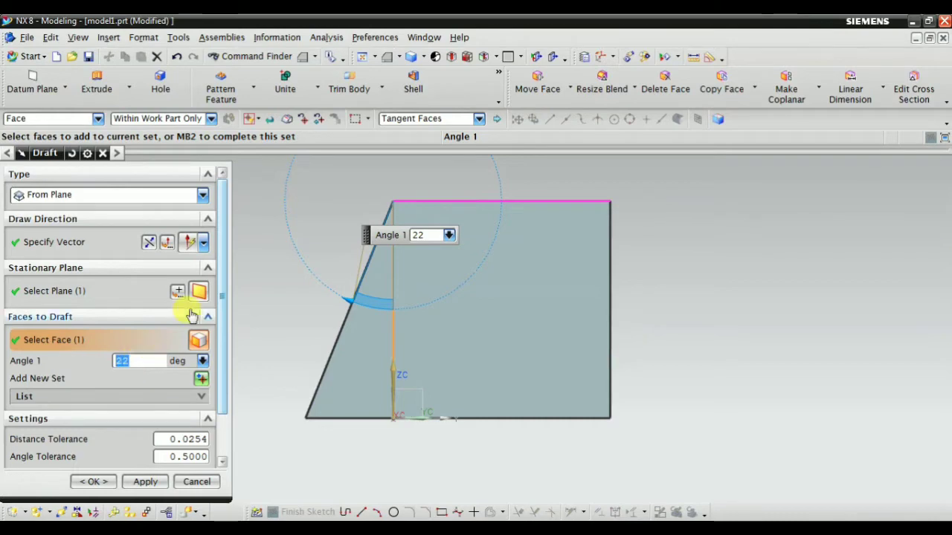
Step: Reverse the draft's draw direction to point downward and flip it back to point upward
{"action": "left_click", "coordinate": [82, 242]}
{"action": "middle_click_drag", "start_coordinate": [403, 329], "coordinate": [382, 396]}
{"action": "left_click", "coordinate": [148, 243]}
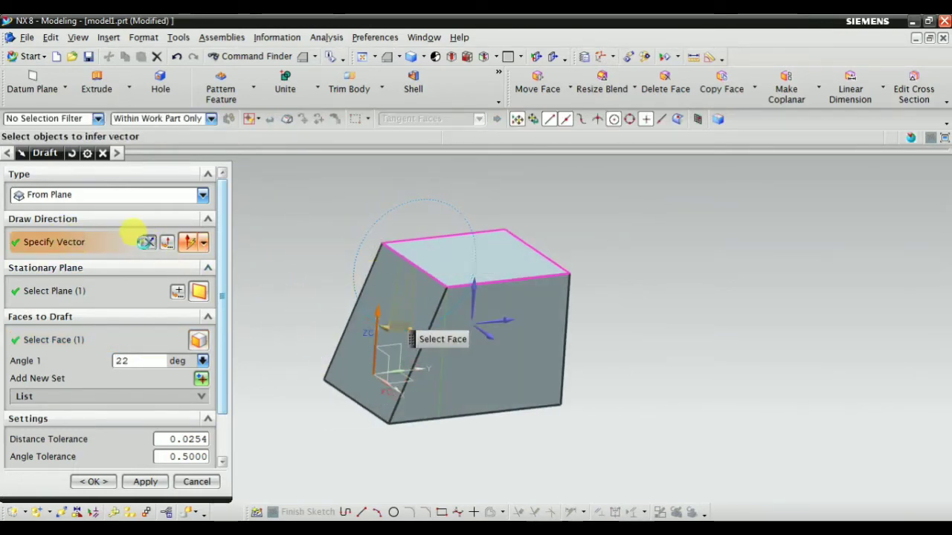
{"action": "left_click", "coordinate": [148, 243]}
{"action": "left_click", "coordinate": [148, 246]}
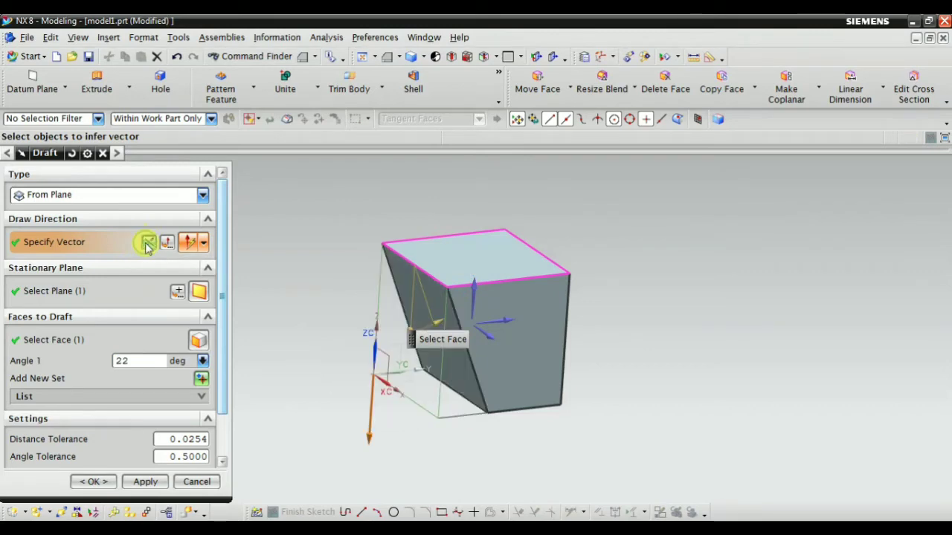
{"action": "middle_click_drag", "start_coordinate": [275, 332], "coordinate": [293, 312]}
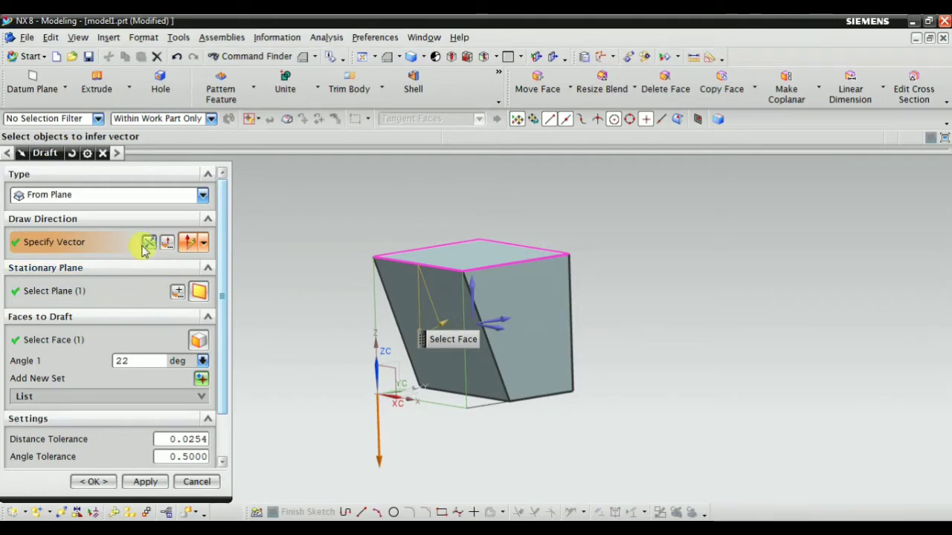
{"action": "left_click", "coordinate": [145, 249]}
Step: Set the draft angle to -5 degrees so the side face tapers inward
{"action": "left_click", "coordinate": [121, 361]}
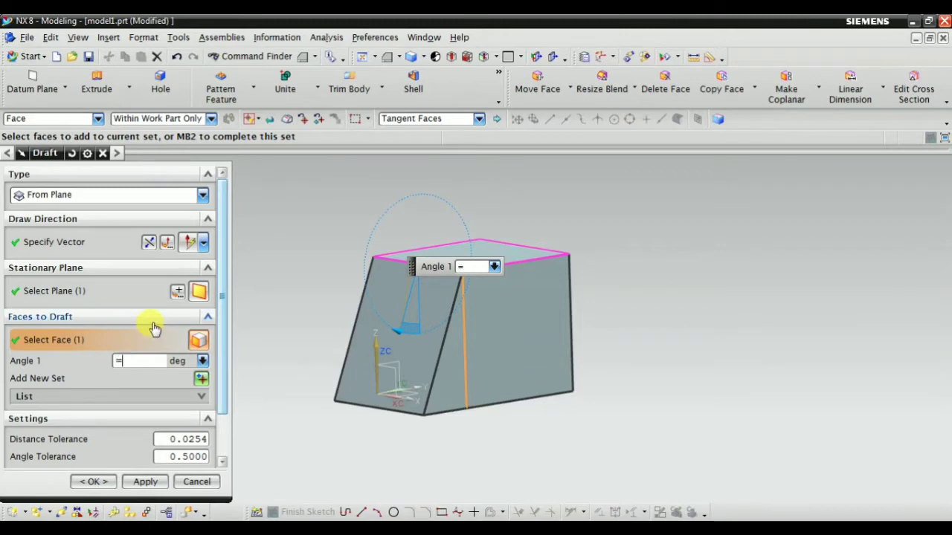
{"action": "key", "text": "Return"}
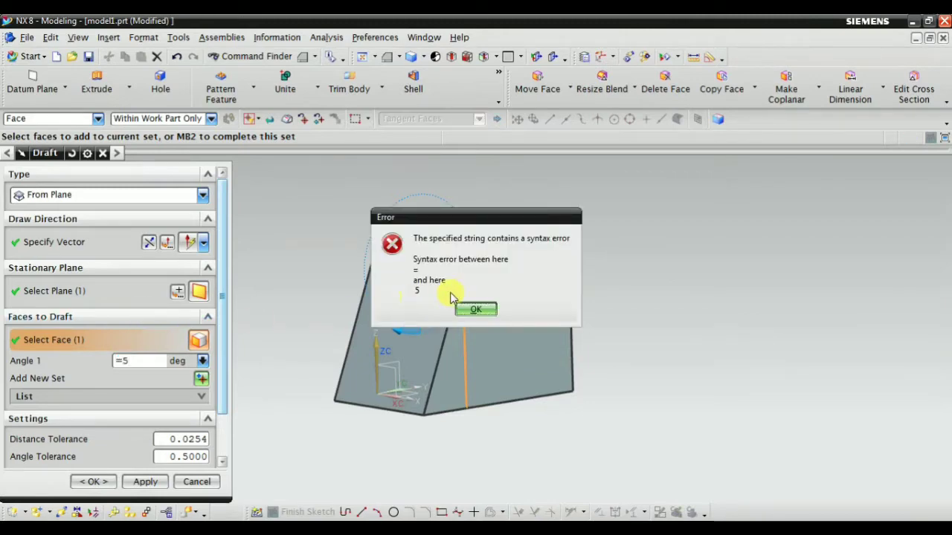
{"action": "left_click", "coordinate": [472, 311]}
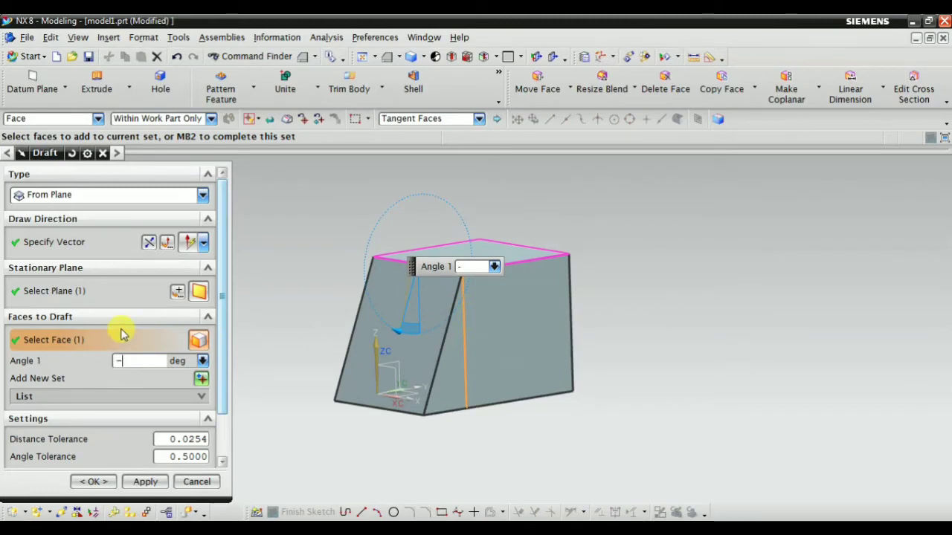
{"action": "type", "text": "-5"}
{"action": "key", "text": "Return"}
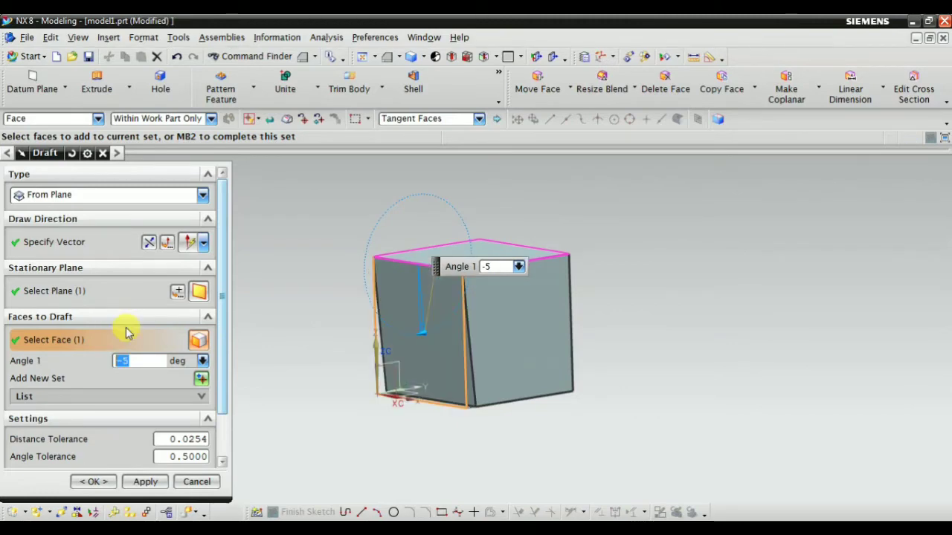
{"action": "middle_click_drag", "start_coordinate": [373, 431], "coordinate": [365, 347]}
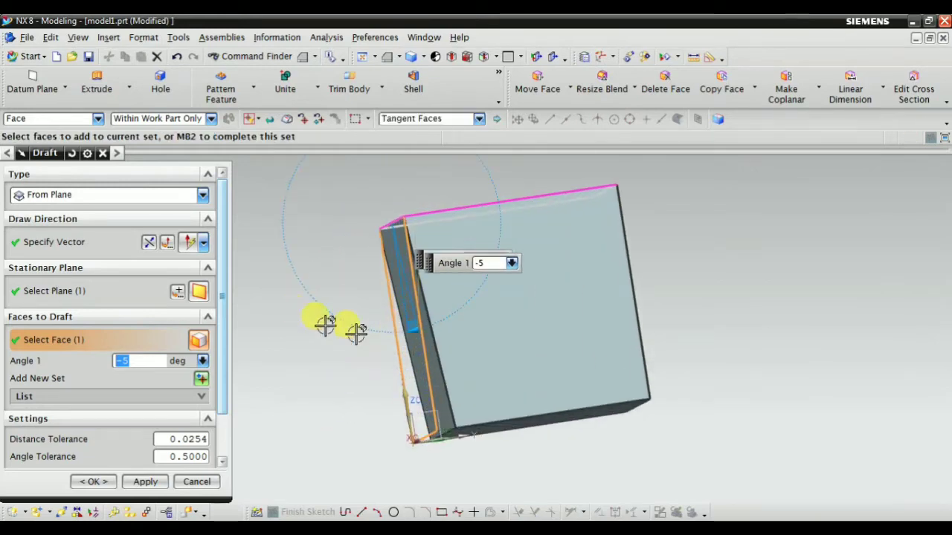
Step: Set the draft angle to 5 degrees and keep the face selection active for further faces
{"action": "middle_click_drag", "start_coordinate": [319, 369], "coordinate": [338, 394]}
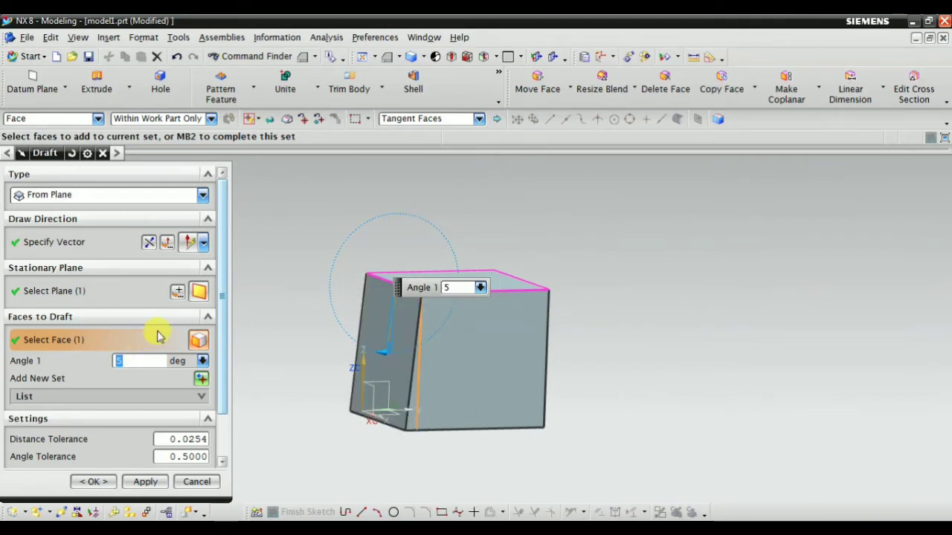
{"action": "middle_click_drag", "start_coordinate": [325, 399], "coordinate": [234, 365]}
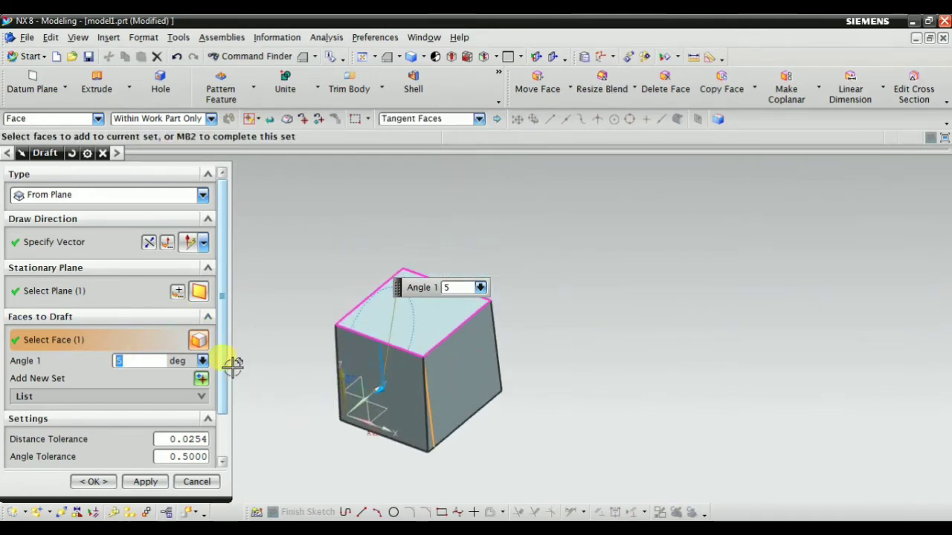
{"action": "scroll", "coordinate": [214, 376], "scroll_direction": "down", "scroll_amount": 2}
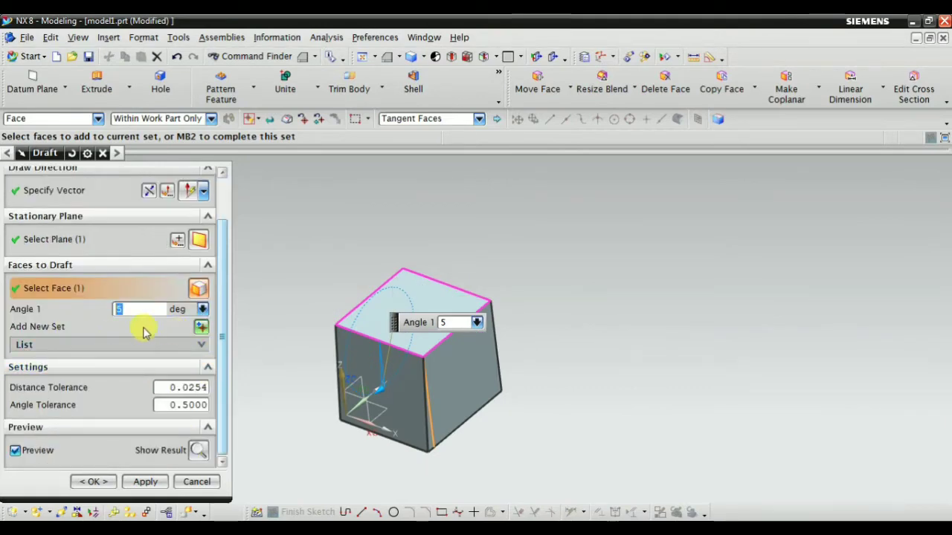
{"action": "middle_click_drag", "start_coordinate": [260, 376], "coordinate": [439, 376]}
{"action": "left_click", "coordinate": [94, 242]}
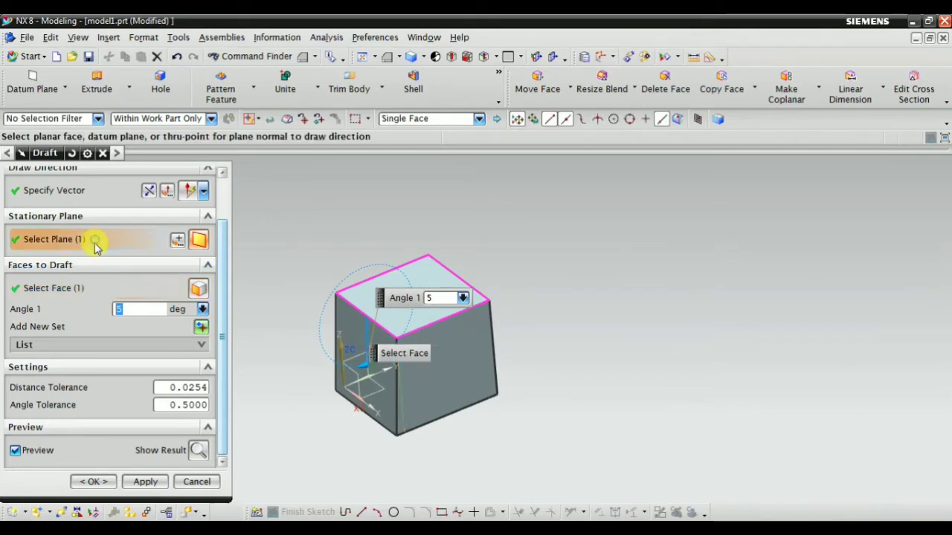
{"action": "left_click", "coordinate": [96, 286]}
{"action": "scroll", "coordinate": [330, 317], "scroll_direction": "up", "scroll_amount": 1}
{"action": "scroll", "coordinate": [218, 311], "scroll_direction": "up", "scroll_amount": 2}
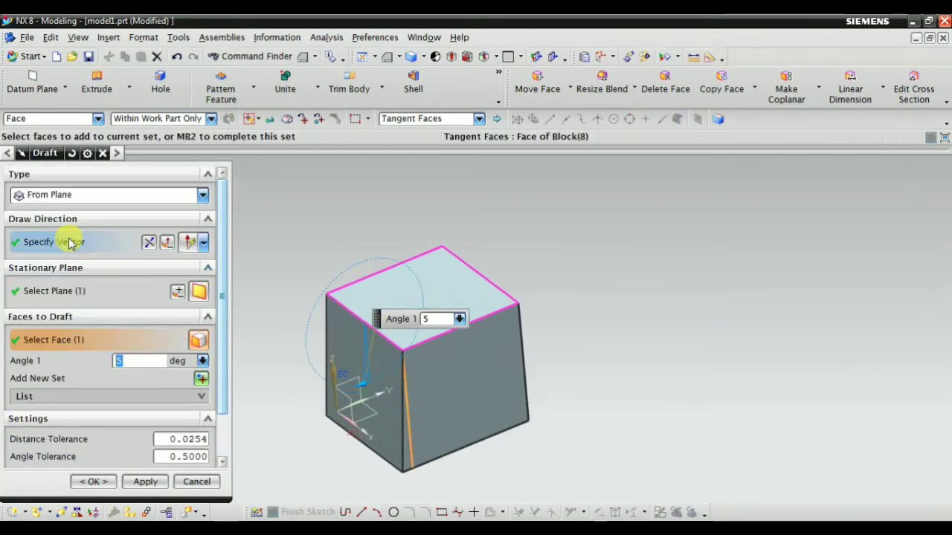
Step: Add the adjacent vertical side face to the 5-degree draft set, apply the draft and close the command
{"action": "left_click", "coordinate": [446, 374]}
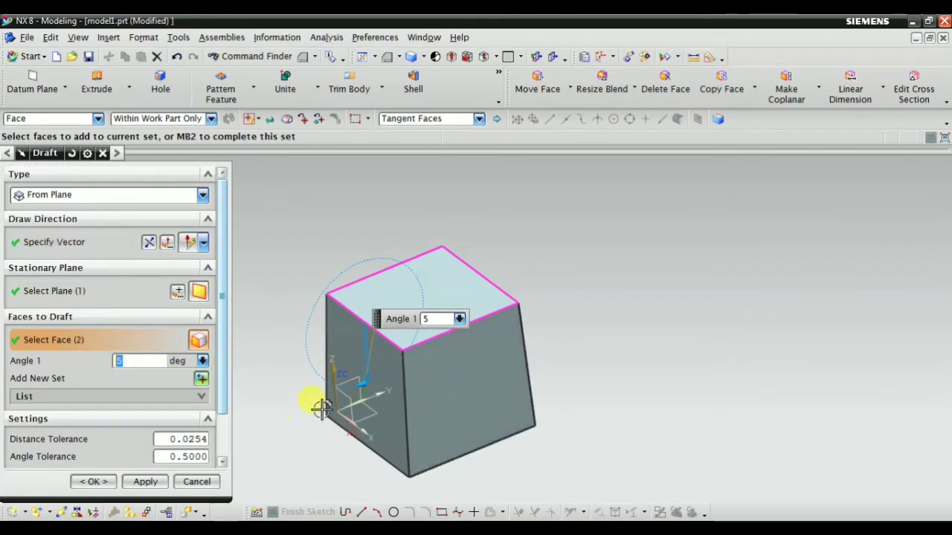
{"action": "mouse_move", "coordinate": [314, 403]}
{"action": "middle_mouse_down"}
{"action": "mouse_move", "coordinate": [340, 315]}
{"action": "mouse_move", "coordinate": [335, 293]}
{"action": "mouse_move", "coordinate": [356, 388]}
{"action": "mouse_move", "coordinate": [350, 359]}
{"action": "mouse_move", "coordinate": [320, 394]}
{"action": "middle_mouse_up"}
{"action": "left_click", "coordinate": [146, 482]}
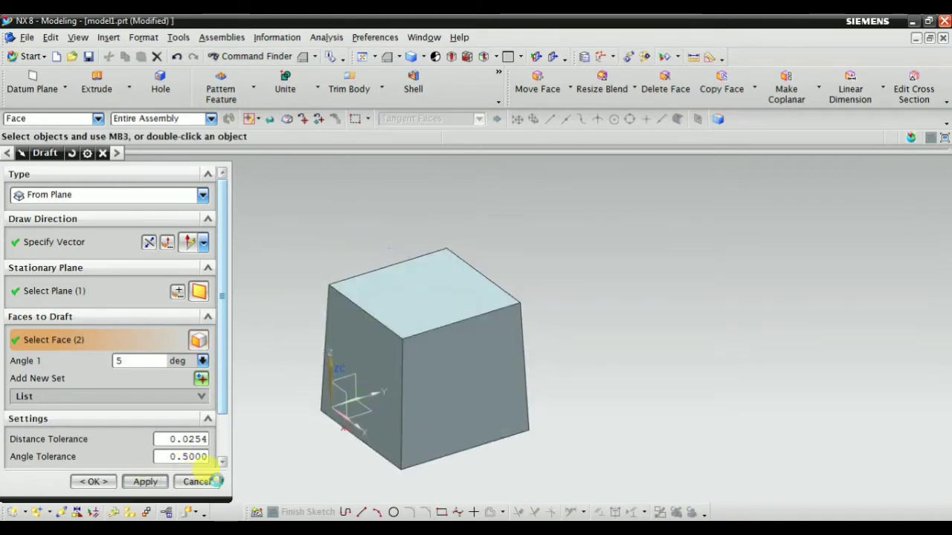
{"action": "left_click", "coordinate": [195, 481]}
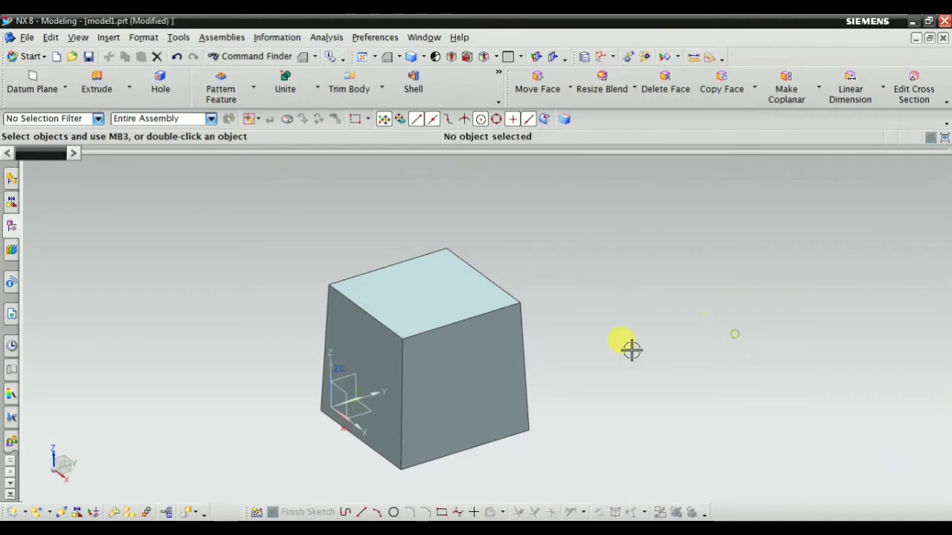
Step: Open the existing two-face draft feature for editing, inspect its parameters and close it
{"action": "middle_click_drag", "start_coordinate": [631, 348], "coordinate": [357, 238]}
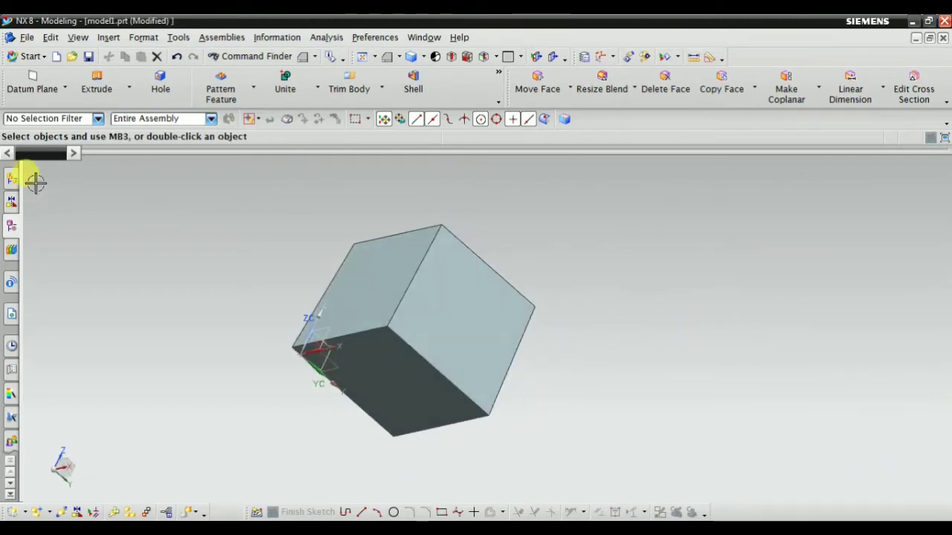
{"action": "left_click", "coordinate": [11, 226]}
{"action": "double_click", "coordinate": [85, 298]}
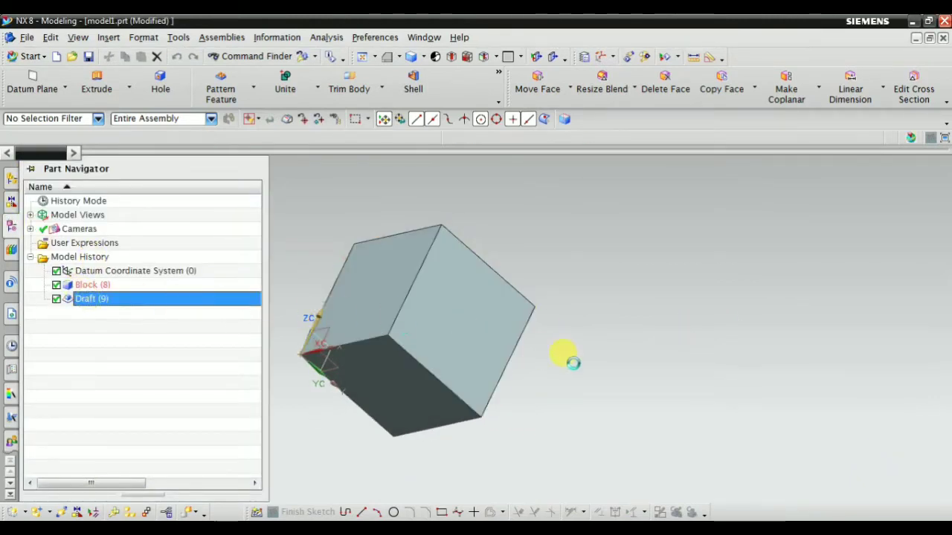
{"action": "middle_click_drag", "start_coordinate": [526, 353], "coordinate": [550, 343]}
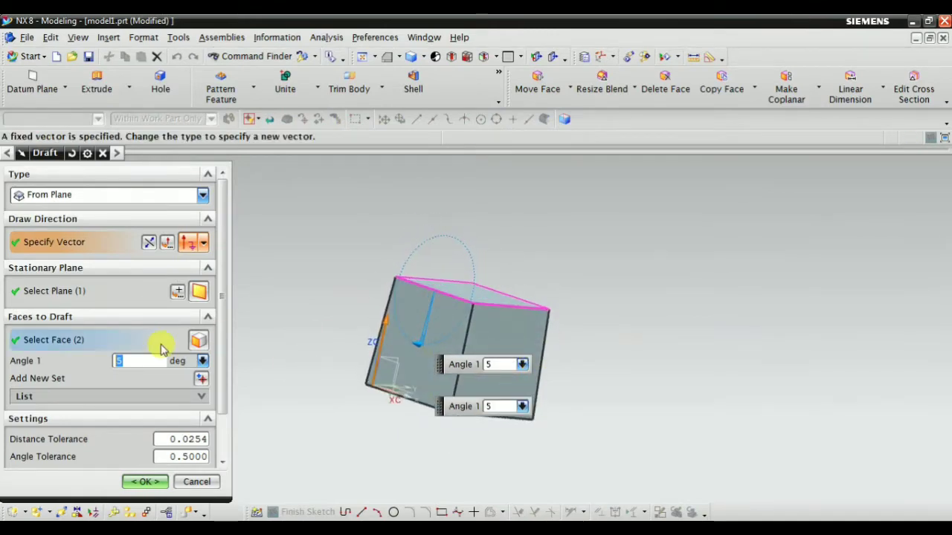
{"action": "left_click", "coordinate": [138, 482]}
Step: Delete the draft feature from the model history and restore the isometric view of the plain block
{"action": "middle_click_drag", "start_coordinate": [362, 351], "coordinate": [408, 347]}
{"action": "left_click", "coordinate": [15, 227]}
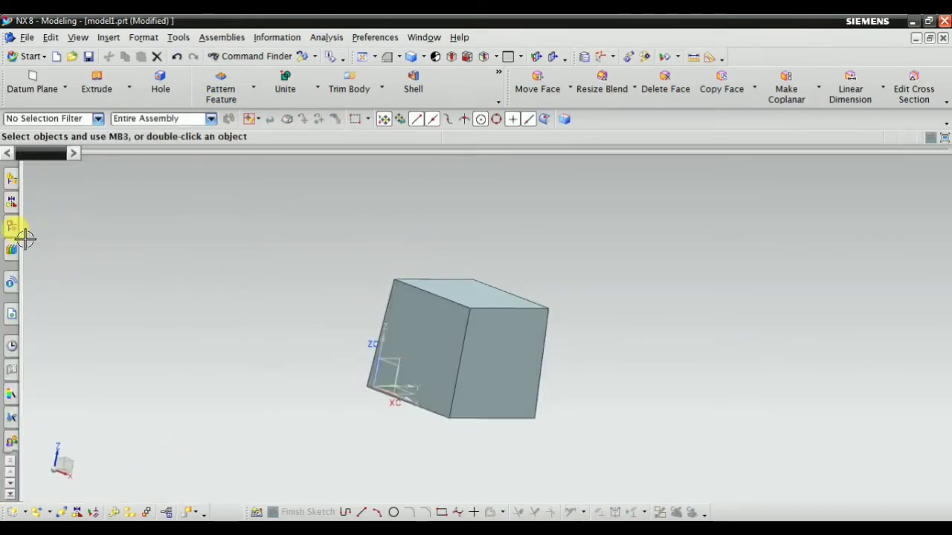
{"action": "right_click", "coordinate": [91, 301]}
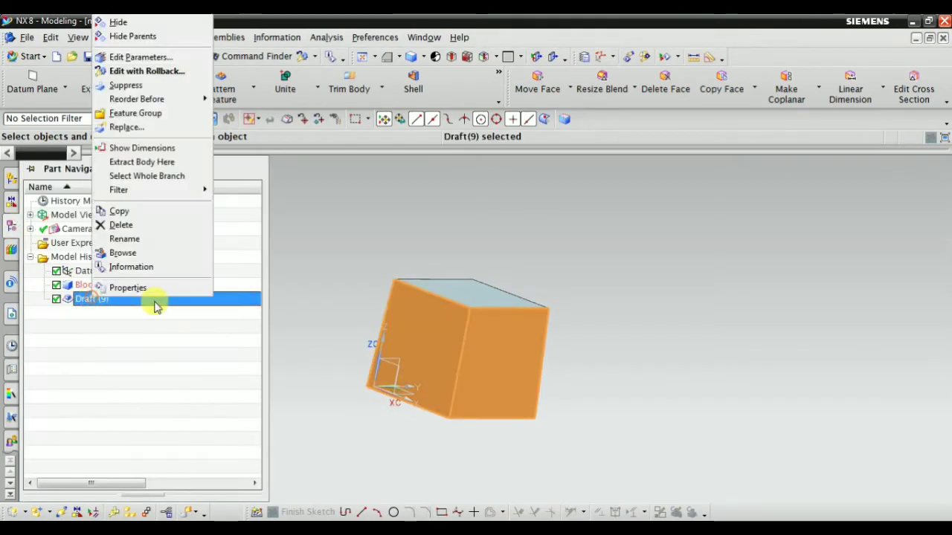
{"action": "left_click", "coordinate": [136, 224]}
{"action": "left_click", "coordinate": [399, 58]}
{"action": "left_click", "coordinate": [388, 73]}
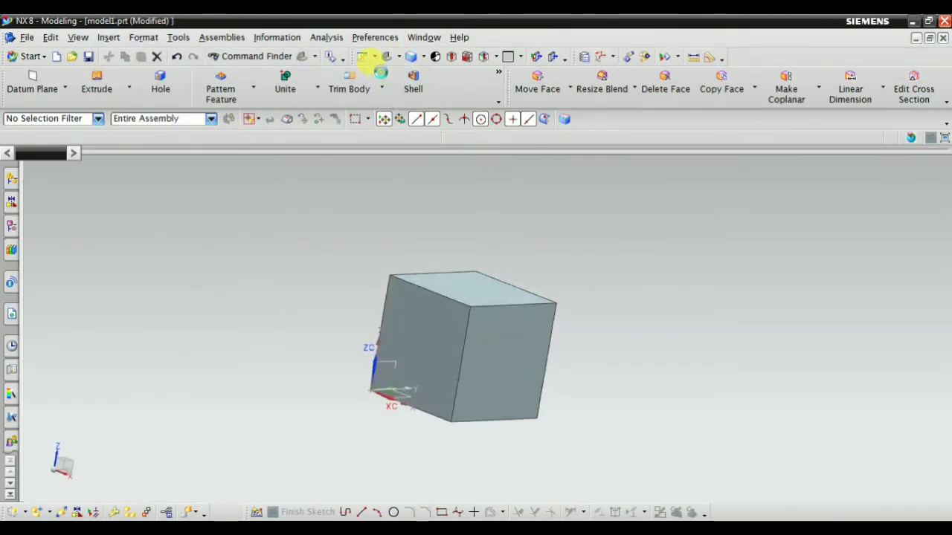
Step: Start a From Plane draft along the Z-axis with the block's top face as the stationary plane
{"action": "left_click", "coordinate": [109, 38]}
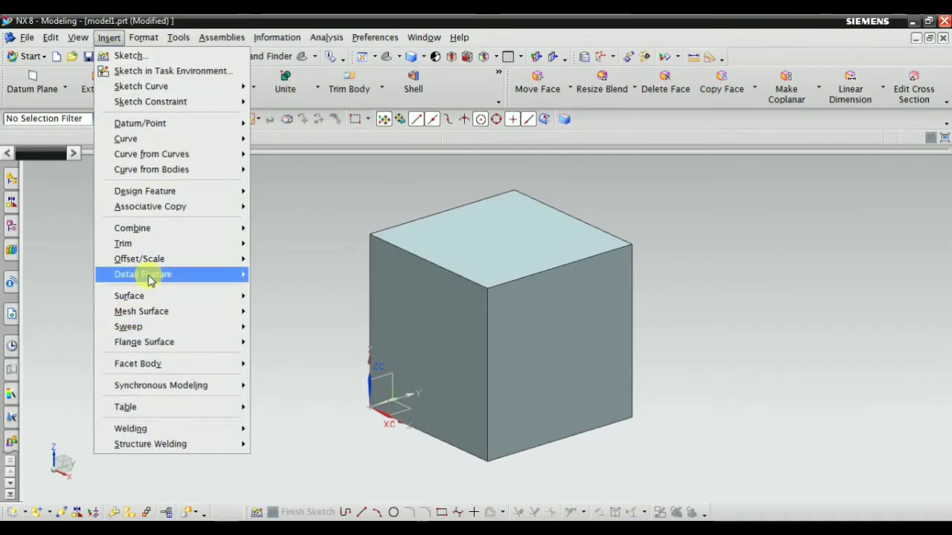
{"action": "mouse_move", "coordinate": [149, 273]}
{"action": "left_click", "coordinate": [281, 428]}
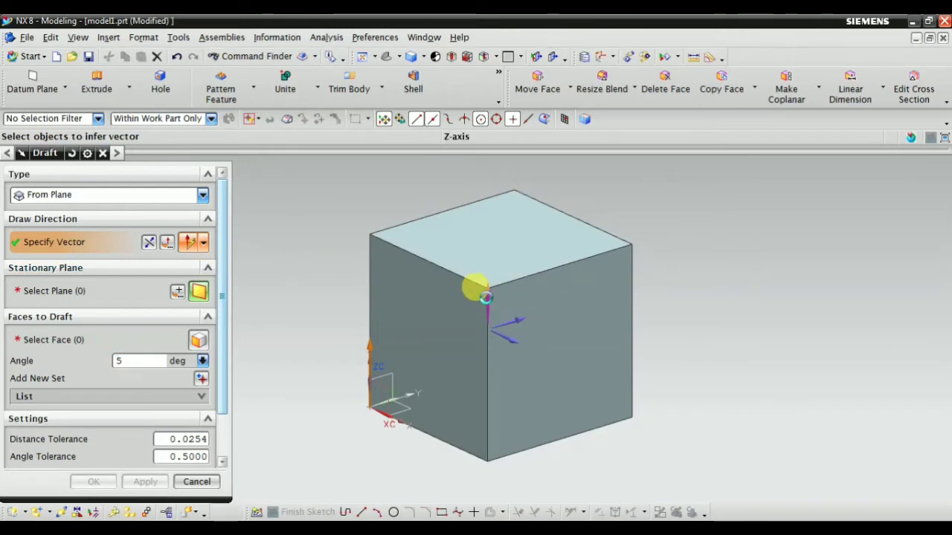
{"action": "left_click", "coordinate": [75, 293]}
{"action": "left_click", "coordinate": [459, 221]}
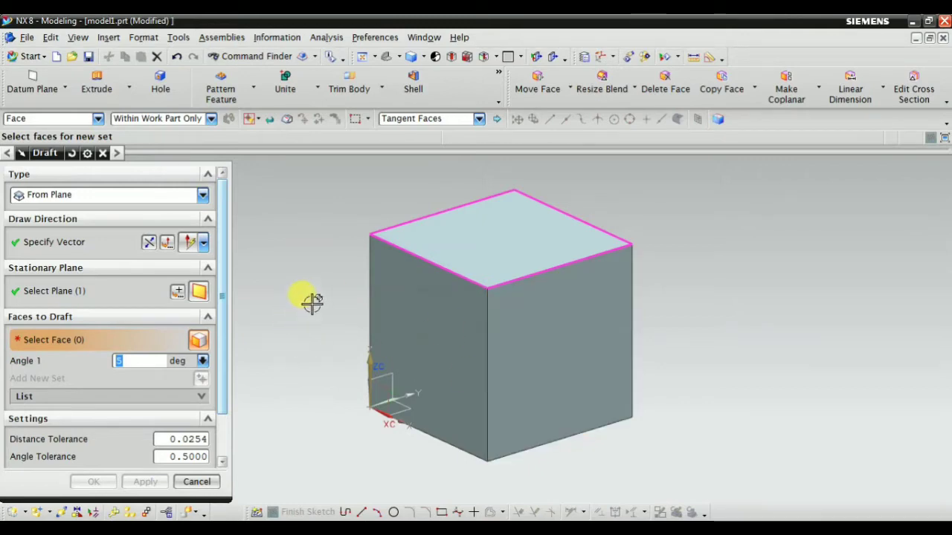
Step: Select all four vertical side faces of the block as faces to draft at 5 degrees
{"action": "middle_click_drag", "start_coordinate": [313, 301], "coordinate": [357, 362]}
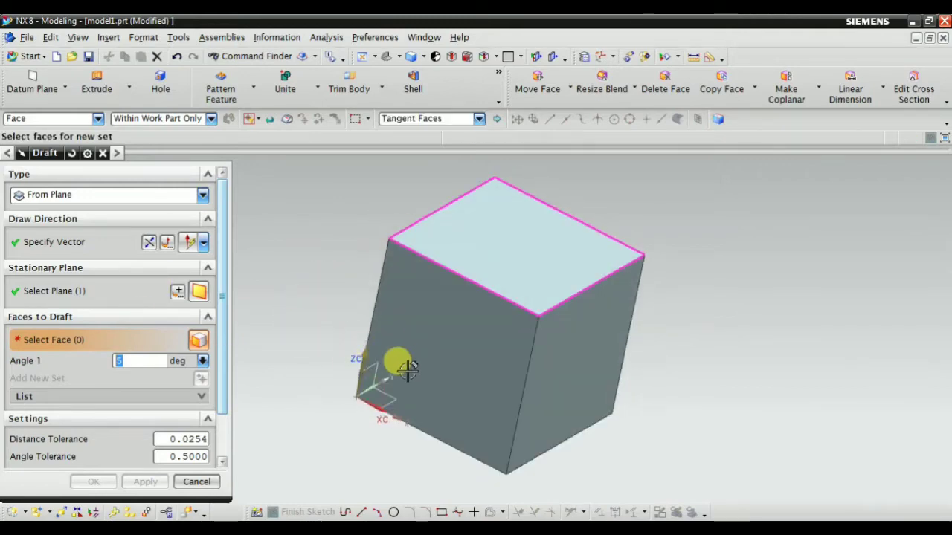
{"action": "left_click", "coordinate": [437, 324]}
{"action": "left_click", "coordinate": [571, 351]}
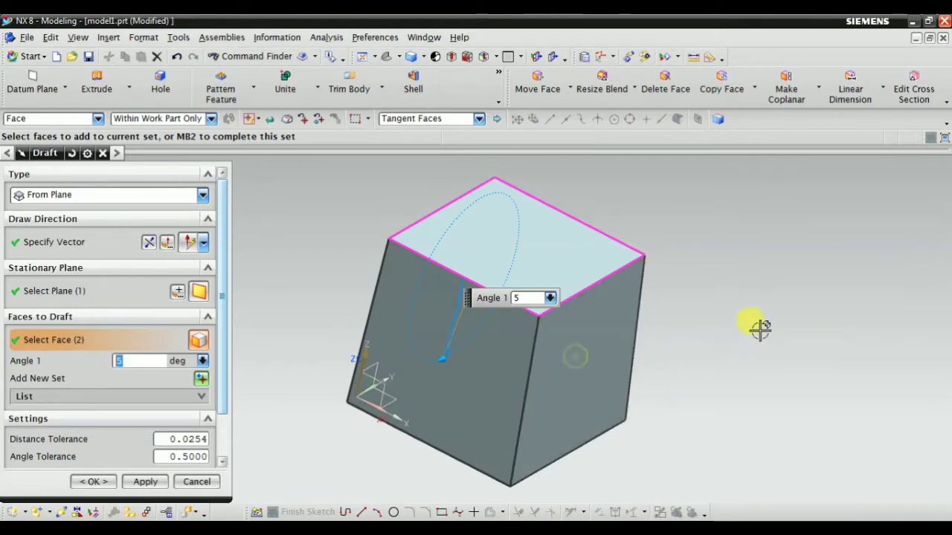
{"action": "middle_click_drag", "start_coordinate": [760, 330], "coordinate": [687, 346]}
{"action": "left_click", "coordinate": [584, 308]}
{"action": "middle_click_drag", "start_coordinate": [682, 381], "coordinate": [654, 372]}
{"action": "left_click", "coordinate": [436, 374]}
{"action": "middle_click_drag", "start_coordinate": [435, 374], "coordinate": [513, 249]}
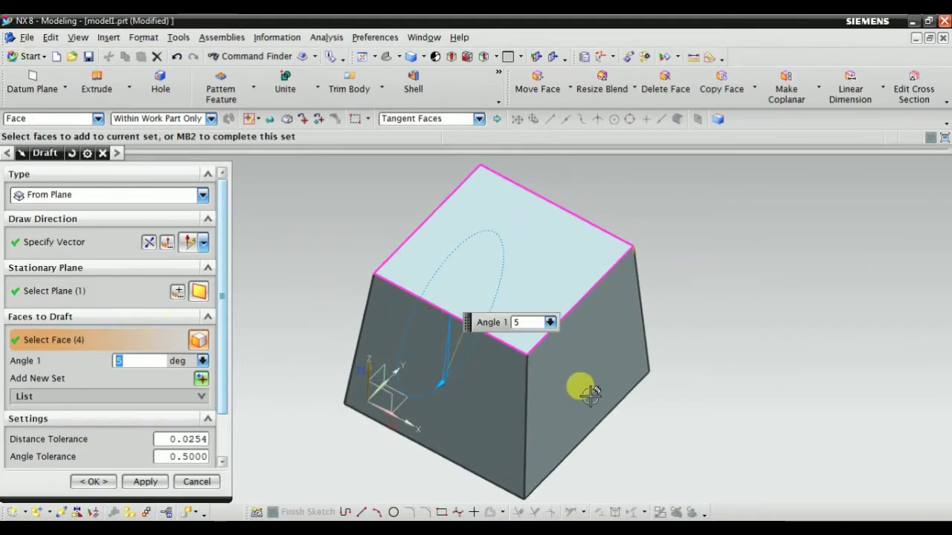
Step: Toggle the draft preview off and on to compare how the drafted block is displayed
{"action": "scroll", "coordinate": [171, 430], "scroll_direction": "down", "scroll_amount": 2}
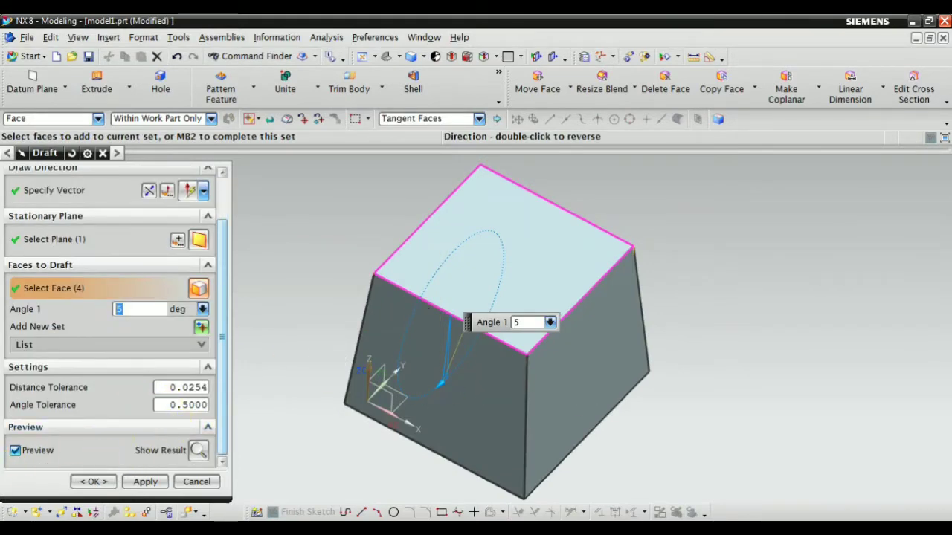
{"action": "left_click", "coordinate": [16, 450]}
{"action": "left_click", "coordinate": [17, 452]}
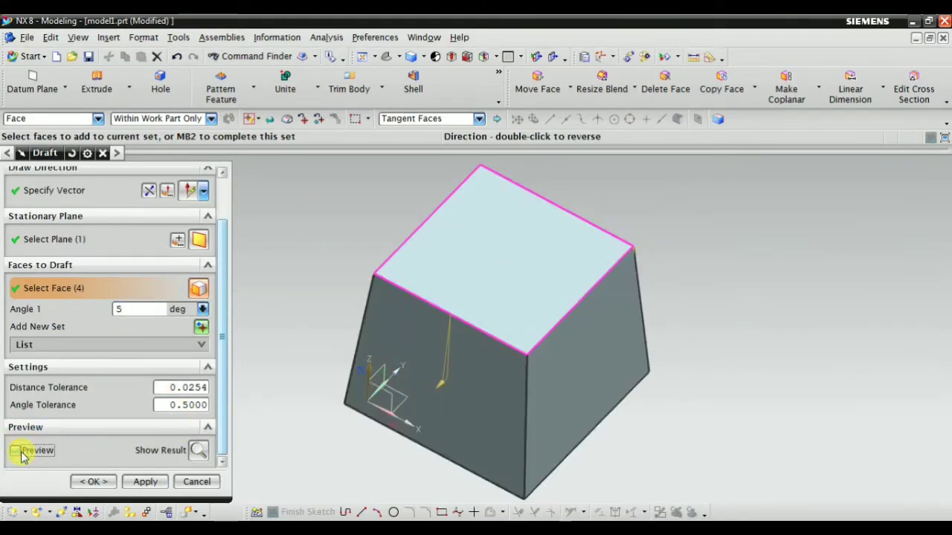
{"action": "left_click", "coordinate": [16, 451]}
{"action": "left_click", "coordinate": [16, 451]}
{"action": "scroll", "coordinate": [156, 382], "scroll_direction": "up", "scroll_amount": 2}
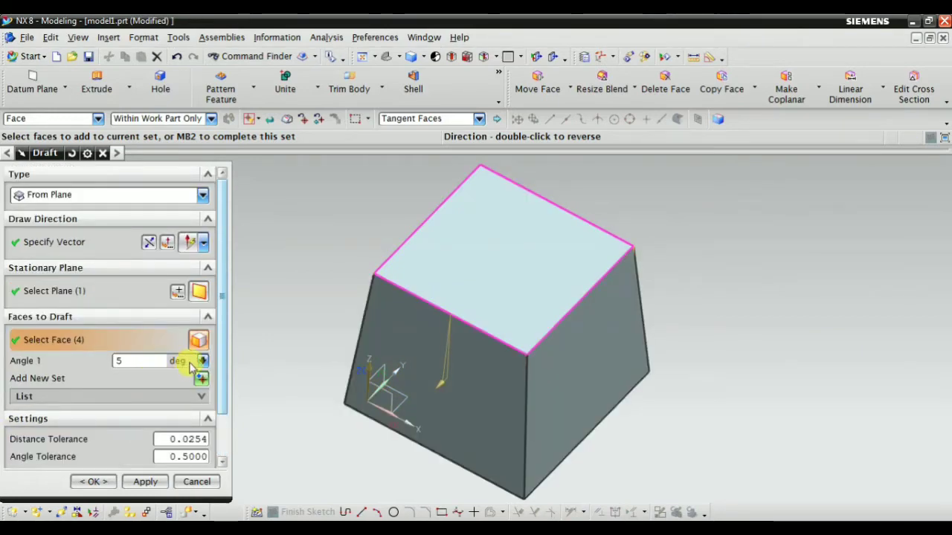
Step: Deselect three of the four side faces so that only one stays in the first draft set
{"action": "middle_click_drag", "start_coordinate": [368, 424], "coordinate": [377, 360]}
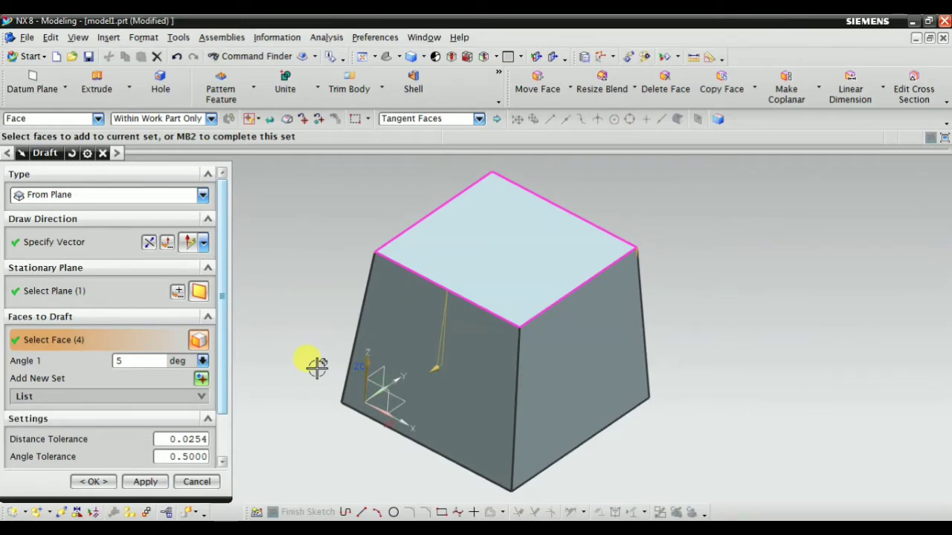
{"action": "left_click", "coordinate": [74, 290]}
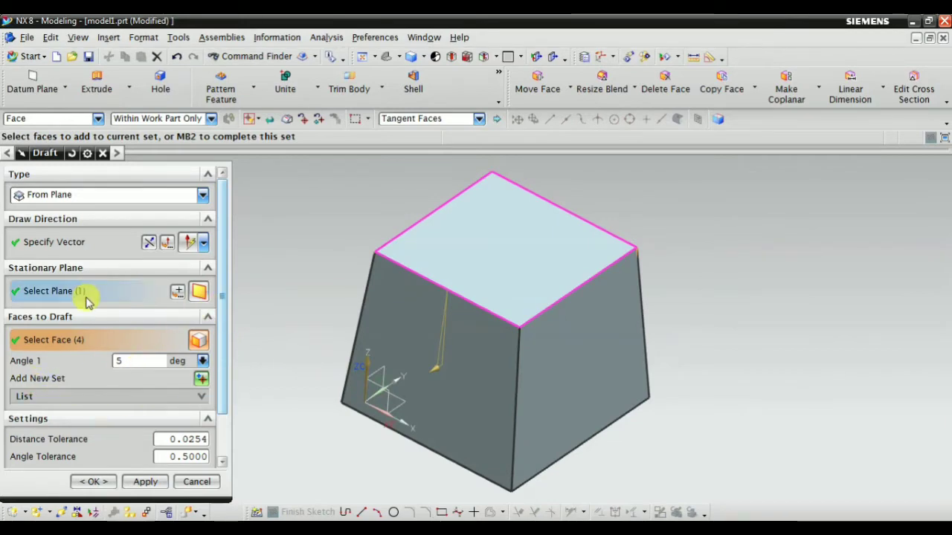
{"action": "left_click", "coordinate": [67, 340]}
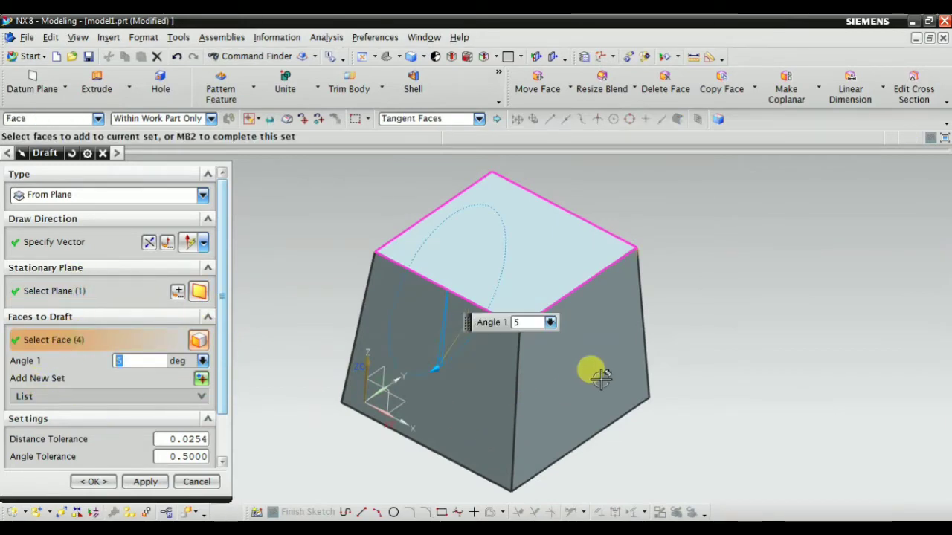
{"action": "left_click", "coordinate": [582, 329], "text": "shift"}
{"action": "middle_click_drag", "start_coordinate": [584, 376], "coordinate": [629, 412]}
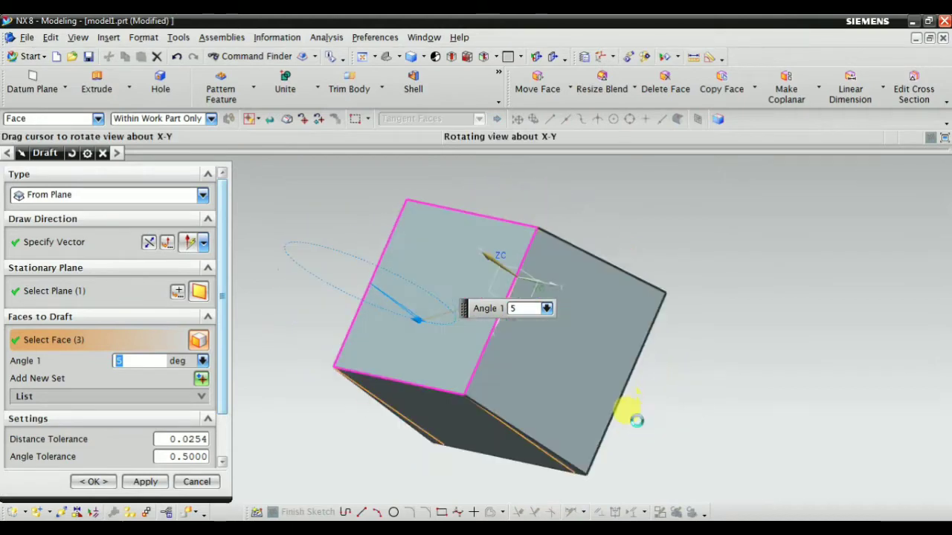
{"action": "left_click", "coordinate": [612, 350], "text": "shift"}
{"action": "middle_click_drag", "start_coordinate": [612, 350], "coordinate": [644, 397]}
{"action": "left_click", "coordinate": [432, 266], "text": "shift"}
Step: Increase the first set's draft angle to 19 degrees
{"action": "middle_click_drag", "start_coordinate": [467, 341], "coordinate": [570, 341]}
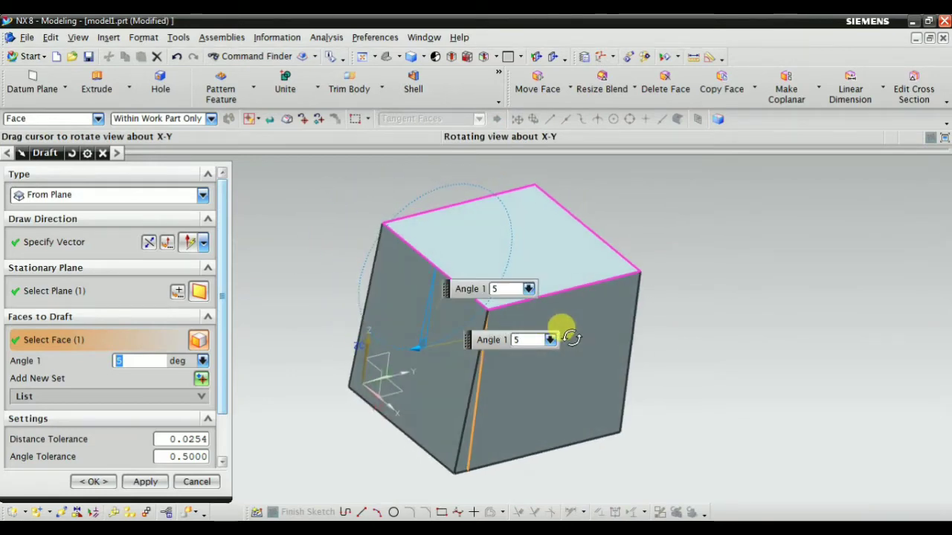
{"action": "left_click_drag", "start_coordinate": [421, 345], "coordinate": [394, 354]}
{"action": "mouse_move", "coordinate": [616, 415]}
{"action": "middle_mouse_down"}
{"action": "mouse_move", "coordinate": [568, 400]}
{"action": "mouse_move", "coordinate": [612, 421]}
{"action": "middle_mouse_up"}
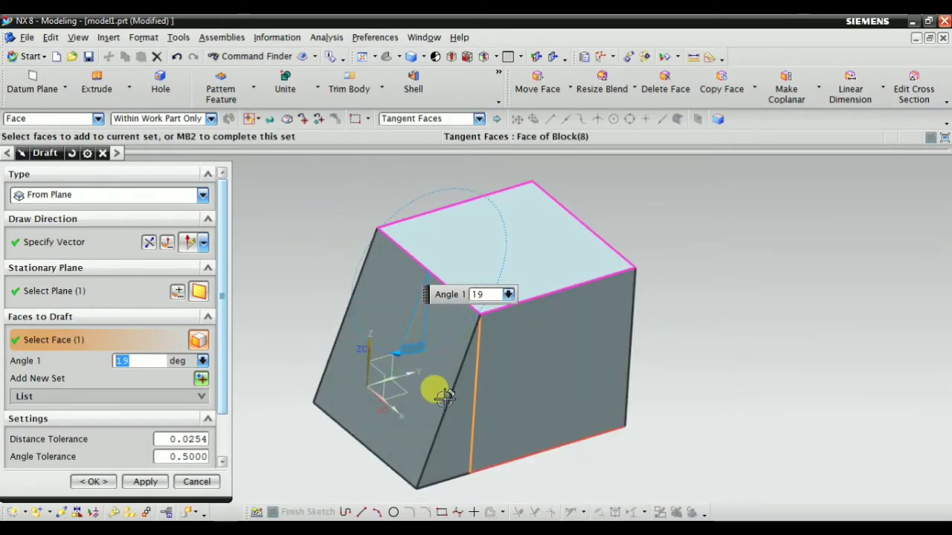
Step: Add a second draft set containing the adjacent side face with an angle of 25 degrees
{"action": "scroll", "coordinate": [229, 345], "scroll_direction": "down", "scroll_amount": 1}
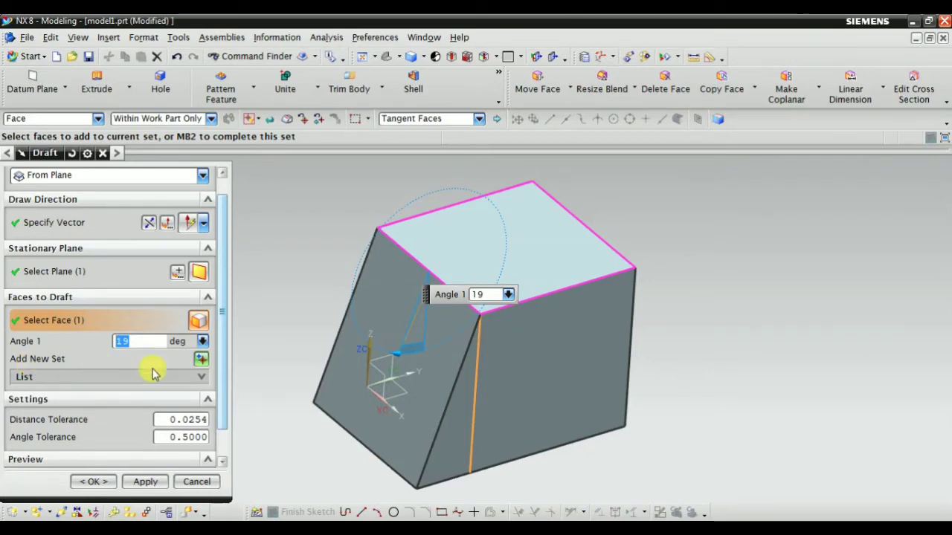
{"action": "left_click", "coordinate": [201, 359]}
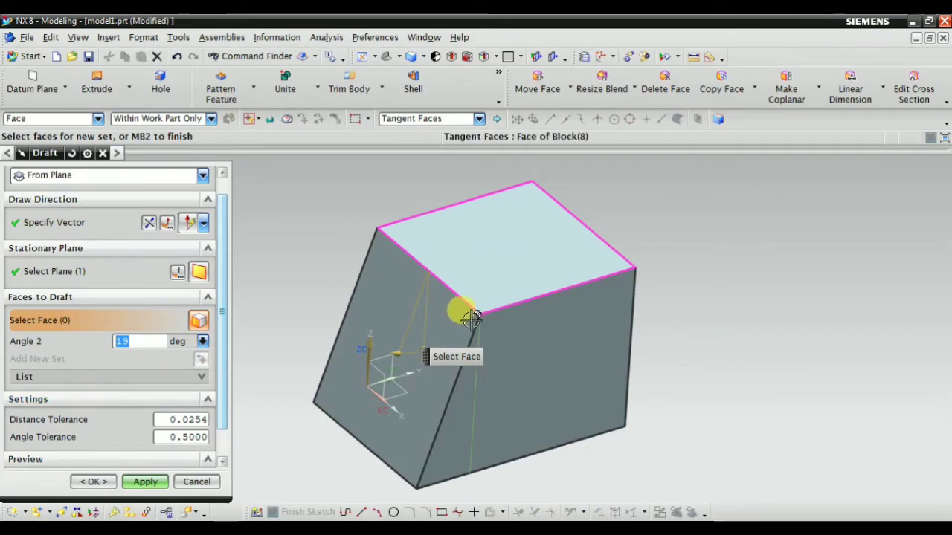
{"action": "left_click", "coordinate": [533, 336]}
{"action": "left_click", "coordinate": [160, 332]}
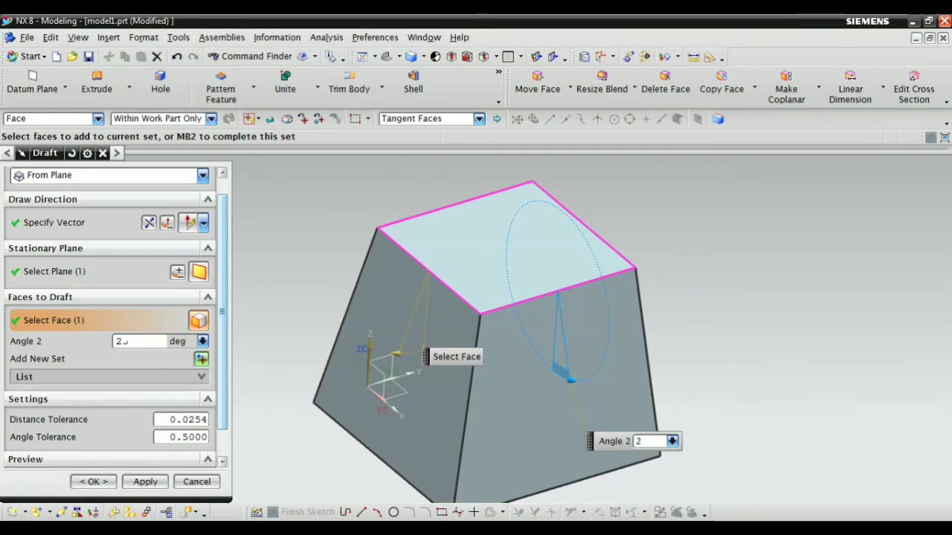
{"action": "key", "text": "Return"}
Step: Increase the second set's draft angle to 38 degrees
{"action": "middle_click_drag", "start_coordinate": [365, 386], "coordinate": [391, 386]}
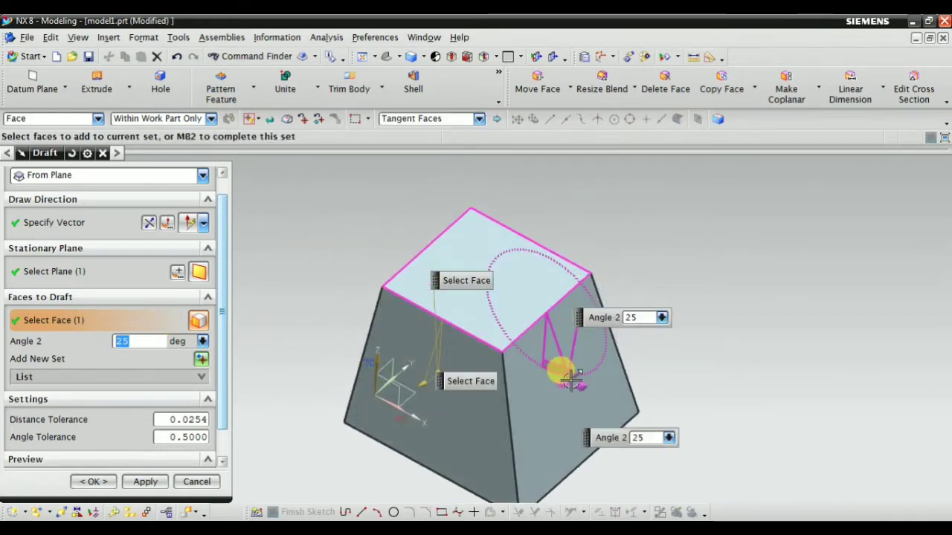
{"action": "mouse_move", "coordinate": [575, 374]}
{"action": "left_mouse_down"}
{"action": "mouse_move", "coordinate": [573, 365]}
{"action": "mouse_move", "coordinate": [601, 383]}
{"action": "mouse_move", "coordinate": [583, 377]}
{"action": "left_mouse_up"}
{"action": "middle_click_drag", "start_coordinate": [536, 388], "coordinate": [493, 433]}
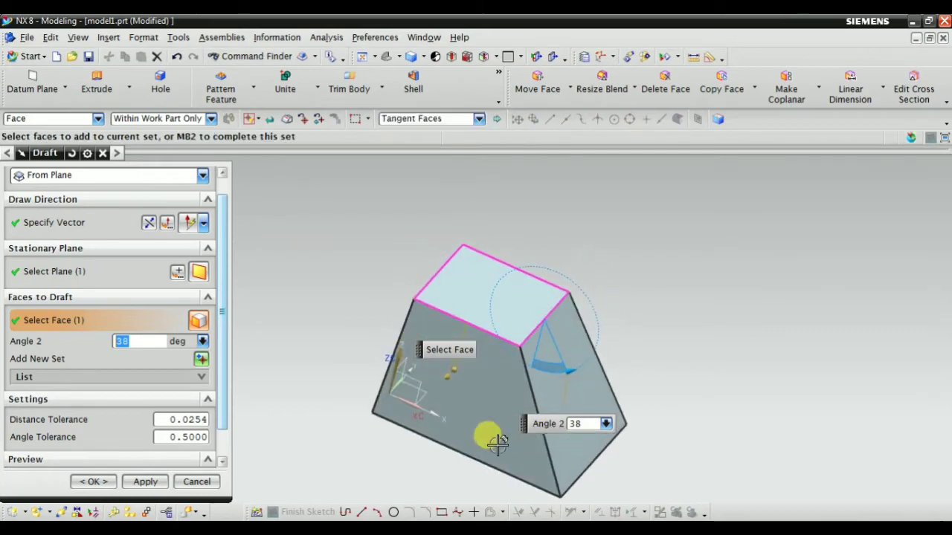
{"action": "middle_click_drag", "start_coordinate": [412, 450], "coordinate": [383, 405]}
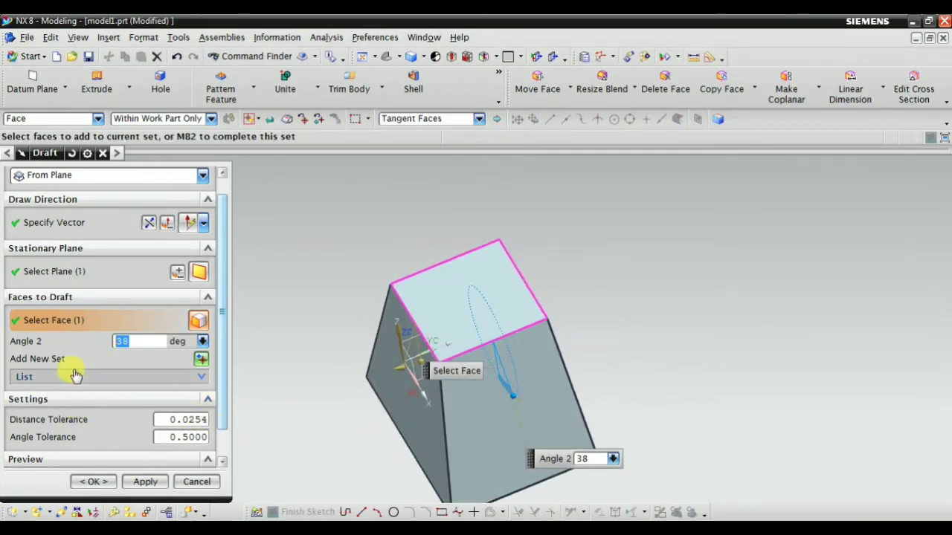
Step: Add a third draft set with the side face opposite the first one at an angle of 15 degrees
{"action": "middle_click_drag", "start_coordinate": [631, 325], "coordinate": [538, 313]}
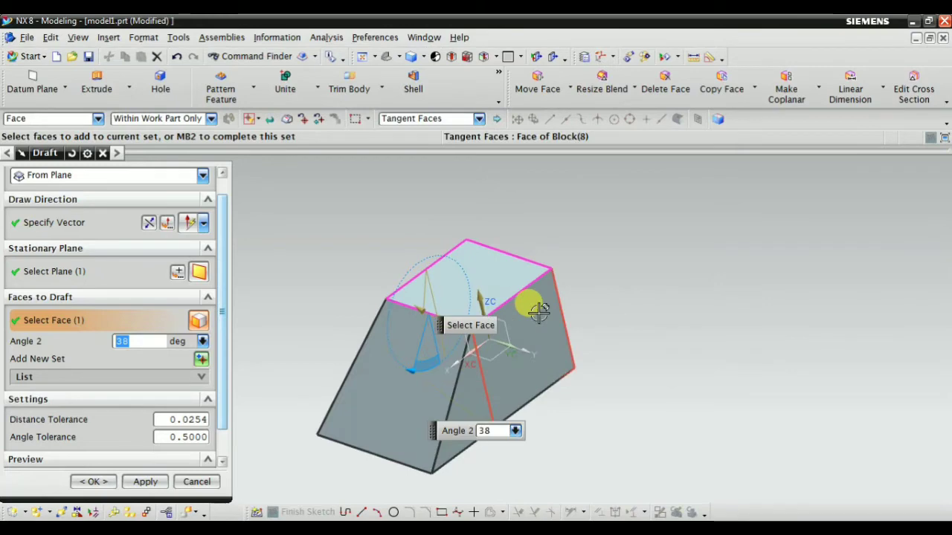
{"action": "left_click", "coordinate": [200, 358]}
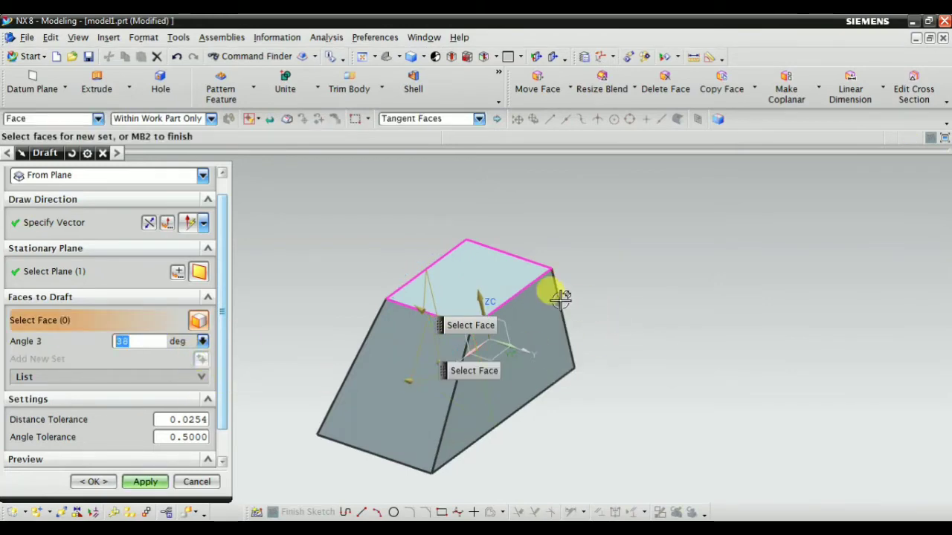
{"action": "left_click", "coordinate": [527, 313]}
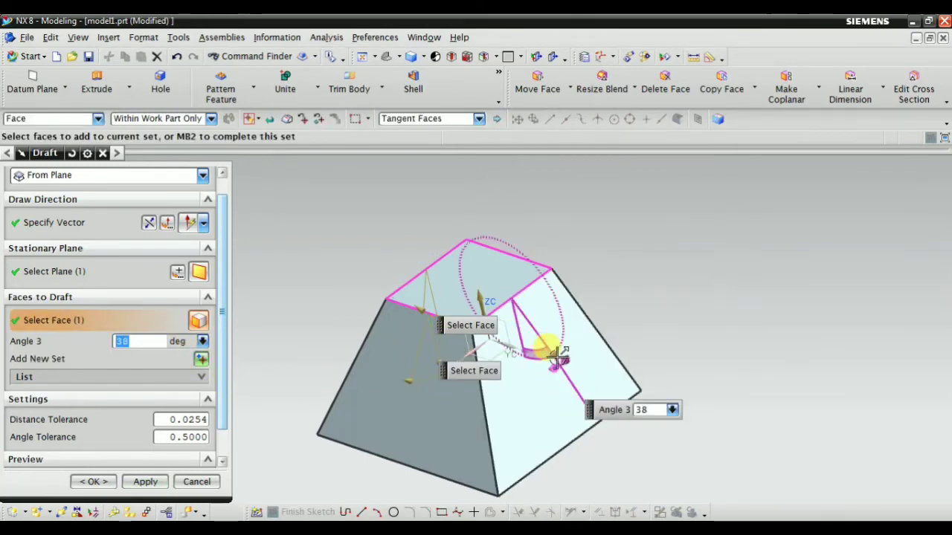
{"action": "mouse_move", "coordinate": [557, 358]}
{"action": "left_mouse_down"}
{"action": "mouse_move", "coordinate": [522, 345]}
{"action": "mouse_move", "coordinate": [542, 355]}
{"action": "left_mouse_up"}
{"action": "middle_click_drag", "start_coordinate": [542, 354], "coordinate": [451, 410]}
Step: Expand the list of draft sets and examine the first and second entries on the model
{"action": "scroll", "coordinate": [151, 377], "scroll_direction": "down", "scroll_amount": 1}
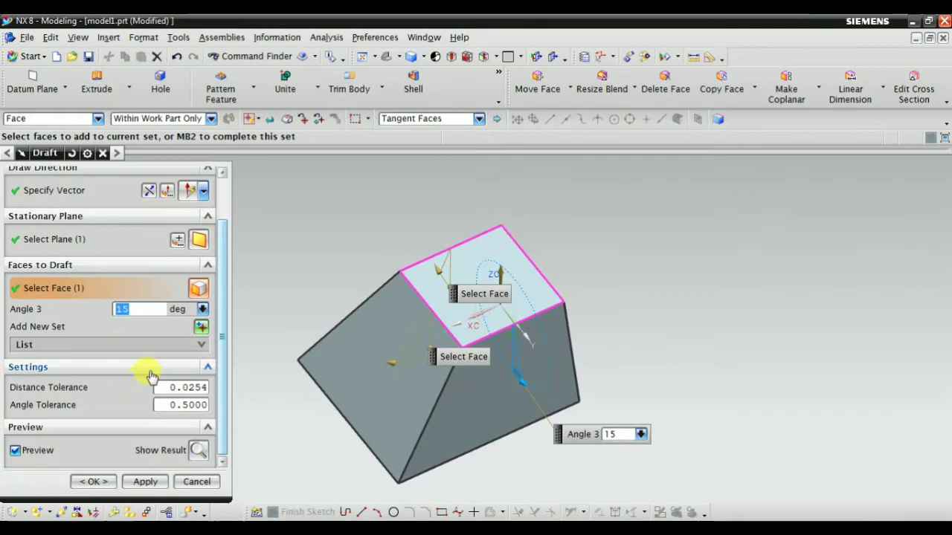
{"action": "left_click", "coordinate": [56, 345]}
{"action": "left_click", "coordinate": [83, 365]}
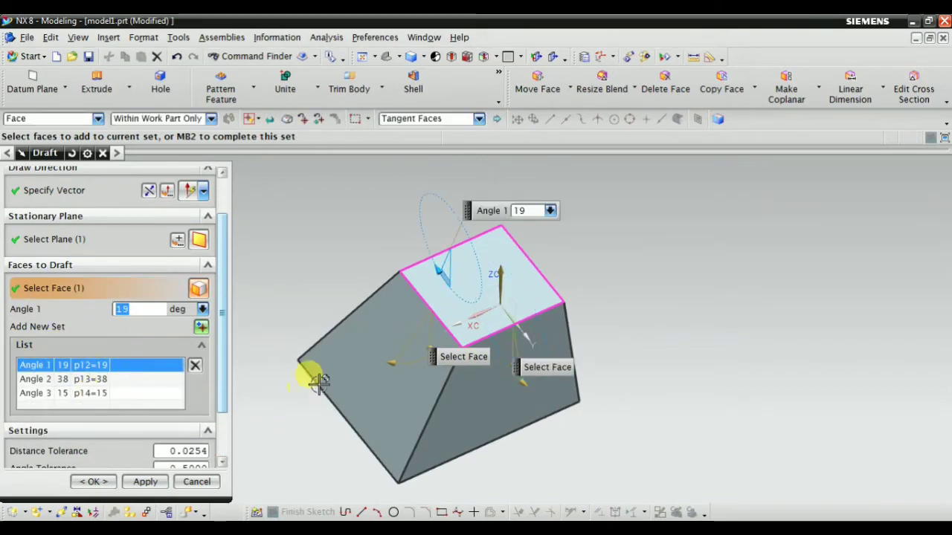
{"action": "middle_click_drag", "start_coordinate": [312, 378], "coordinate": [96, 480]}
{"action": "left_click", "coordinate": [119, 379]}
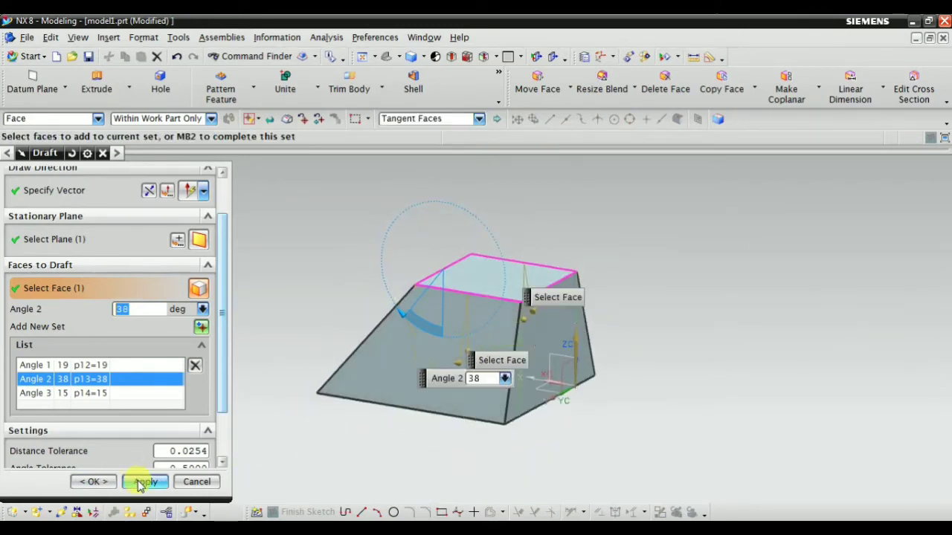
Step: Apply the three-set draft, close the command and show the tapered block in isometric view
{"action": "left_click", "coordinate": [145, 482]}
{"action": "left_click", "coordinate": [197, 482]}
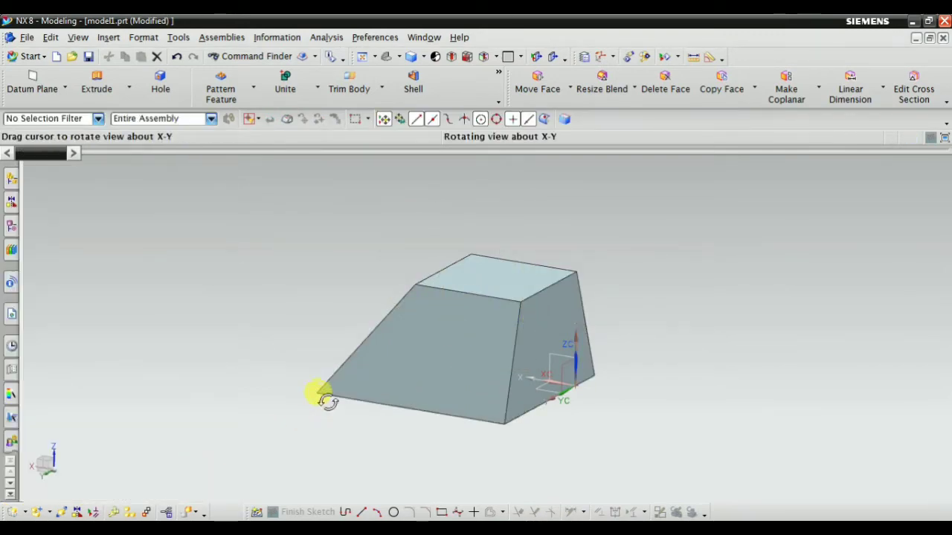
{"action": "middle_click_drag", "start_coordinate": [318, 393], "coordinate": [382, 378]}
{"action": "left_click", "coordinate": [388, 56]}
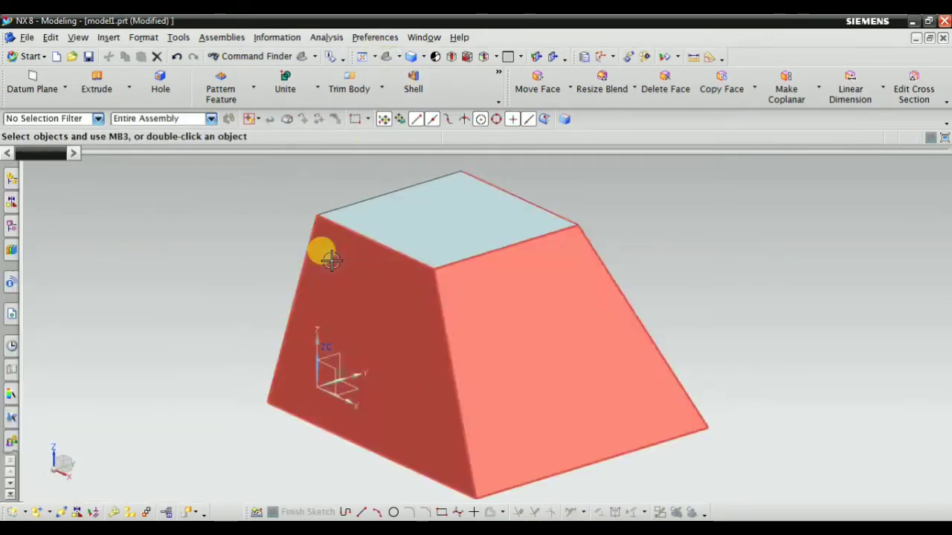
Step: Delete the three-set plane draft from the model history and show the plain block in isometric view
{"action": "middle_click_drag", "start_coordinate": [329, 259], "coordinate": [343, 225]}
{"action": "scroll", "coordinate": [419, 291], "scroll_direction": "down", "scroll_amount": 3}
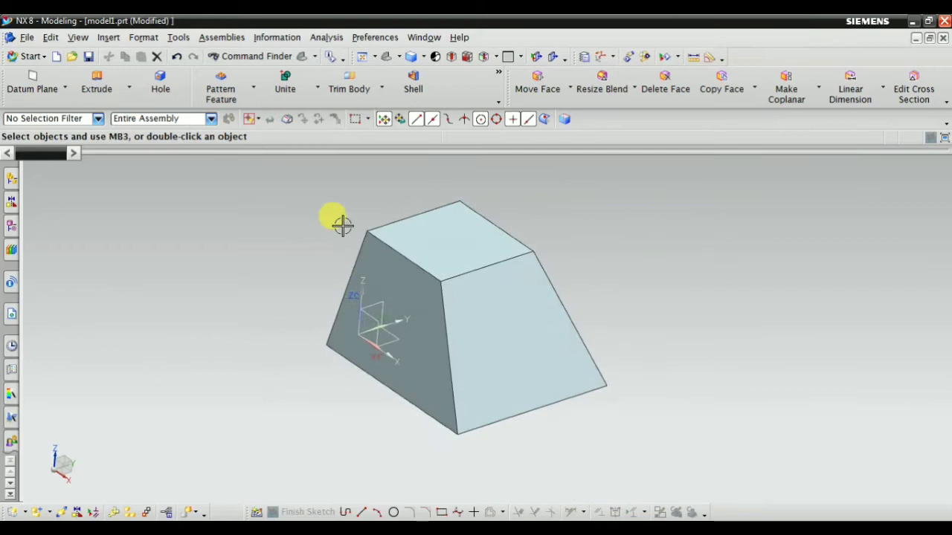
{"action": "left_click", "coordinate": [10, 228]}
{"action": "left_click", "coordinate": [94, 301]}
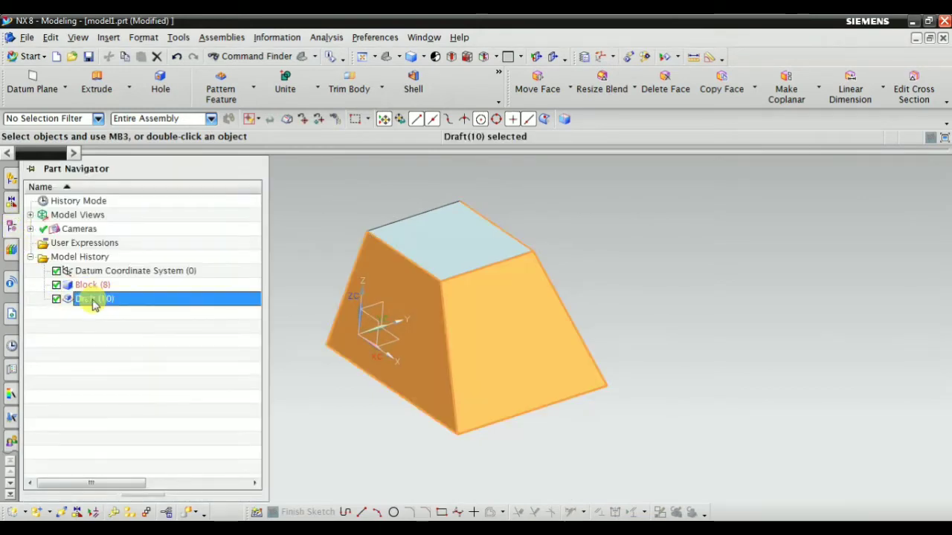
{"action": "right_click", "coordinate": [93, 300]}
{"action": "left_click", "coordinate": [128, 226]}
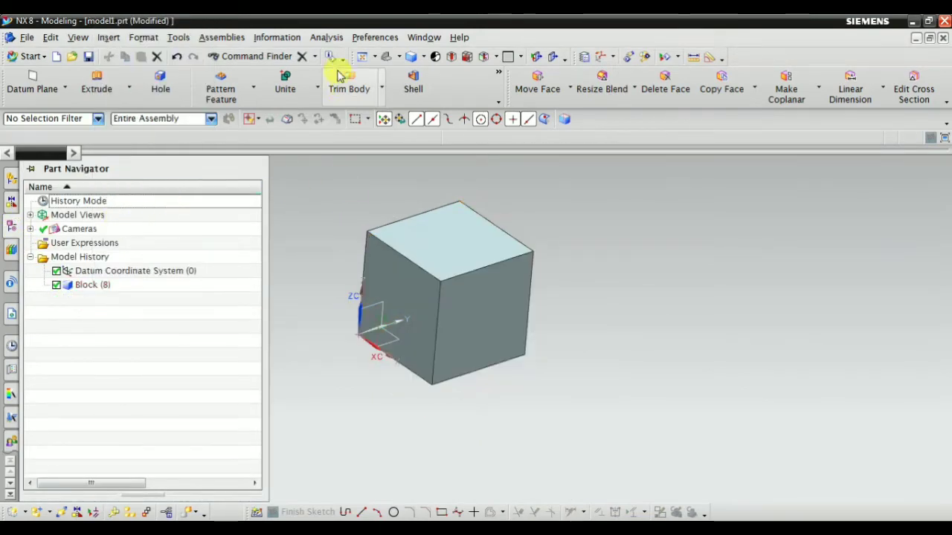
{"action": "left_click", "coordinate": [388, 56]}
Step: Start a new Draft of type From Edges on the block with the Z axis as draw direction
{"action": "left_click", "coordinate": [108, 37]}
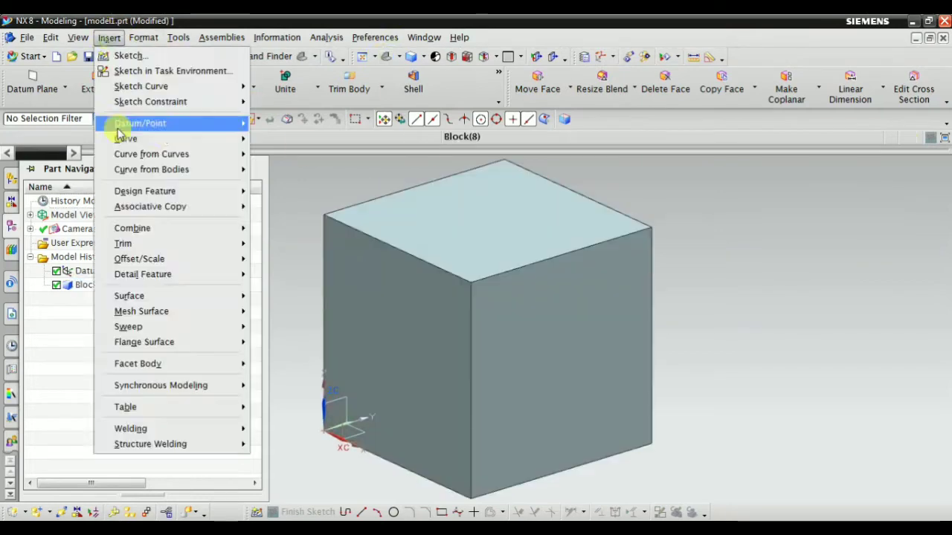
{"action": "mouse_move", "coordinate": [178, 275]}
{"action": "left_click", "coordinate": [281, 427]}
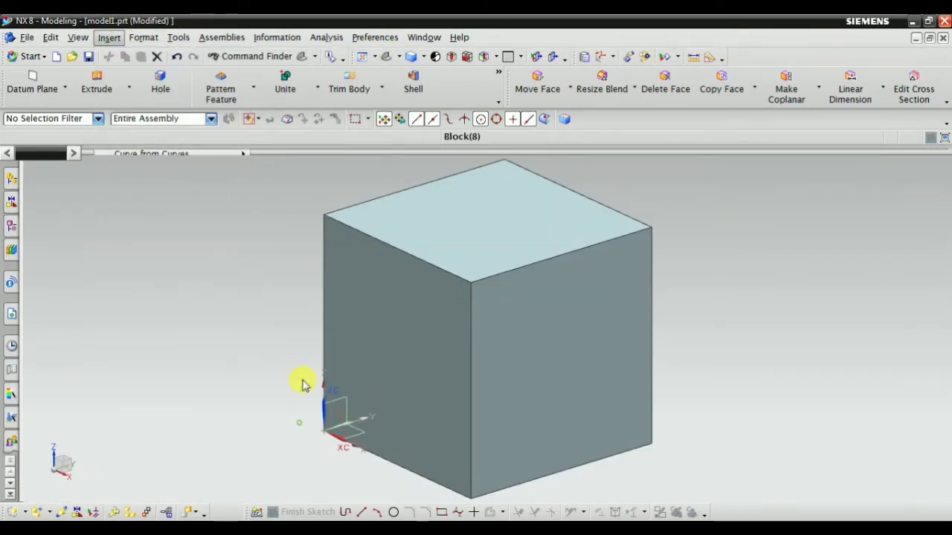
{"action": "scroll", "coordinate": [180, 363], "scroll_direction": "down", "scroll_amount": 3}
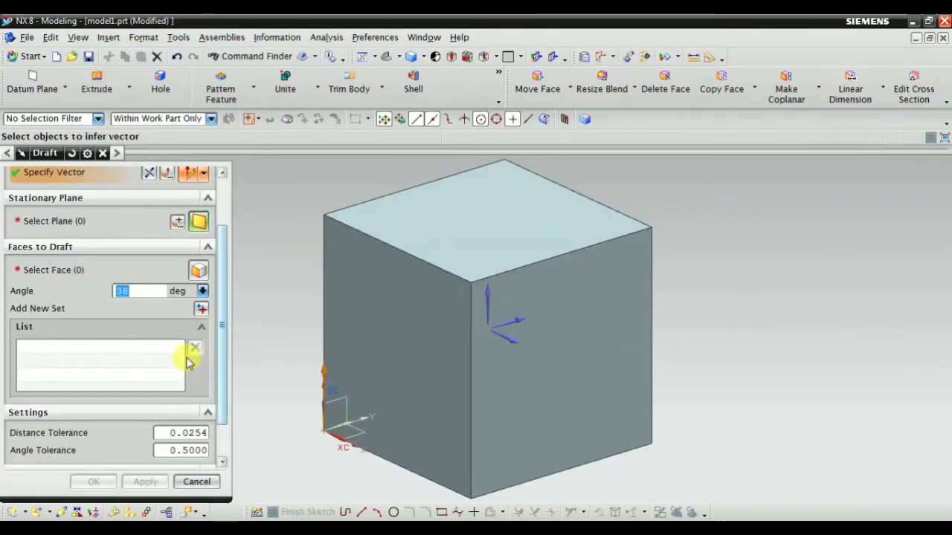
{"action": "scroll", "coordinate": [214, 348], "scroll_direction": "up", "scroll_amount": 3}
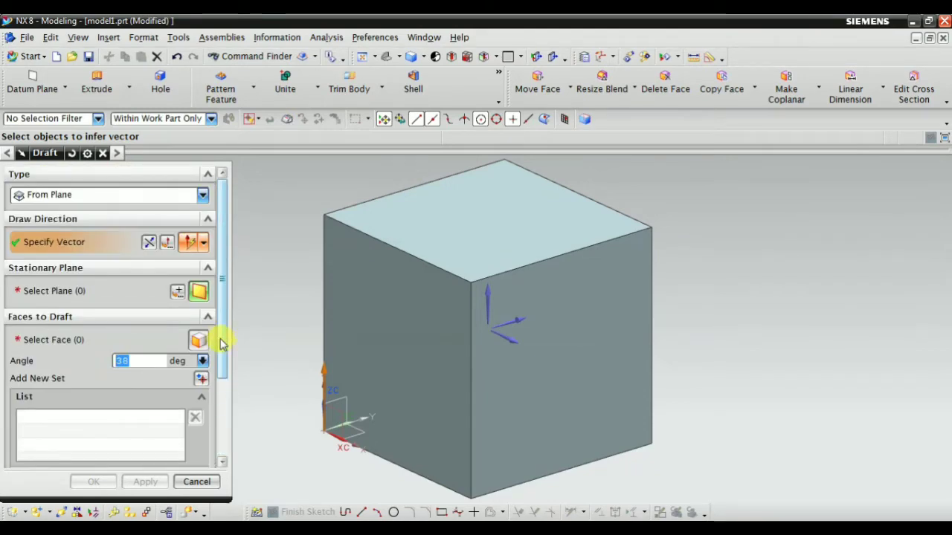
{"action": "left_click", "coordinate": [59, 194]}
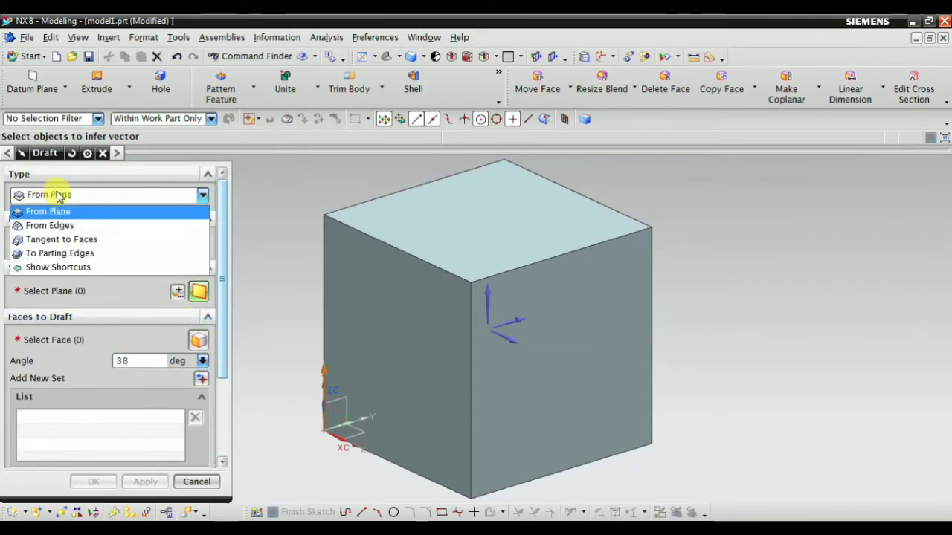
{"action": "left_click", "coordinate": [52, 226]}
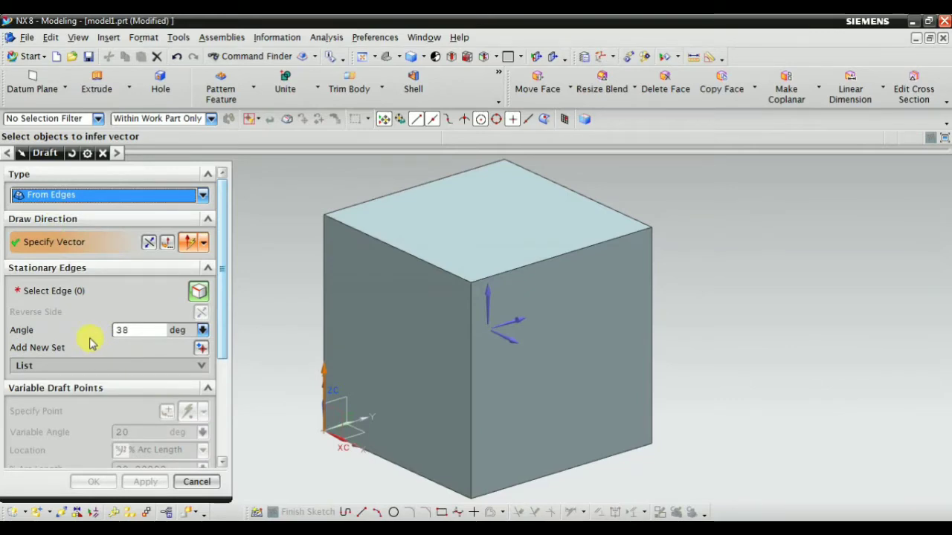
{"action": "left_click", "coordinate": [485, 293]}
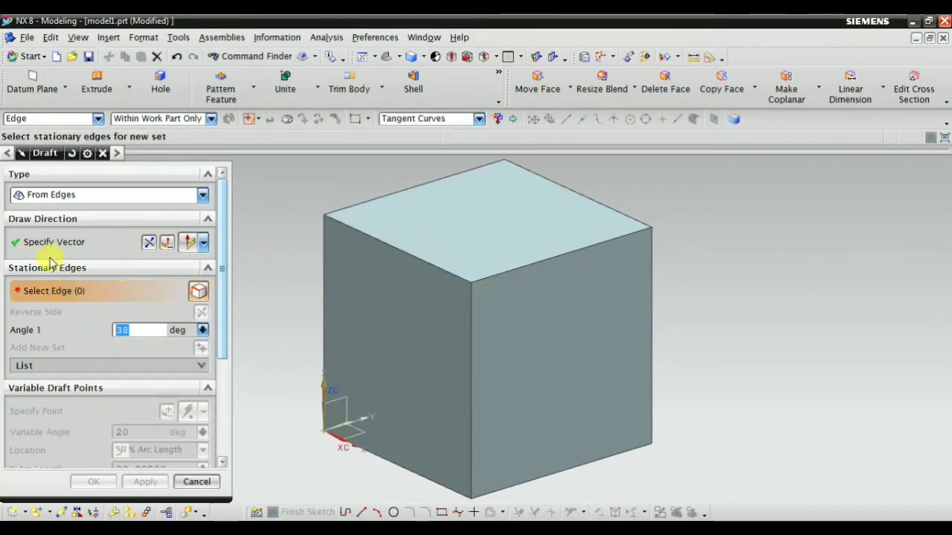
Step: Pick the top edge parallel to the X axis, above the origin, as stationary edge and set its draft angle to 22 degrees
{"action": "left_click", "coordinate": [374, 237]}
{"action": "scroll", "coordinate": [465, 272], "scroll_direction": "up", "scroll_amount": 3}
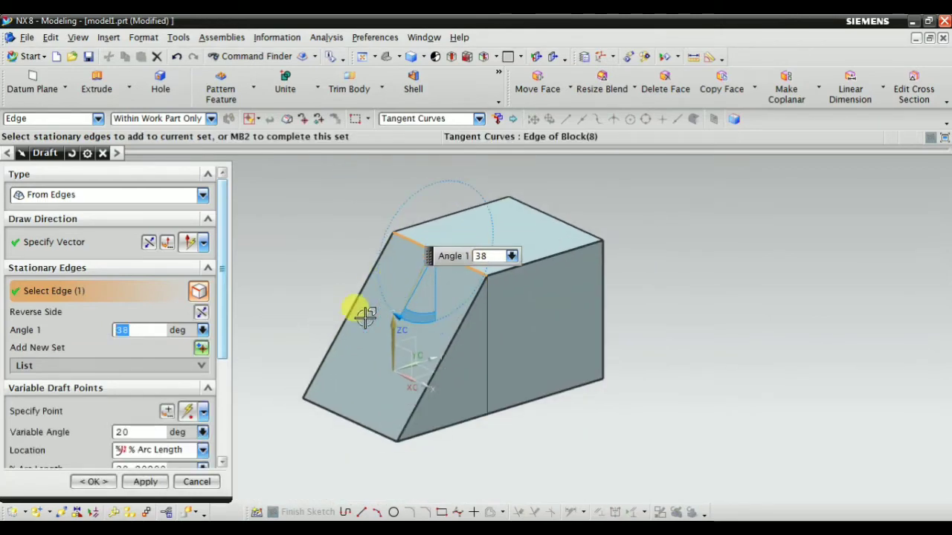
{"action": "middle_click_drag", "start_coordinate": [346, 259], "coordinate": [433, 348]}
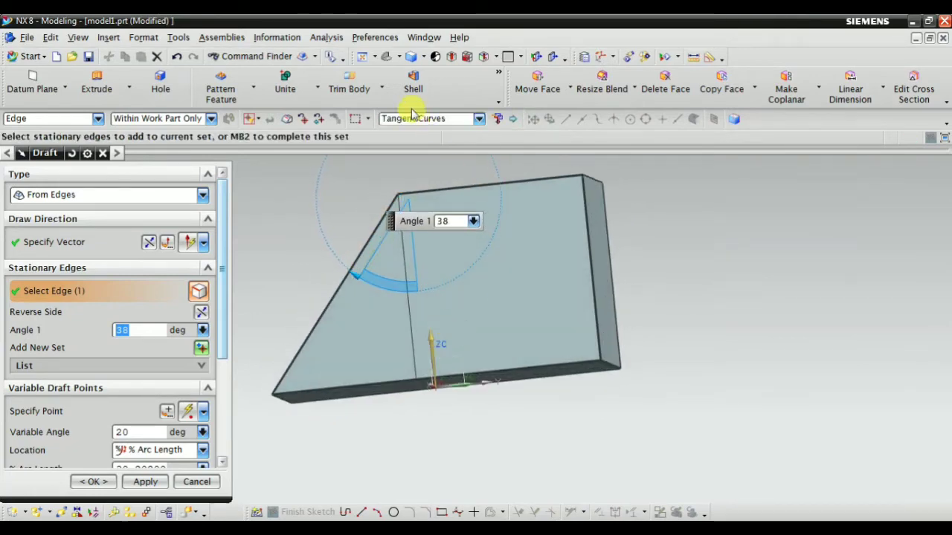
{"action": "left_click", "coordinate": [403, 58]}
{"action": "left_click", "coordinate": [414, 81]}
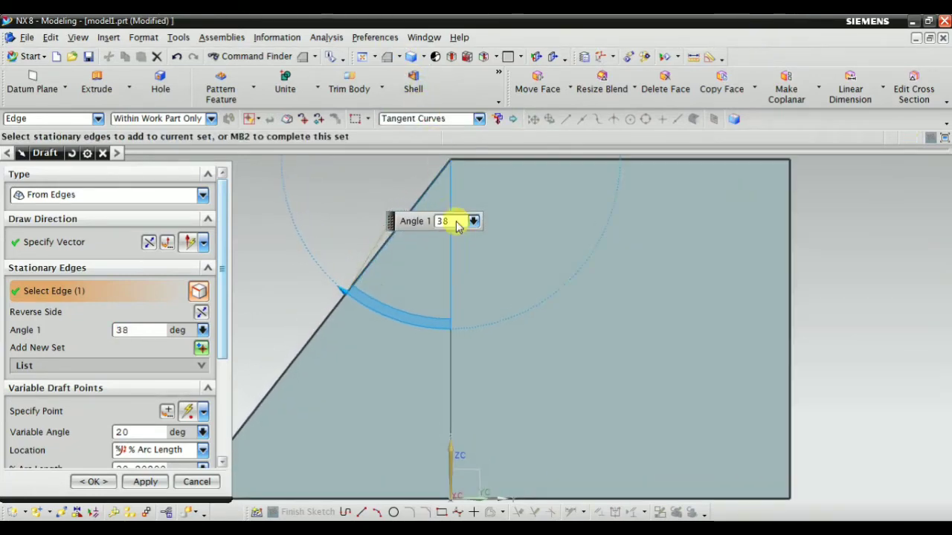
{"action": "left_click_drag", "start_coordinate": [365, 288], "coordinate": [397, 310]}
{"action": "scroll", "coordinate": [339, 344], "scroll_direction": "down", "scroll_amount": 1}
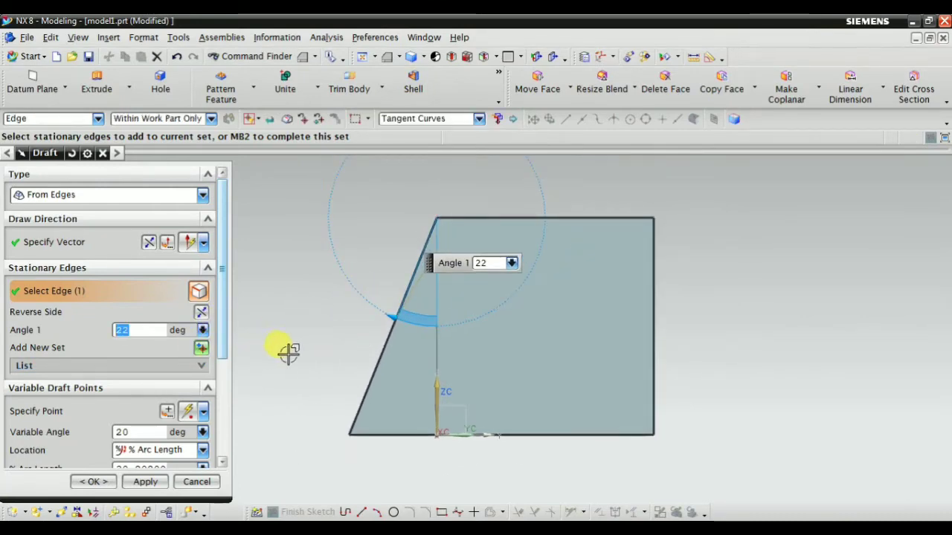
{"action": "mouse_move", "coordinate": [288, 353]}
{"action": "middle_mouse_down"}
{"action": "mouse_move", "coordinate": [319, 357]}
{"action": "mouse_move", "coordinate": [301, 365]}
{"action": "middle_mouse_up"}
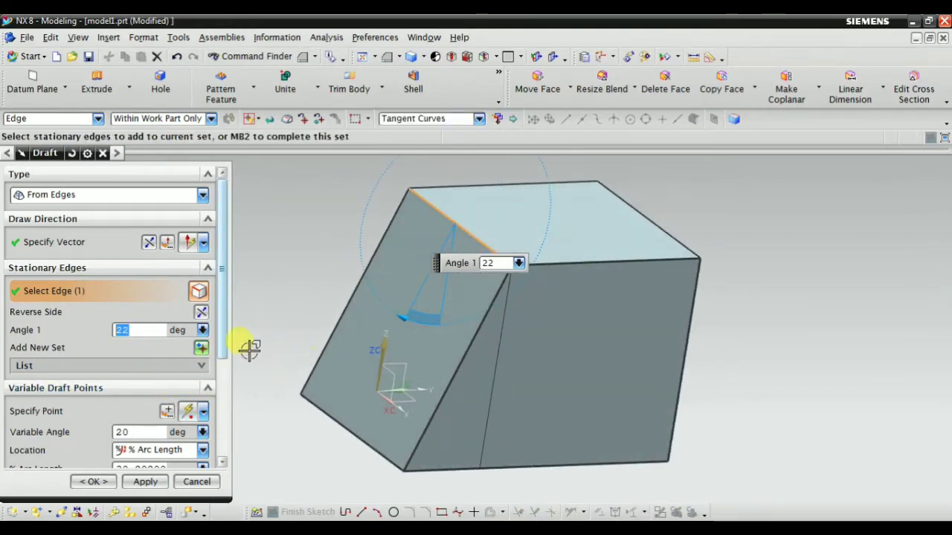
Step: Add the adjacent top edge parallel to the Y axis to the first set and set Angle 1 to 16 degrees
{"action": "left_click", "coordinate": [560, 258]}
{"action": "middle_click_drag", "start_coordinate": [559, 279], "coordinate": [409, 336]}
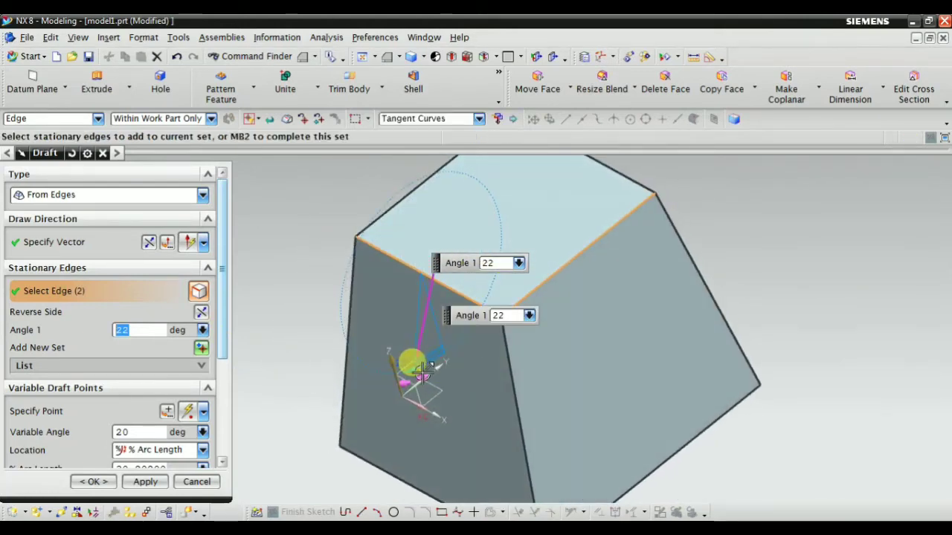
{"action": "mouse_move", "coordinate": [422, 360]}
{"action": "left_mouse_down"}
{"action": "mouse_move", "coordinate": [428, 356]}
{"action": "mouse_move", "coordinate": [418, 368]}
{"action": "left_mouse_up"}
{"action": "middle_click_drag", "start_coordinate": [418, 367], "coordinate": [452, 347]}
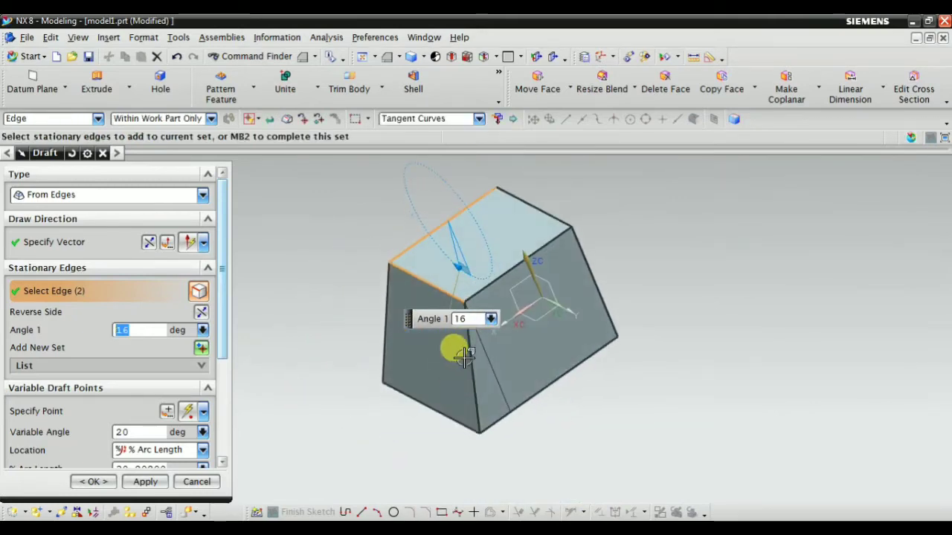
Step: Add a second edge set with the top edge opposite the first one and set its angle to 4 degrees
{"action": "left_click", "coordinate": [201, 347]}
{"action": "middle_click_drag", "start_coordinate": [478, 312], "coordinate": [501, 235]}
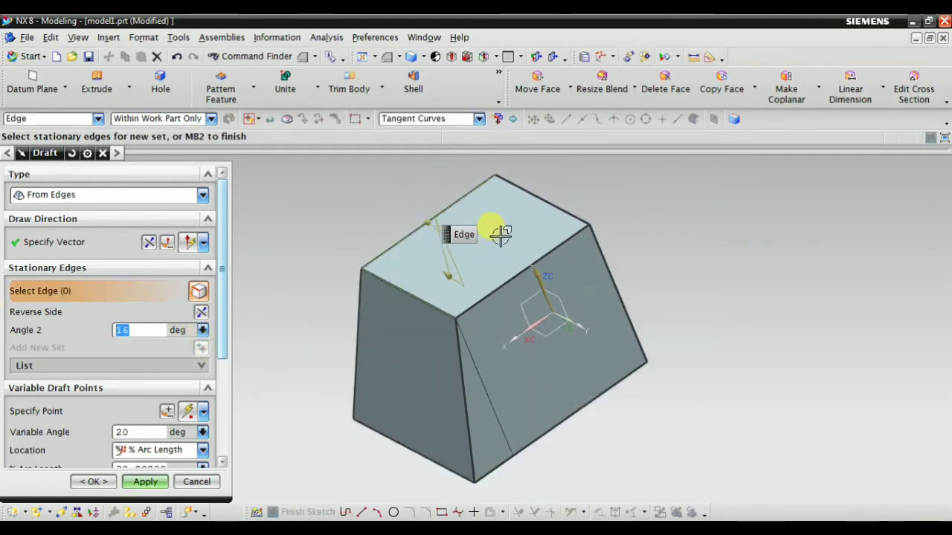
{"action": "left_click", "coordinate": [497, 286]}
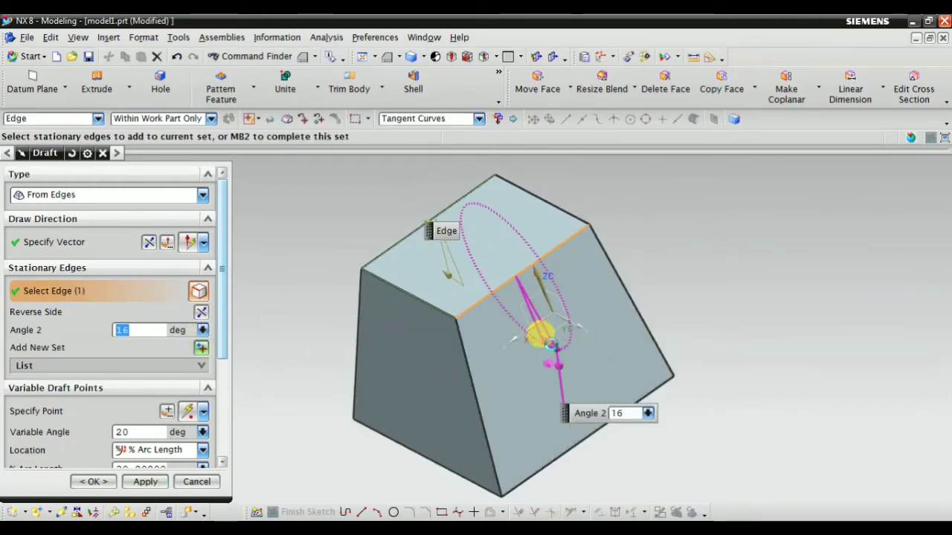
{"action": "mouse_move", "coordinate": [551, 344]}
{"action": "left_mouse_down"}
{"action": "mouse_move", "coordinate": [523, 339]}
{"action": "mouse_move", "coordinate": [543, 344]}
{"action": "left_mouse_up"}
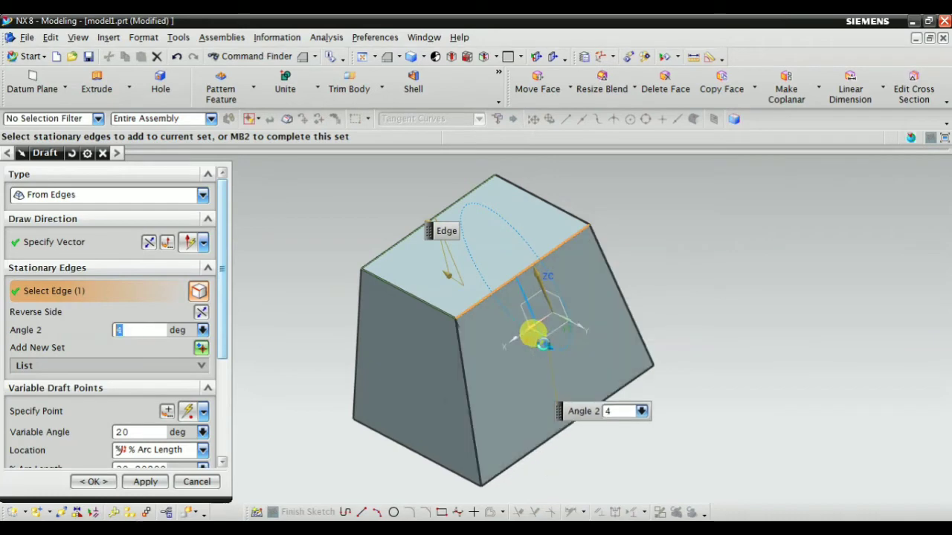
{"action": "middle_click_drag", "start_coordinate": [345, 269], "coordinate": [368, 257]}
Step: Preview and accept the two-set edge draft, showing the tapered block in isometric view
{"action": "scroll", "coordinate": [205, 382], "scroll_direction": "down", "scroll_amount": 3}
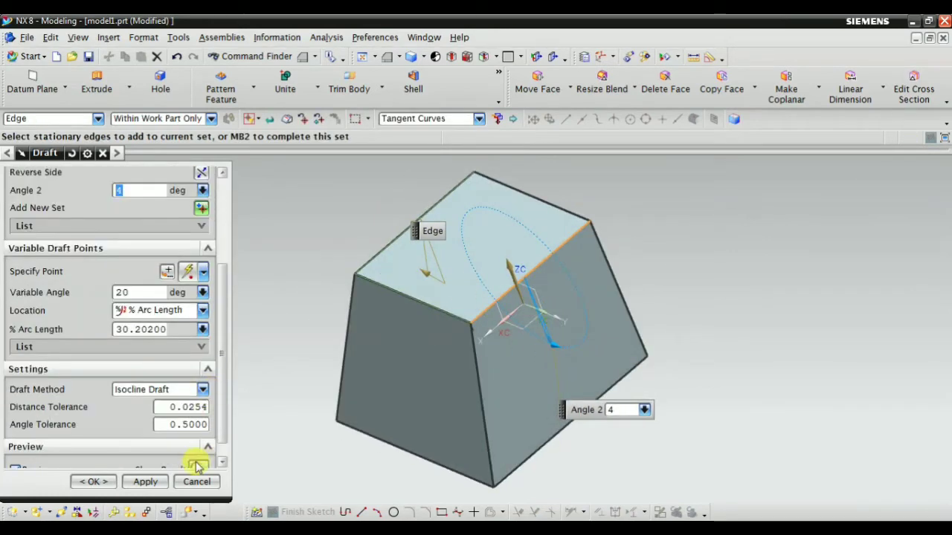
{"action": "scroll", "coordinate": [204, 417], "scroll_direction": "down", "scroll_amount": 1}
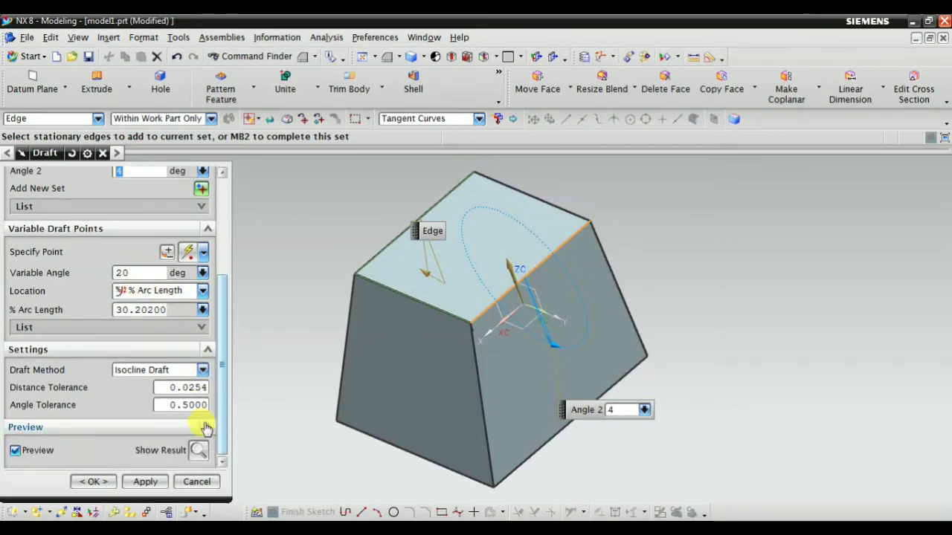
{"action": "left_click", "coordinate": [199, 451]}
{"action": "mouse_move", "coordinate": [407, 412]}
{"action": "middle_mouse_down"}
{"action": "mouse_move", "coordinate": [456, 404]}
{"action": "mouse_move", "coordinate": [379, 389]}
{"action": "mouse_move", "coordinate": [423, 413]}
{"action": "middle_mouse_up"}
{"action": "left_click", "coordinate": [198, 452]}
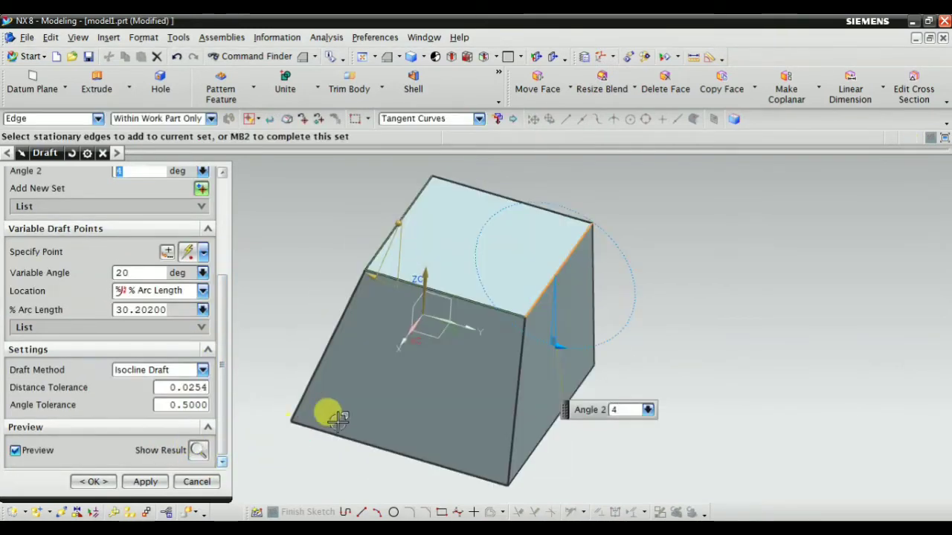
{"action": "left_click", "coordinate": [95, 482]}
{"action": "middle_click_drag", "start_coordinate": [304, 404], "coordinate": [382, 346]}
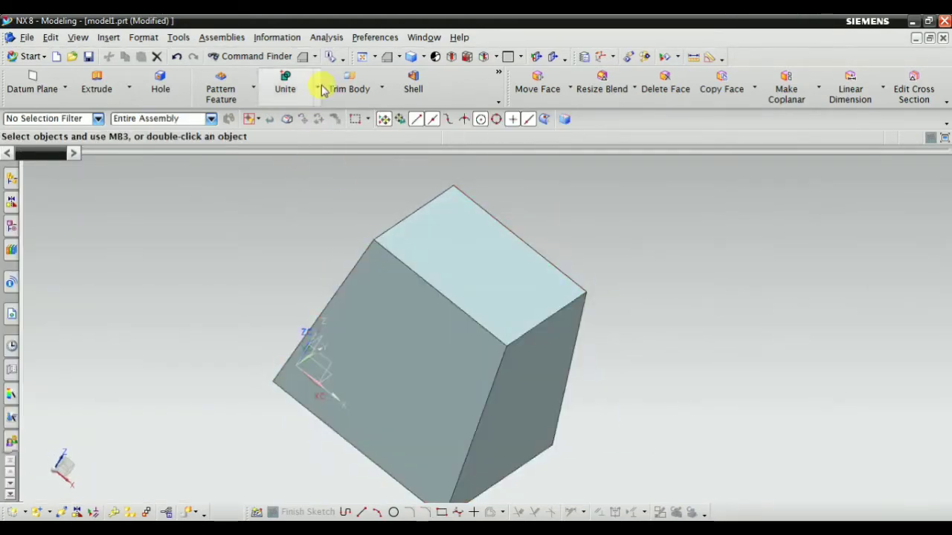
{"action": "left_click", "coordinate": [399, 57]}
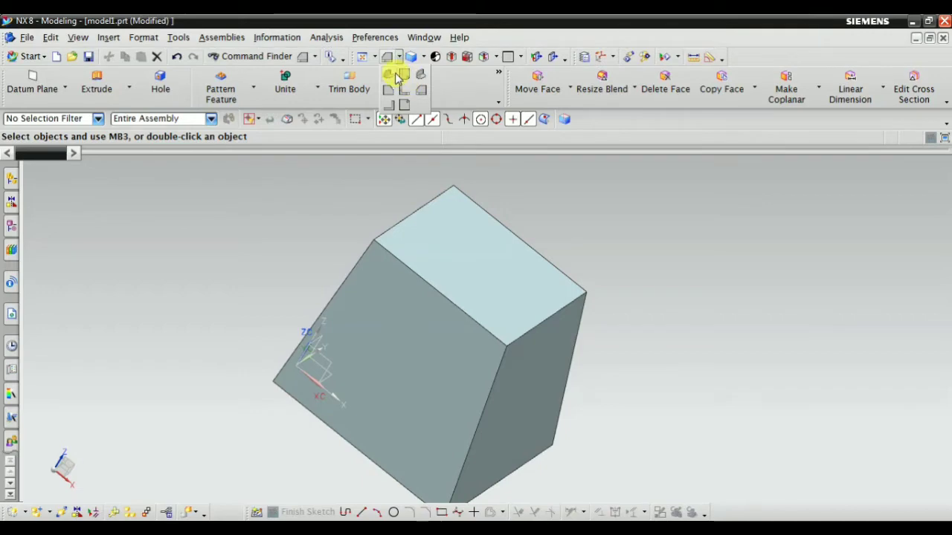
{"action": "left_click", "coordinate": [396, 77]}
Step: Delete the two-set edge draft from the model history
{"action": "left_click", "coordinate": [11, 228]}
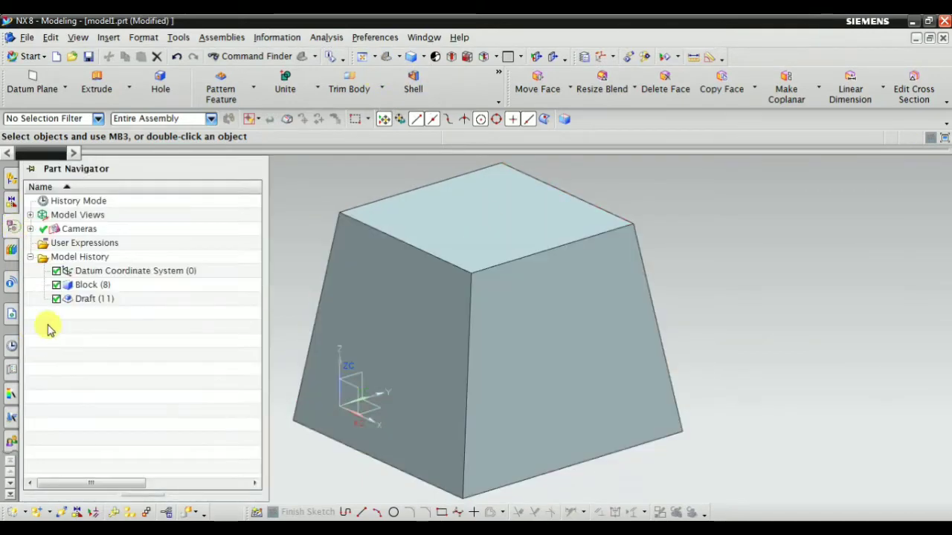
{"action": "left_click", "coordinate": [82, 298]}
{"action": "right_click", "coordinate": [81, 298]}
{"action": "left_click", "coordinate": [130, 228]}
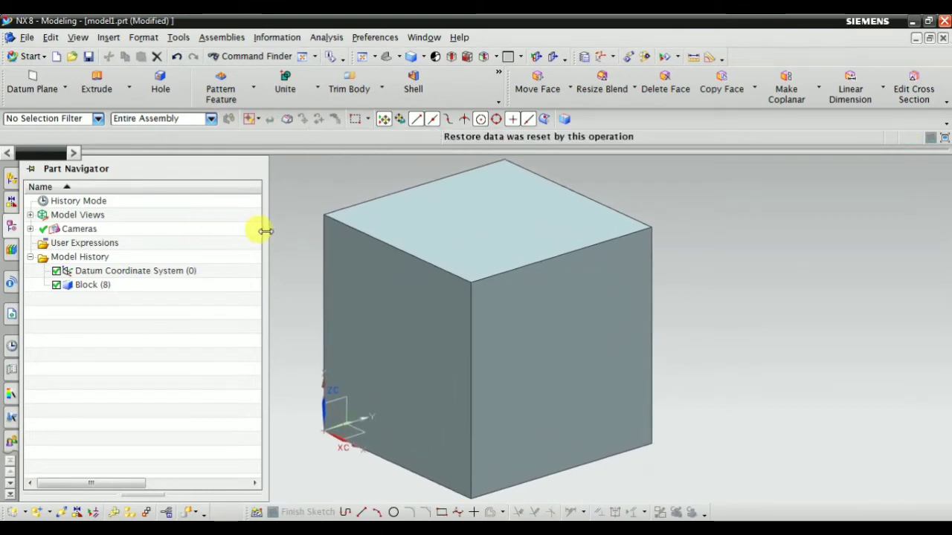
Step: Start a From Edges draft along the Z axis on the block's top edge above the X axis, at 16 degrees
{"action": "left_click", "coordinate": [109, 37]}
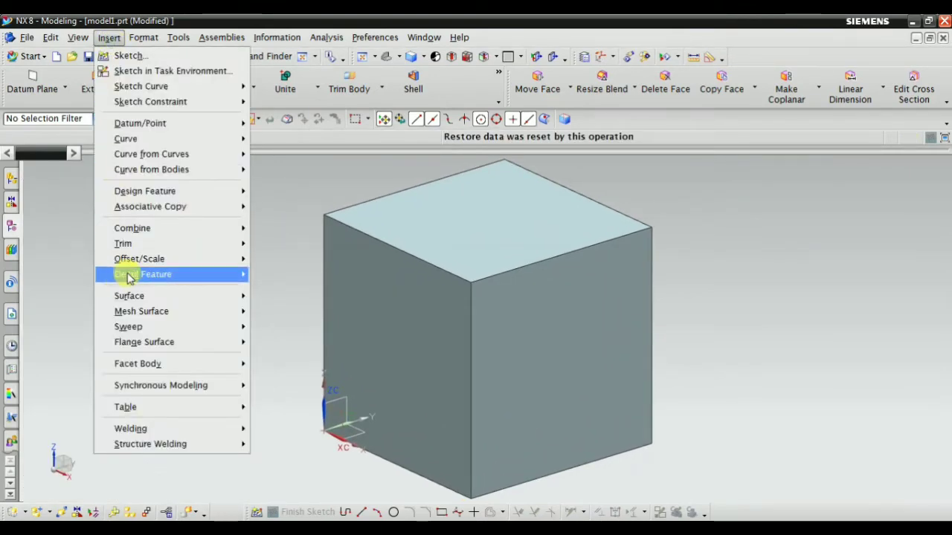
{"action": "mouse_move", "coordinate": [128, 276]}
{"action": "left_click", "coordinate": [297, 424]}
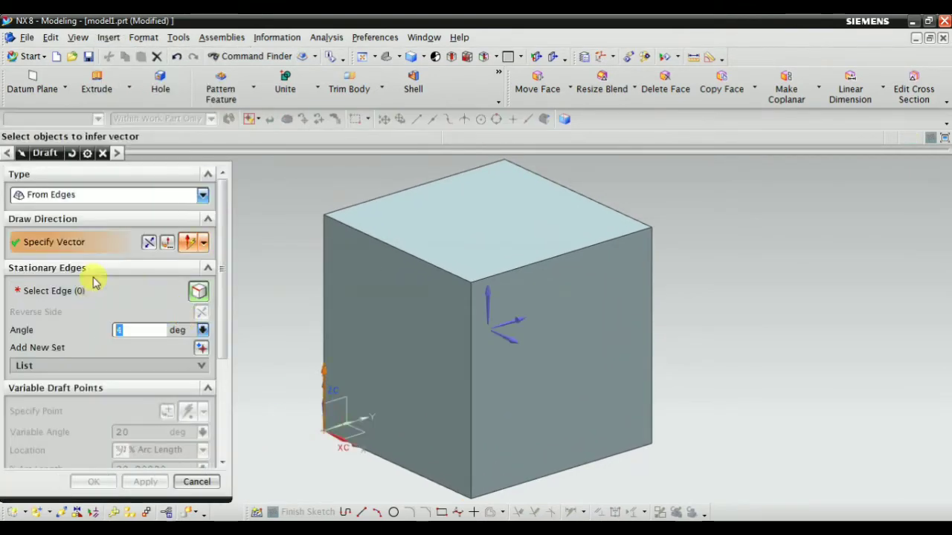
{"action": "left_click", "coordinate": [485, 294]}
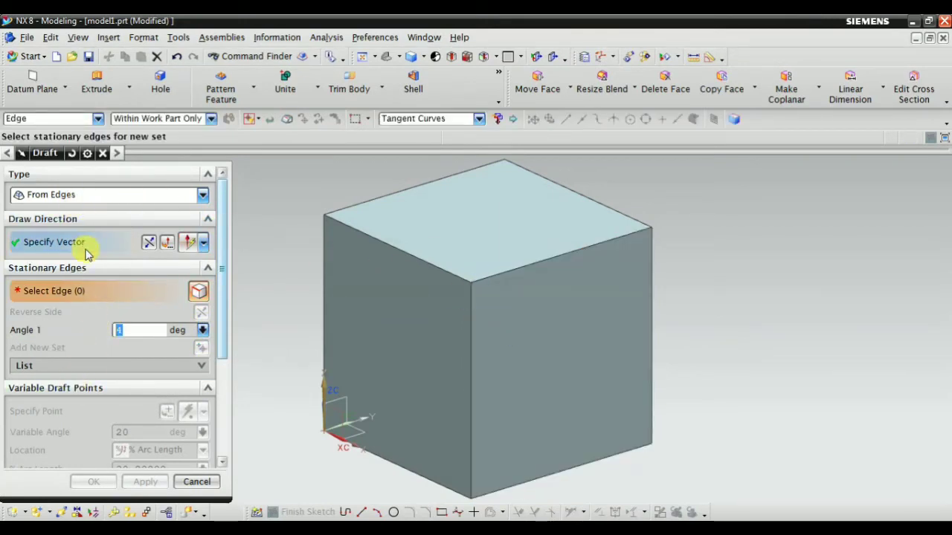
{"action": "left_click", "coordinate": [392, 246]}
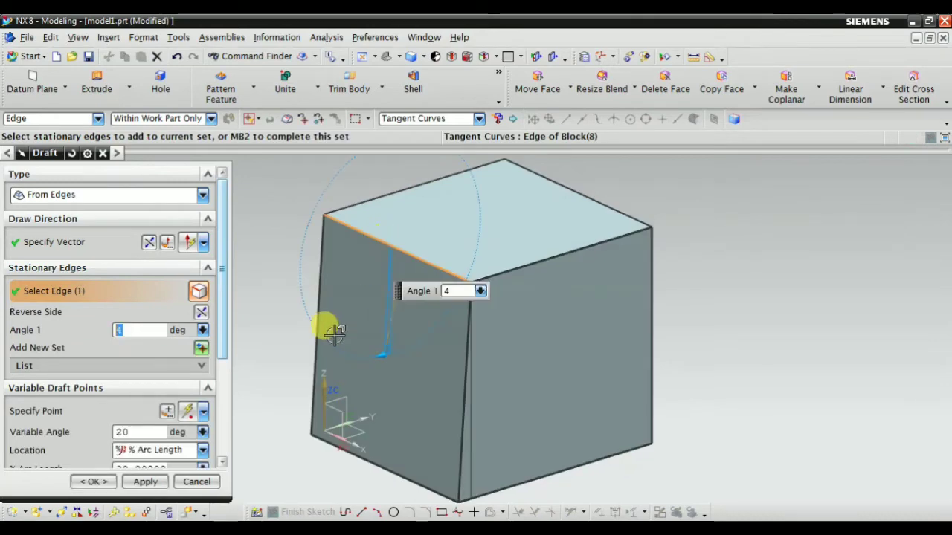
{"action": "left_click_drag", "start_coordinate": [385, 349], "coordinate": [353, 350]}
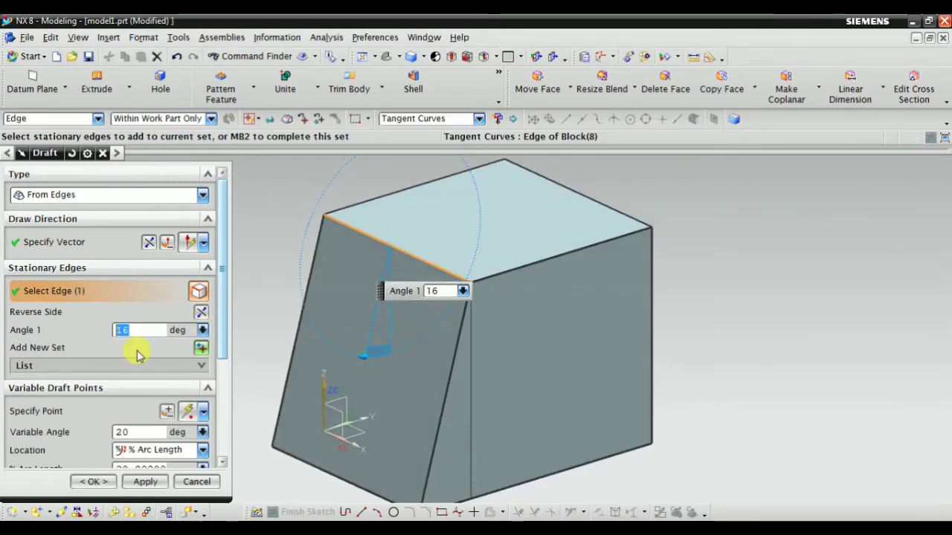
Step: Add a first variable draft point on the stationary edge at about 82.6 % arc length, using the Point on Curve/Edge method
{"action": "left_click_drag", "start_coordinate": [223, 316], "coordinate": [220, 362]}
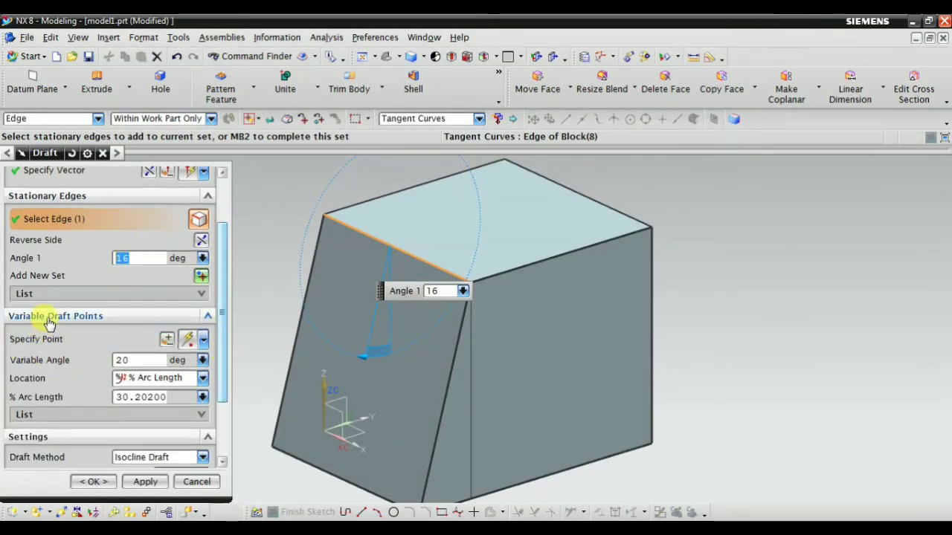
{"action": "left_click", "coordinate": [72, 341]}
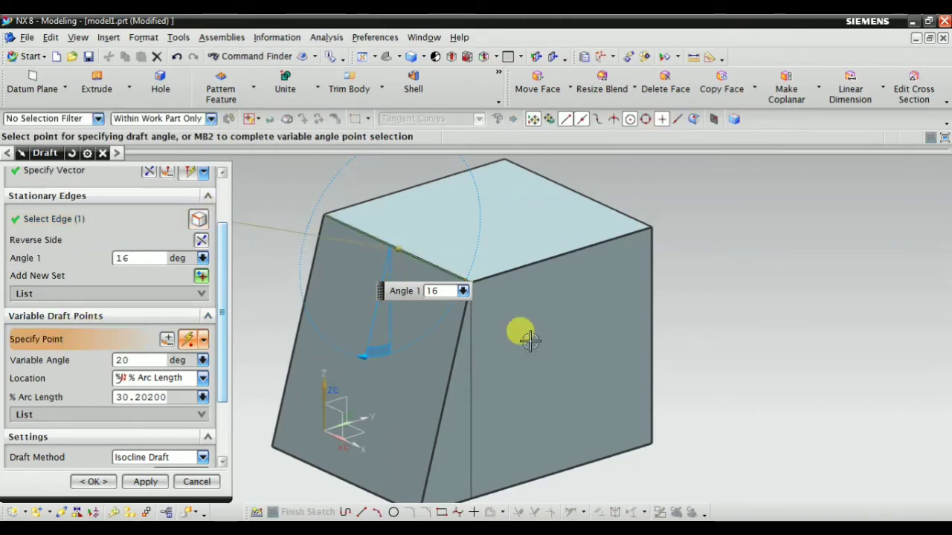
{"action": "scroll", "coordinate": [529, 339], "scroll_direction": "down", "scroll_amount": 3}
{"action": "scroll", "coordinate": [472, 300], "scroll_direction": "up", "scroll_amount": 3}
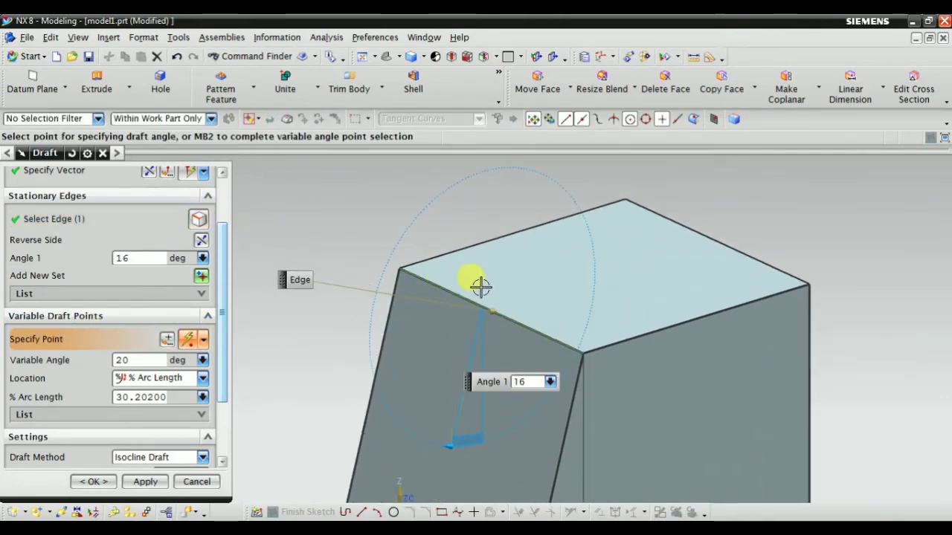
{"action": "left_click", "coordinate": [204, 339]}
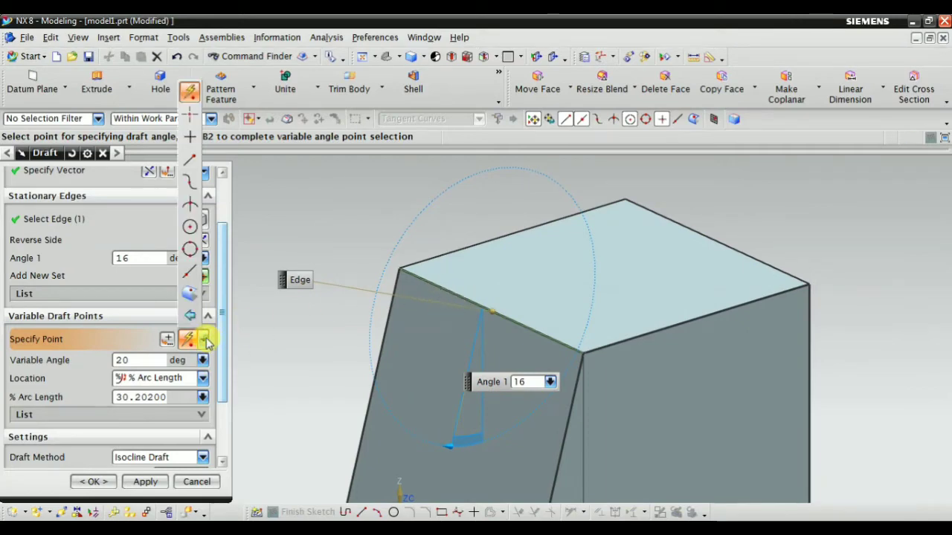
{"action": "left_click", "coordinate": [195, 275]}
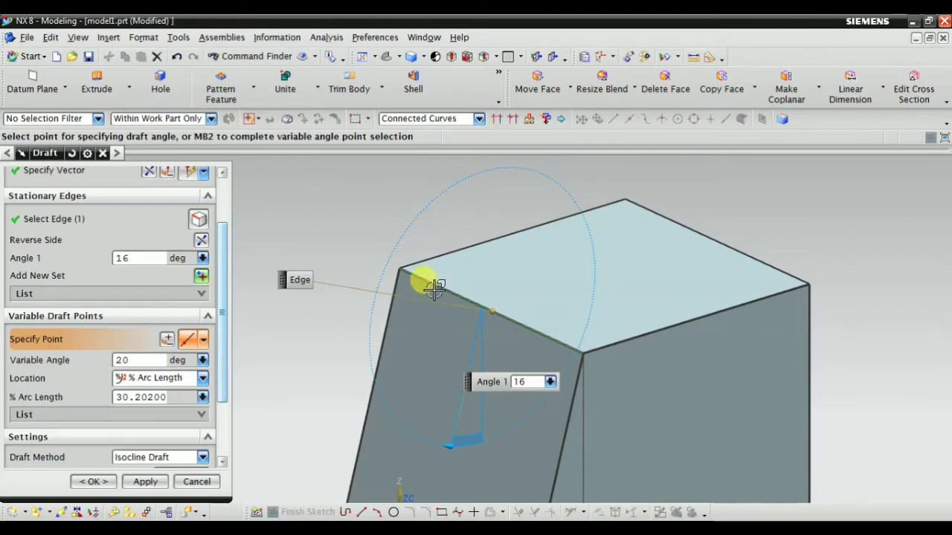
{"action": "left_click", "coordinate": [208, 342]}
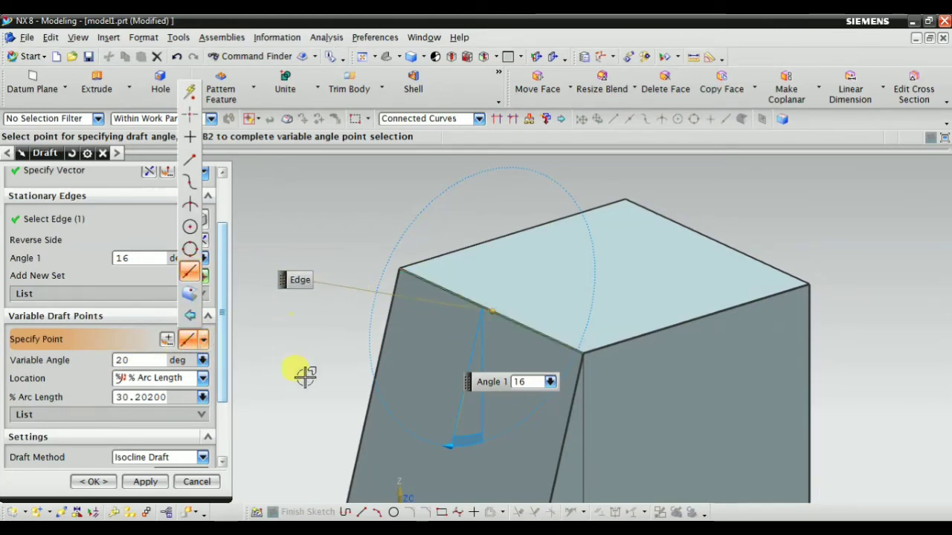
{"action": "scroll", "coordinate": [365, 272], "scroll_direction": "up", "scroll_amount": 2}
{"action": "scroll", "coordinate": [430, 264], "scroll_direction": "up", "scroll_amount": 2}
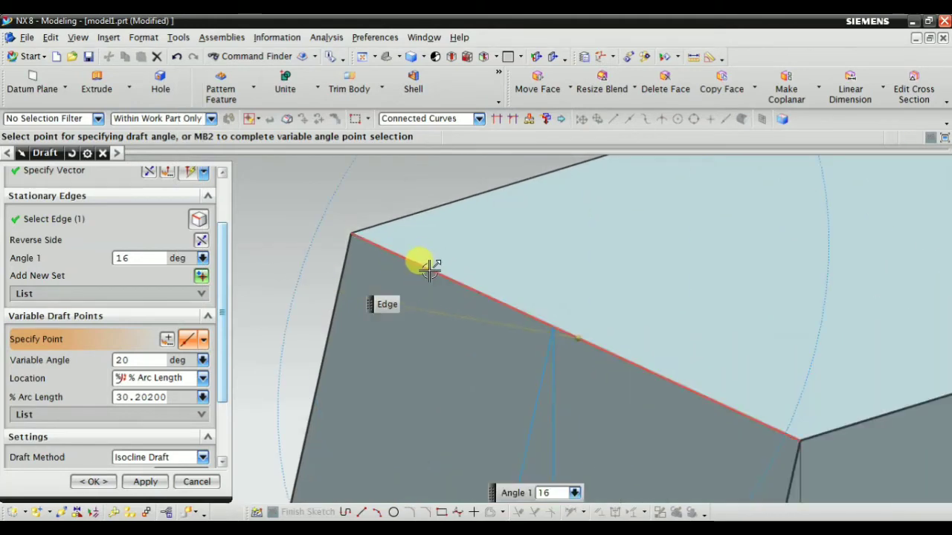
{"action": "left_click", "coordinate": [430, 271]}
{"action": "scroll", "coordinate": [320, 253], "scroll_direction": "down", "scroll_amount": 2}
{"action": "scroll", "coordinate": [378, 254], "scroll_direction": "down", "scroll_amount": 3}
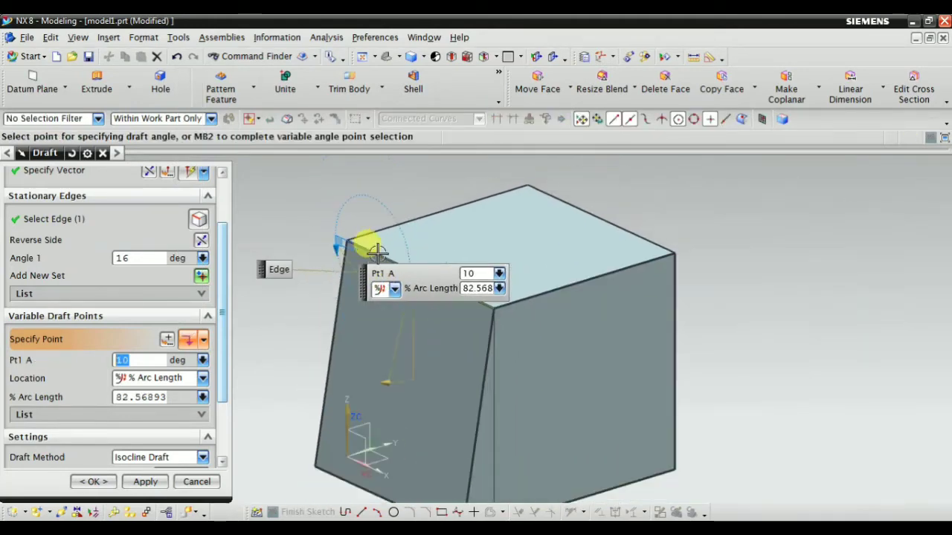
Step: Add a second variable draft point on the same edge at about 25.6 % arc length, with the variable point list expanded
{"action": "scroll", "coordinate": [446, 286], "scroll_direction": "up", "scroll_amount": 3}
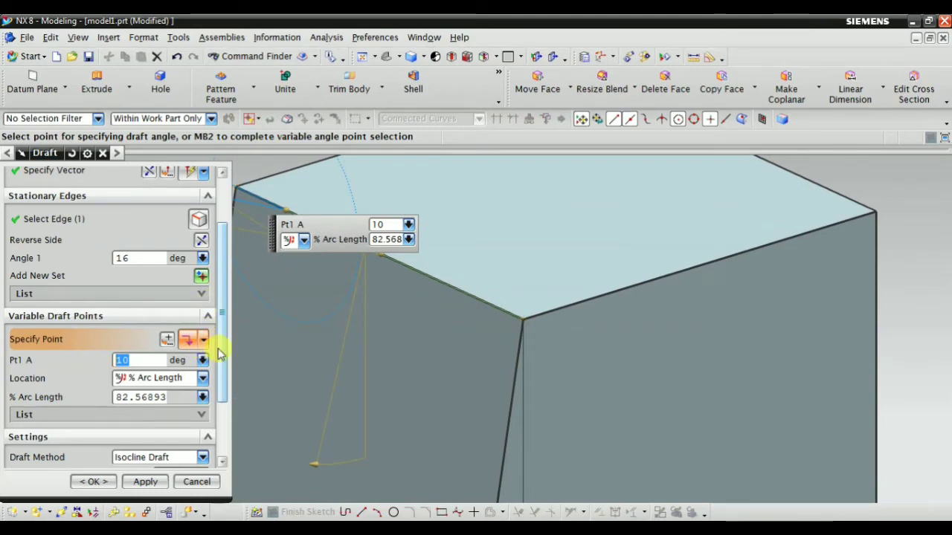
{"action": "scroll", "coordinate": [149, 370], "scroll_direction": "down", "scroll_amount": 1}
{"action": "left_click", "coordinate": [144, 371]}
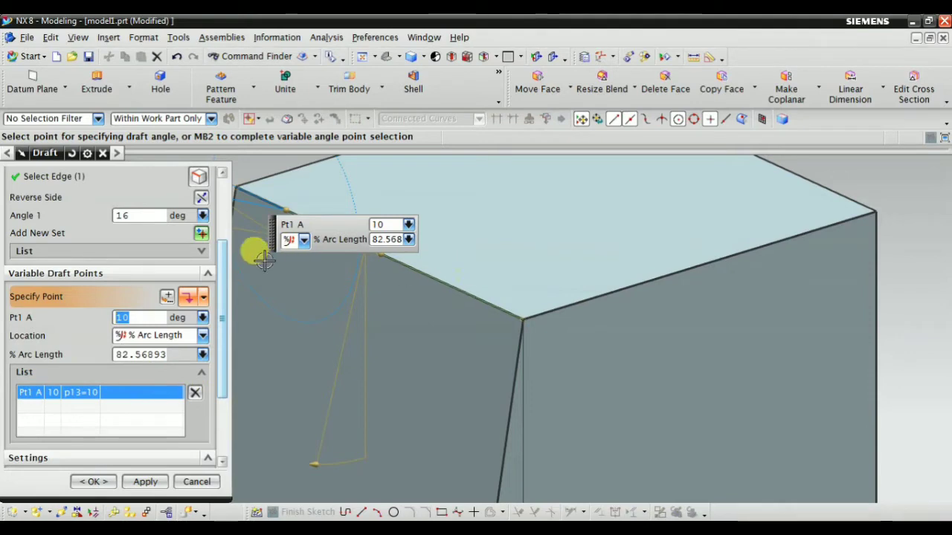
{"action": "left_click", "coordinate": [203, 298]}
{"action": "left_click", "coordinate": [194, 234]}
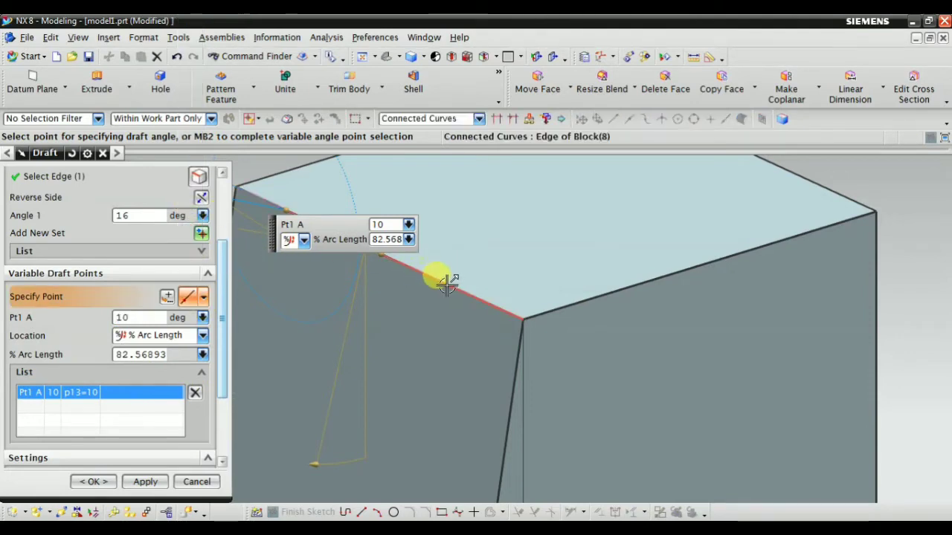
{"action": "left_click", "coordinate": [436, 275]}
{"action": "scroll", "coordinate": [411, 295], "scroll_direction": "down", "scroll_amount": 4}
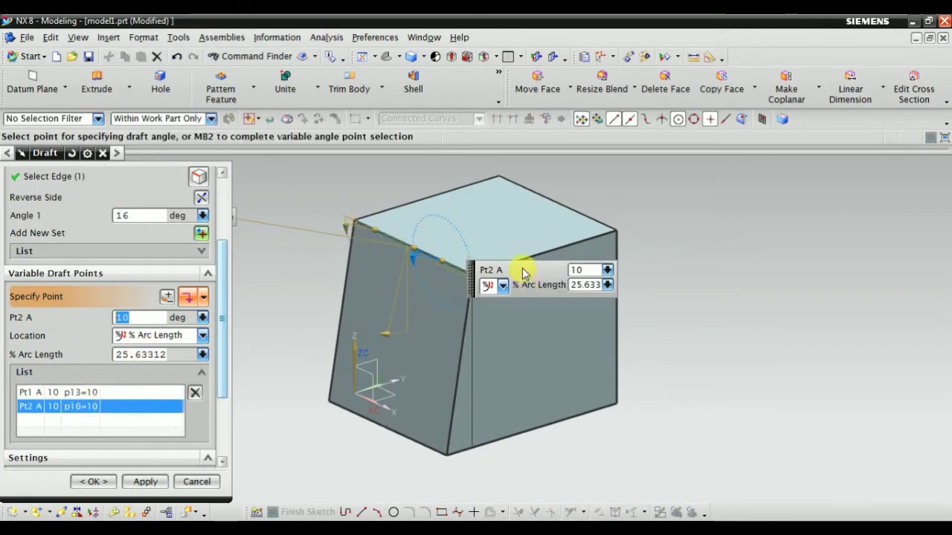
{"action": "left_click_drag", "start_coordinate": [524, 274], "coordinate": [704, 346]}
Step: Set Angle 1 to 19 degrees and add a third variable draft point on the edge at about 12.1 % arc length
{"action": "middle_click", "coordinate": [387, 332]}
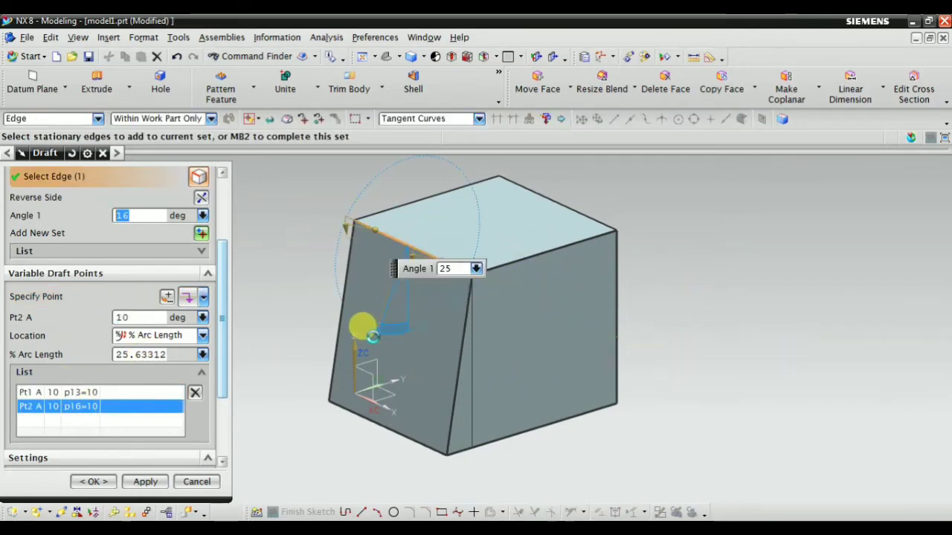
{"action": "left_click", "coordinate": [372, 231]}
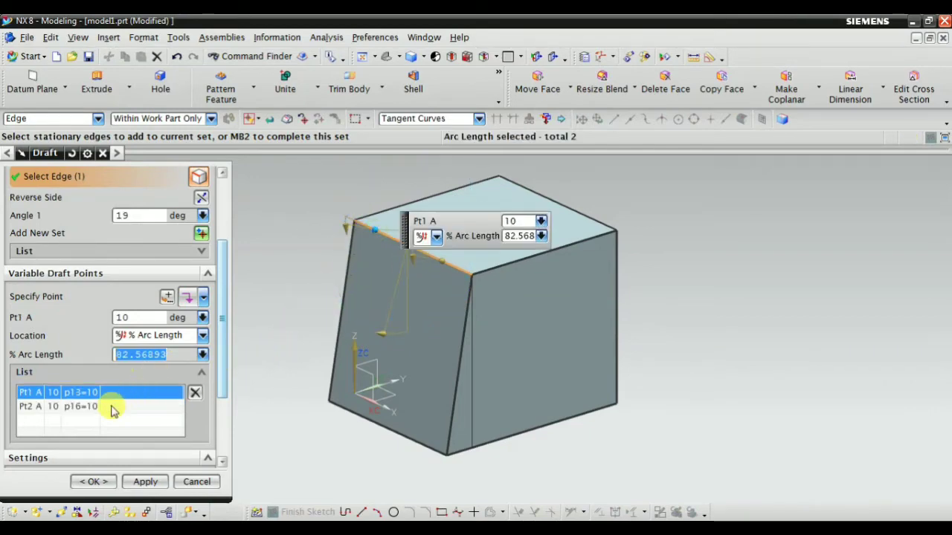
{"action": "scroll", "coordinate": [460, 249], "scroll_direction": "up", "scroll_amount": 4}
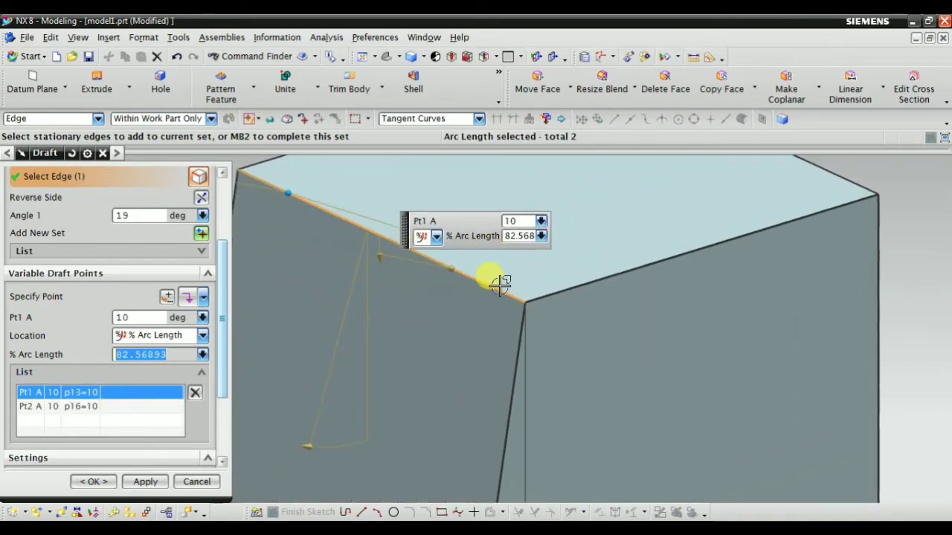
{"action": "left_click", "coordinate": [202, 297]}
{"action": "left_click", "coordinate": [190, 206]}
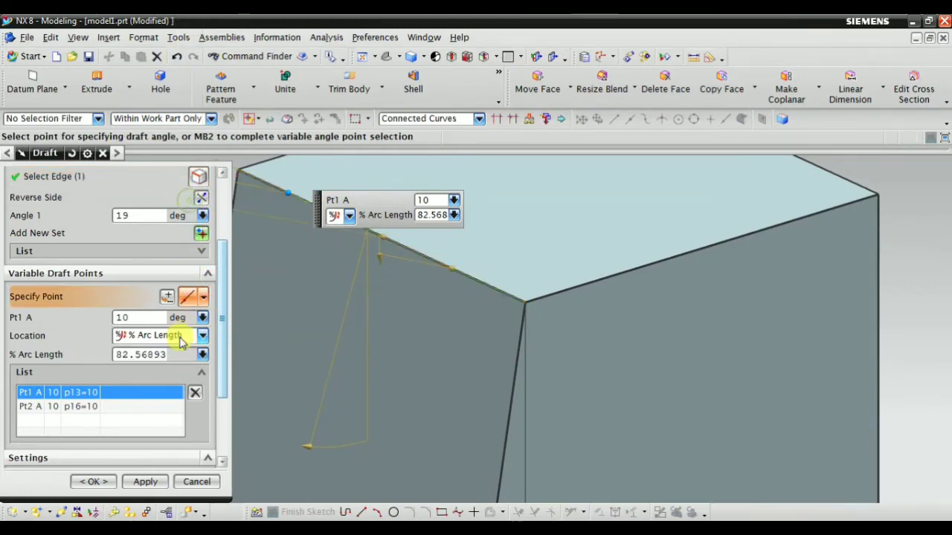
{"action": "left_click", "coordinate": [487, 287]}
{"action": "scroll", "coordinate": [416, 312], "scroll_direction": "down", "scroll_amount": 5}
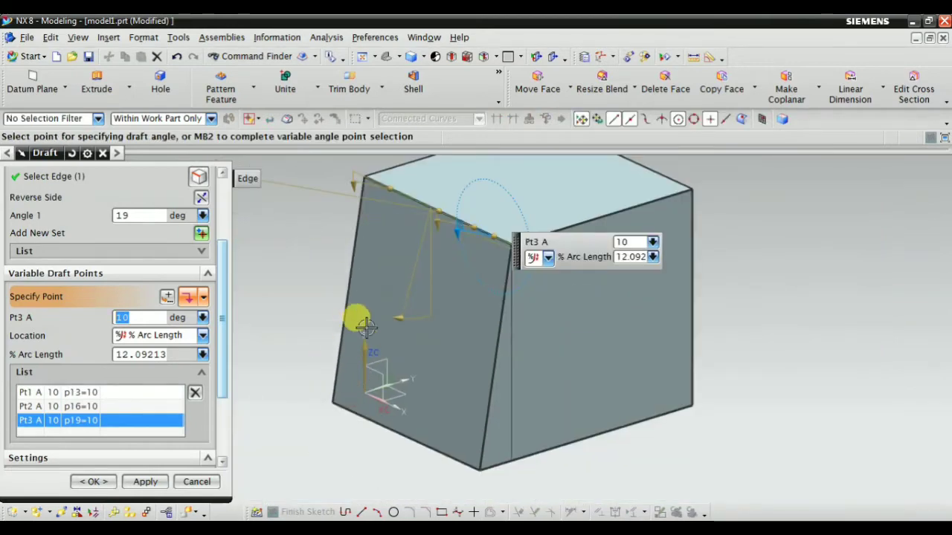
Step: Set Angle 1 to 24 degrees and the first variable draft point's angle to 26 degrees, viewing the drafted face
{"action": "middle_click", "coordinate": [380, 316]}
{"action": "left_click_drag", "start_coordinate": [377, 321], "coordinate": [308, 242]}
{"action": "left_click", "coordinate": [348, 202]}
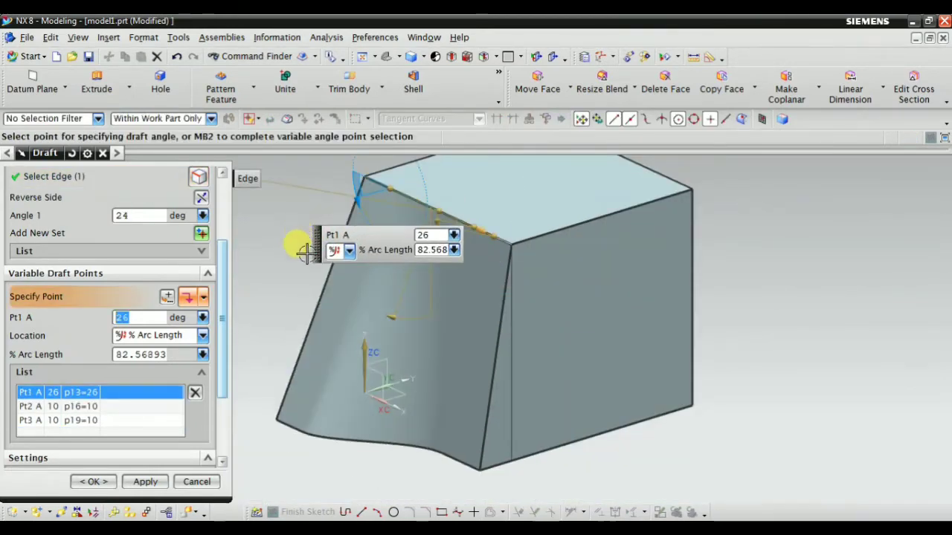
{"action": "scroll", "coordinate": [277, 343], "scroll_direction": "down", "scroll_amount": 2}
{"action": "middle_click_drag", "start_coordinate": [278, 350], "coordinate": [450, 335]}
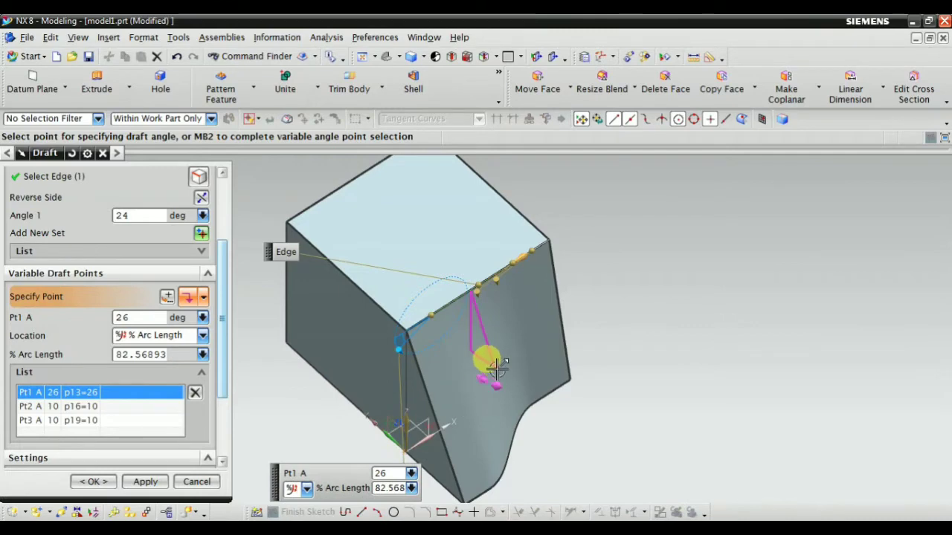
Step: Set Angle 1 to -2 degrees and move the first variable draft point to 68 % arc length
{"action": "middle_click", "coordinate": [476, 362]}
{"action": "left_click_drag", "start_coordinate": [479, 365], "coordinate": [469, 357]}
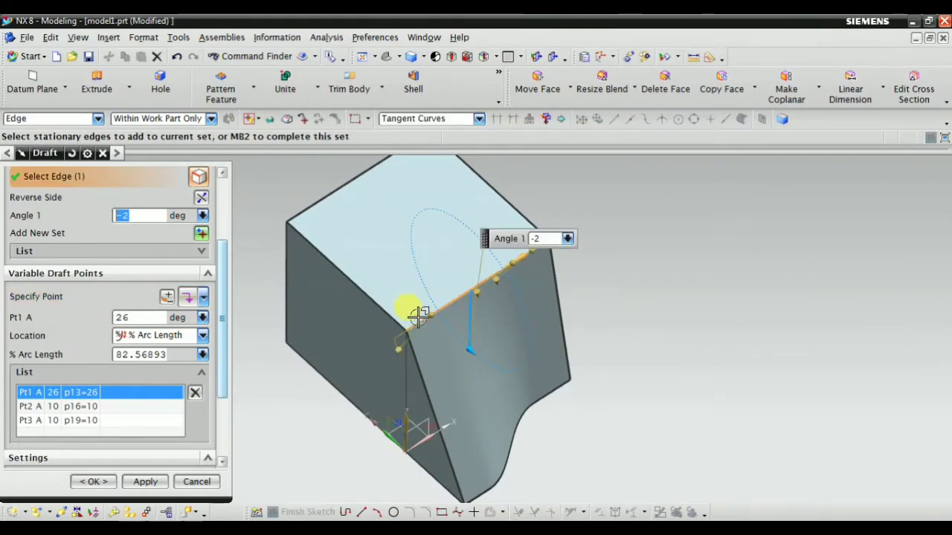
{"action": "left_click_drag", "start_coordinate": [433, 316], "coordinate": [462, 323]}
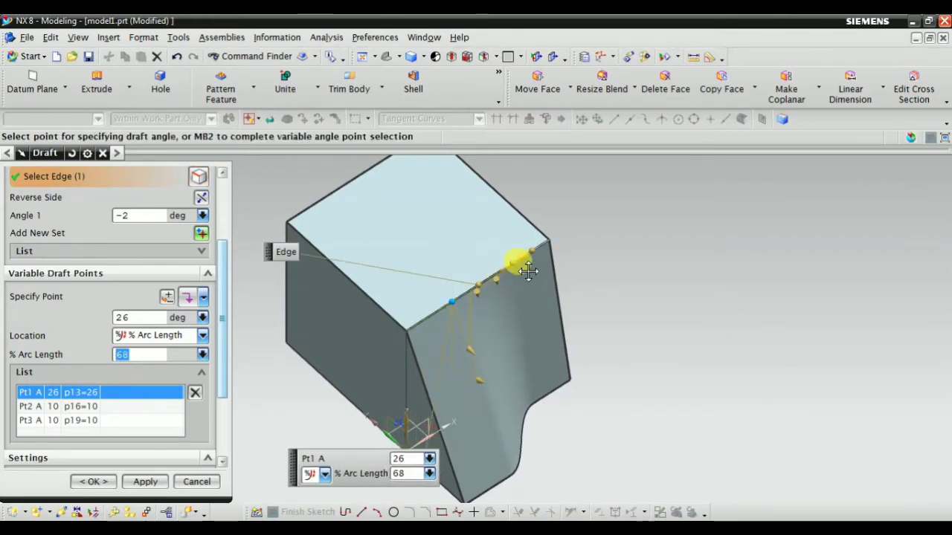
Step: Set the first variable draft point's angle to 20 degrees
{"action": "left_click", "coordinate": [96, 407]}
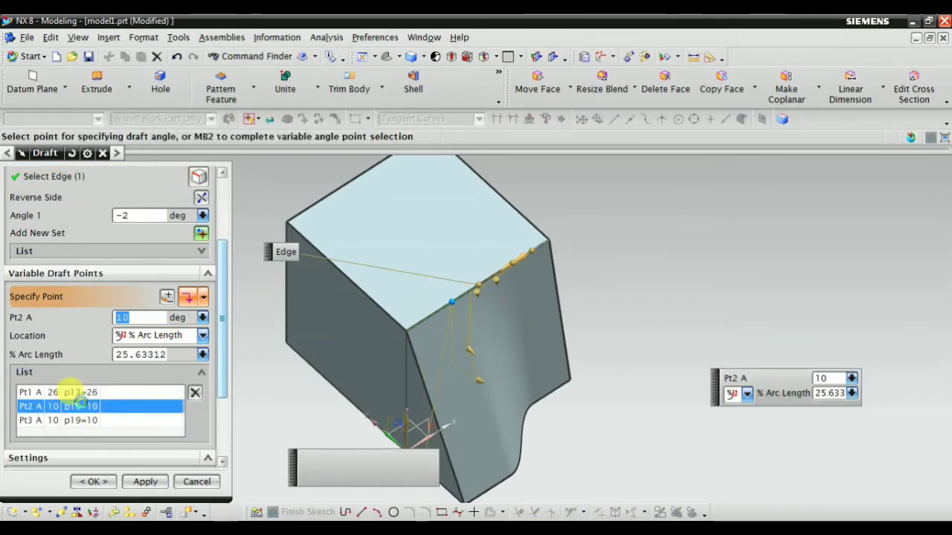
{"action": "left_click", "coordinate": [111, 395]}
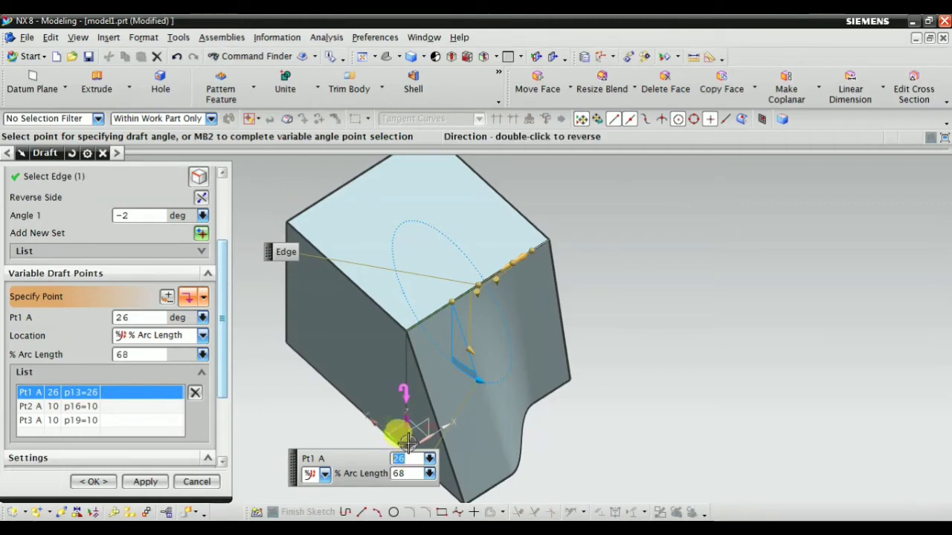
{"action": "key", "text": "Return"}
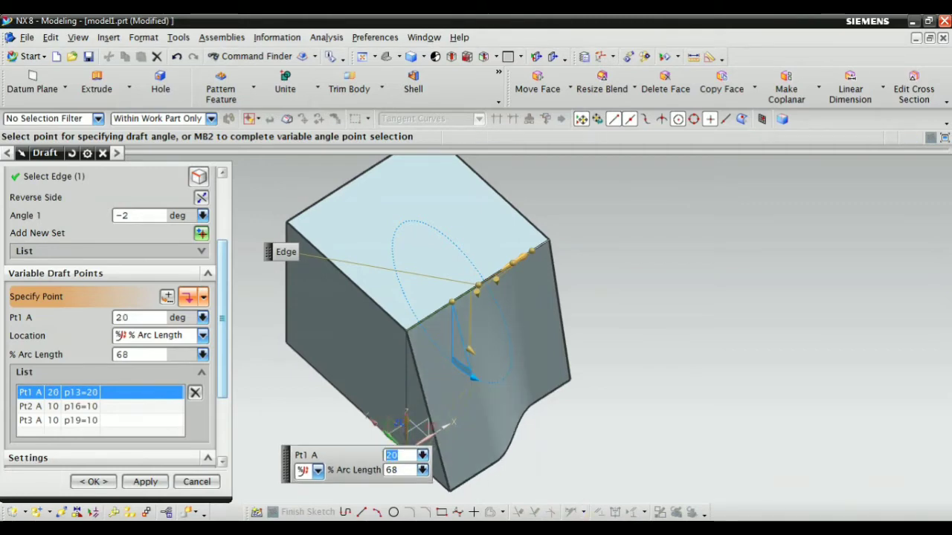
{"action": "middle_click_drag", "start_coordinate": [660, 421], "coordinate": [646, 396]}
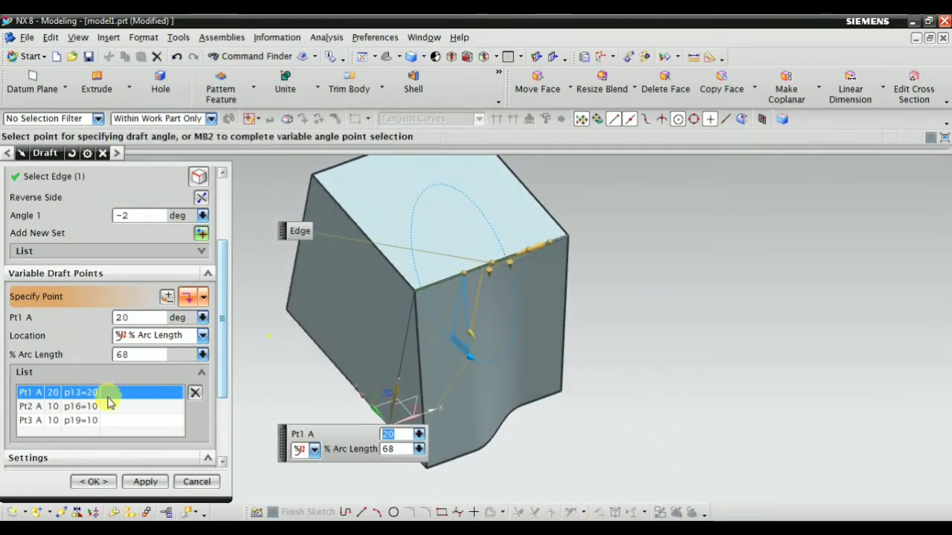
Step: Set the second variable draft point's angle to 15 degrees
{"action": "left_click", "coordinate": [87, 406]}
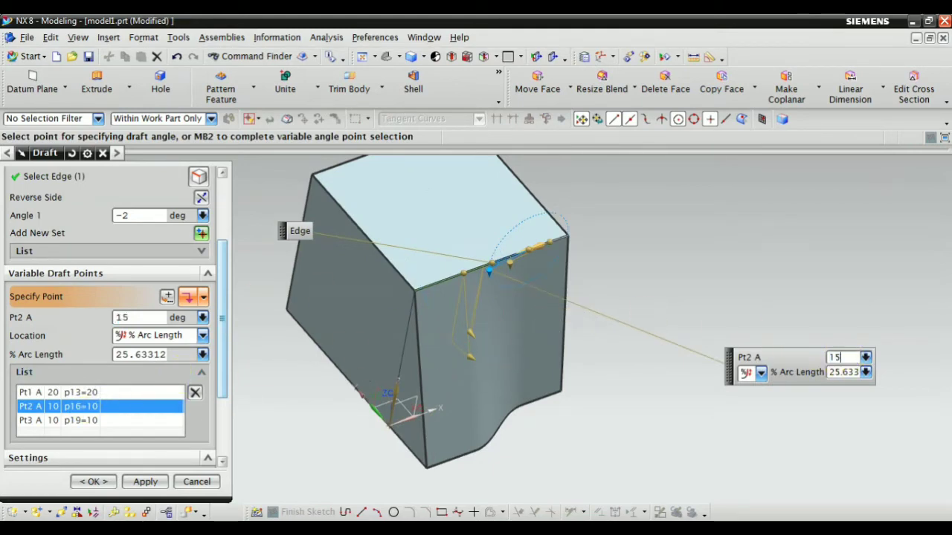
{"action": "type", "text": "15"}
{"action": "key", "text": "Return"}
{"action": "middle_click_drag", "start_coordinate": [609, 467], "coordinate": [559, 424]}
{"action": "scroll", "coordinate": [212, 392], "scroll_direction": "down", "scroll_amount": 1}
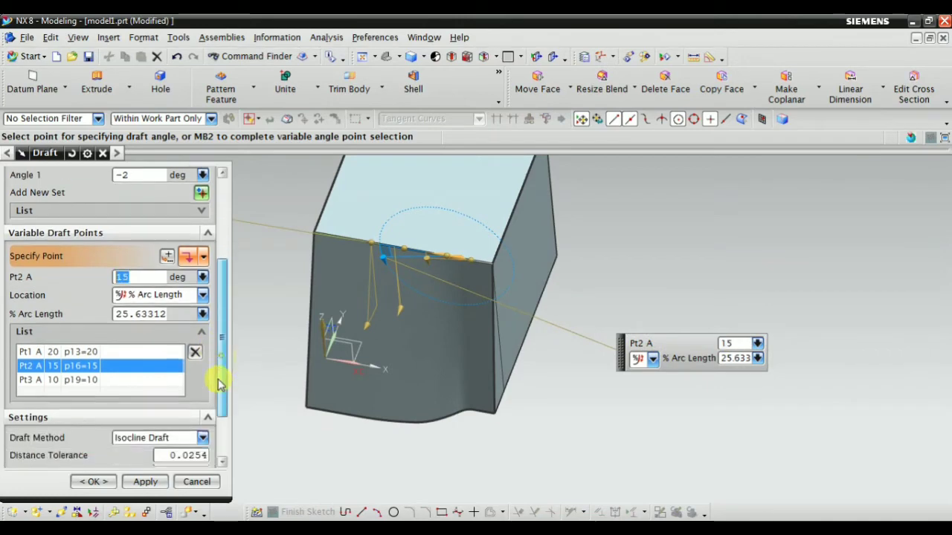
Step: Set the third variable draft point's angle to 8 degrees and view the drafted face from another side
{"action": "left_click", "coordinate": [71, 377]}
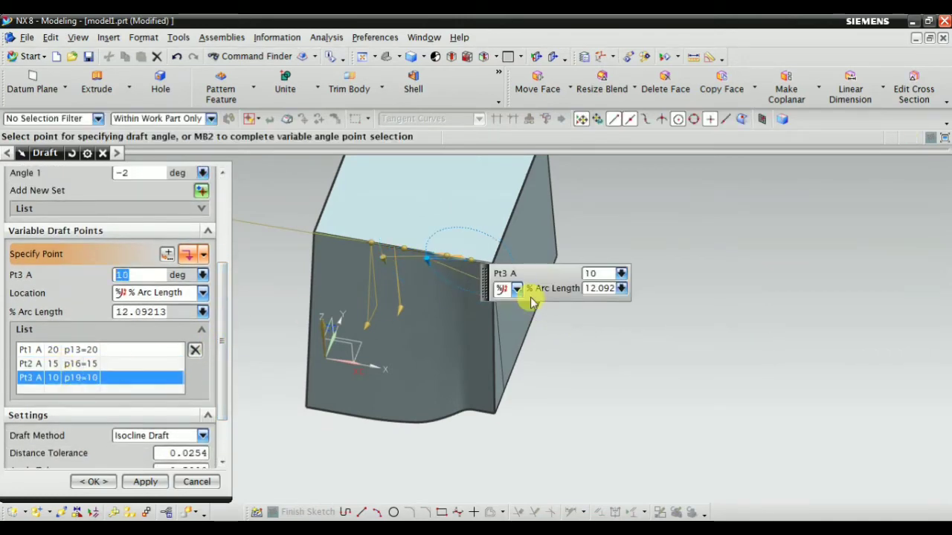
{"action": "left_click_drag", "start_coordinate": [518, 279], "coordinate": [588, 361]}
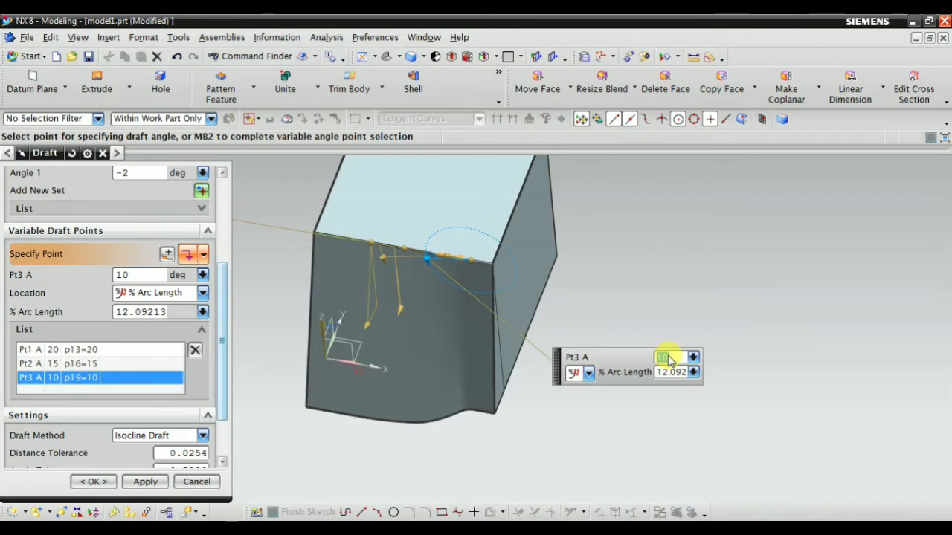
{"action": "type", "text": "8"}
{"action": "key", "text": "Return"}
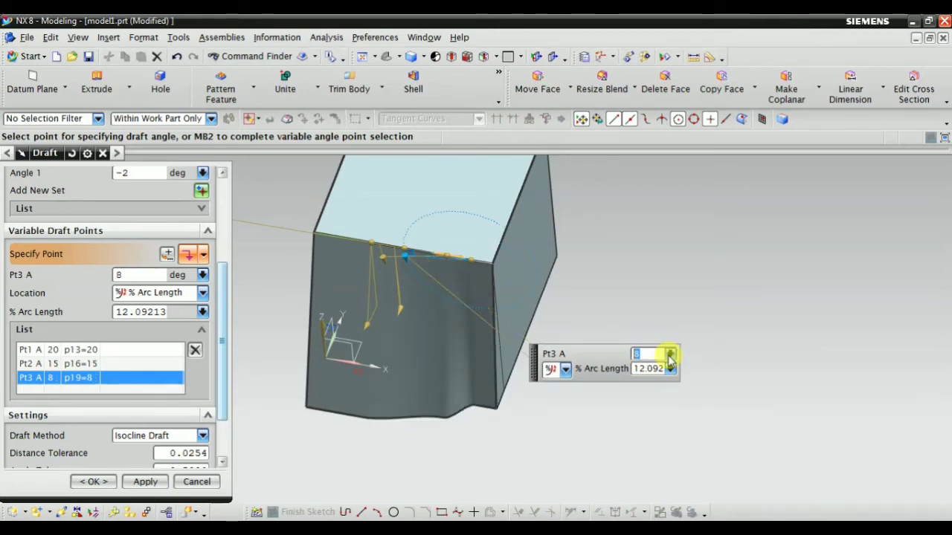
{"action": "middle_click_drag", "start_coordinate": [488, 452], "coordinate": [495, 419]}
{"action": "mouse_move", "coordinate": [217, 337]}
{"action": "left_mouse_down"}
{"action": "mouse_move", "coordinate": [223, 357]}
{"action": "mouse_move", "coordinate": [235, 271]}
{"action": "left_mouse_up"}
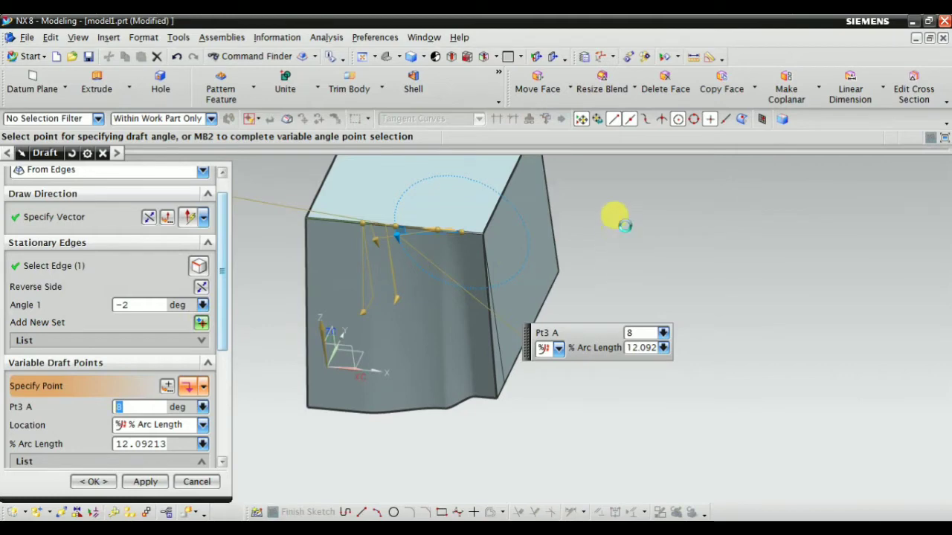
{"action": "mouse_move", "coordinate": [624, 225]}
{"action": "middle_mouse_down"}
{"action": "mouse_move", "coordinate": [650, 230]}
{"action": "mouse_move", "coordinate": [605, 231]}
{"action": "mouse_move", "coordinate": [666, 217]}
{"action": "mouse_move", "coordinate": [610, 223]}
{"action": "middle_mouse_up"}
Step: Try the True Draft method in the draft settings, and return the draft method to Isocline Draft
{"action": "scroll", "coordinate": [230, 327], "scroll_direction": "down", "scroll_amount": 3}
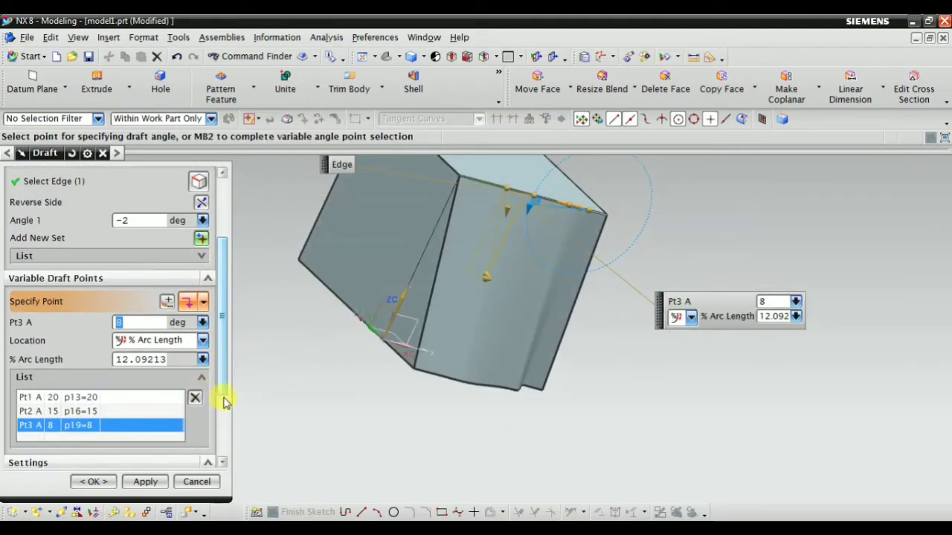
{"action": "left_click", "coordinate": [153, 466]}
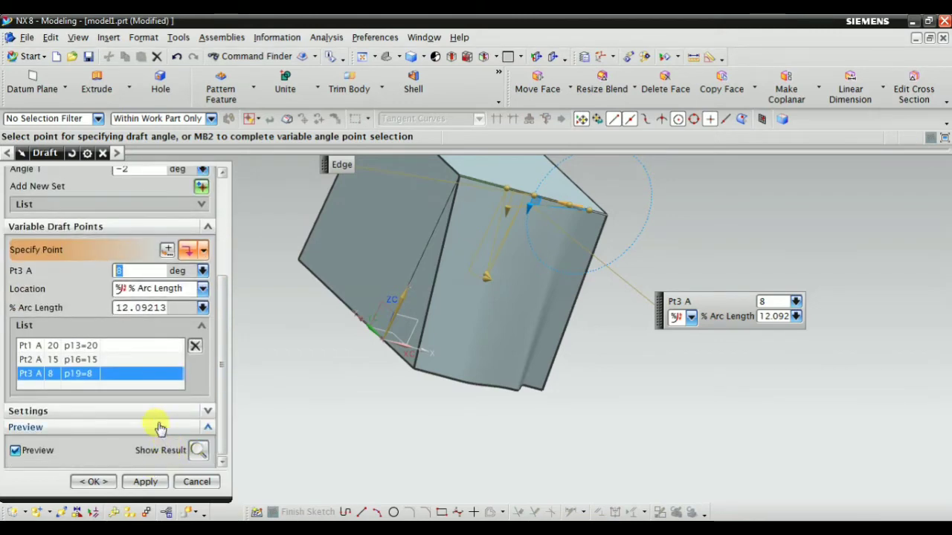
{"action": "left_click", "coordinate": [125, 413]}
{"action": "left_click", "coordinate": [158, 377]}
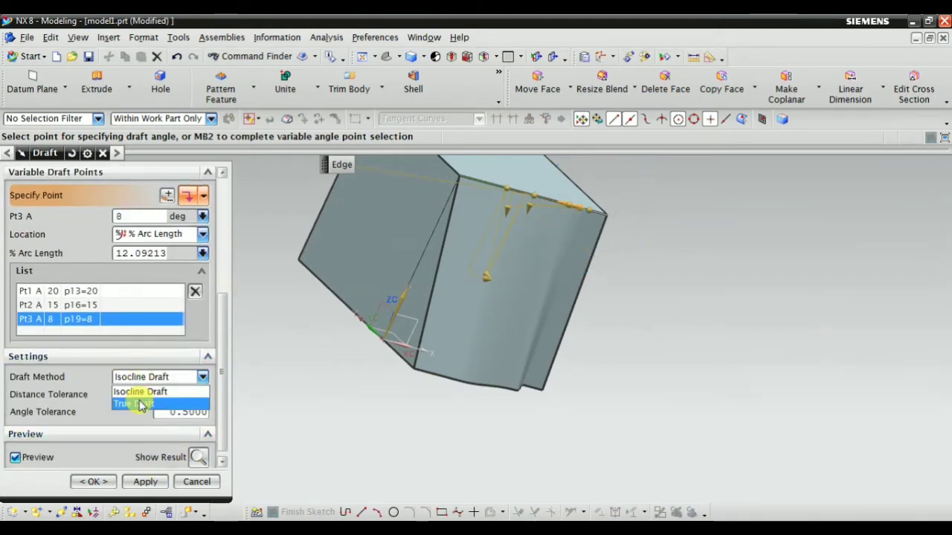
{"action": "left_click", "coordinate": [138, 401]}
{"action": "left_click", "coordinate": [178, 376]}
{"action": "left_click", "coordinate": [154, 391]}
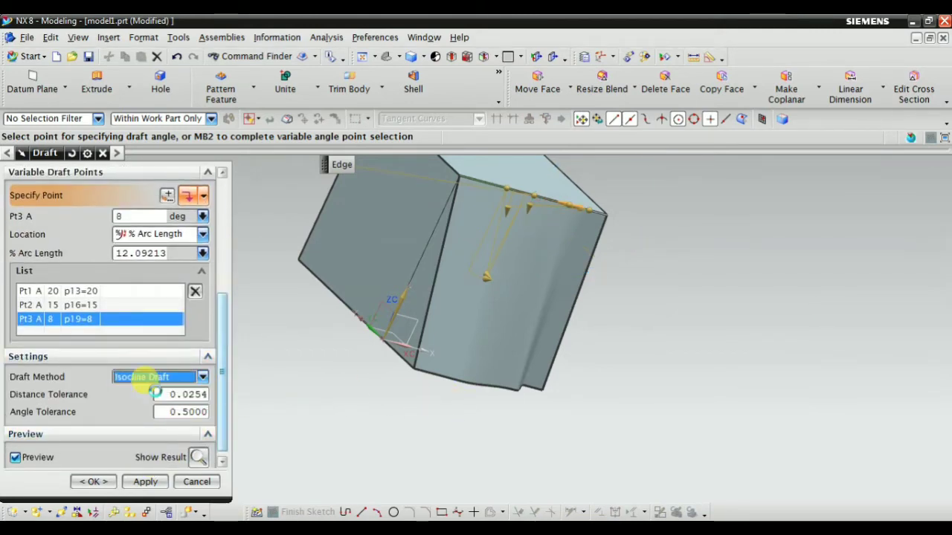
Step: Keep % Arc Length as the location method and place the first variable draft point at 75% along the edge
{"action": "mouse_move", "coordinate": [316, 434]}
{"action": "middle_mouse_down"}
{"action": "mouse_move", "coordinate": [350, 440]}
{"action": "mouse_move", "coordinate": [319, 450]}
{"action": "middle_mouse_up"}
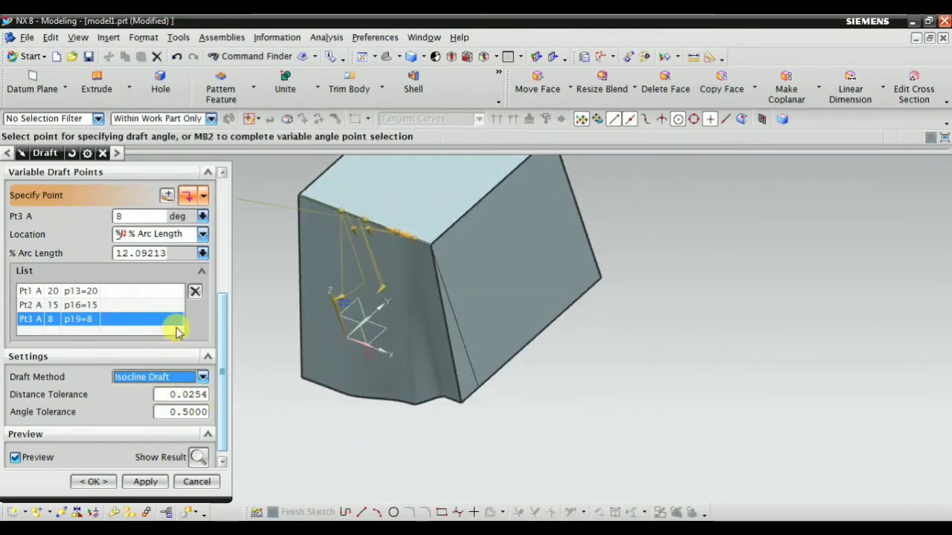
{"action": "scroll", "coordinate": [213, 358], "scroll_direction": "up", "scroll_amount": 3}
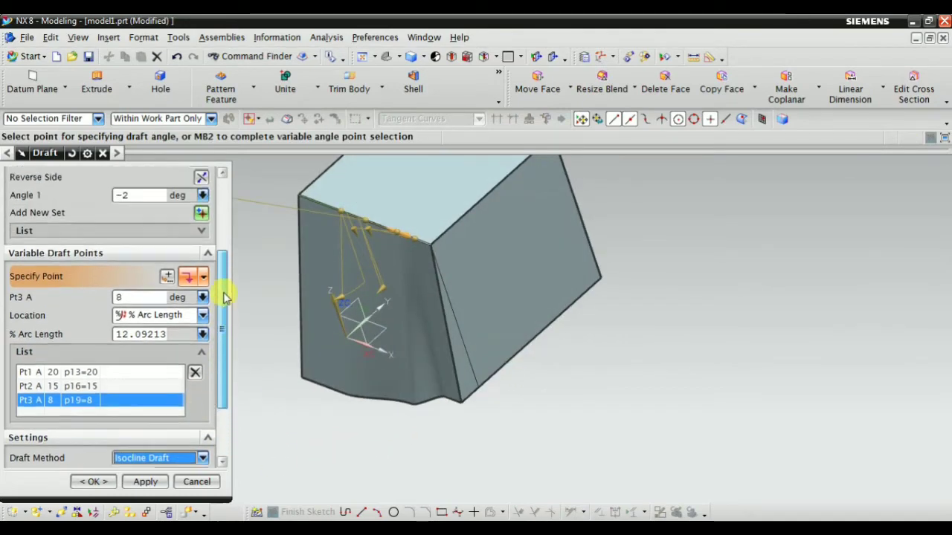
{"action": "left_click", "coordinate": [141, 315]}
{"action": "left_click", "coordinate": [141, 318]}
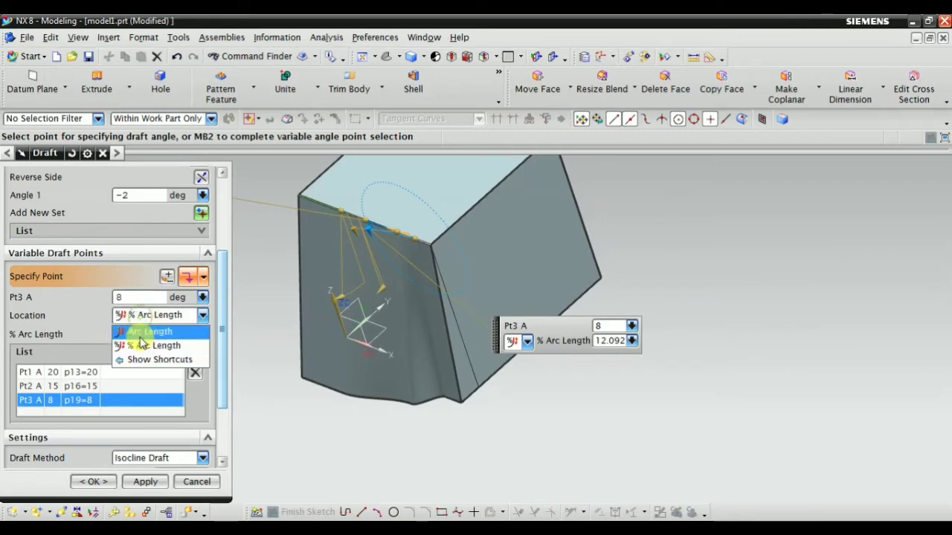
{"action": "left_click", "coordinate": [138, 344]}
{"action": "middle_click_drag", "start_coordinate": [425, 411], "coordinate": [335, 213]}
{"action": "left_click", "coordinate": [331, 219]}
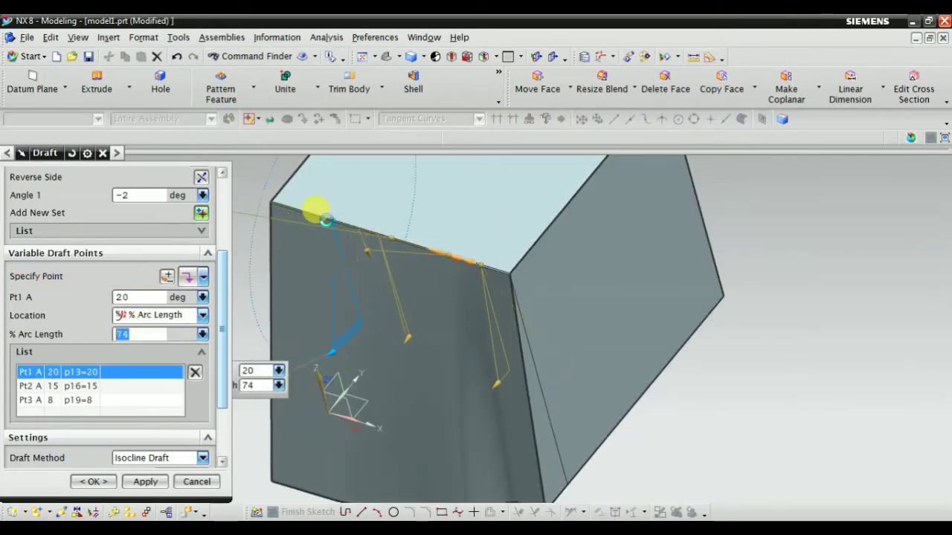
{"action": "scroll", "coordinate": [367, 325], "scroll_direction": "down", "scroll_amount": 3}
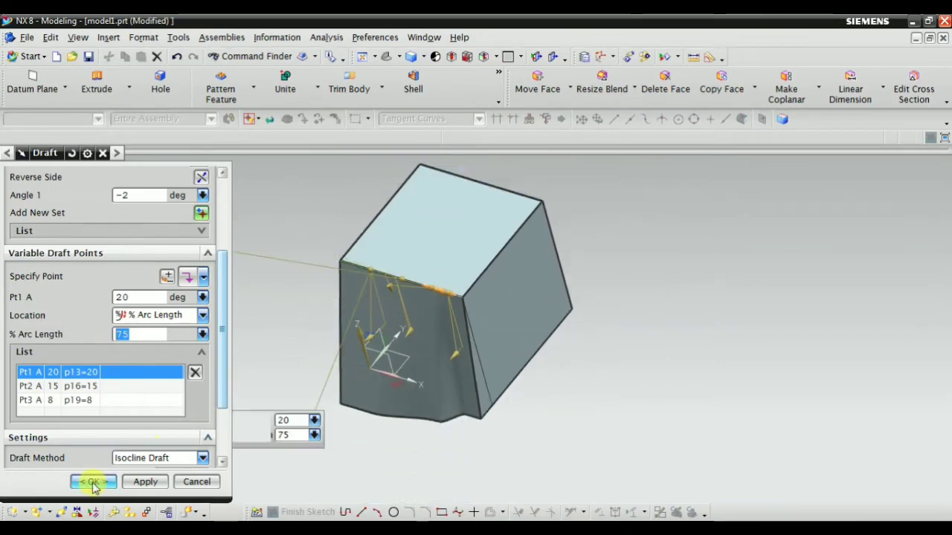
Step: Accept the From Edges draft and inspect the drafted face from another angle
{"action": "left_click", "coordinate": [88, 482]}
{"action": "middle_click_drag", "start_coordinate": [334, 399], "coordinate": [297, 359]}
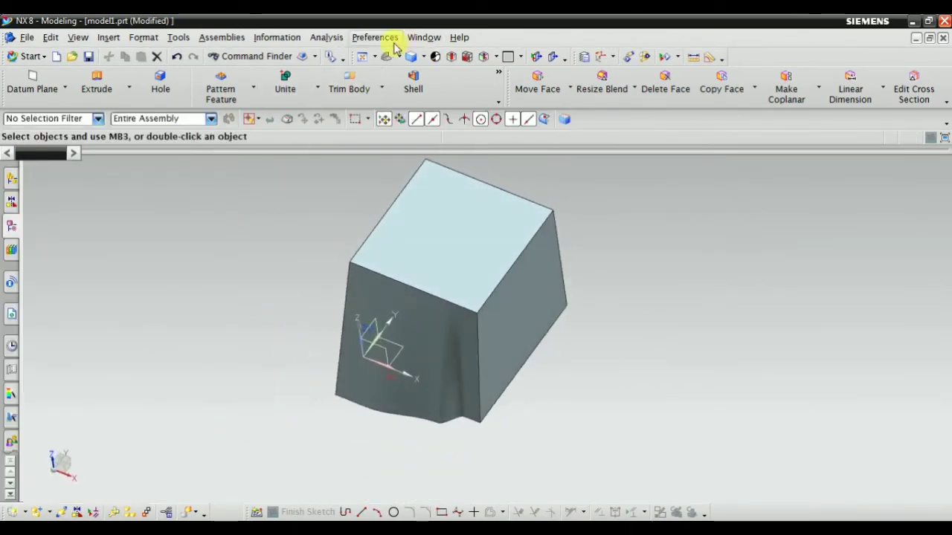
{"action": "middle_click_drag", "start_coordinate": [394, 46], "coordinate": [395, 268]}
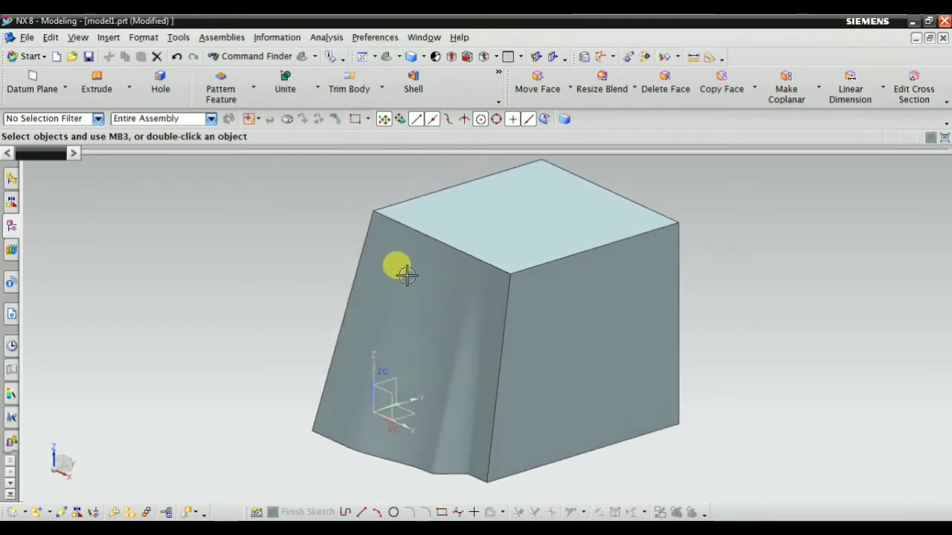
Step: Delete the draft feature from the model history so only the plain block remains
{"action": "left_click", "coordinate": [9, 226]}
{"action": "left_click", "coordinate": [83, 301]}
{"action": "right_click", "coordinate": [83, 301]}
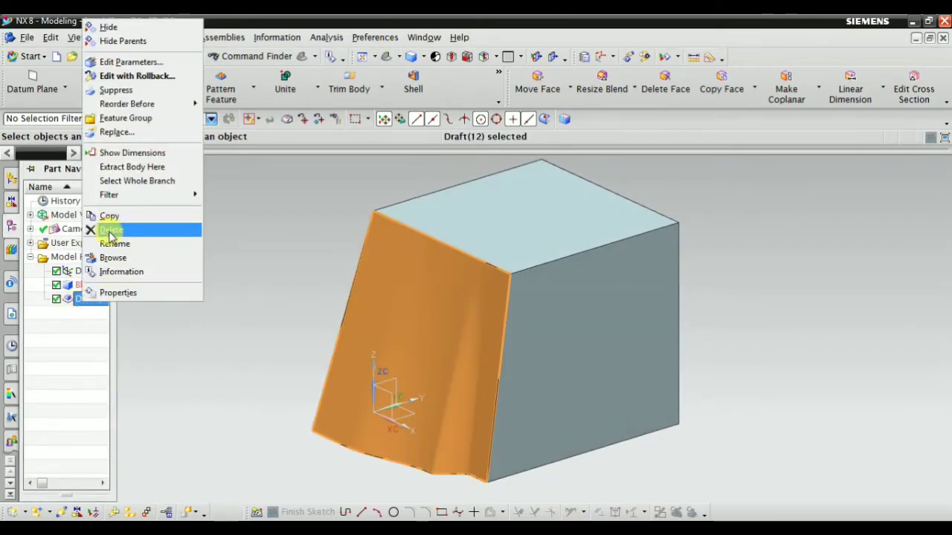
{"action": "left_click", "coordinate": [111, 229]}
{"action": "left_click", "coordinate": [387, 57]}
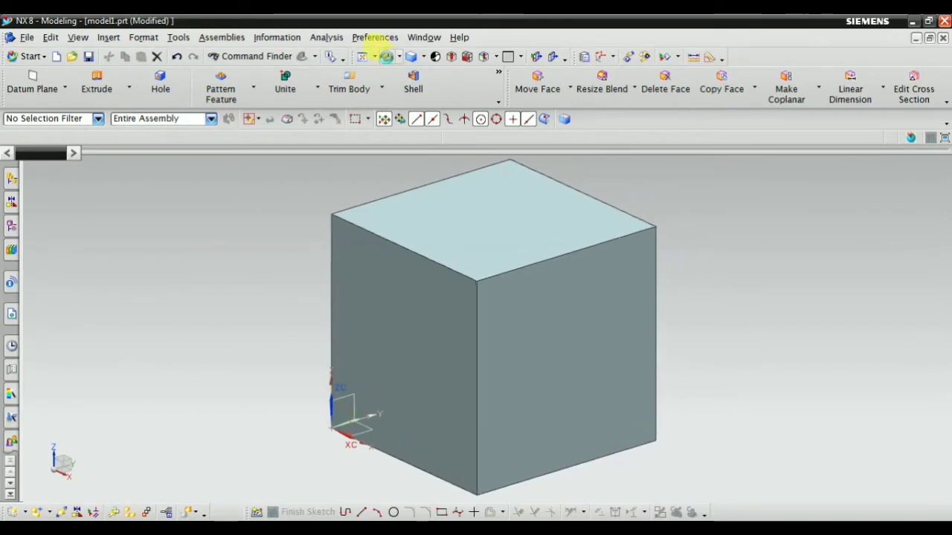
{"action": "left_click", "coordinate": [109, 37]}
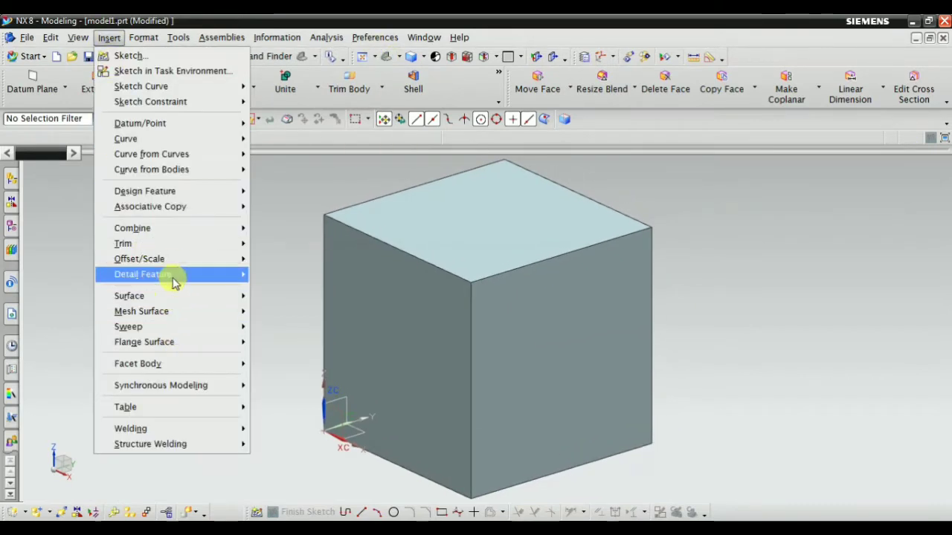
{"action": "mouse_move", "coordinate": [181, 281]}
{"action": "left_click", "coordinate": [289, 425]}
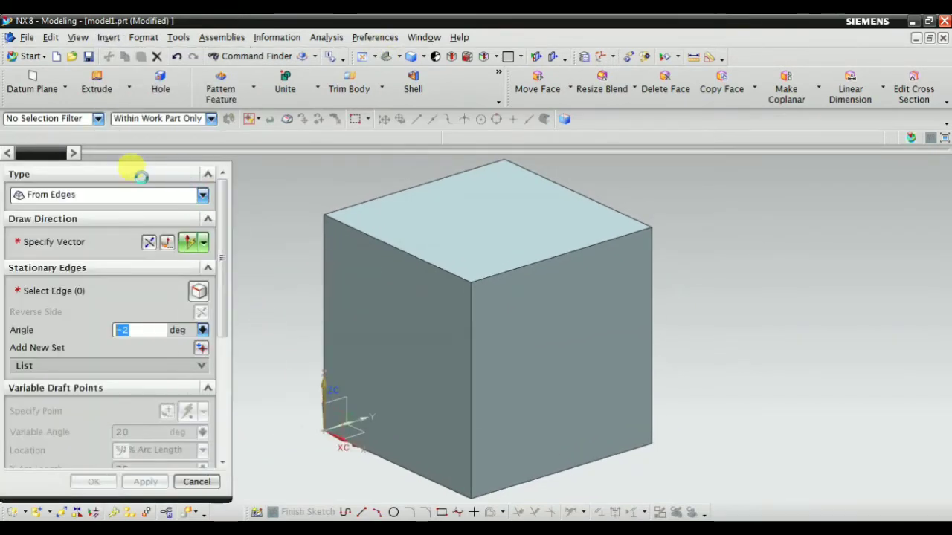
{"action": "left_click", "coordinate": [89, 195]}
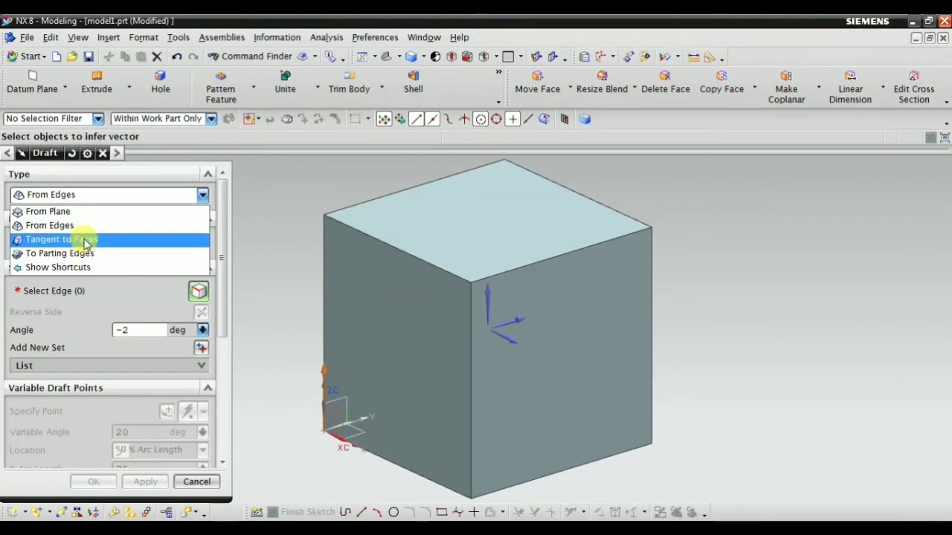
{"action": "left_click", "coordinate": [197, 483]}
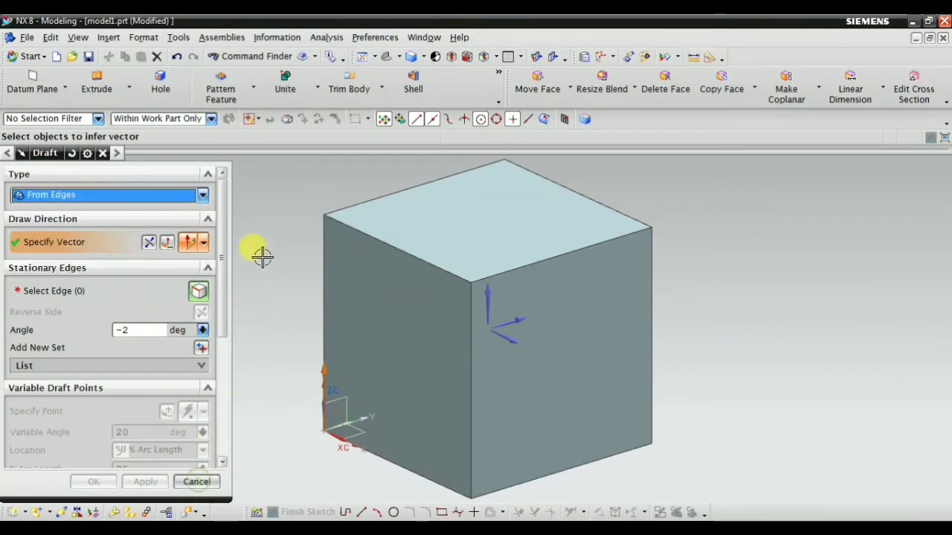
{"action": "left_click", "coordinate": [197, 481]}
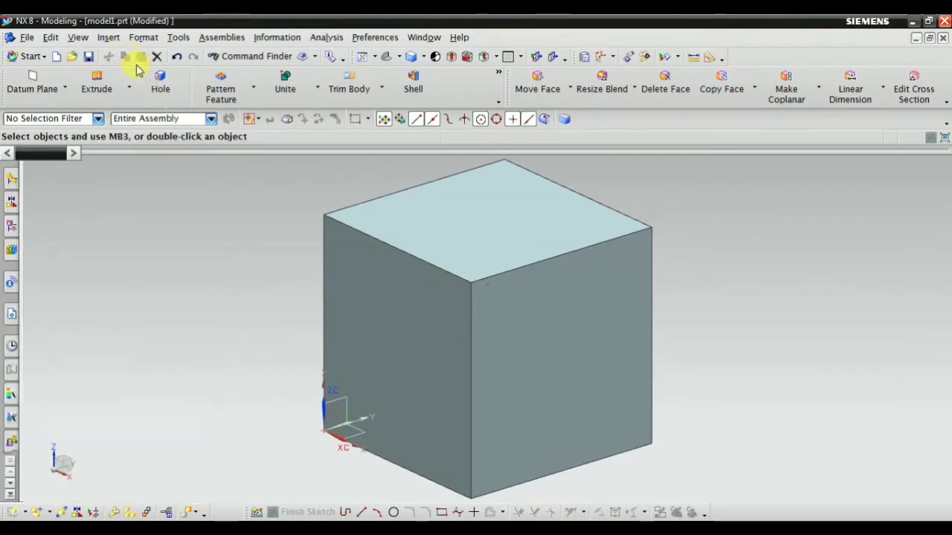
Step: Add a circular edge blend with a 17 mm radius to the block's upper front-left edge
{"action": "left_click", "coordinate": [108, 37]}
{"action": "mouse_move", "coordinate": [208, 285]}
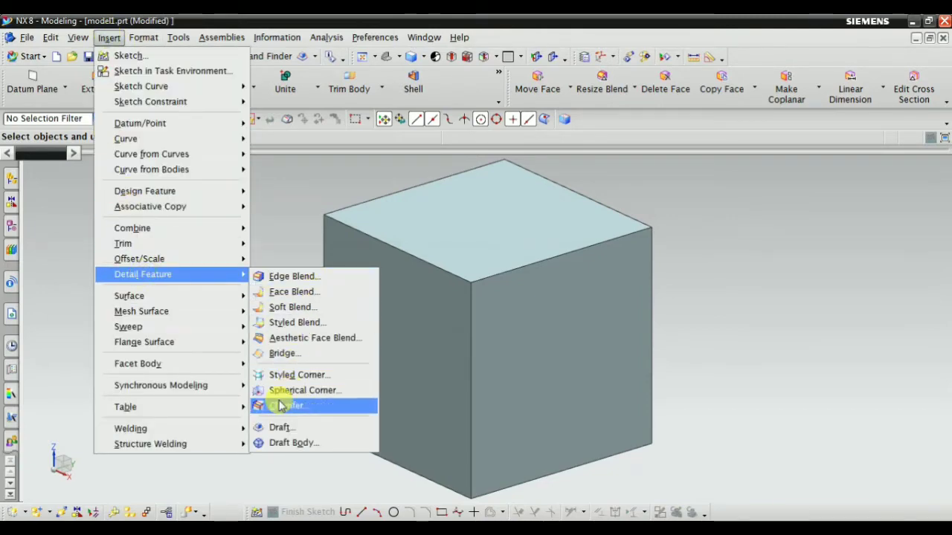
{"action": "left_click", "coordinate": [297, 276]}
{"action": "left_click", "coordinate": [388, 241]}
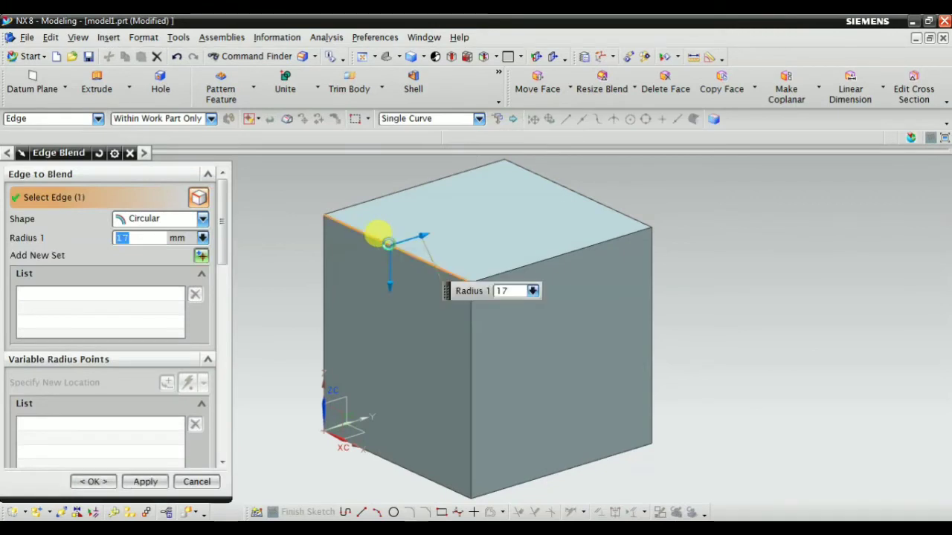
{"action": "left_click", "coordinate": [93, 482]}
{"action": "mouse_move", "coordinate": [241, 360]}
{"action": "middle_mouse_down"}
{"action": "mouse_move", "coordinate": [251, 353]}
{"action": "mouse_move", "coordinate": [254, 371]}
{"action": "middle_mouse_up"}
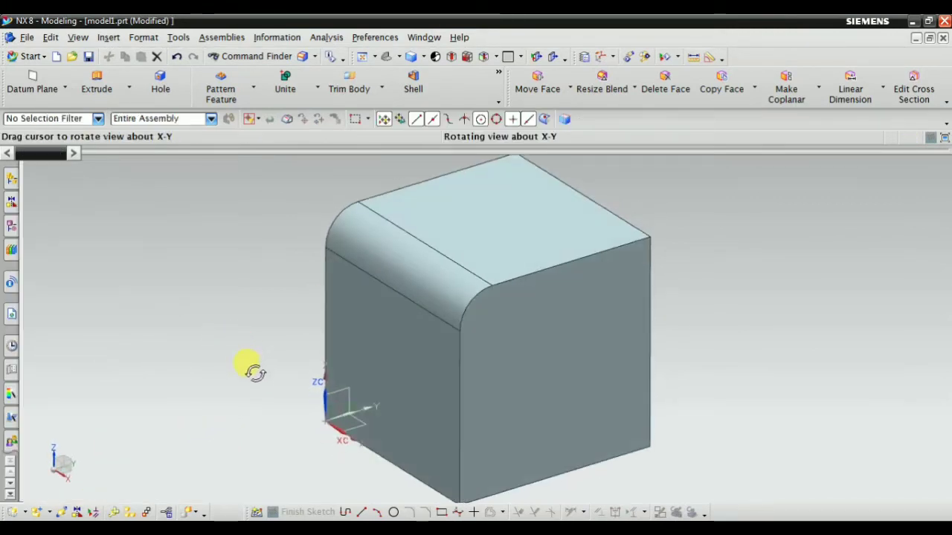
Step: Start a Tangent to Faces draft and specify the vertical Z axis as the draw direction
{"action": "left_click", "coordinate": [109, 37]}
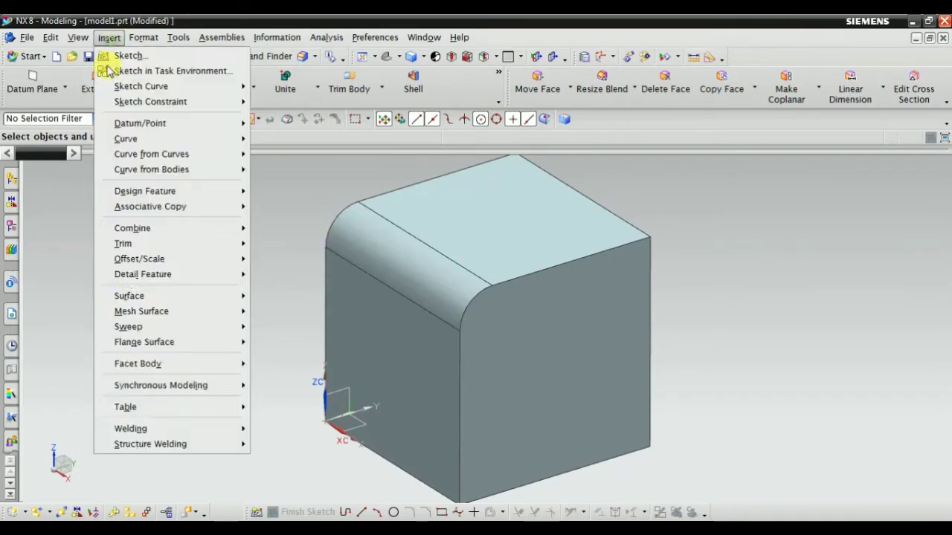
{"action": "mouse_move", "coordinate": [195, 274]}
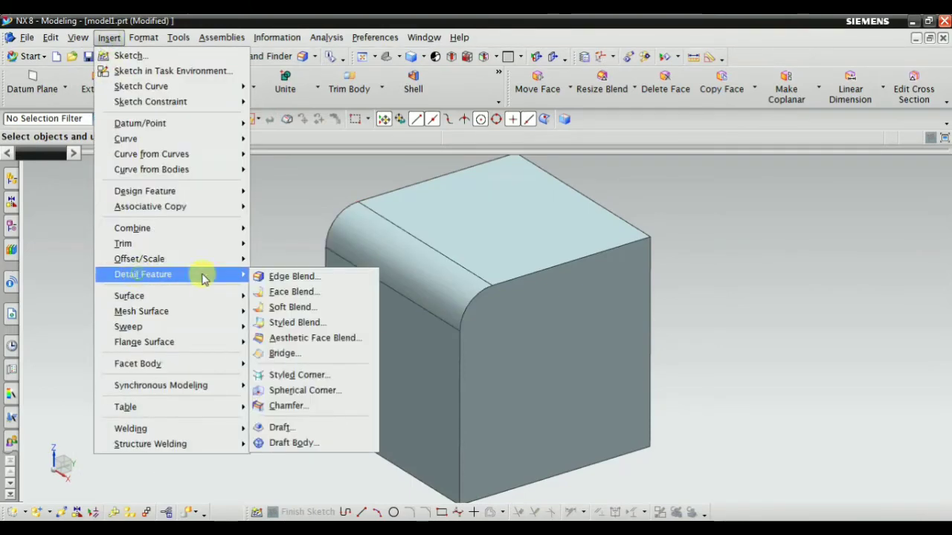
{"action": "left_click", "coordinate": [279, 427]}
{"action": "left_click", "coordinate": [59, 194]}
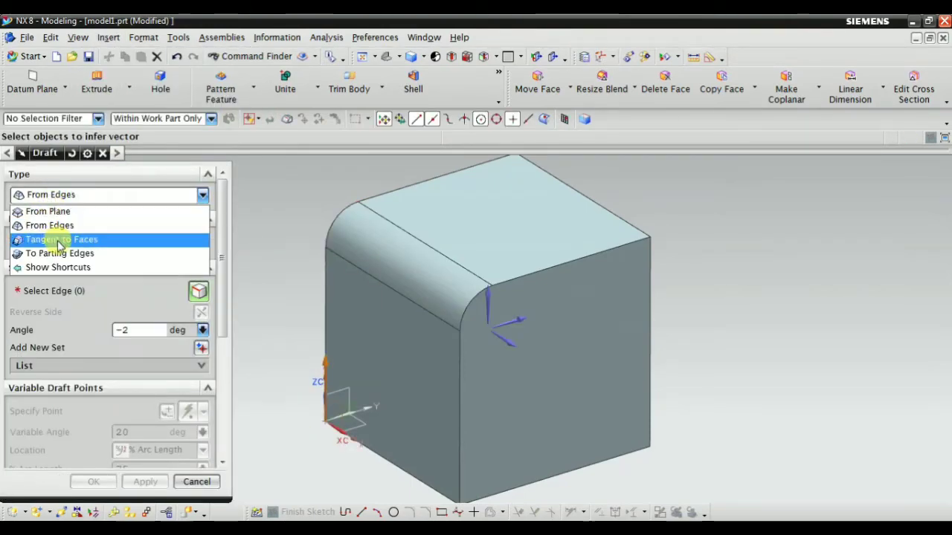
{"action": "left_click", "coordinate": [52, 240]}
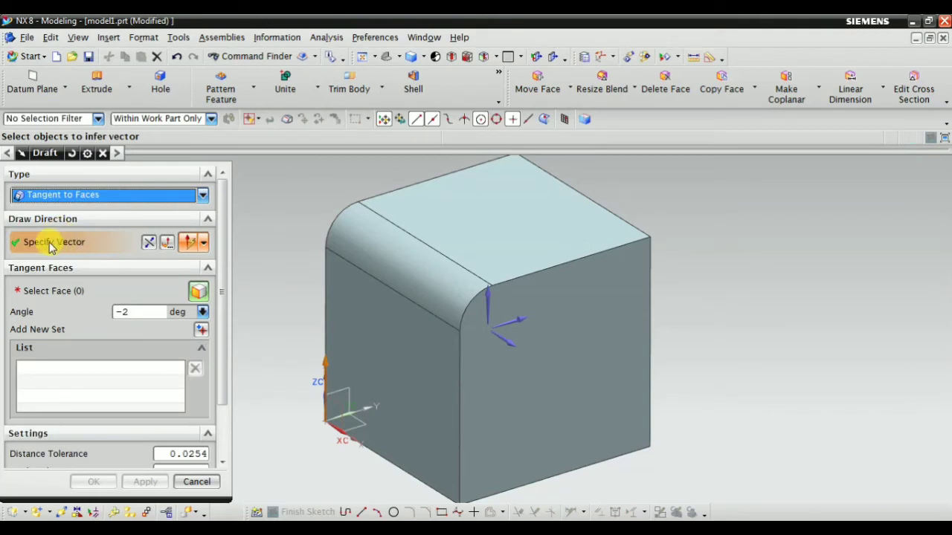
{"action": "left_click", "coordinate": [489, 306]}
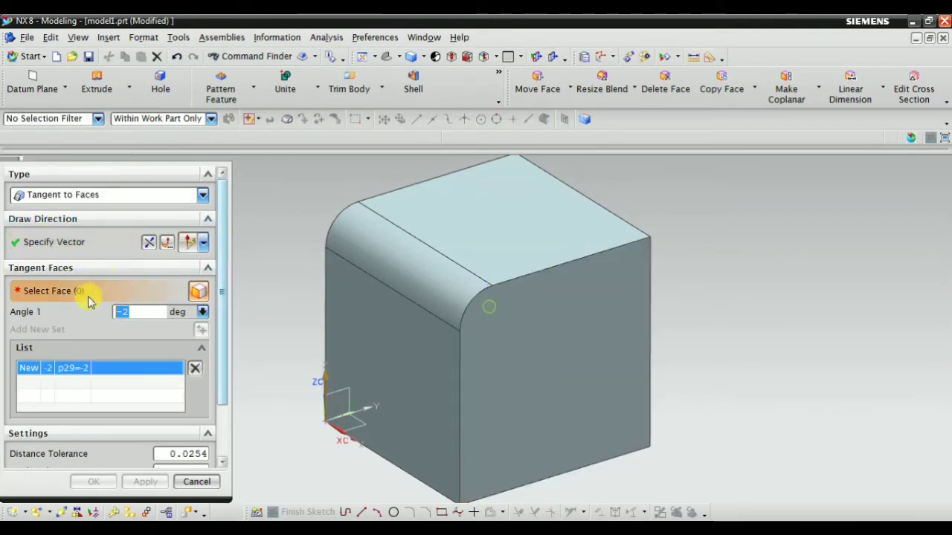
Step: Select the blend face, the top face and the adjoining front-left face as tangent faces, using the Single Face rule
{"action": "left_click", "coordinate": [419, 250]}
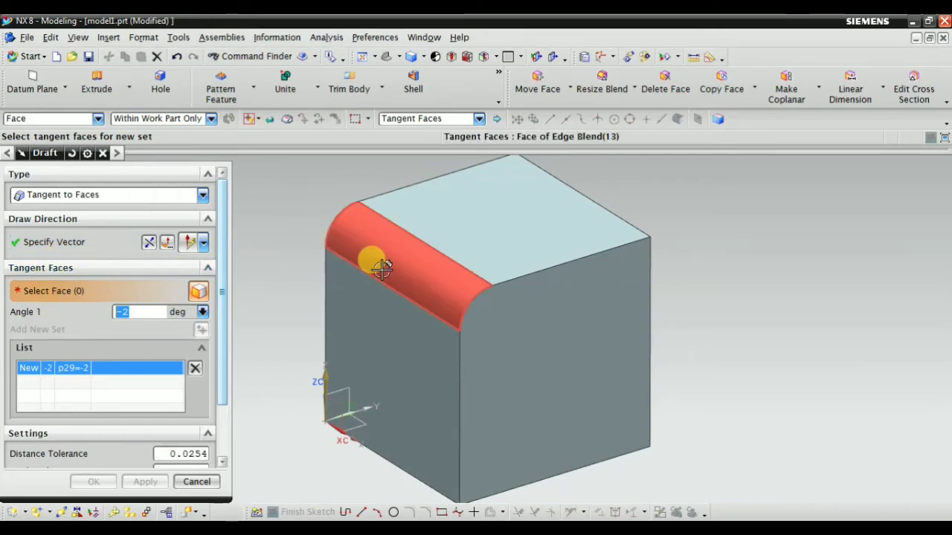
{"action": "left_click", "coordinate": [411, 119]}
{"action": "left_click", "coordinate": [395, 131]}
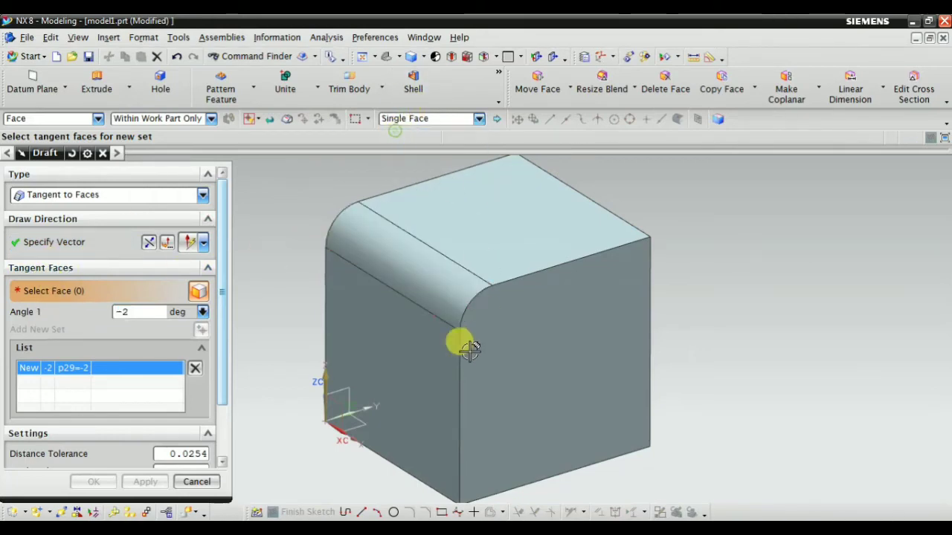
{"action": "left_click", "coordinate": [404, 274]}
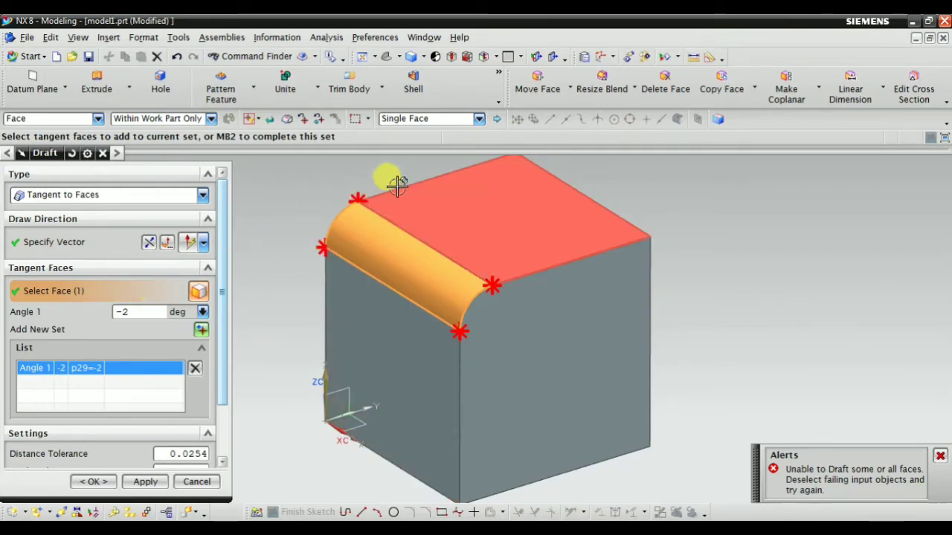
{"action": "left_click", "coordinate": [471, 218]}
{"action": "left_click", "coordinate": [411, 354]}
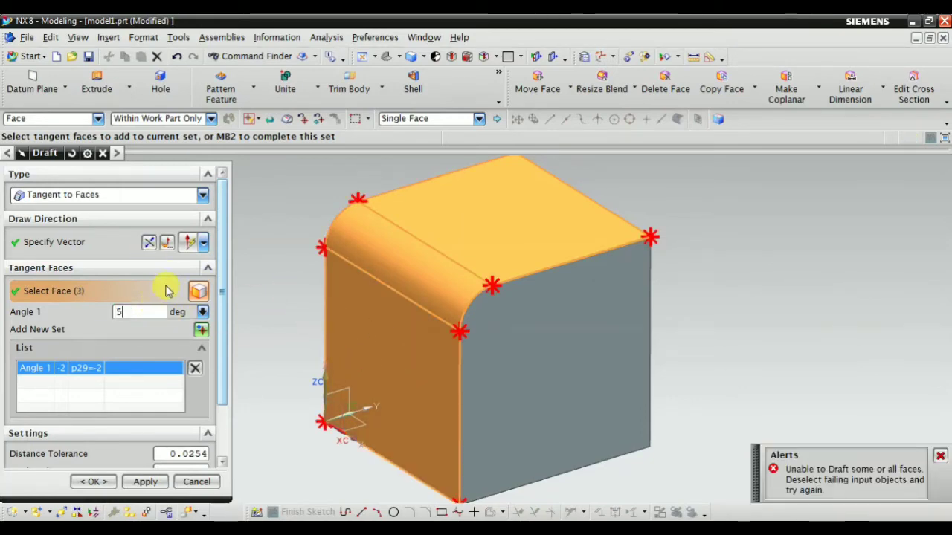
Step: Set the tangent draft angle to 5 degrees and inspect the preview around the blend
{"action": "type", "text": "5"}
{"action": "key", "text": "Return"}
{"action": "middle_click_drag", "start_coordinate": [424, 400], "coordinate": [403, 352]}
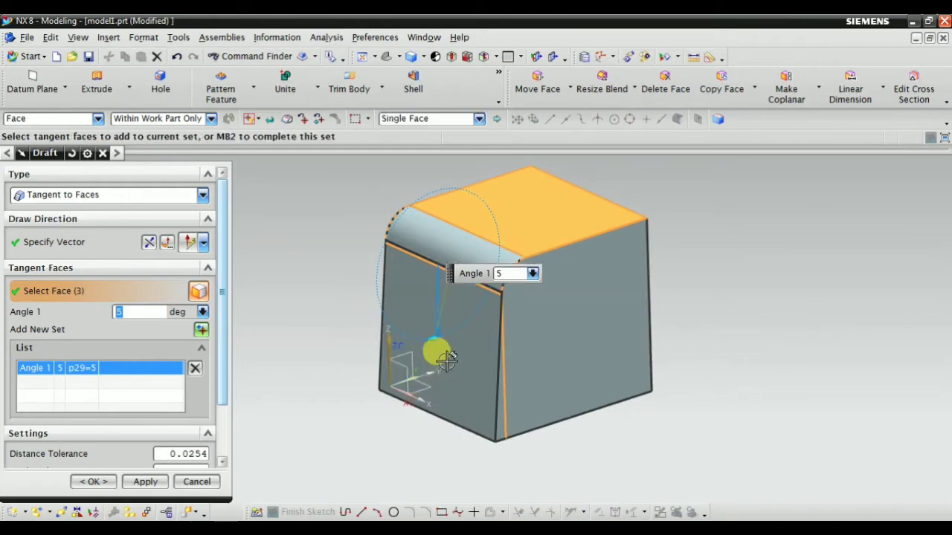
{"action": "scroll", "coordinate": [449, 322], "scroll_direction": "up", "scroll_amount": 2}
{"action": "middle_click_drag", "start_coordinate": [450, 322], "coordinate": [425, 187]}
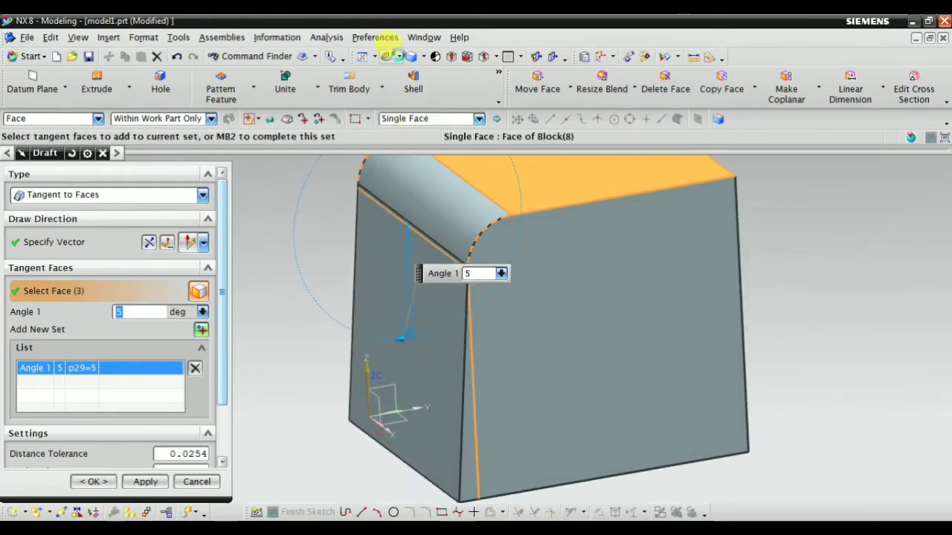
Step: Increase the tangent draft angle to 18 degrees in a side view and examine where the draft meets the blend
{"action": "left_click", "coordinate": [396, 57]}
{"action": "left_click", "coordinate": [423, 91]}
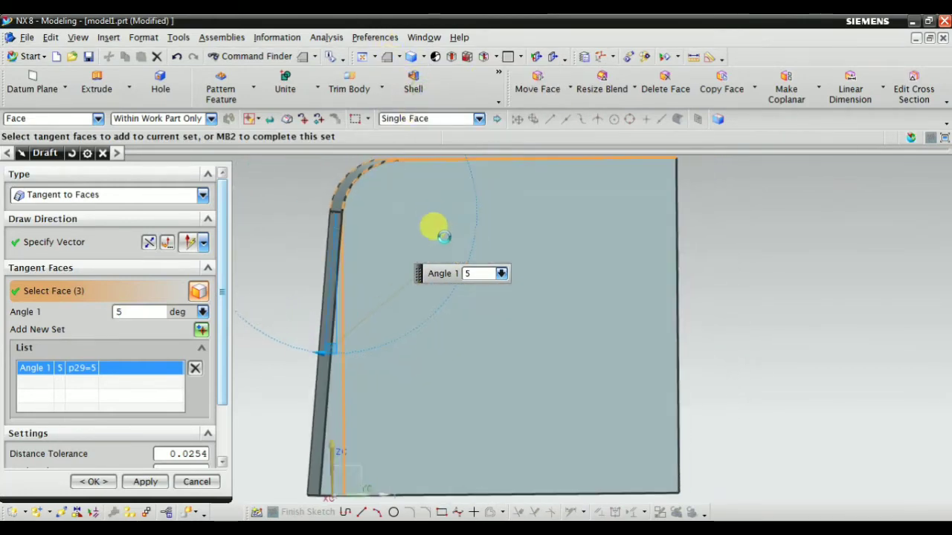
{"action": "left_click_drag", "start_coordinate": [347, 347], "coordinate": [330, 323]}
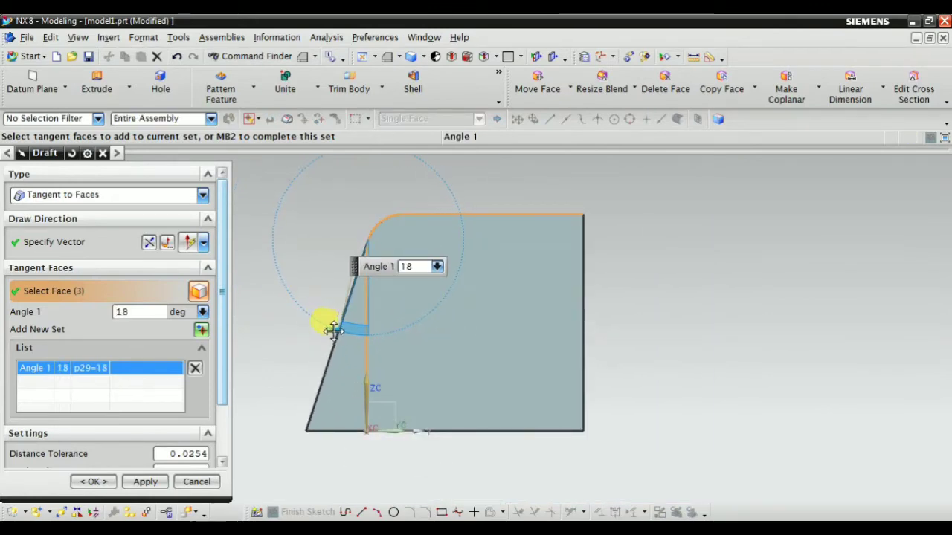
{"action": "scroll", "coordinate": [361, 233], "scroll_direction": "up", "scroll_amount": 6}
{"action": "scroll", "coordinate": [350, 235], "scroll_direction": "down", "scroll_amount": 2}
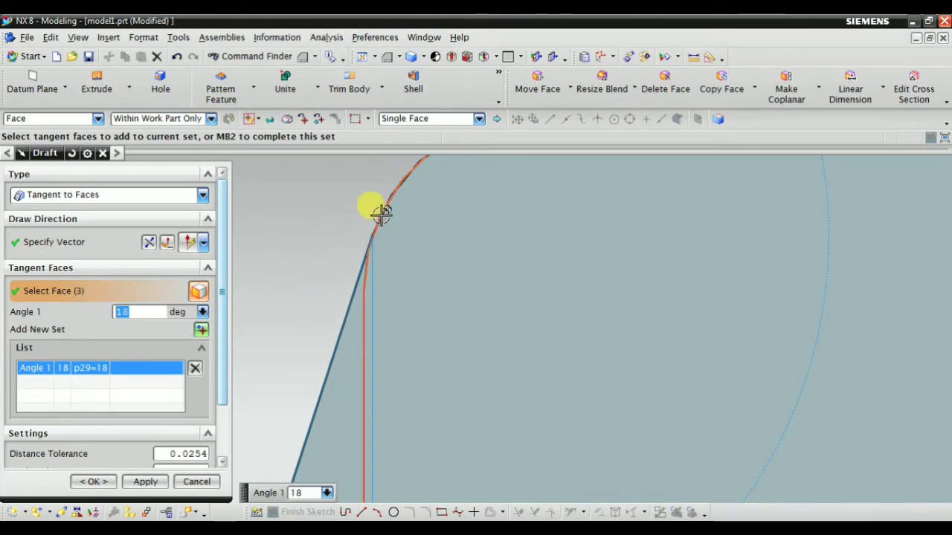
{"action": "scroll", "coordinate": [375, 219], "scroll_direction": "down", "scroll_amount": 4}
{"action": "scroll", "coordinate": [293, 344], "scroll_direction": "up", "scroll_amount": 2}
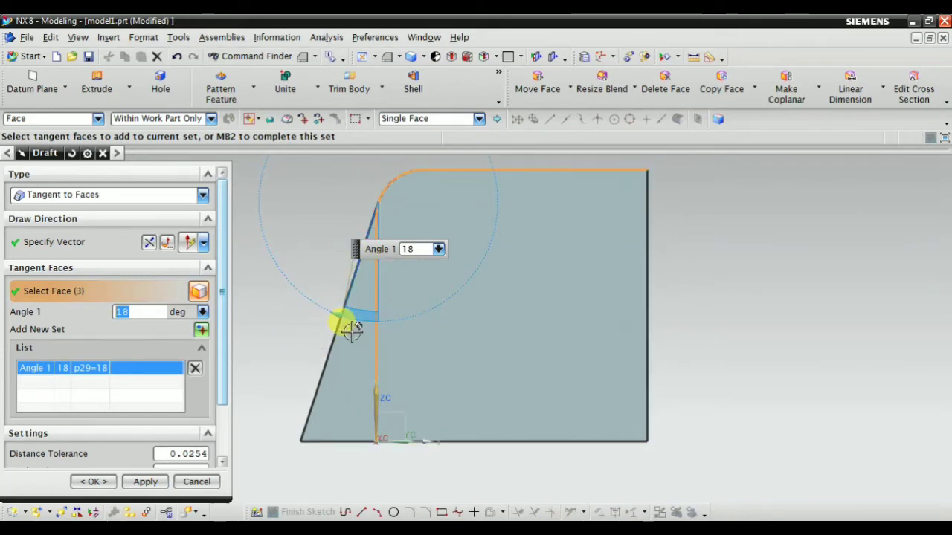
Step: Increase the tangent draft angle to 32 degrees and examine the transition from the blend to the drafted face
{"action": "left_click_drag", "start_coordinate": [342, 314], "coordinate": [311, 304]}
{"action": "middle_click_drag", "start_coordinate": [311, 304], "coordinate": [453, 352]}
{"action": "scroll", "coordinate": [497, 269], "scroll_direction": "up", "scroll_amount": 3}
{"action": "scroll", "coordinate": [498, 268], "scroll_direction": "down", "scroll_amount": 3}
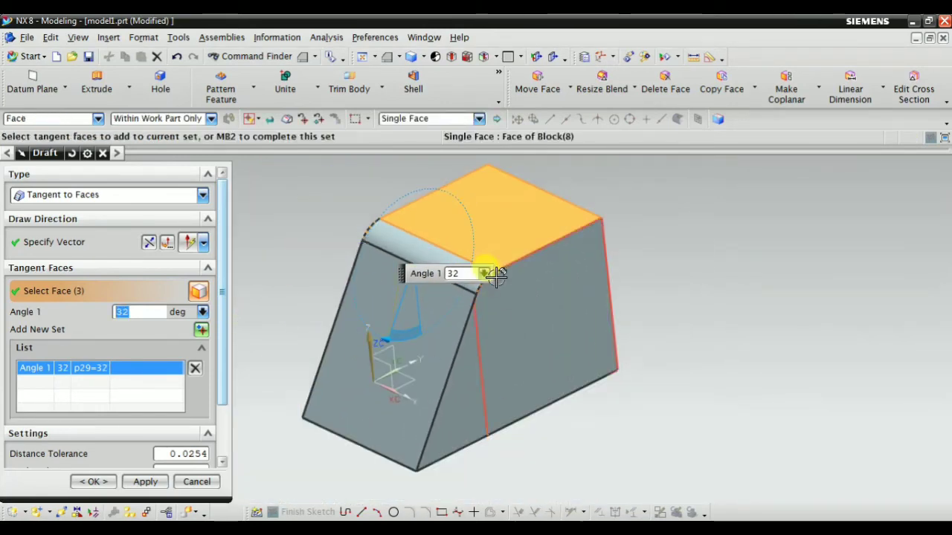
{"action": "scroll", "coordinate": [359, 269], "scroll_direction": "up", "scroll_amount": 3}
{"action": "scroll", "coordinate": [438, 260], "scroll_direction": "down", "scroll_amount": 3}
{"action": "scroll", "coordinate": [476, 264], "scroll_direction": "up", "scroll_amount": 2}
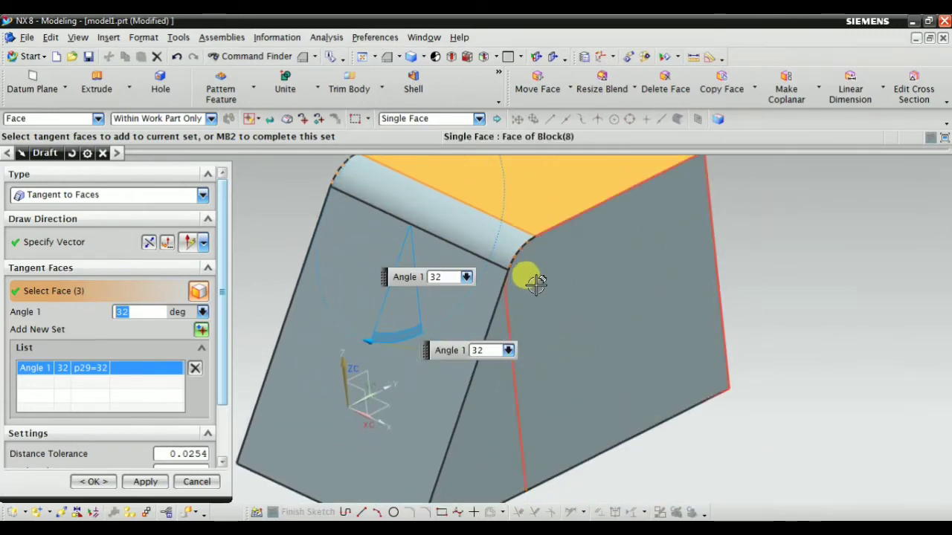
{"action": "scroll", "coordinate": [463, 266], "scroll_direction": "down", "scroll_amount": 3}
{"action": "scroll", "coordinate": [201, 366], "scroll_direction": "down", "scroll_amount": 2}
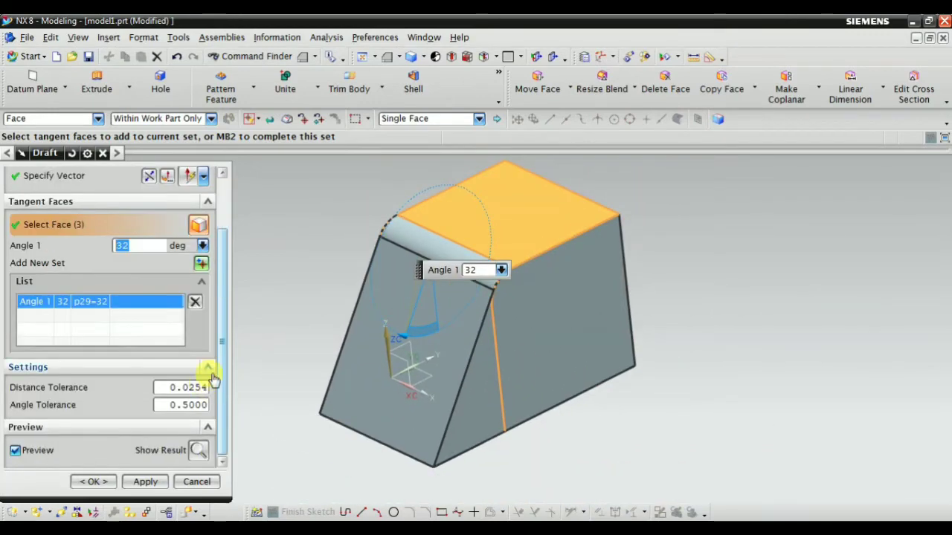
Step: Show the final result of the tangent draft and accept it on the blended block
{"action": "left_click", "coordinate": [199, 450]}
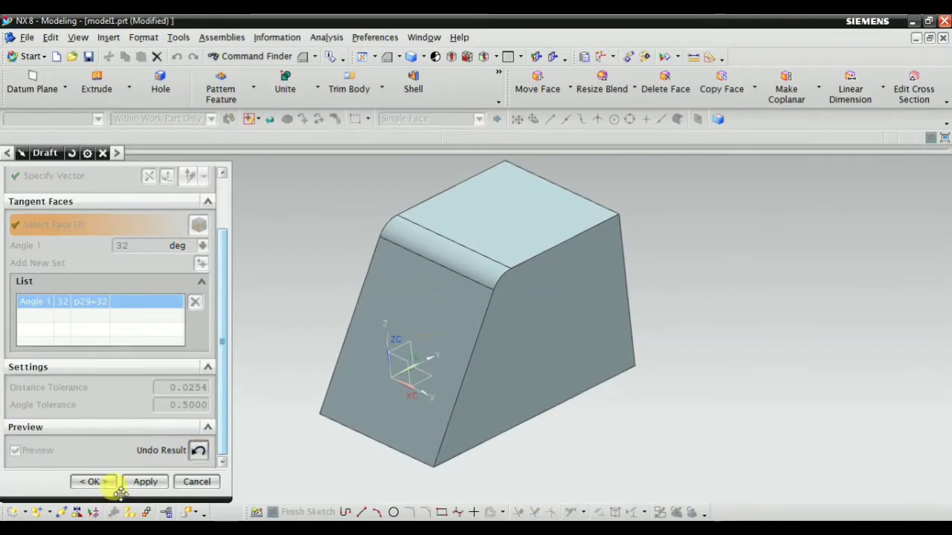
{"action": "left_click", "coordinate": [95, 484]}
{"action": "middle_click_drag", "start_coordinate": [372, 417], "coordinate": [349, 417]}
Step: Delete the tangent draft and the edge blend, leaving only the plain block
{"action": "left_click", "coordinate": [13, 227]}
{"action": "left_click", "coordinate": [90, 313]}
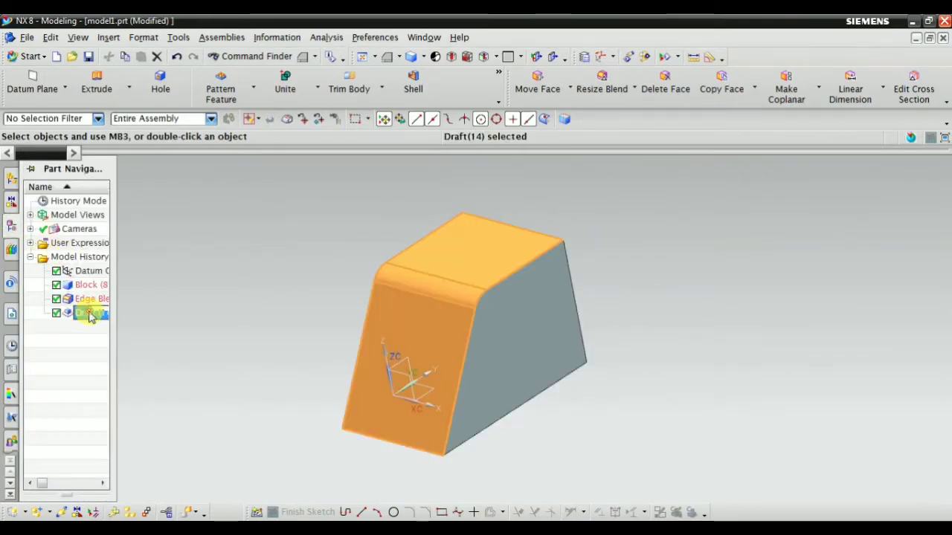
{"action": "right_click", "coordinate": [90, 313]}
{"action": "left_click", "coordinate": [119, 239]}
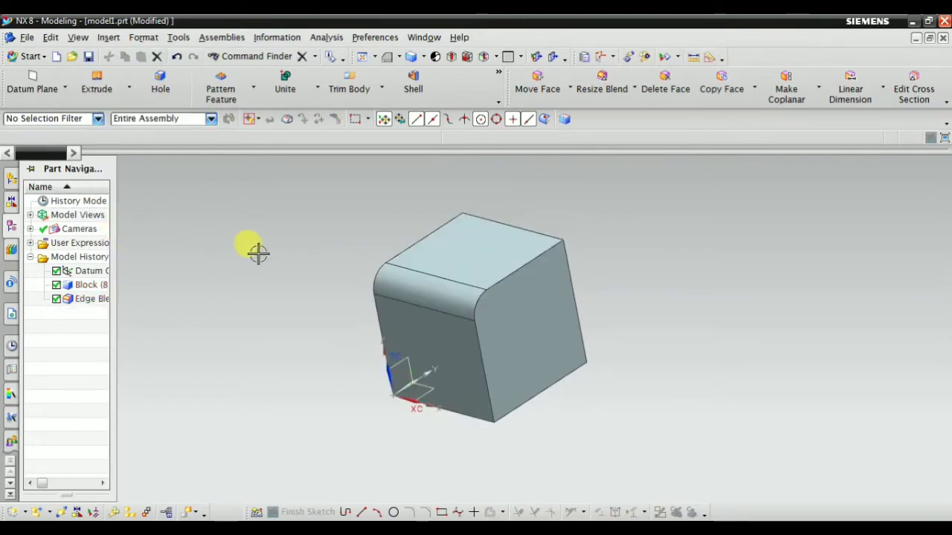
{"action": "right_click", "coordinate": [419, 274]}
{"action": "left_click", "coordinate": [446, 434]}
{"action": "left_click", "coordinate": [399, 58]}
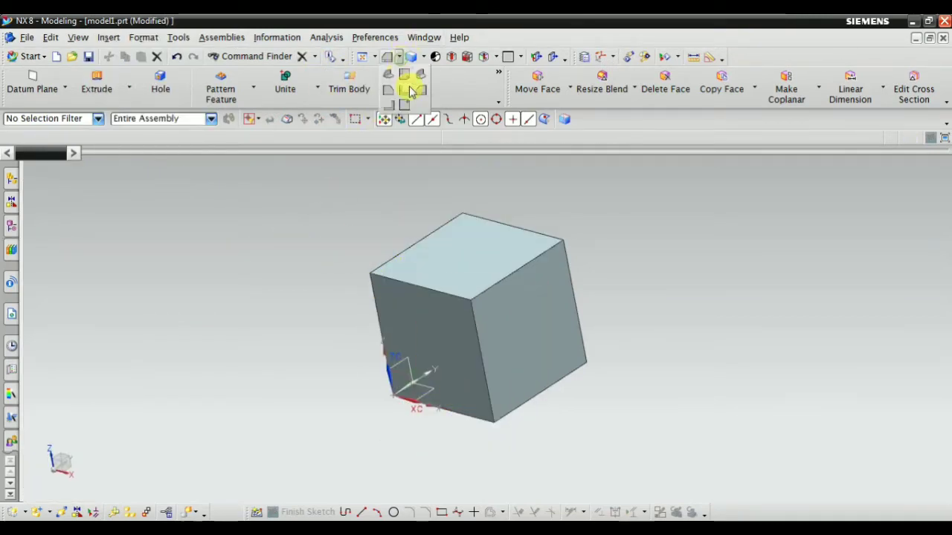
{"action": "left_click", "coordinate": [387, 76]}
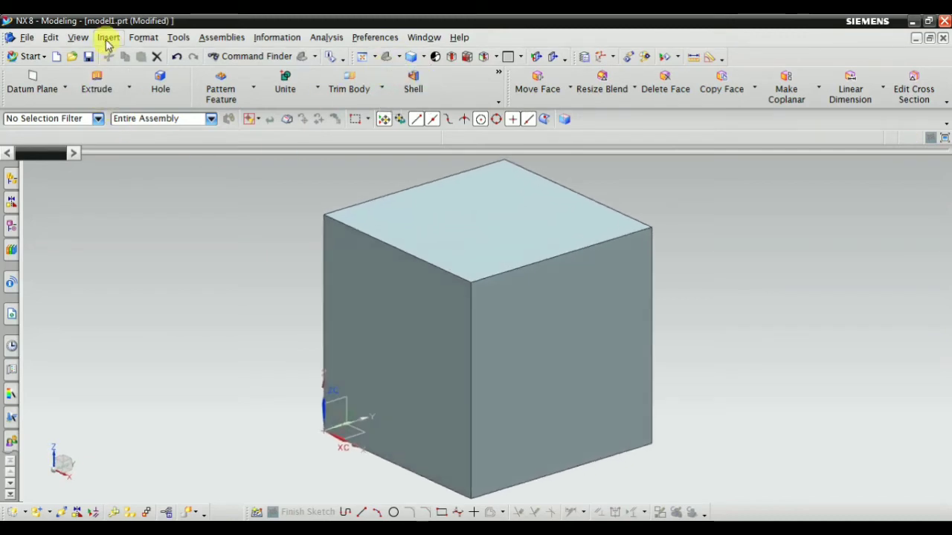
Step: Start a To Parting Edges draft with the vertical draw direction and the block's top face as the stationary plane
{"action": "left_click", "coordinate": [108, 37]}
{"action": "mouse_move", "coordinate": [156, 275]}
{"action": "left_click", "coordinate": [280, 425]}
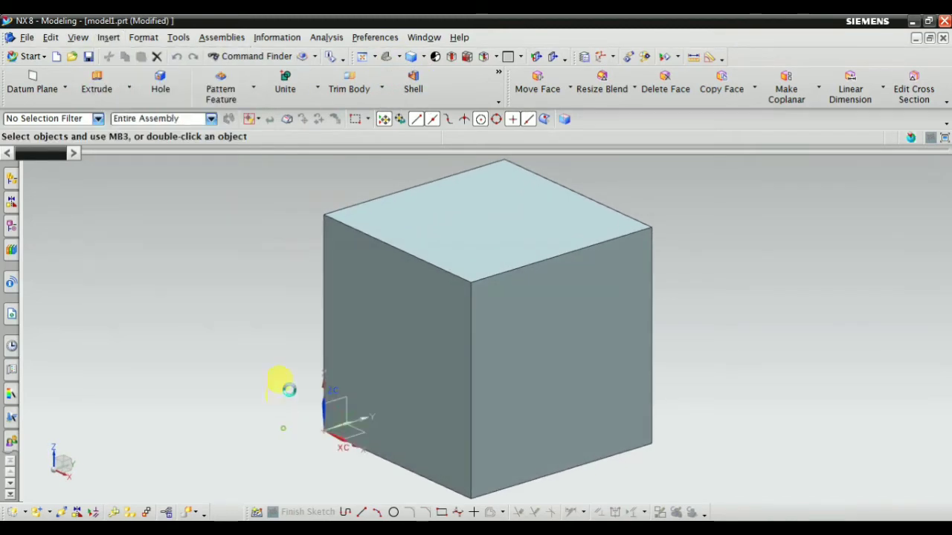
{"action": "left_click", "coordinate": [87, 195]}
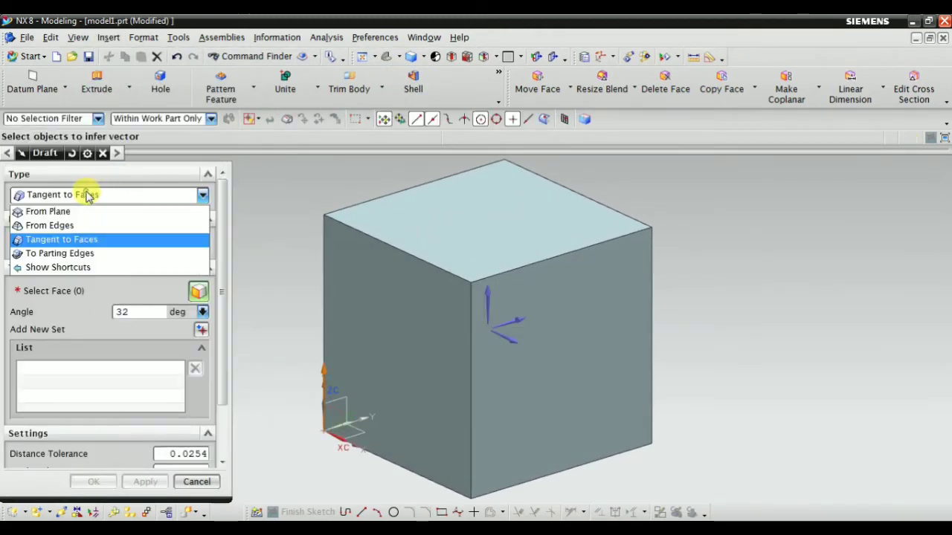
{"action": "left_click", "coordinate": [86, 253]}
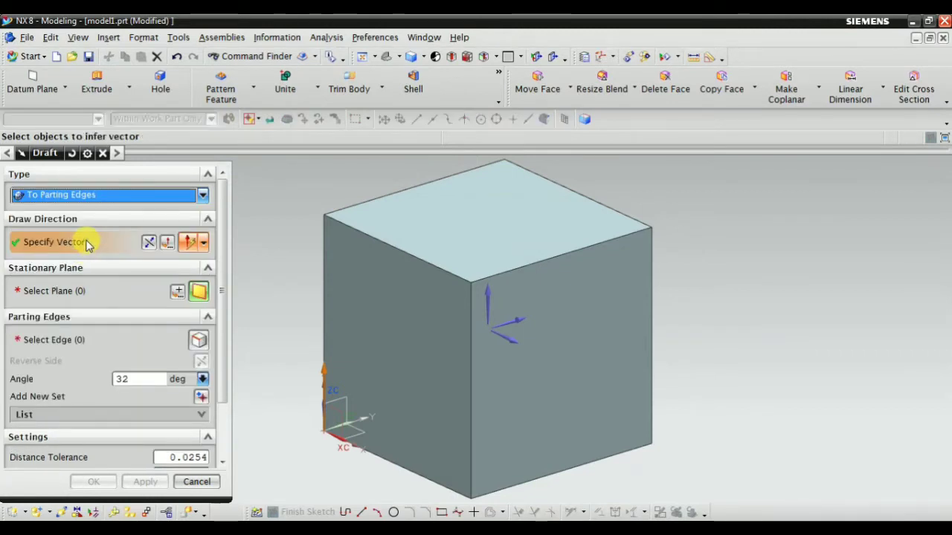
{"action": "left_click", "coordinate": [476, 287]}
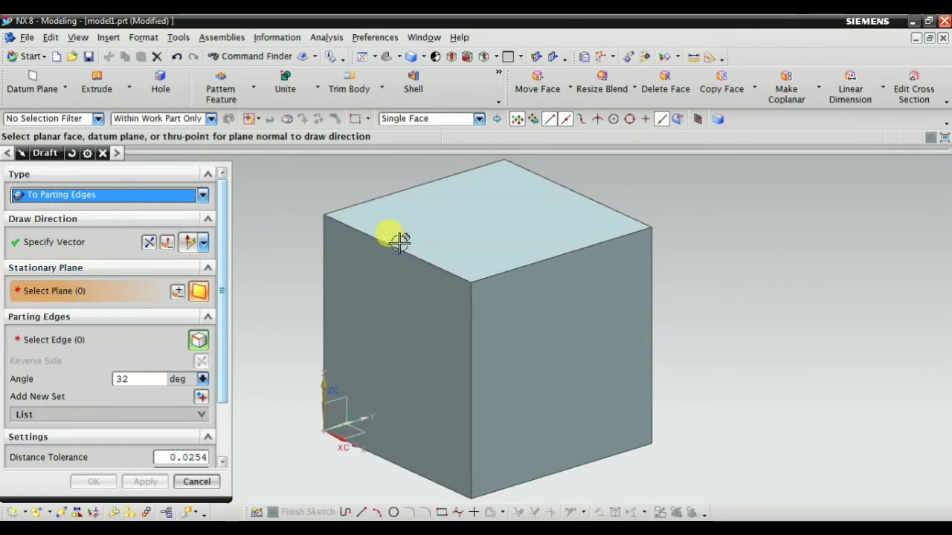
{"action": "left_click", "coordinate": [446, 234]}
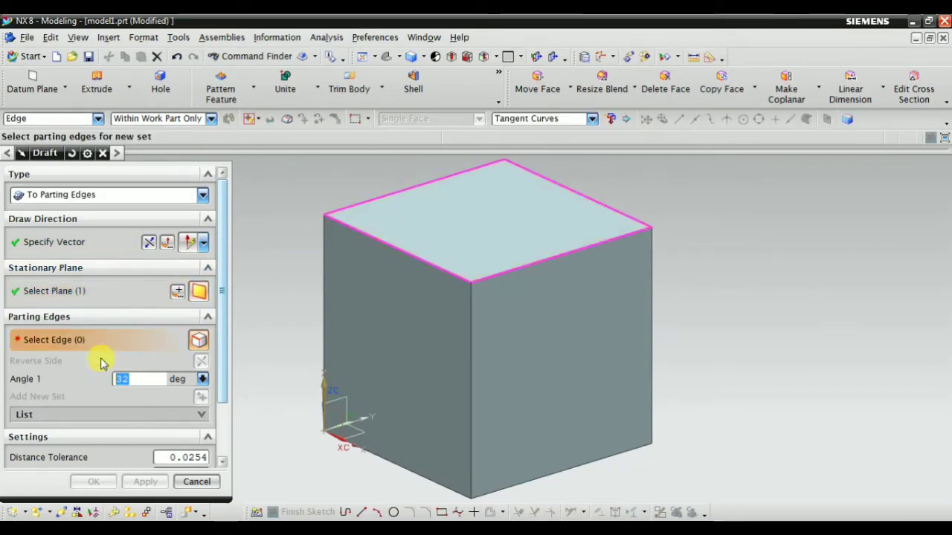
Step: Select all four edges of the block's top face as the parting edges
{"action": "left_click", "coordinate": [399, 249]}
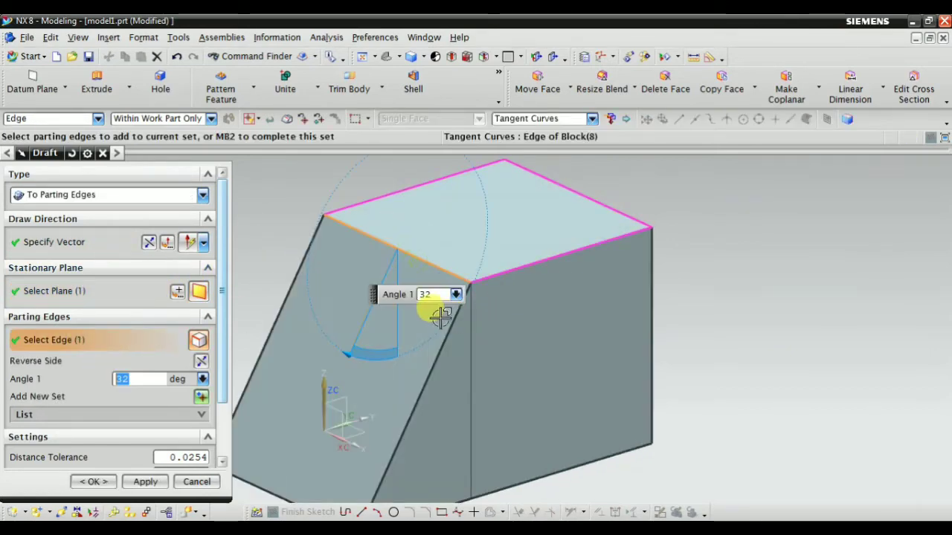
{"action": "left_click", "coordinate": [524, 265]}
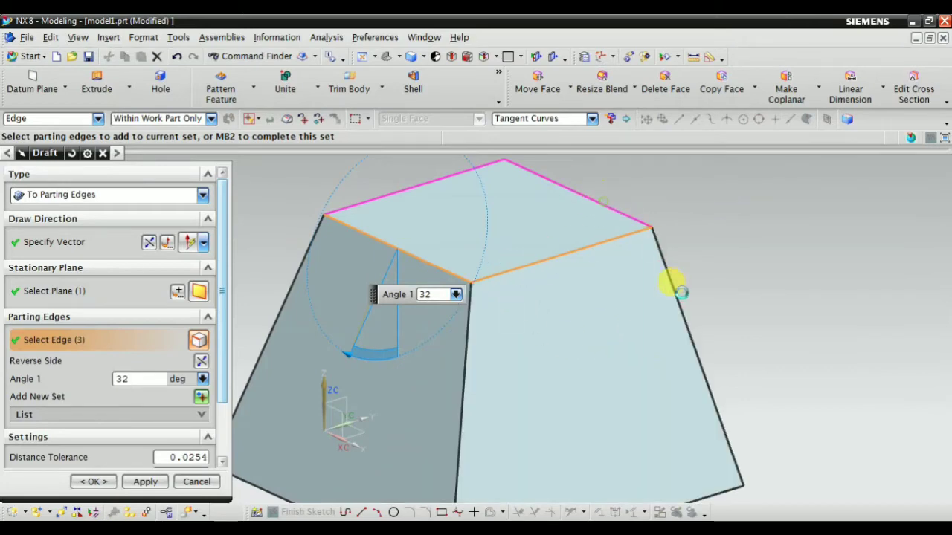
{"action": "left_click", "coordinate": [672, 281]}
{"action": "left_click", "coordinate": [525, 257]}
{"action": "middle_click_drag", "start_coordinate": [395, 267], "coordinate": [390, 289]}
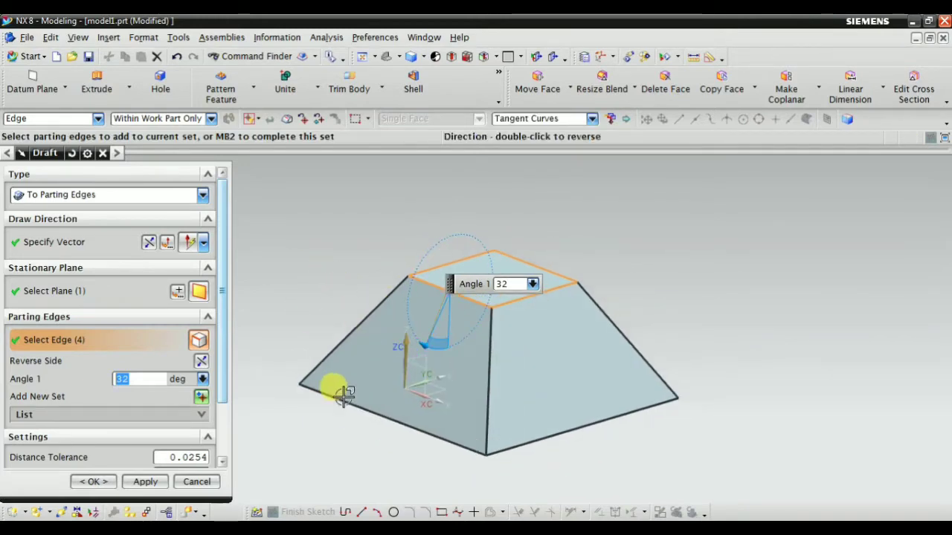
Step: Set the parting-edge draft angle to 9 degrees, complete the draft and inspect the tapered sides
{"action": "mouse_move", "coordinate": [421, 340]}
{"action": "left_mouse_down"}
{"action": "mouse_move", "coordinate": [444, 351]}
{"action": "mouse_move", "coordinate": [422, 345]}
{"action": "left_mouse_up"}
{"action": "scroll", "coordinate": [170, 424], "scroll_direction": "down", "scroll_amount": 3}
{"action": "left_click", "coordinate": [93, 482]}
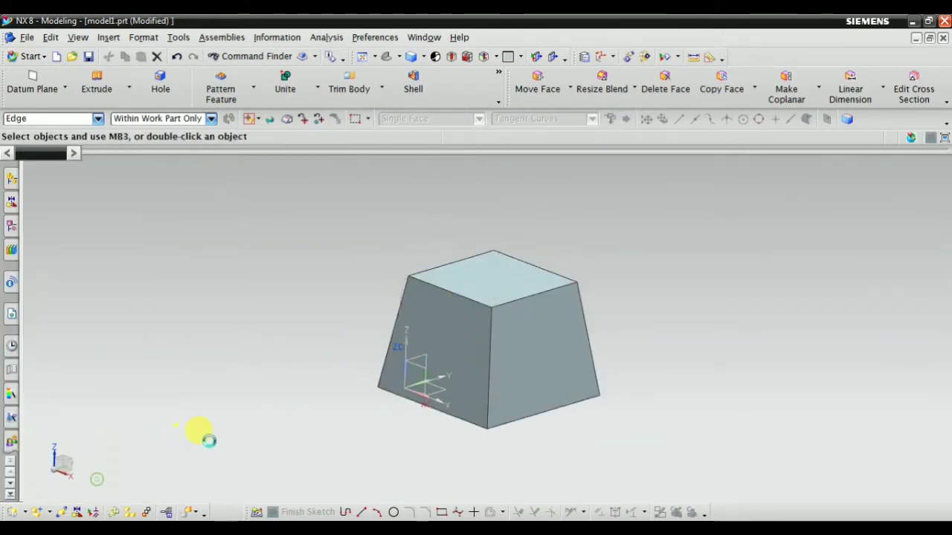
{"action": "middle_click_drag", "start_coordinate": [311, 340], "coordinate": [291, 317]}
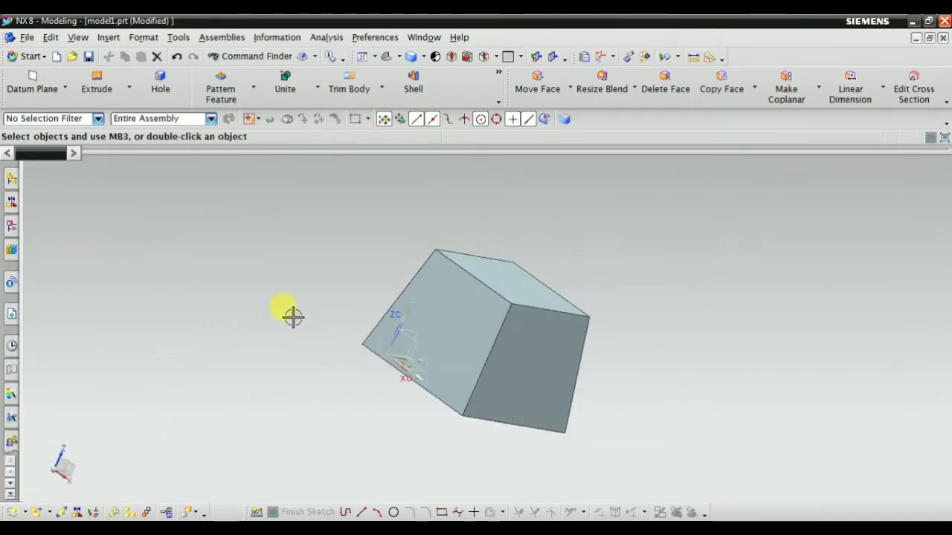
{"action": "middle_click_drag", "start_coordinate": [368, 261], "coordinate": [444, 349]}
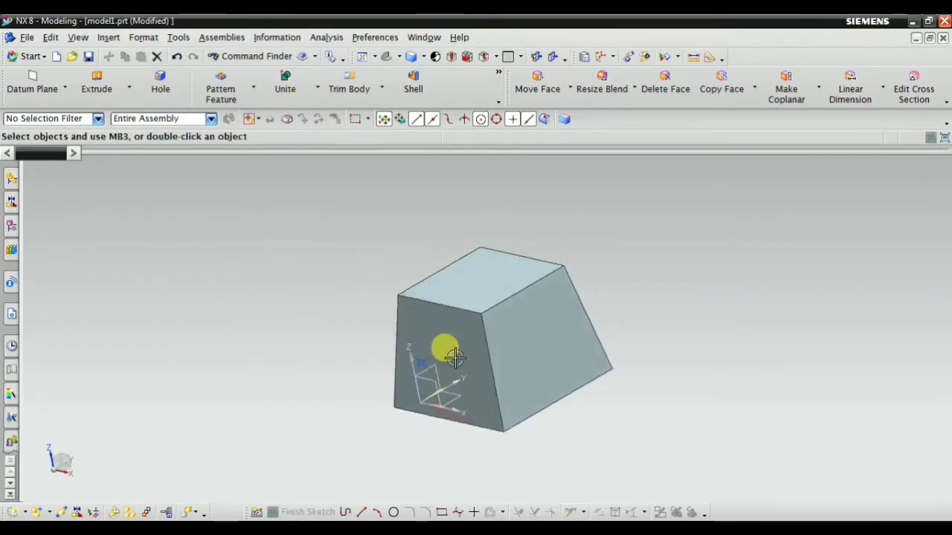
Step: Delete the parting-edge draft from the model history
{"action": "left_click", "coordinate": [12, 230]}
{"action": "left_click", "coordinate": [78, 298]}
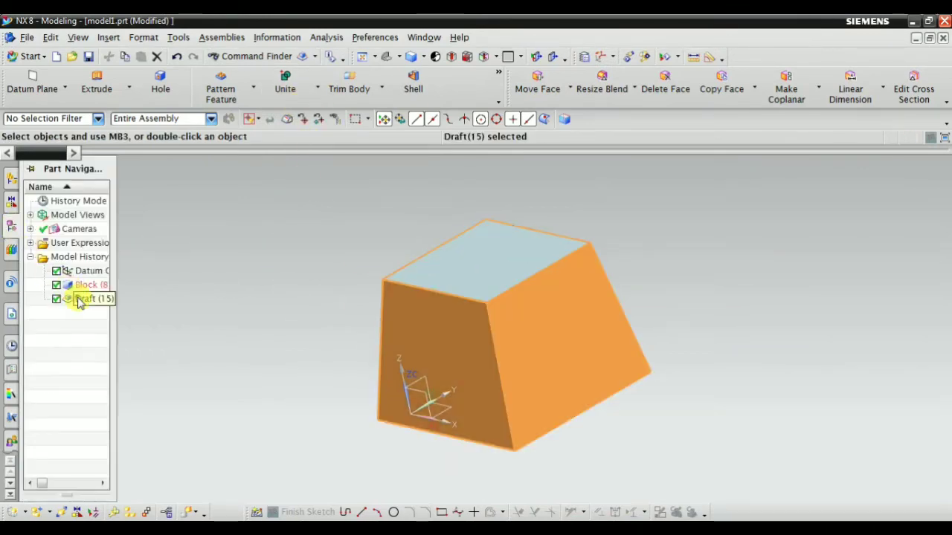
{"action": "right_click", "coordinate": [78, 298]}
{"action": "left_click", "coordinate": [137, 225]}
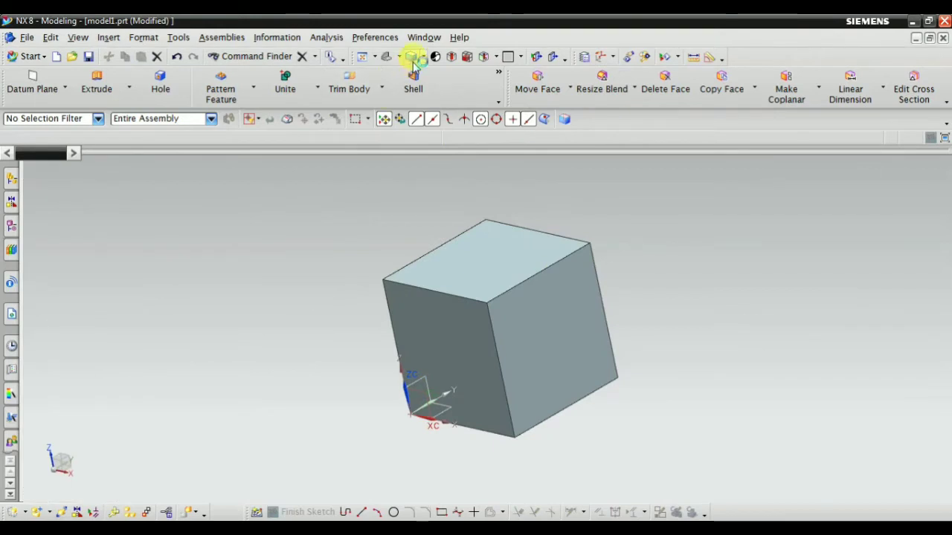
{"action": "left_click", "coordinate": [386, 58]}
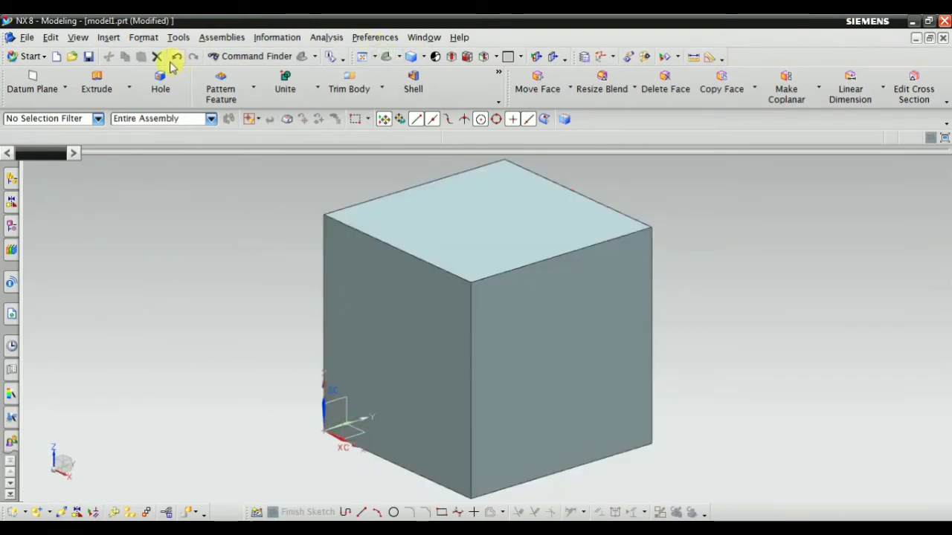
{"action": "left_click", "coordinate": [109, 38]}
{"action": "mouse_move", "coordinate": [185, 272]}
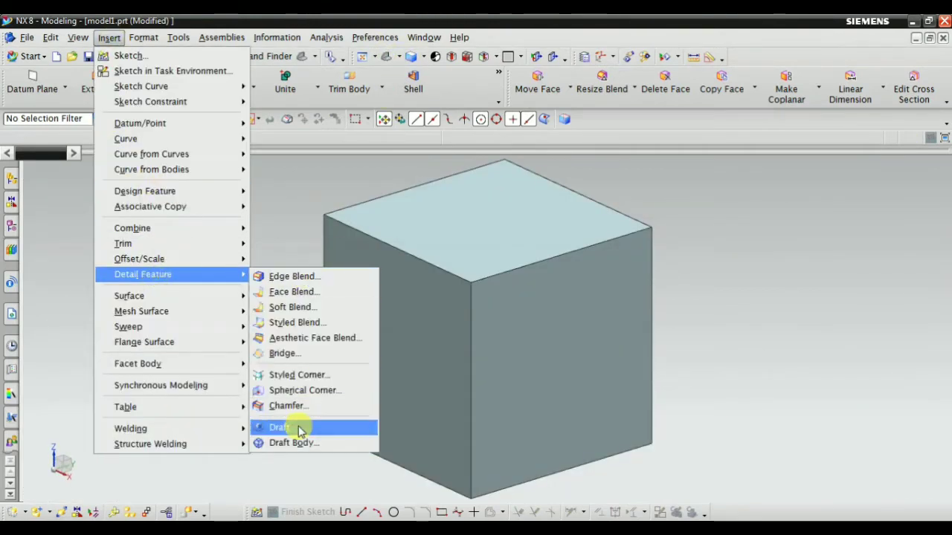
{"action": "left_click", "coordinate": [297, 425]}
{"action": "left_click", "coordinate": [95, 197]}
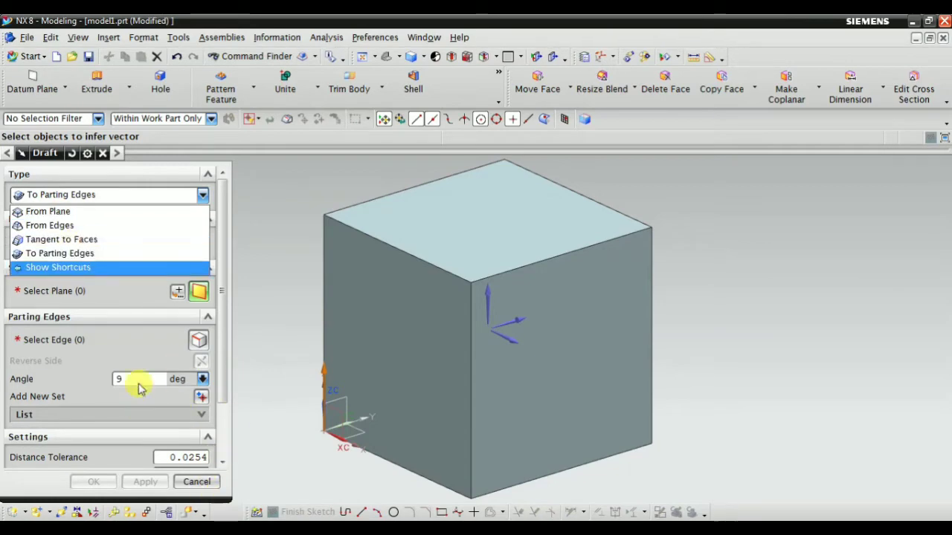
{"action": "left_click", "coordinate": [182, 479]}
{"action": "left_click", "coordinate": [186, 480]}
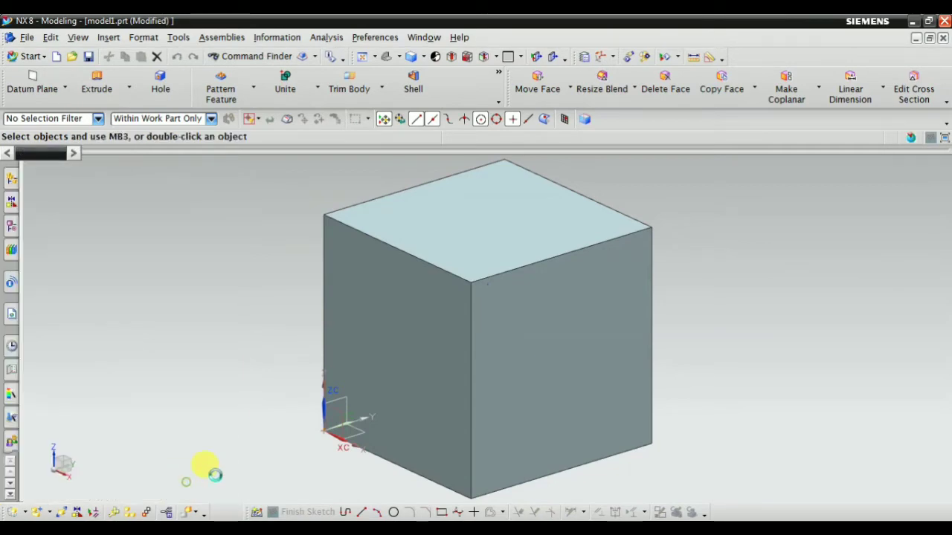
{"action": "left_click", "coordinate": [108, 39]}
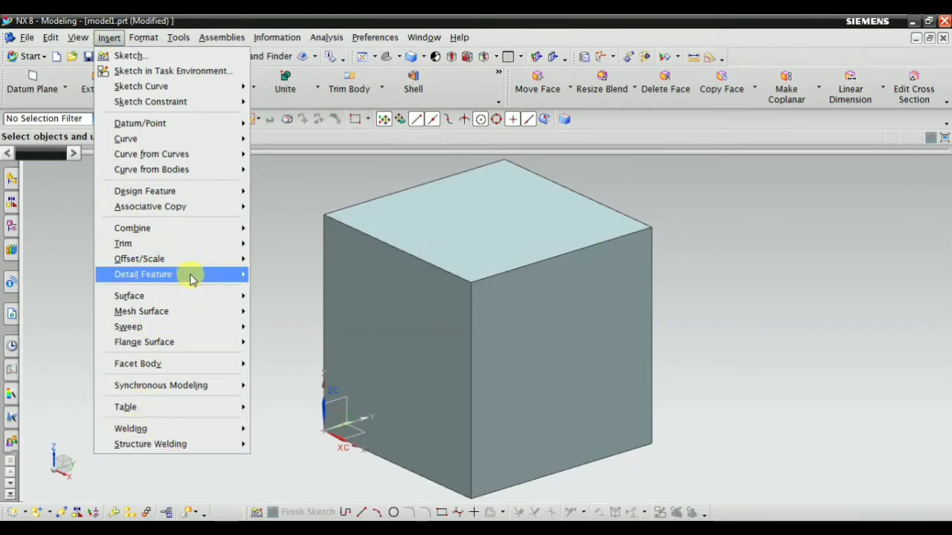
{"action": "mouse_move", "coordinate": [186, 275]}
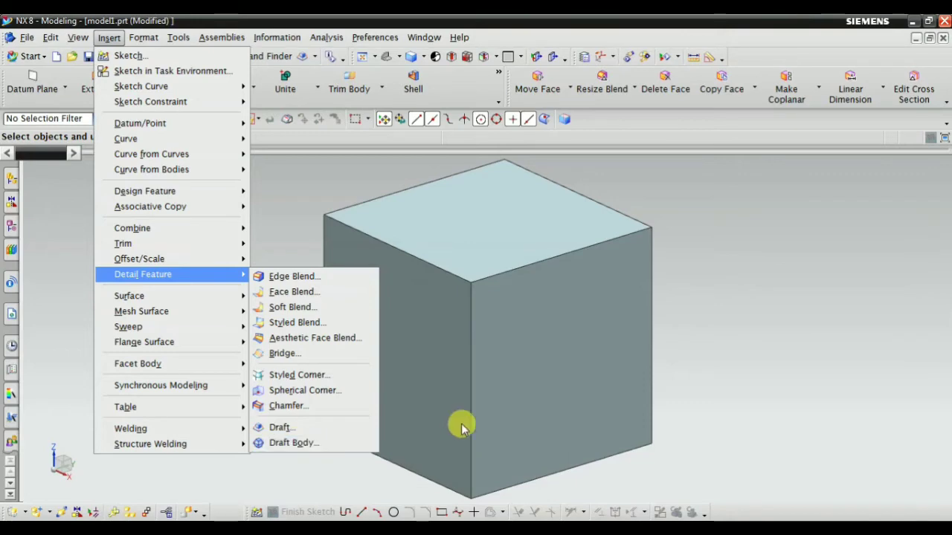
Step: Create a Bisector datum plane midway between the block's bottom and top faces
{"action": "middle_click_drag", "start_coordinate": [744, 304], "coordinate": [525, 395]}
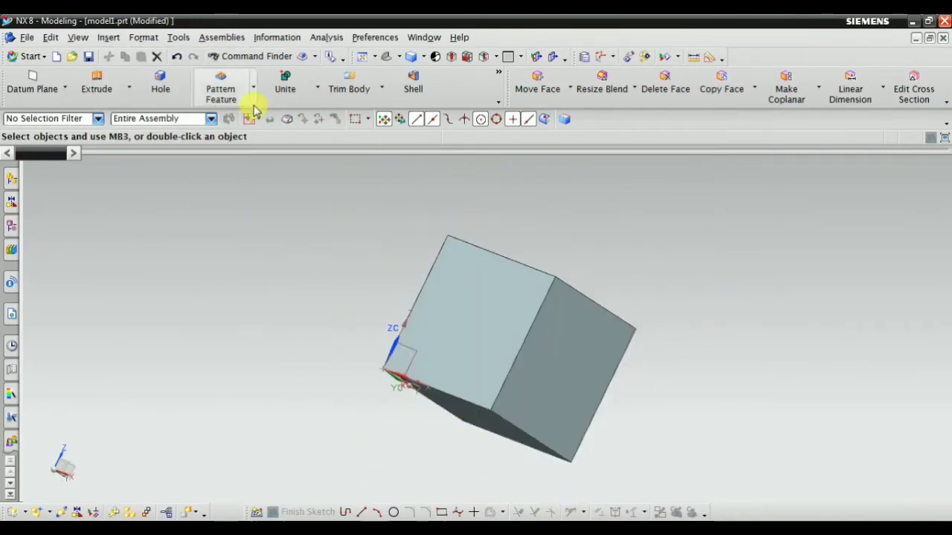
{"action": "left_click", "coordinate": [109, 38]}
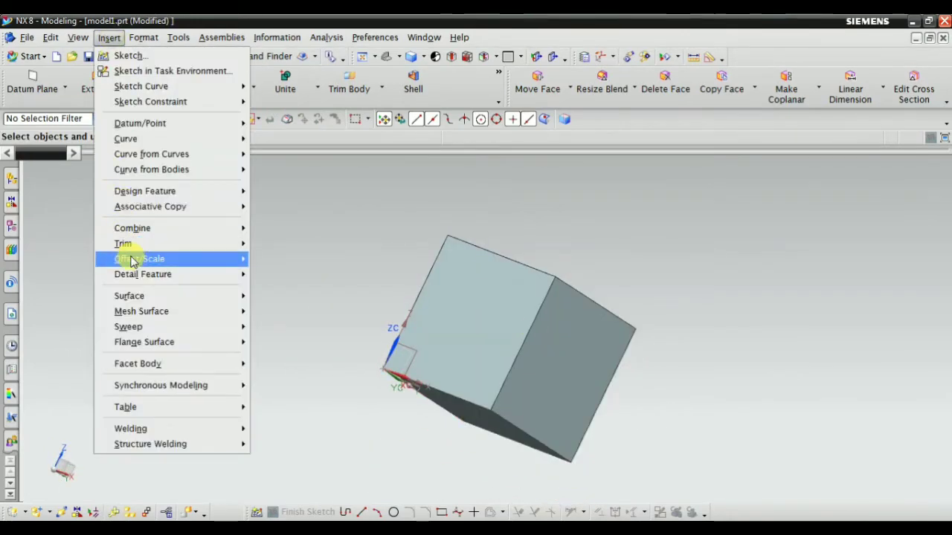
{"action": "left_click", "coordinate": [298, 155]}
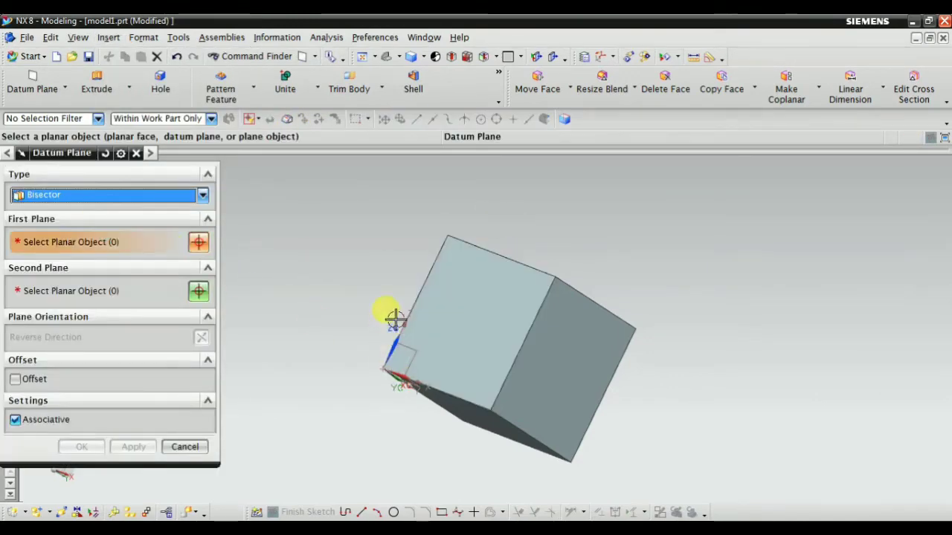
{"action": "middle_click_drag", "start_coordinate": [395, 319], "coordinate": [387, 298]}
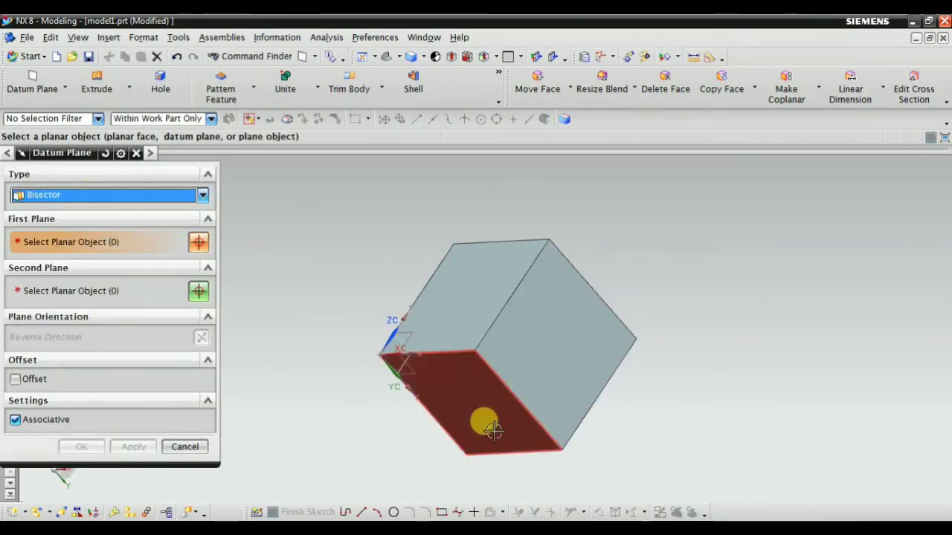
{"action": "left_click", "coordinate": [459, 392]}
{"action": "middle_click_drag", "start_coordinate": [671, 325], "coordinate": [578, 336]}
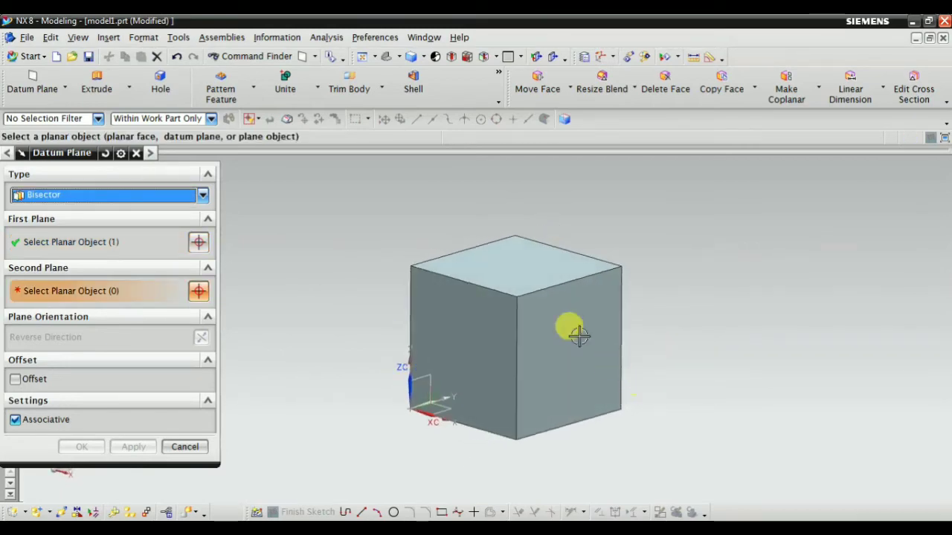
{"action": "left_click", "coordinate": [503, 260]}
{"action": "left_click", "coordinate": [82, 448]}
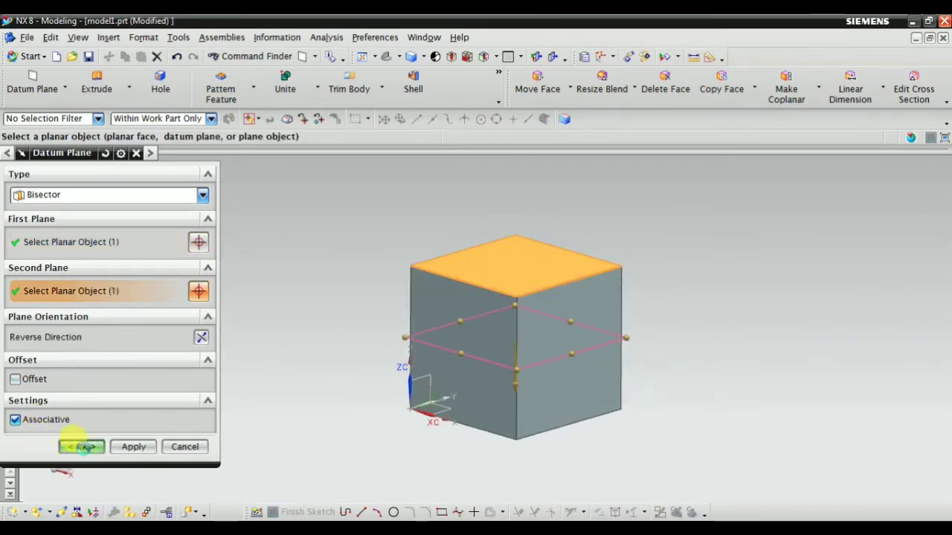
{"action": "left_click", "coordinate": [379, 57]}
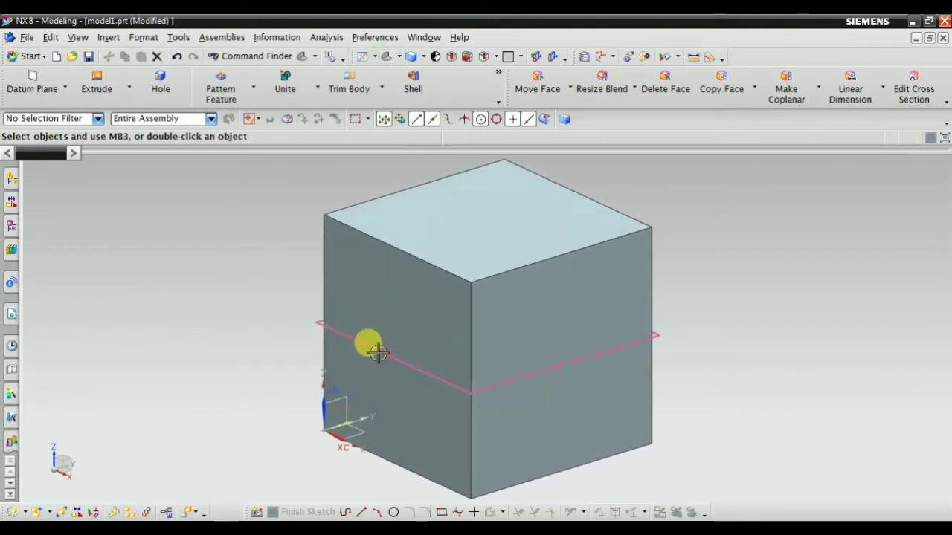
{"action": "left_click", "coordinate": [168, 285]}
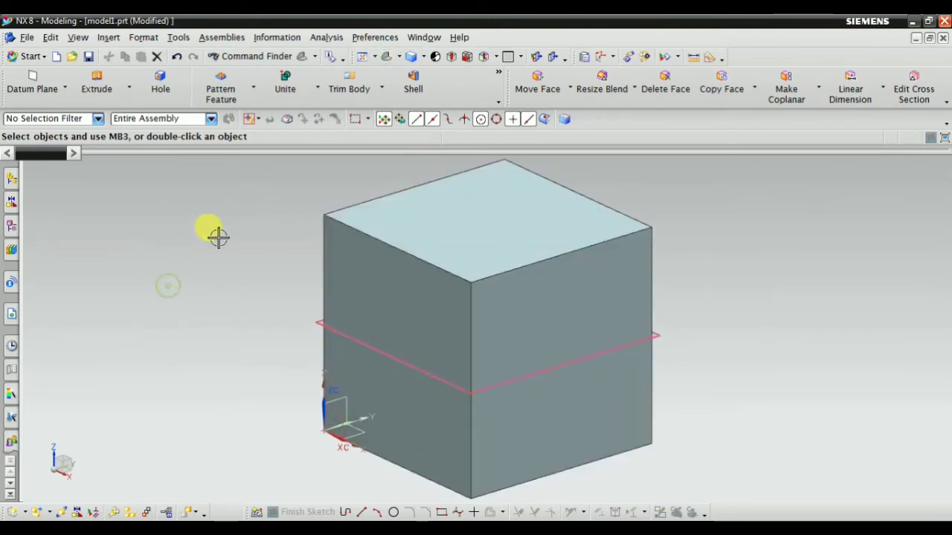
Step: Start a From Edges Draft Body with the mid datum plane as the parting object and the draw direction pointing up along Z
{"action": "left_click", "coordinate": [106, 38]}
{"action": "mouse_move", "coordinate": [233, 284]}
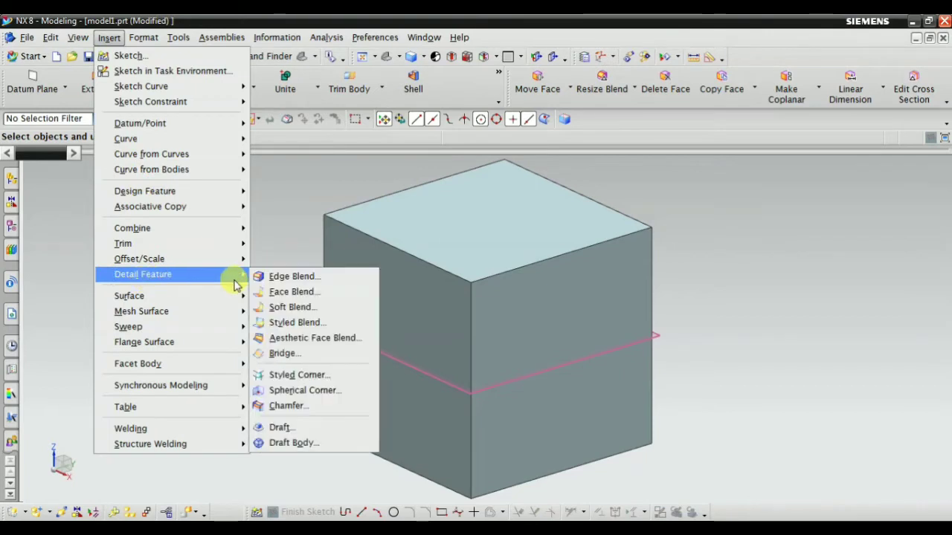
{"action": "left_click", "coordinate": [315, 443]}
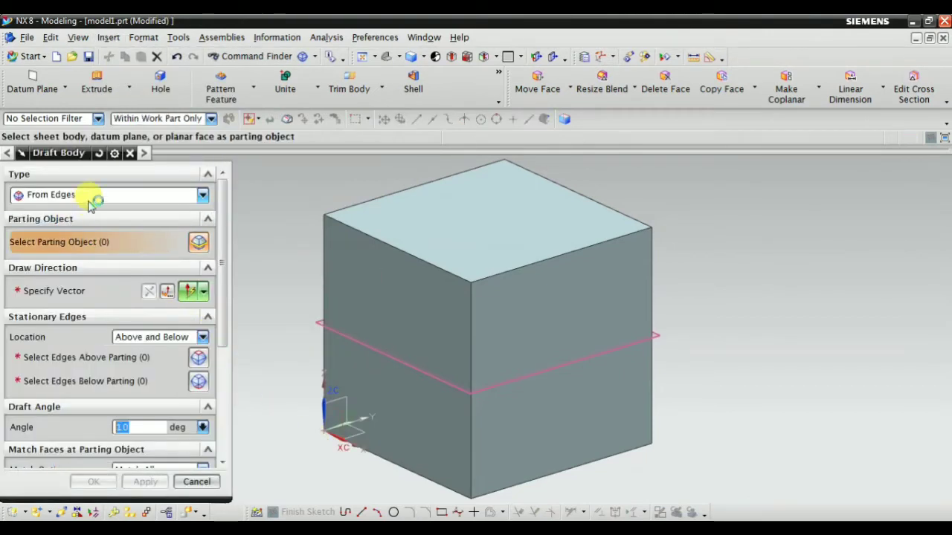
{"action": "left_click", "coordinate": [87, 194]}
{"action": "left_click", "coordinate": [73, 213]}
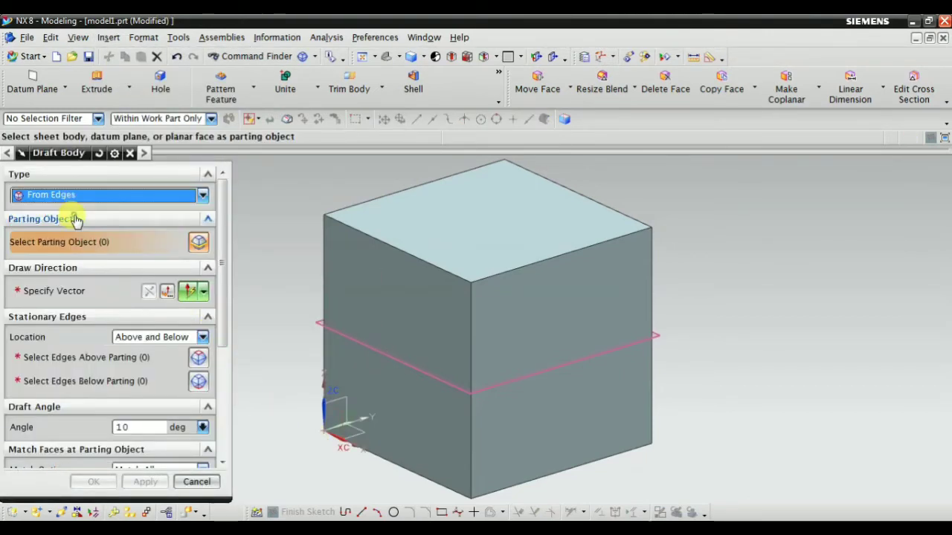
{"action": "scroll", "coordinate": [404, 315], "scroll_direction": "down", "scroll_amount": 2}
{"action": "scroll", "coordinate": [195, 321], "scroll_direction": "down", "scroll_amount": 2}
{"action": "scroll", "coordinate": [102, 228], "scroll_direction": "up", "scroll_amount": 2}
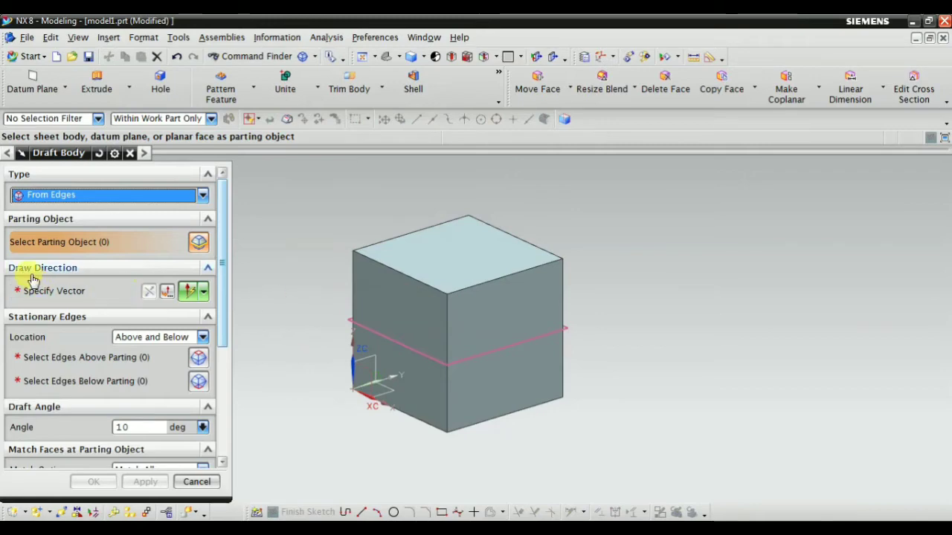
{"action": "left_click", "coordinate": [348, 323]}
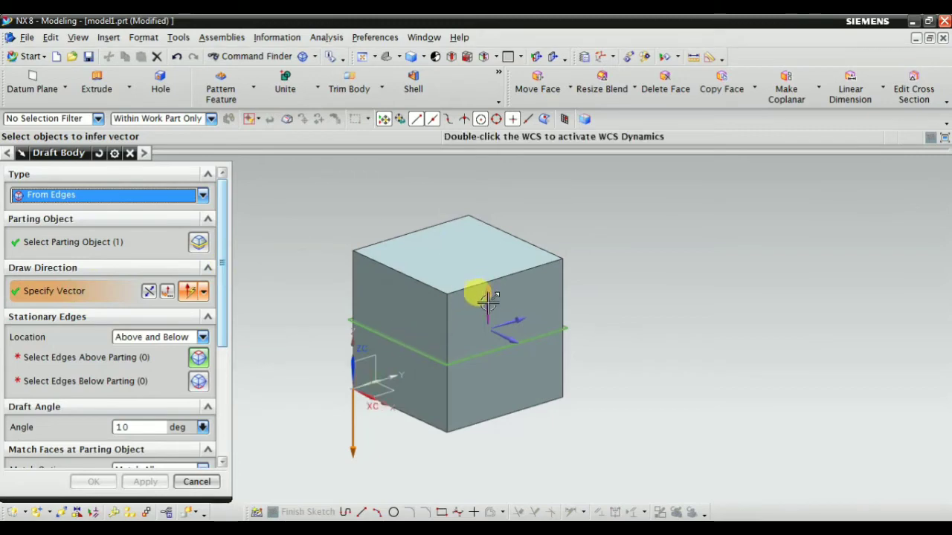
{"action": "left_click", "coordinate": [358, 322]}
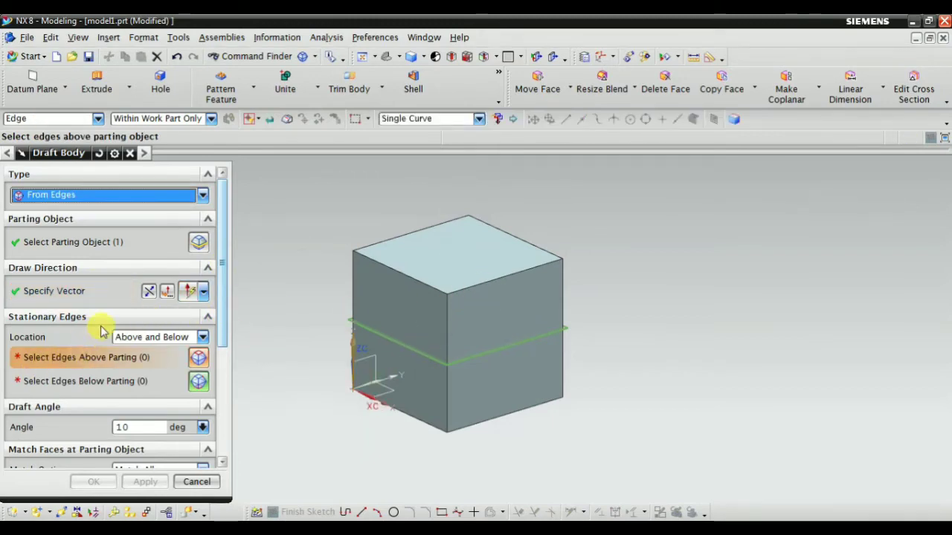
Step: Review the stationary edges' location options and choose Above and Below
{"action": "left_click", "coordinate": [137, 339]}
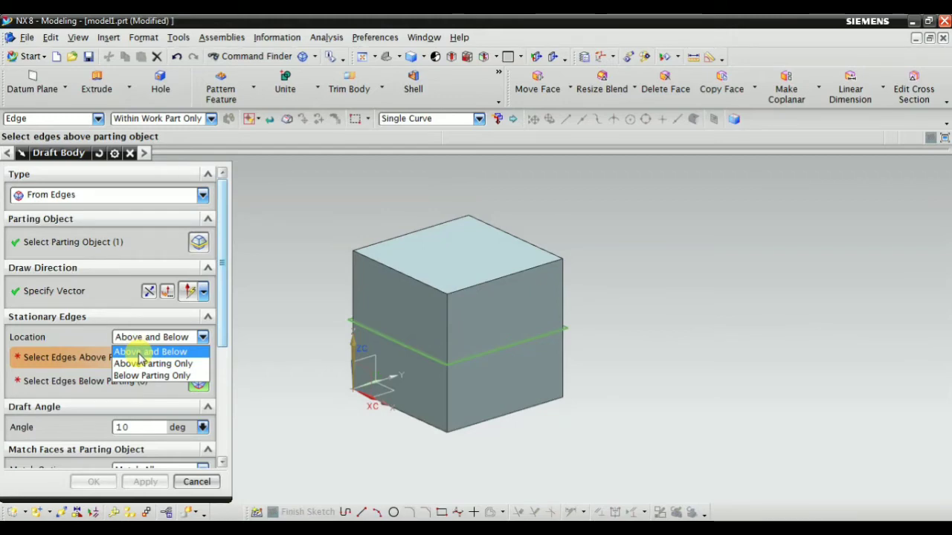
{"action": "left_click", "coordinate": [76, 358]}
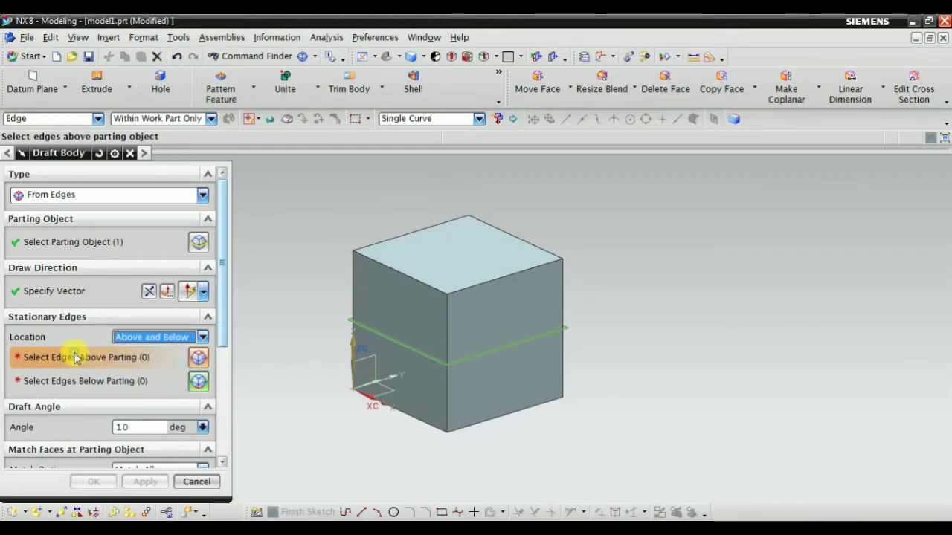
{"action": "left_click", "coordinate": [165, 339]}
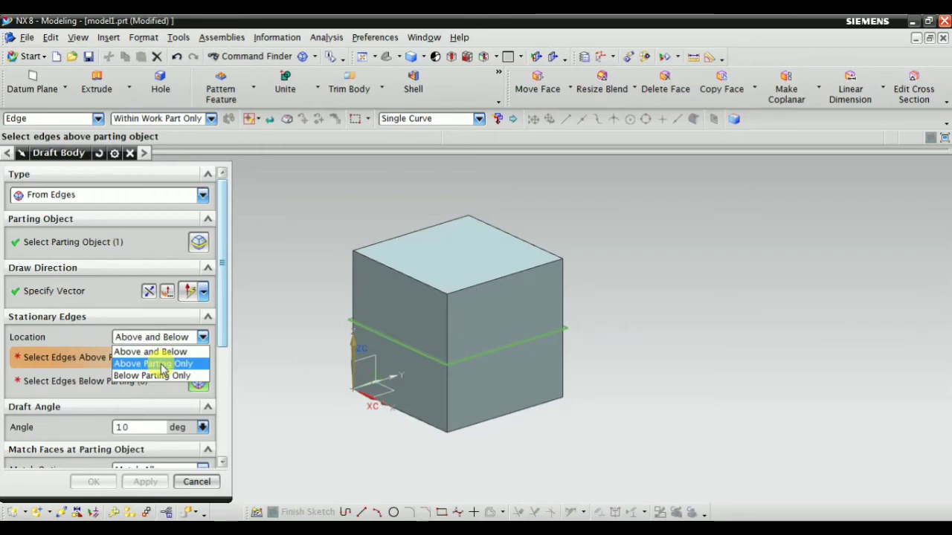
{"action": "left_click", "coordinate": [134, 338]}
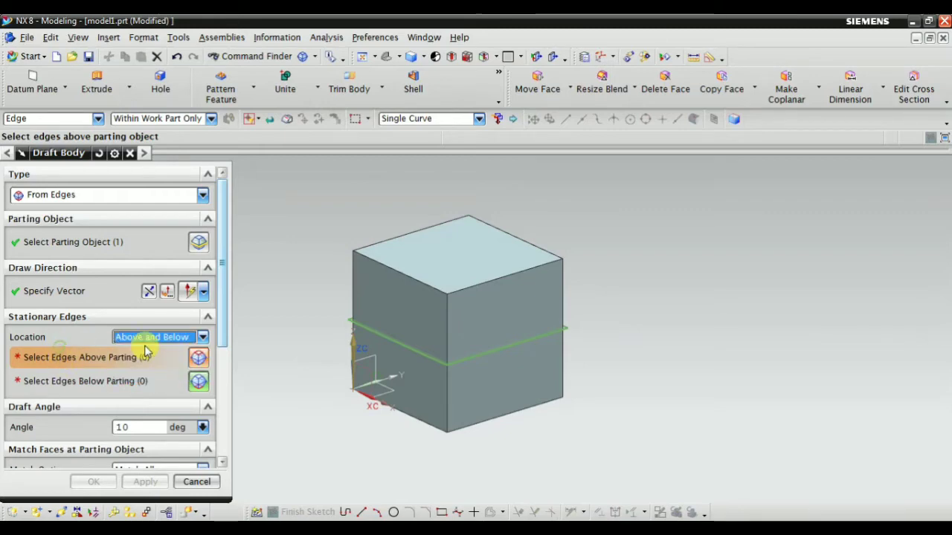
{"action": "left_click", "coordinate": [137, 339]}
{"action": "left_click", "coordinate": [147, 352]}
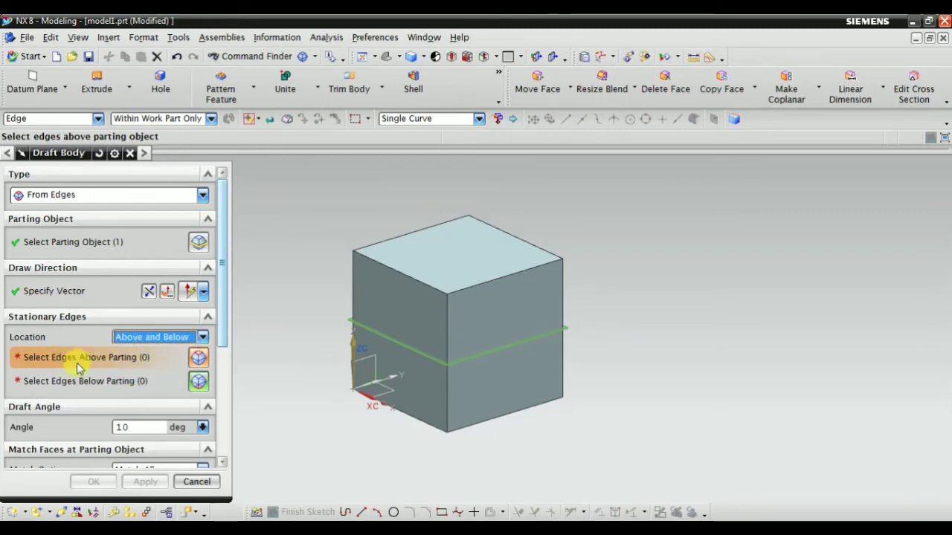
Step: Select one top edge above parting and the bottom edge directly beneath it as stationary edges, and set the draft angle to 15 degrees
{"action": "left_click", "coordinate": [408, 273]}
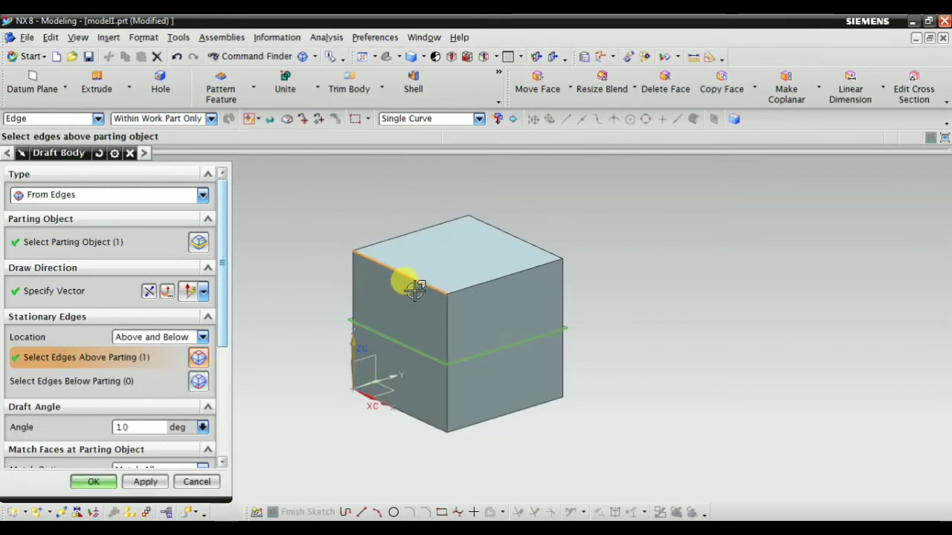
{"action": "left_click", "coordinate": [478, 281]}
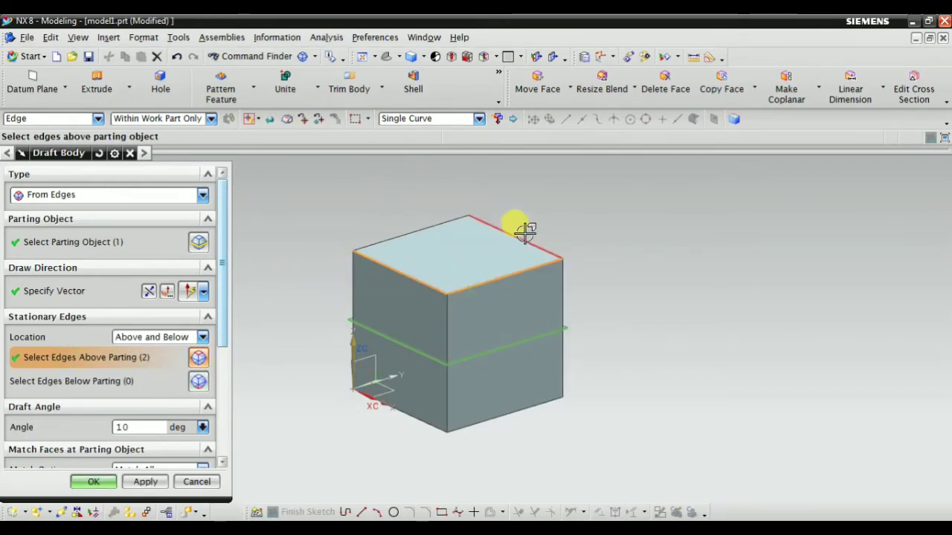
{"action": "left_click", "coordinate": [493, 296], "text": "shift"}
{"action": "left_click", "coordinate": [87, 382]}
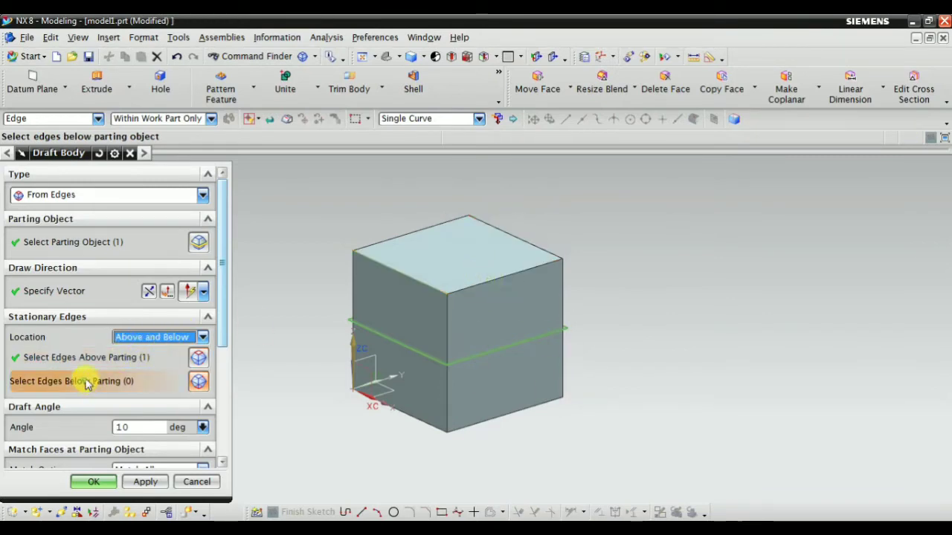
{"action": "left_click", "coordinate": [411, 421]}
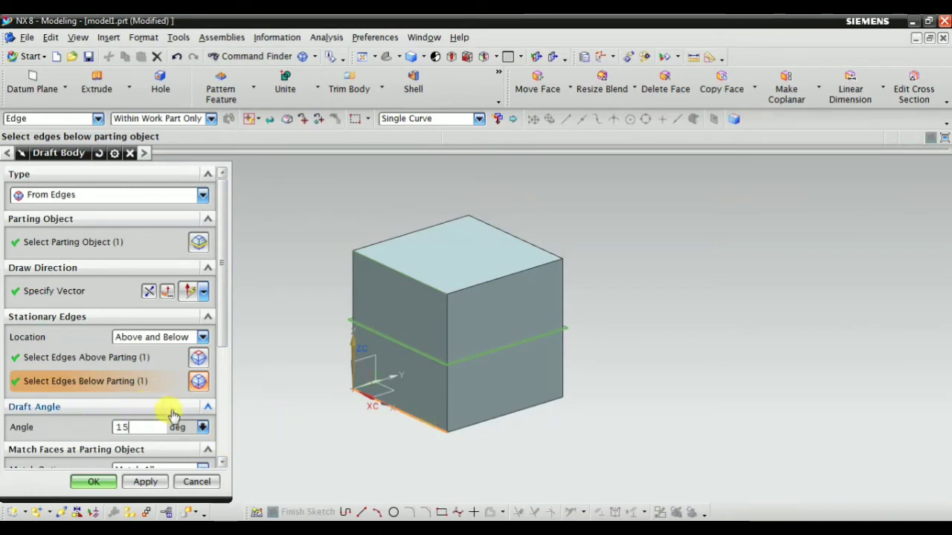
Step: Set the match option for faces at the parting object to None and preview the drafted side
{"action": "scroll", "coordinate": [172, 415], "scroll_direction": "down", "scroll_amount": 5}
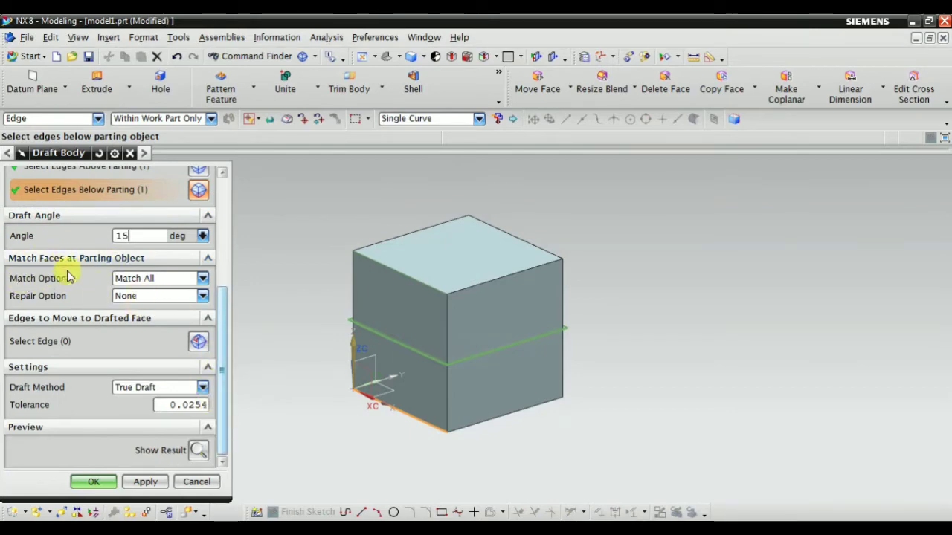
{"action": "left_click", "coordinate": [145, 281]}
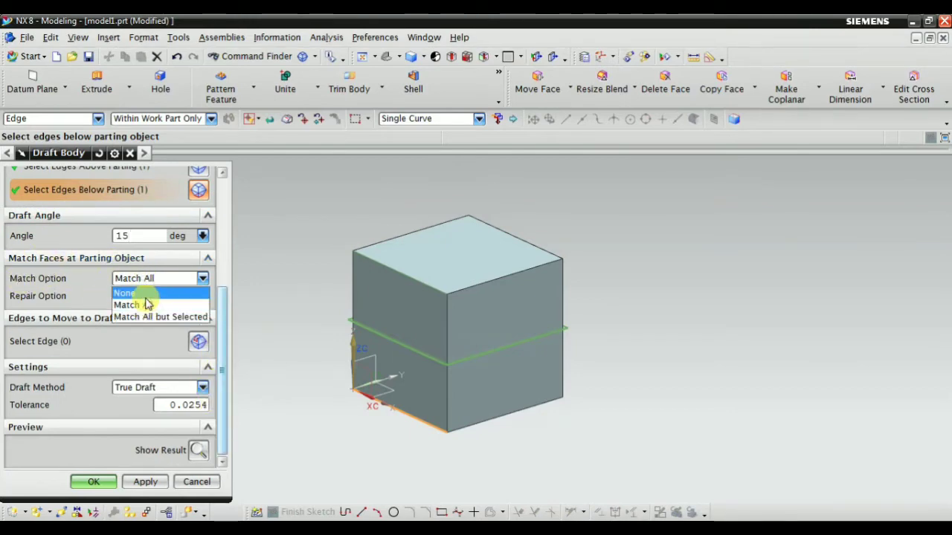
{"action": "left_click", "coordinate": [142, 294]}
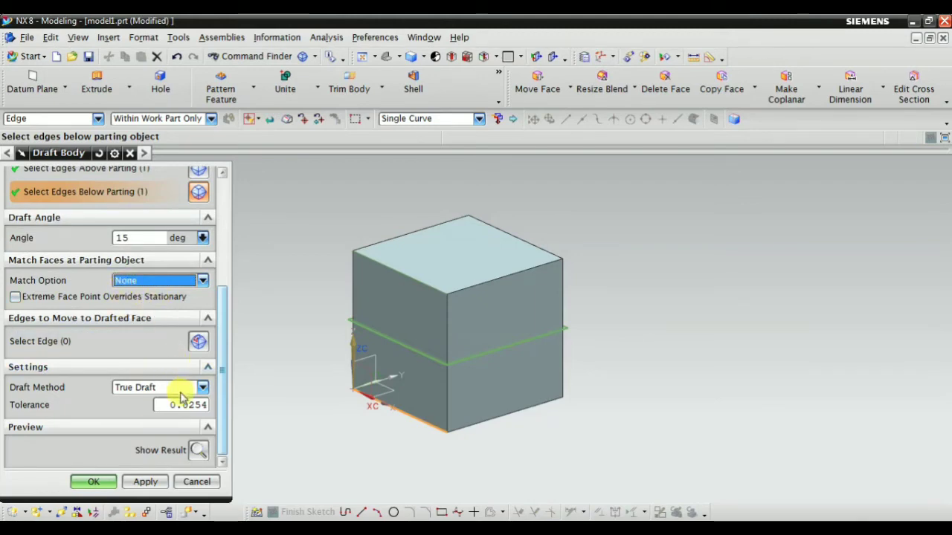
{"action": "left_click", "coordinate": [198, 450]}
{"action": "left_click", "coordinate": [198, 451]}
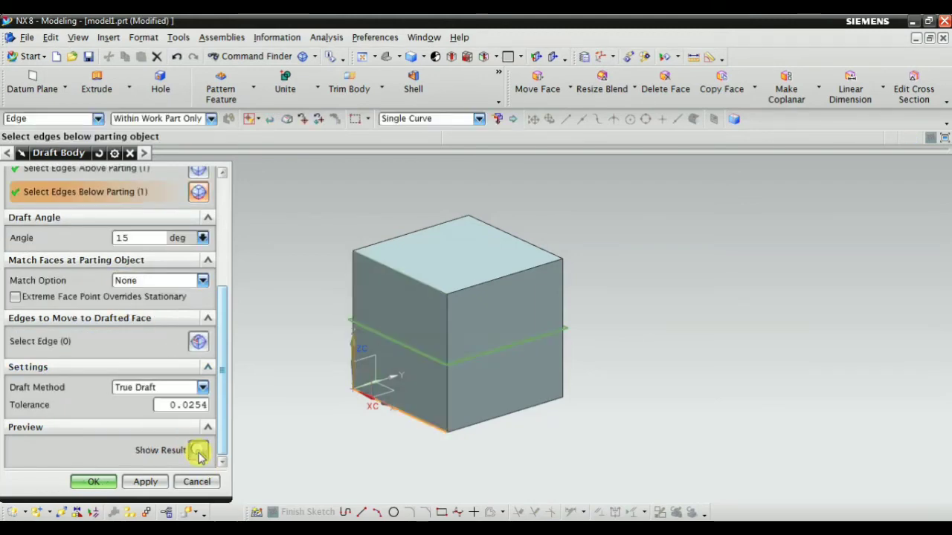
{"action": "left_click", "coordinate": [197, 450]}
{"action": "middle_click_drag", "start_coordinate": [353, 459], "coordinate": [353, 415]}
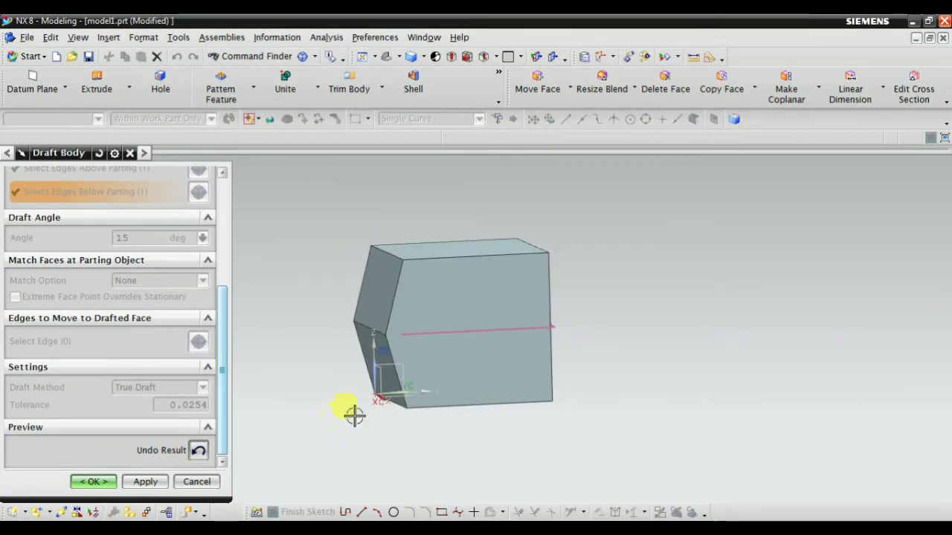
{"action": "middle_click_drag", "start_coordinate": [328, 273], "coordinate": [372, 287]}
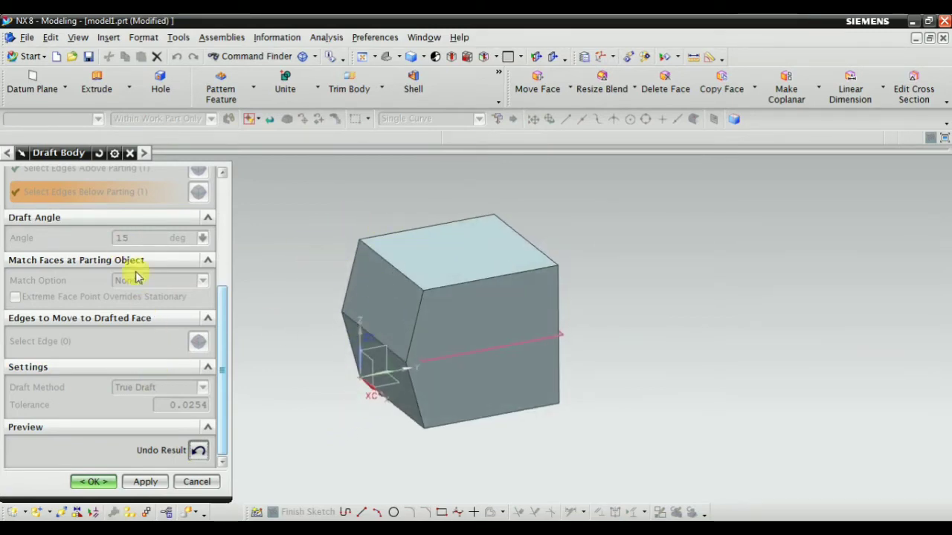
Step: Compare the result preview off and on, apply the one-sided Draft Body and close the command
{"action": "left_click", "coordinate": [198, 450]}
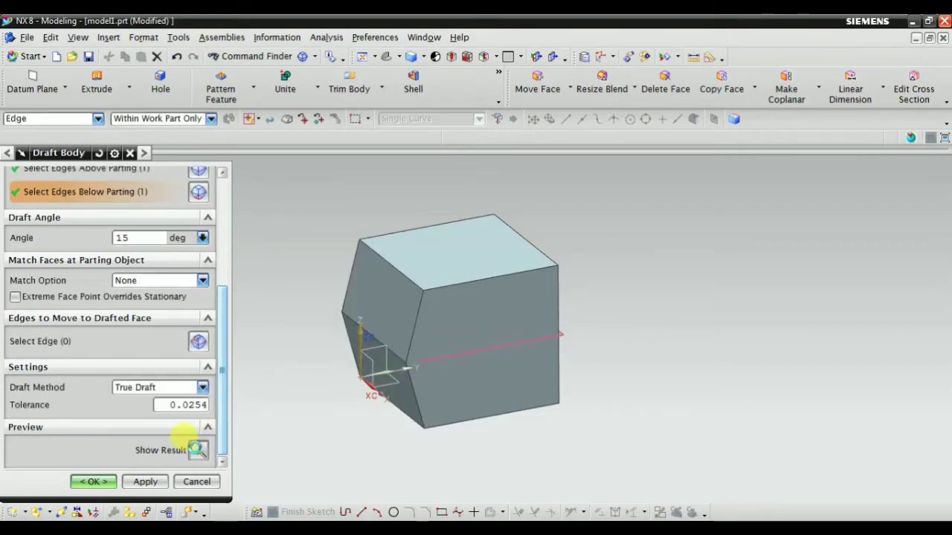
{"action": "left_click", "coordinate": [198, 450]}
{"action": "mouse_move", "coordinate": [467, 406]}
{"action": "middle_mouse_down"}
{"action": "mouse_move", "coordinate": [477, 413]}
{"action": "mouse_move", "coordinate": [403, 382]}
{"action": "mouse_move", "coordinate": [464, 398]}
{"action": "middle_mouse_up"}
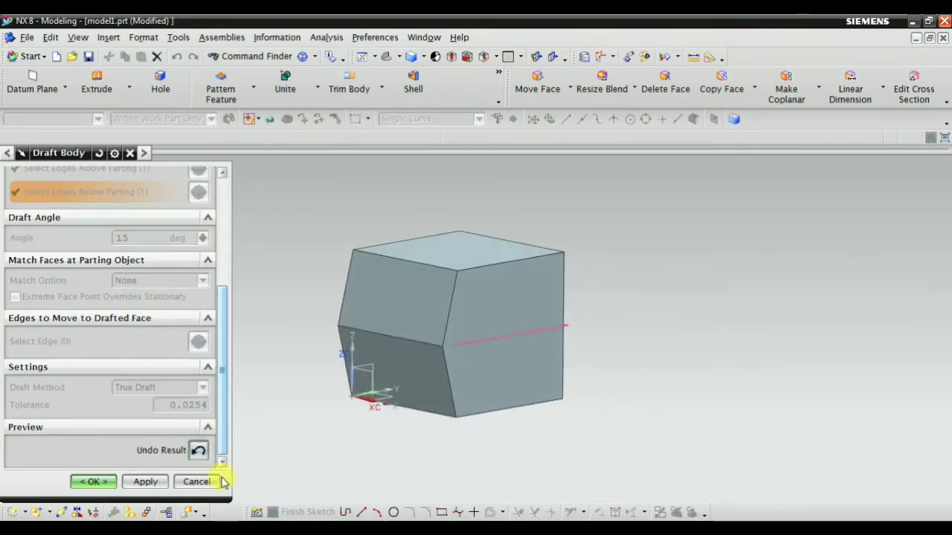
{"action": "left_click", "coordinate": [145, 481]}
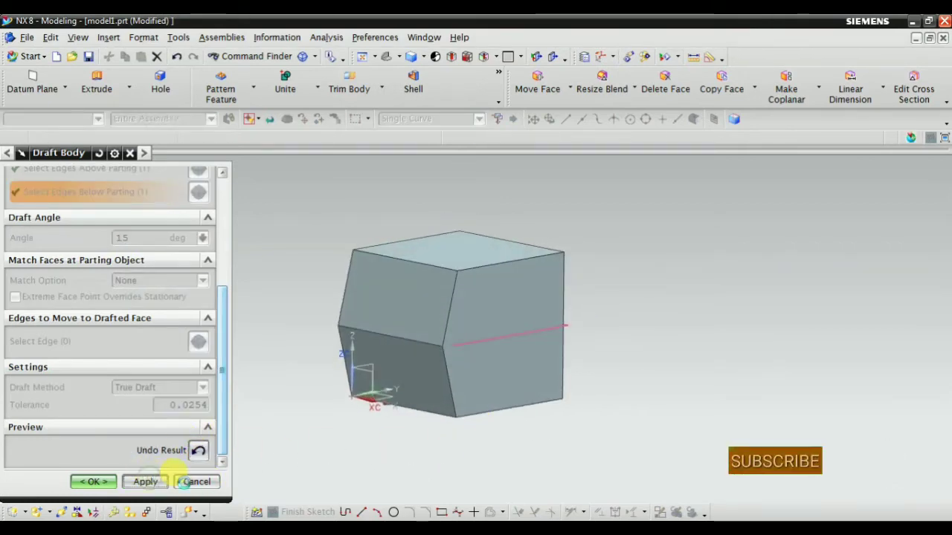
{"action": "left_click", "coordinate": [196, 482]}
{"action": "middle_click_drag", "start_coordinate": [461, 394], "coordinate": [450, 419]}
Step: Edit the Draft Body feature and add the three remaining top face edges as stationary edges above parting
{"action": "left_click", "coordinate": [12, 226]}
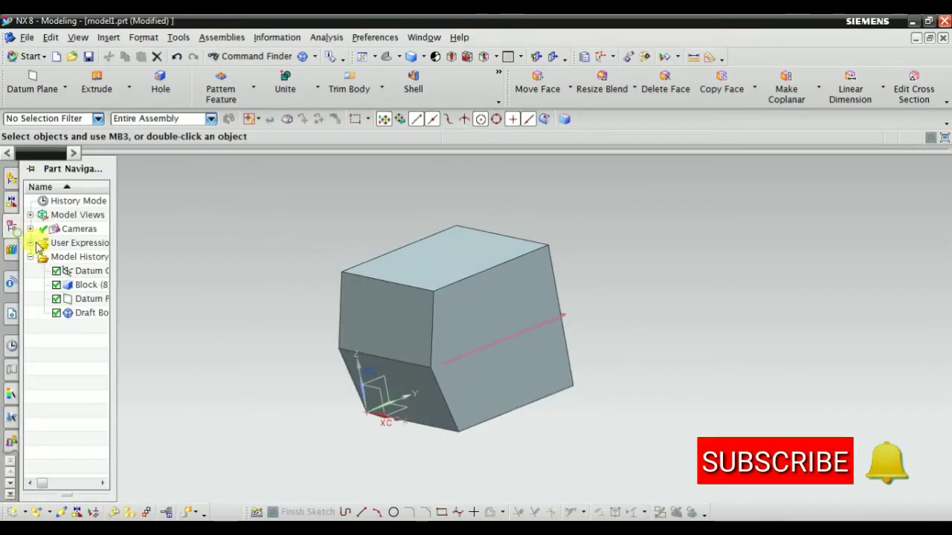
{"action": "double_click", "coordinate": [64, 312]}
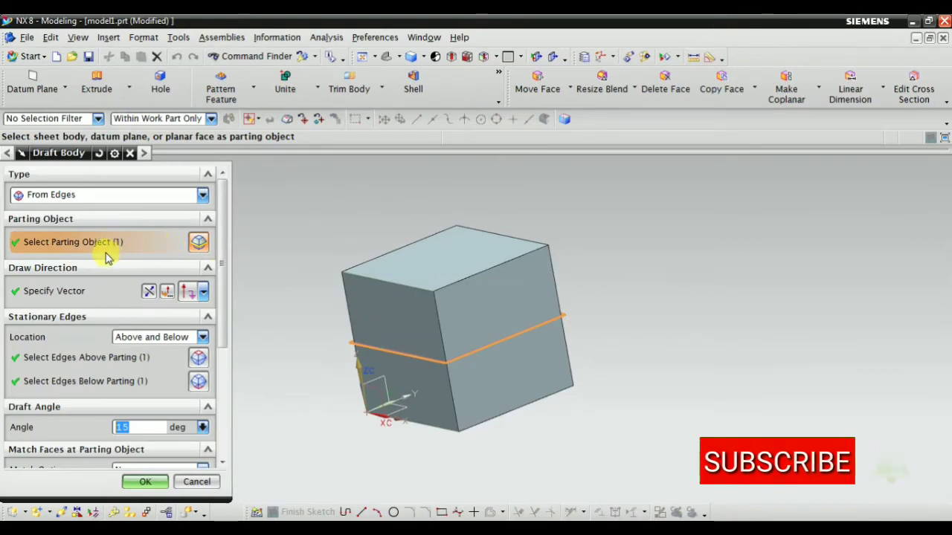
{"action": "mouse_move", "coordinate": [315, 315]}
{"action": "middle_mouse_down"}
{"action": "mouse_move", "coordinate": [395, 305]}
{"action": "mouse_move", "coordinate": [290, 339]}
{"action": "mouse_move", "coordinate": [330, 329]}
{"action": "mouse_move", "coordinate": [315, 319]}
{"action": "middle_mouse_up"}
{"action": "left_click", "coordinate": [60, 292]}
{"action": "left_click", "coordinate": [108, 358]}
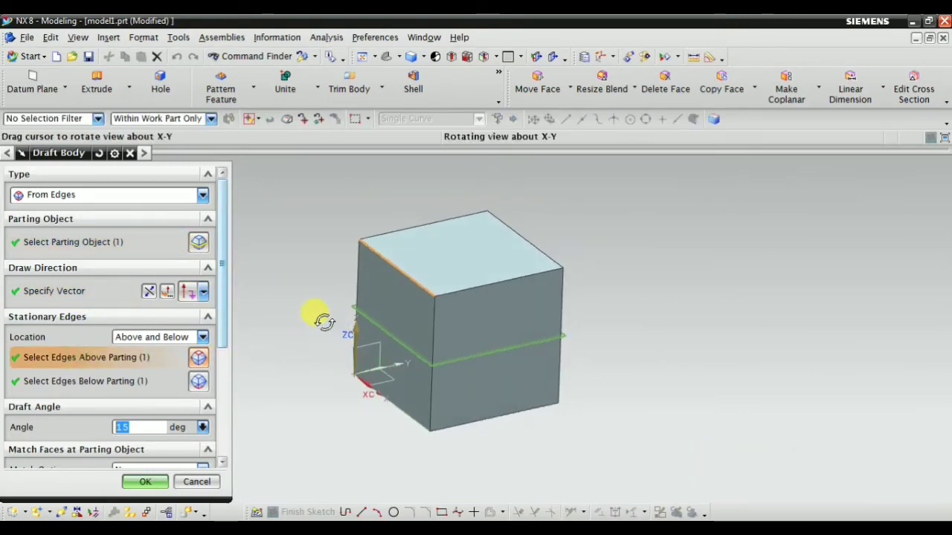
{"action": "left_click", "coordinate": [484, 284]}
{"action": "left_click", "coordinate": [520, 235]}
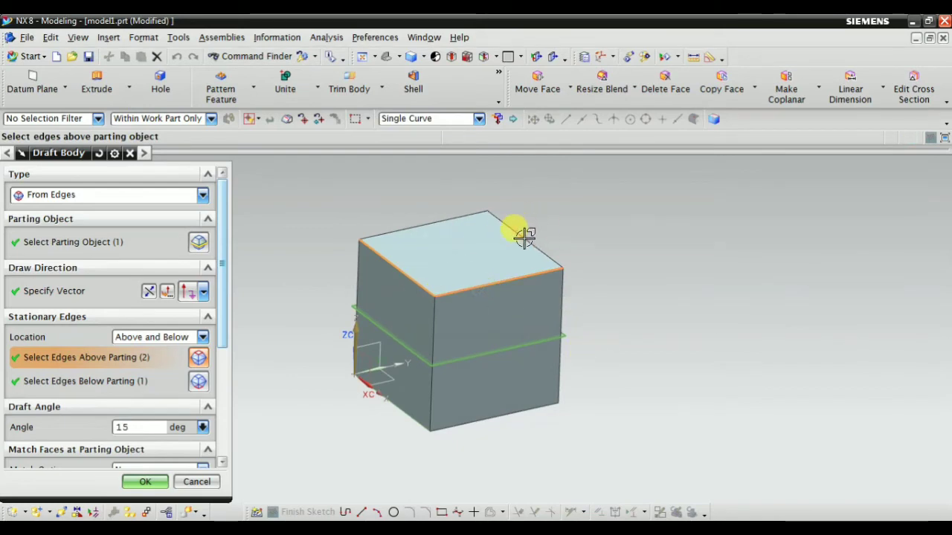
{"action": "left_click", "coordinate": [431, 223]}
Step: Add the three remaining bottom face edges as stationary edges below parting
{"action": "left_click", "coordinate": [79, 382]}
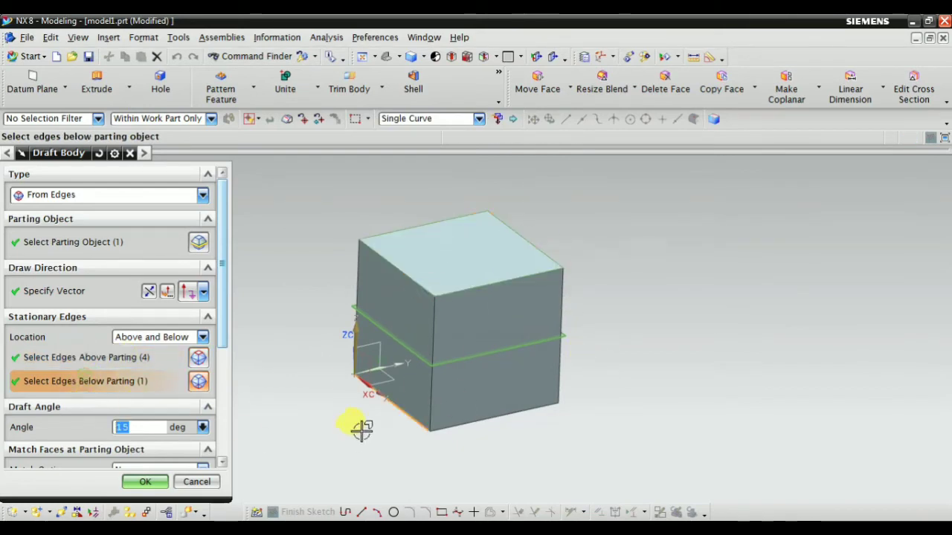
{"action": "middle_click_drag", "start_coordinate": [361, 425], "coordinate": [464, 340]}
{"action": "left_click", "coordinate": [462, 345]}
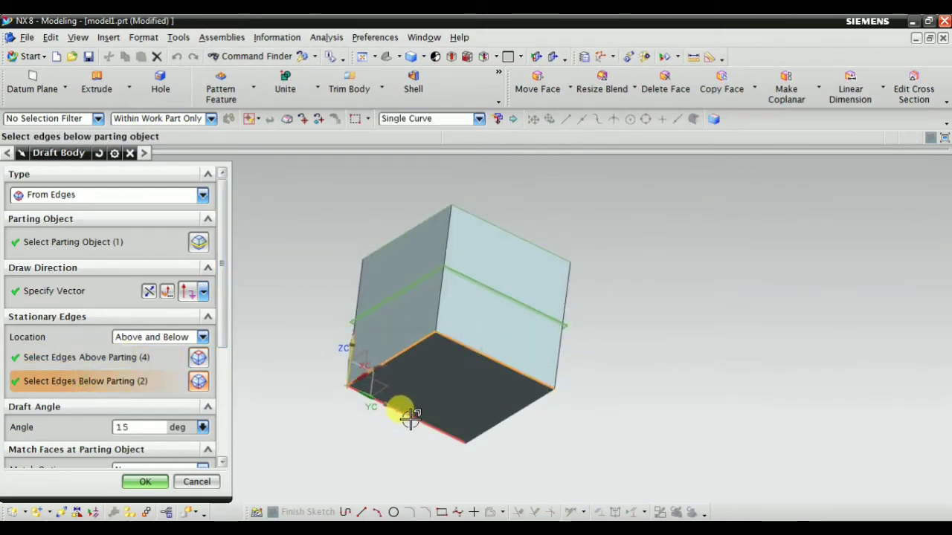
{"action": "left_click", "coordinate": [411, 419]}
{"action": "left_click", "coordinate": [500, 413]}
Step: Preview the four-sided draft, complete the Draft Body edit and restore a standard pictorial view
{"action": "scroll", "coordinate": [199, 435], "scroll_direction": "down", "scroll_amount": 3}
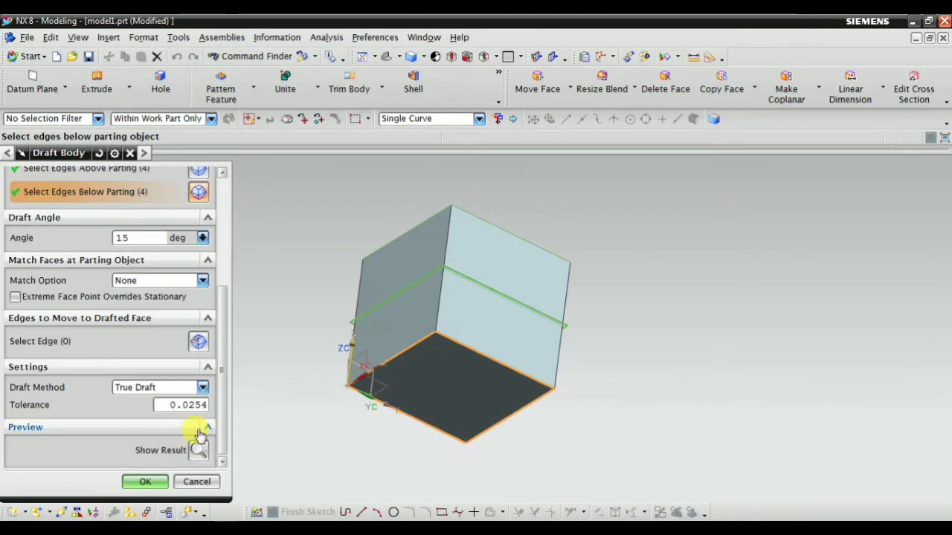
{"action": "left_click", "coordinate": [197, 451]}
{"action": "middle_click_drag", "start_coordinate": [314, 365], "coordinate": [365, 429]}
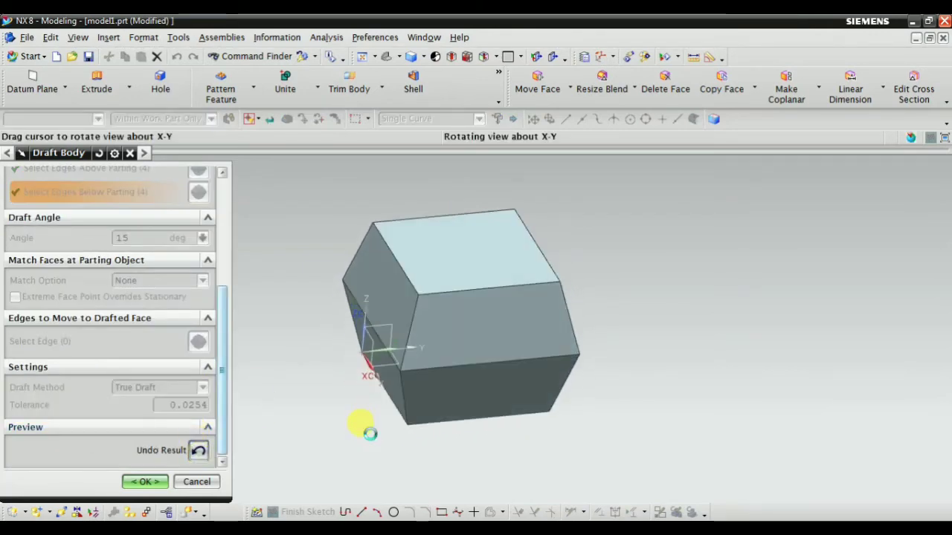
{"action": "left_click", "coordinate": [145, 482]}
{"action": "left_click", "coordinate": [386, 57]}
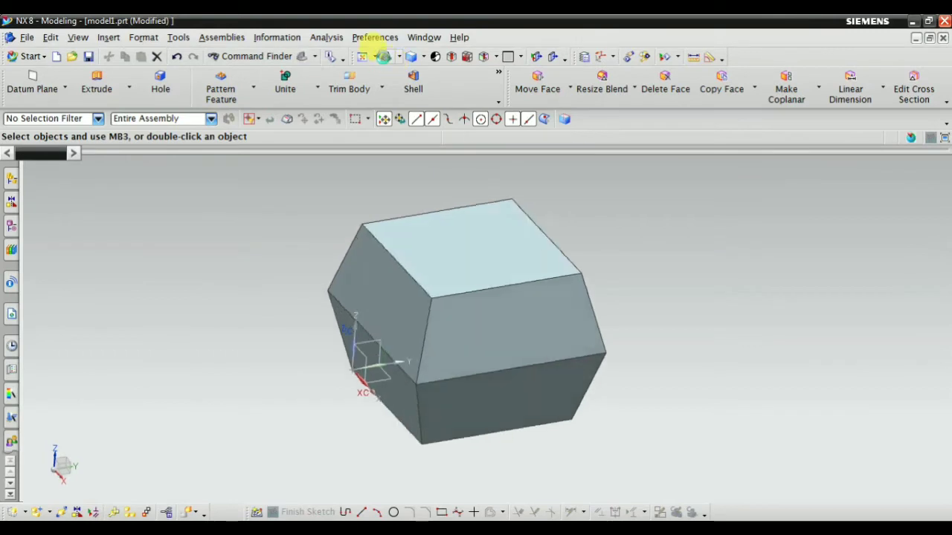
Step: Examine the Bisector definition of the datum plane halfway up the block and close its settings
{"action": "left_click", "coordinate": [11, 226]}
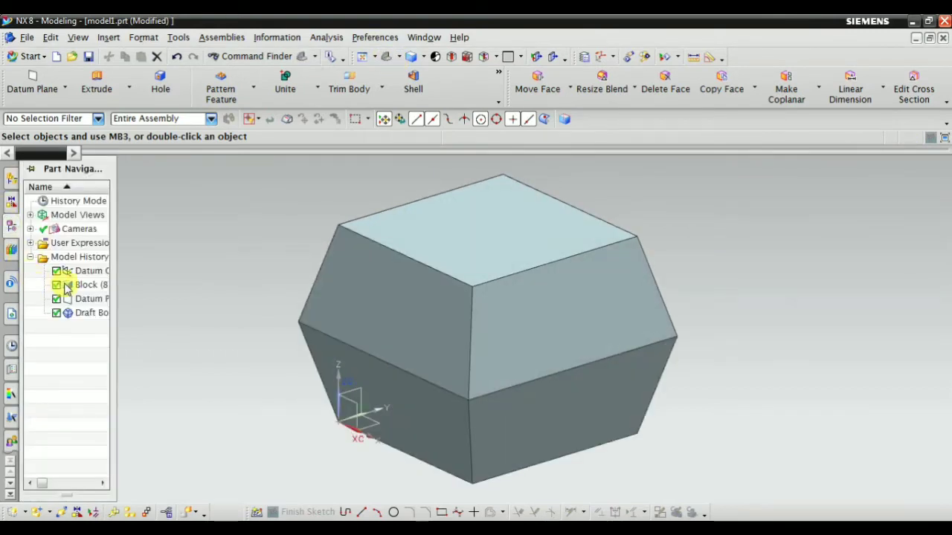
{"action": "left_click", "coordinate": [88, 300]}
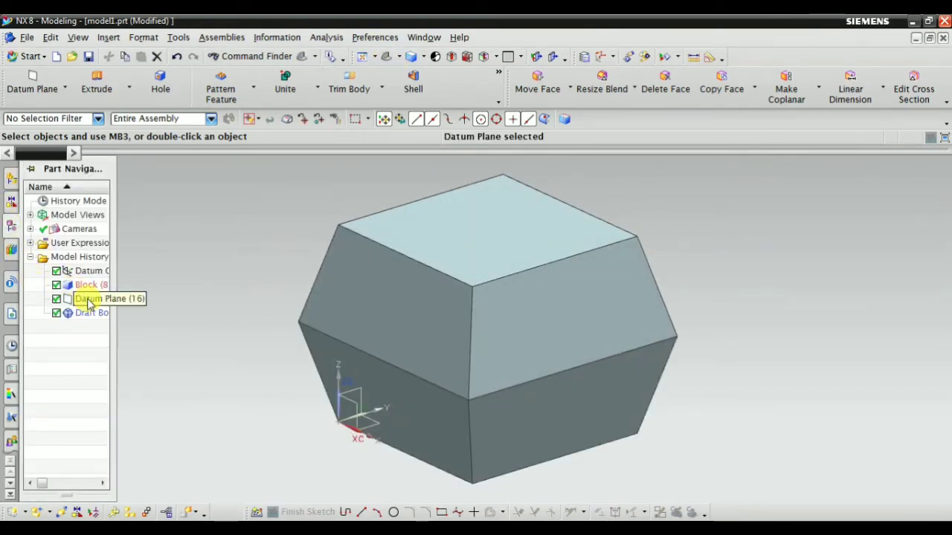
{"action": "double_click", "coordinate": [88, 300]}
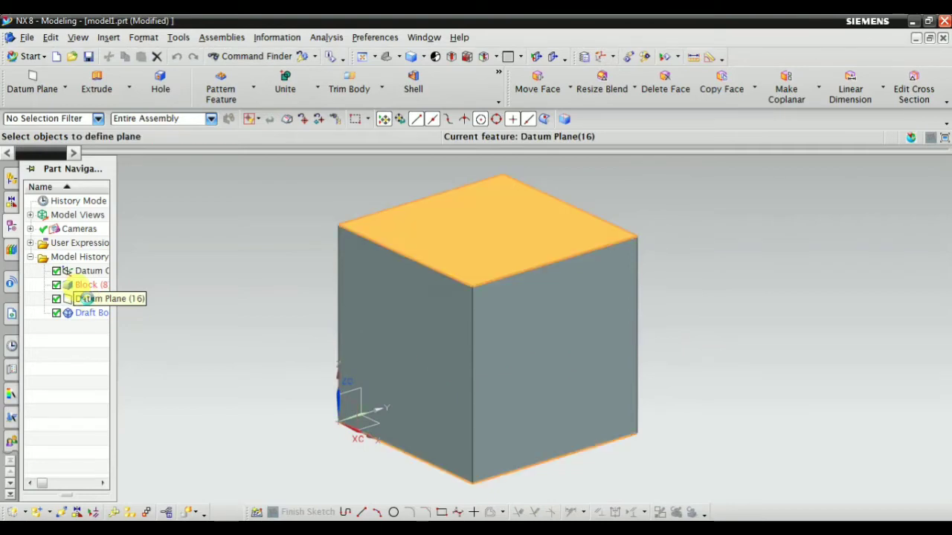
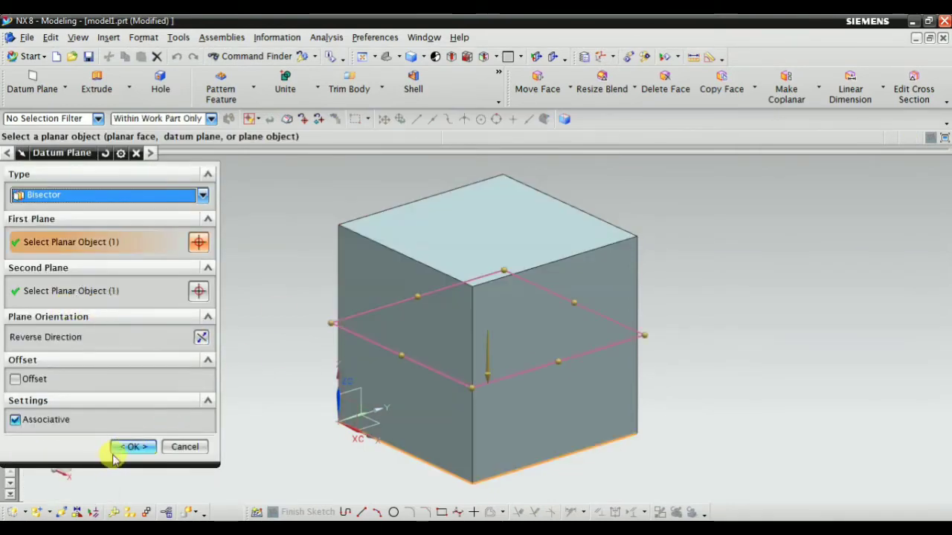
{"action": "left_click", "coordinate": [122, 448]}
Step: Open the Draft Body feature for editing and choose None for matching faces at the parting object
{"action": "left_click", "coordinate": [9, 237]}
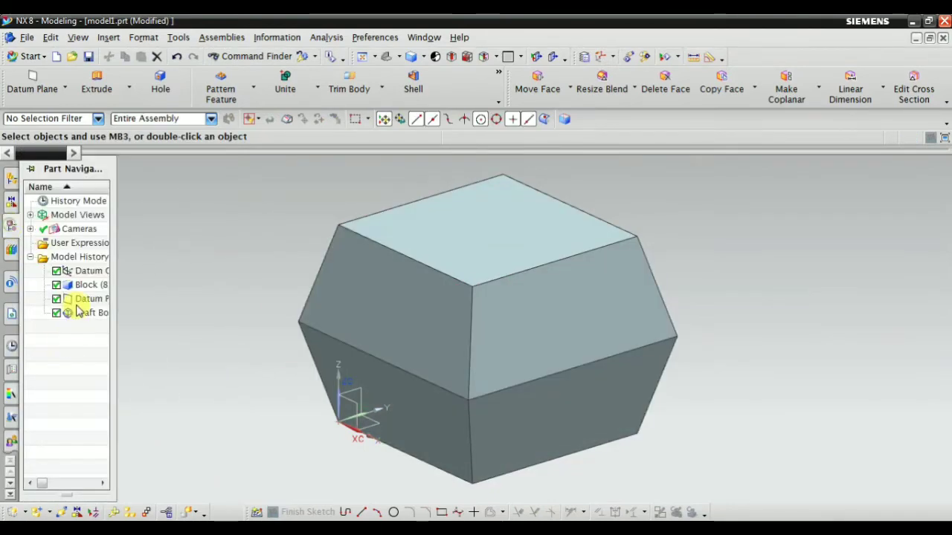
{"action": "double_click", "coordinate": [82, 313]}
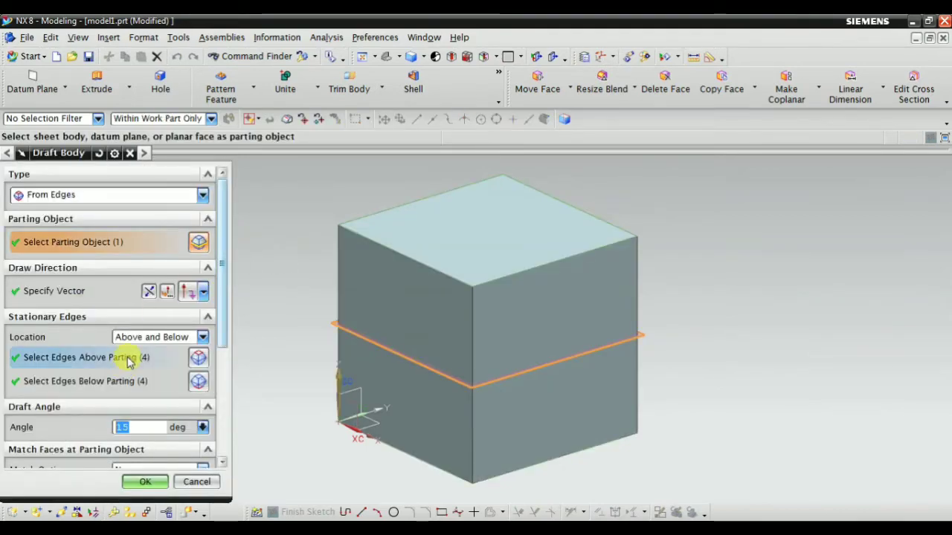
{"action": "left_click_drag", "start_coordinate": [228, 294], "coordinate": [227, 379]}
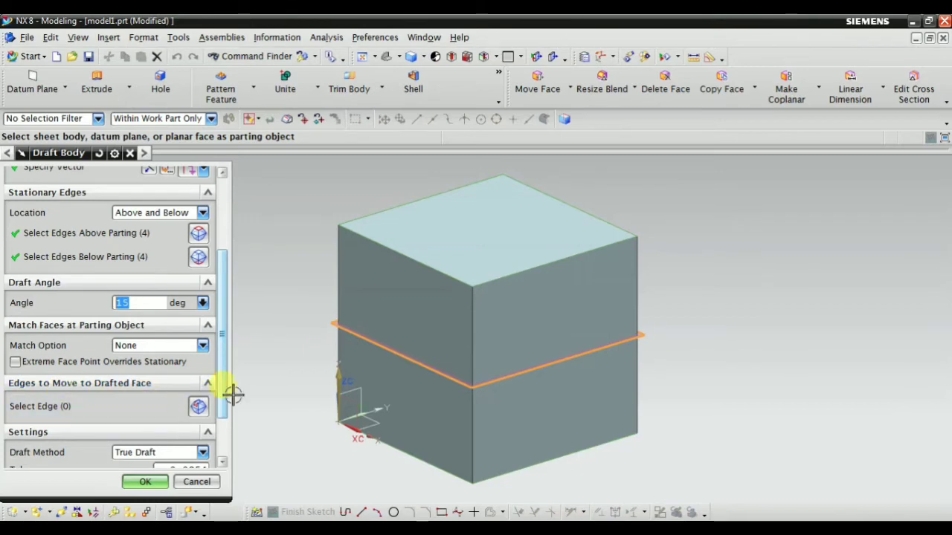
{"action": "left_click", "coordinate": [148, 347]}
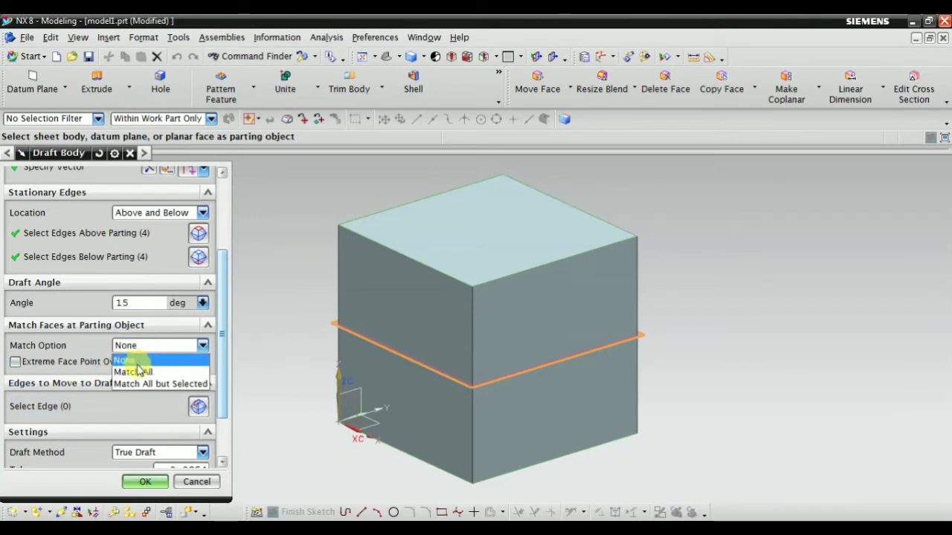
{"action": "left_click", "coordinate": [141, 361]}
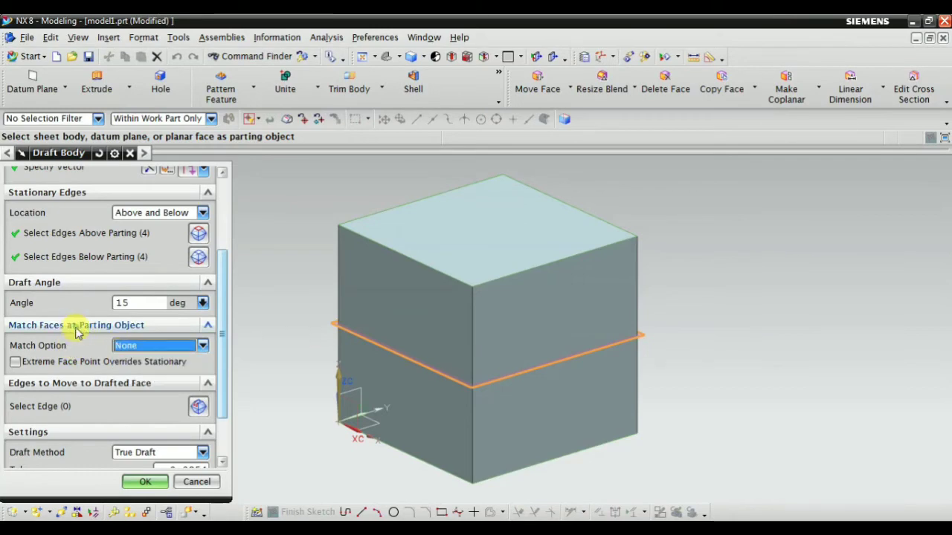
Step: Restrict the Draft Body's stationary edges to Above Parting Only, using the four top face edges
{"action": "left_click", "coordinate": [130, 254]}
{"action": "left_click", "coordinate": [130, 233]}
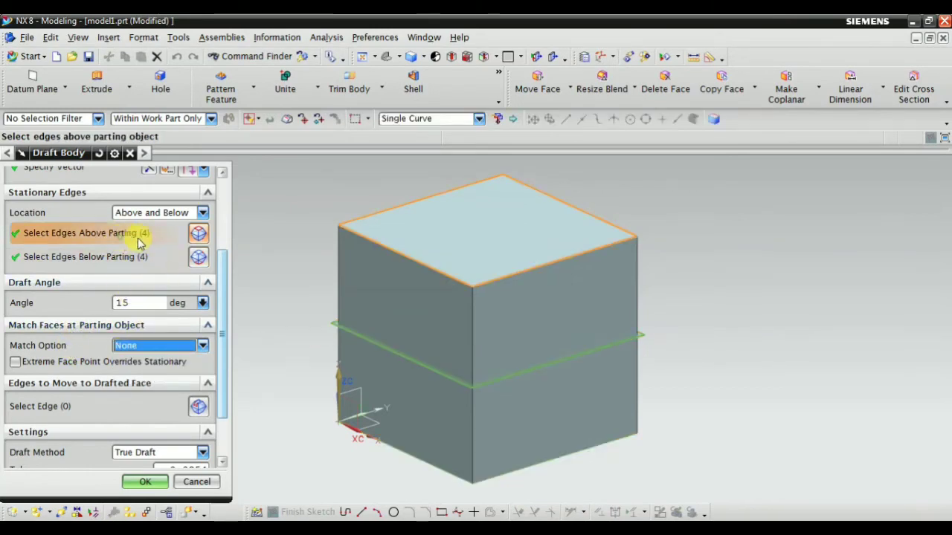
{"action": "scroll", "coordinate": [136, 290], "scroll_direction": "up", "scroll_amount": 3}
{"action": "left_click", "coordinate": [139, 337]}
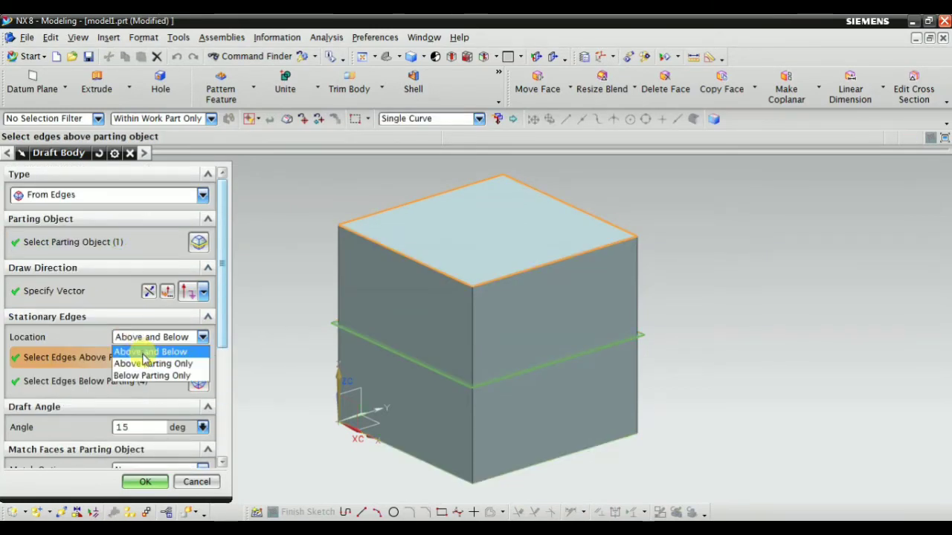
{"action": "left_click", "coordinate": [149, 364]}
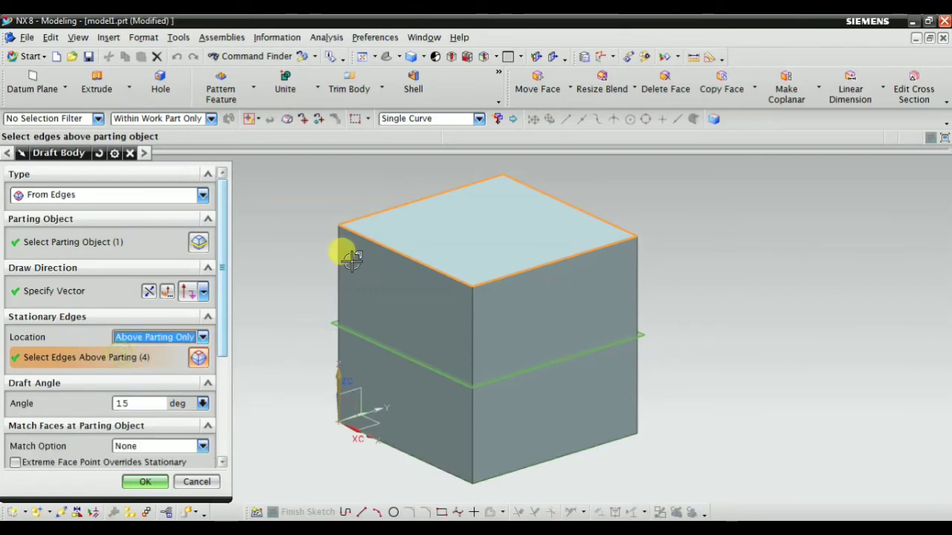
{"action": "scroll", "coordinate": [172, 430], "scroll_direction": "down", "scroll_amount": 3}
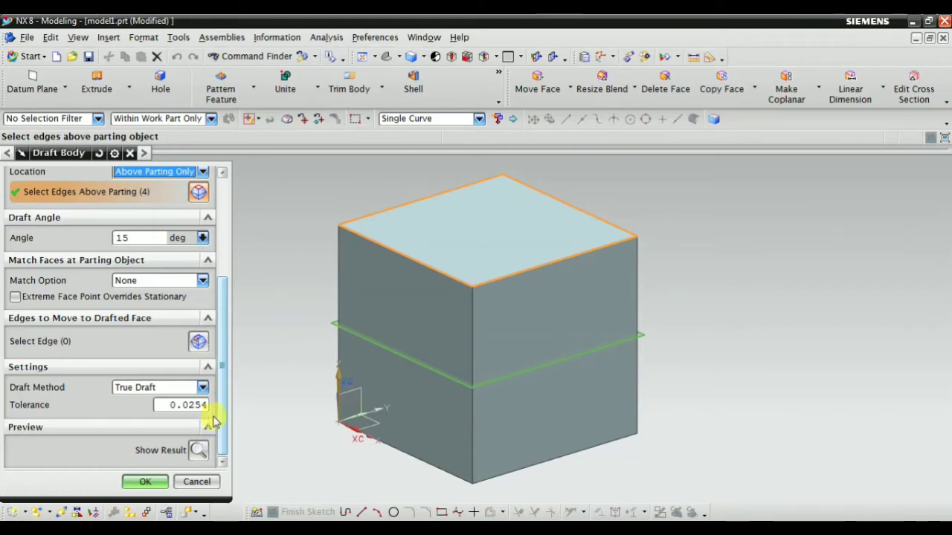
Step: Preview the 15° draft from the block's four top edges above the parting plane
{"action": "left_click", "coordinate": [198, 450]}
{"action": "middle_click_drag", "start_coordinate": [383, 358], "coordinate": [401, 351]}
{"action": "left_click", "coordinate": [198, 451]}
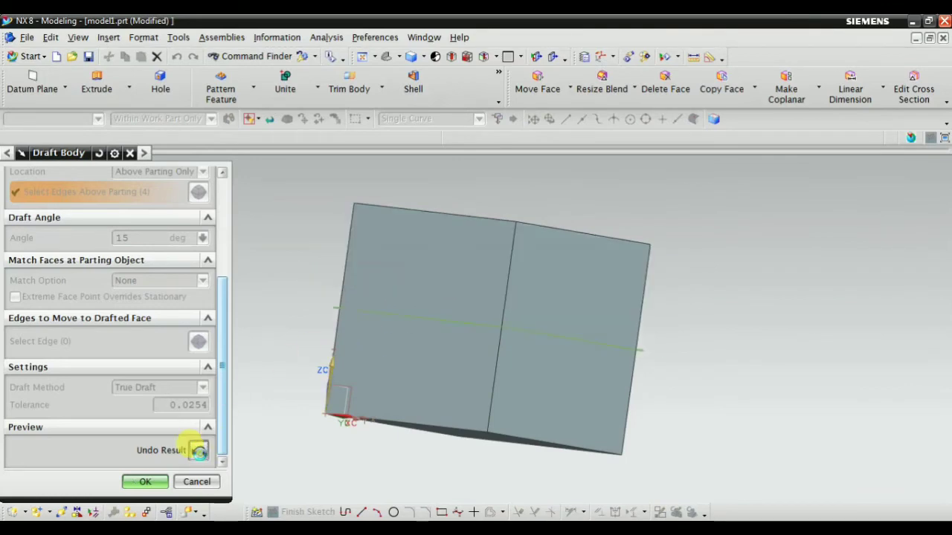
{"action": "left_click", "coordinate": [198, 451]}
{"action": "scroll", "coordinate": [192, 340], "scroll_direction": "up", "scroll_amount": 3}
{"action": "scroll", "coordinate": [206, 425], "scroll_direction": "down", "scroll_amount": 3}
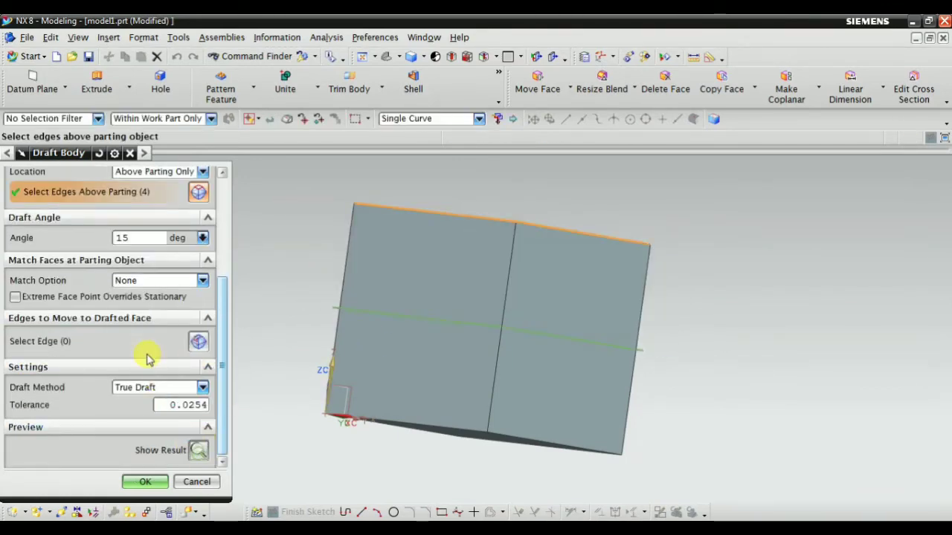
Step: Keep the match option at None, enable Extreme Face Point Overrides Stationary, and preview the draft above the parting plane
{"action": "left_click", "coordinate": [143, 286]}
{"action": "left_click", "coordinate": [138, 294]}
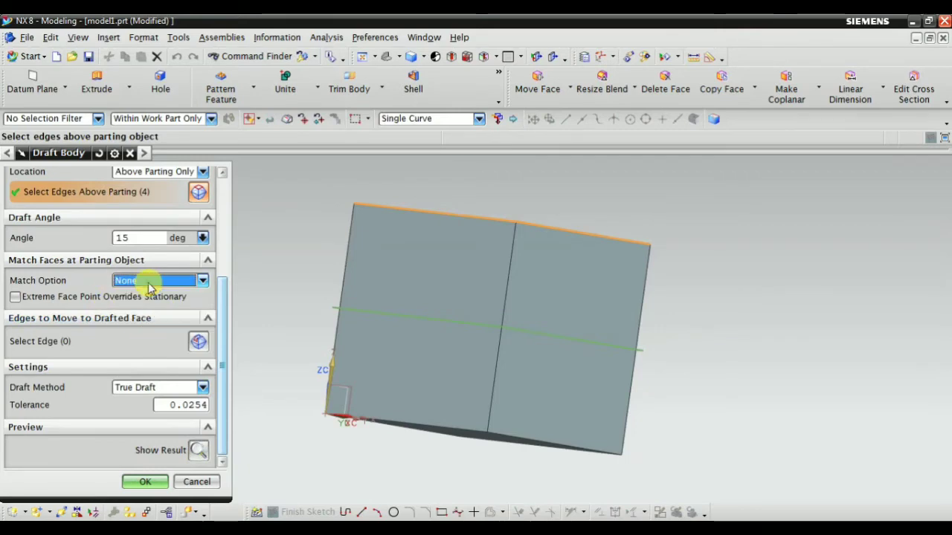
{"action": "left_click", "coordinate": [197, 451]}
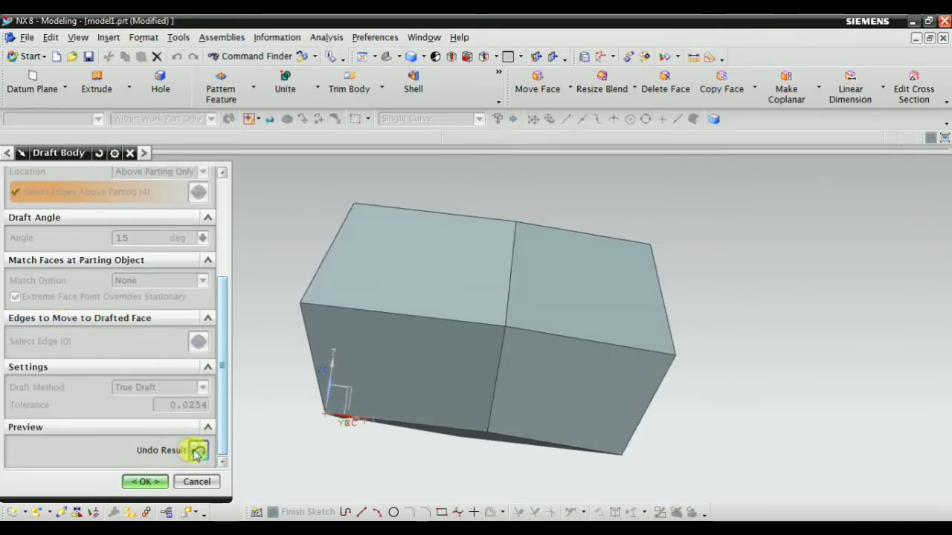
{"action": "middle_click_drag", "start_coordinate": [382, 399], "coordinate": [382, 465]}
{"action": "left_click", "coordinate": [198, 451]}
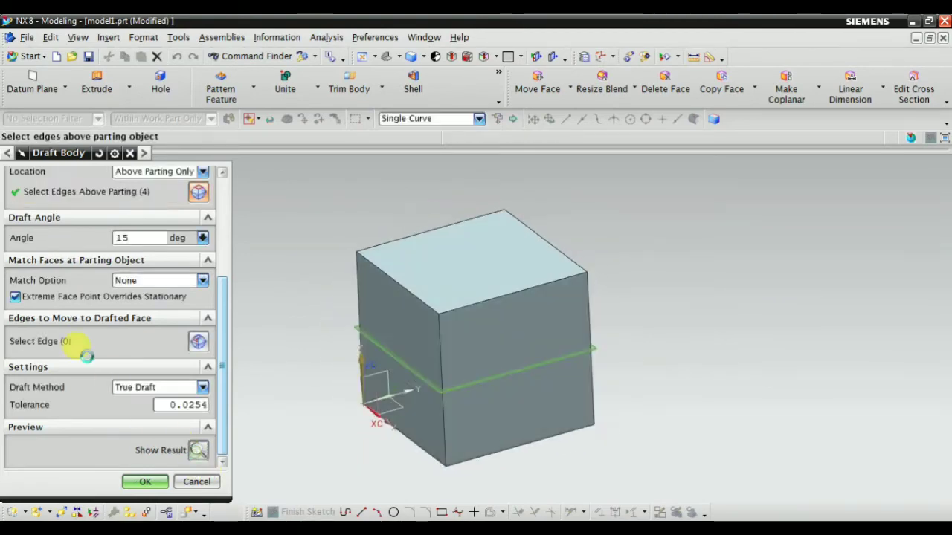
Step: Turn off Extreme Face Point Overrides Stationary and preview the draft from the top edges again
{"action": "left_click", "coordinate": [32, 301]}
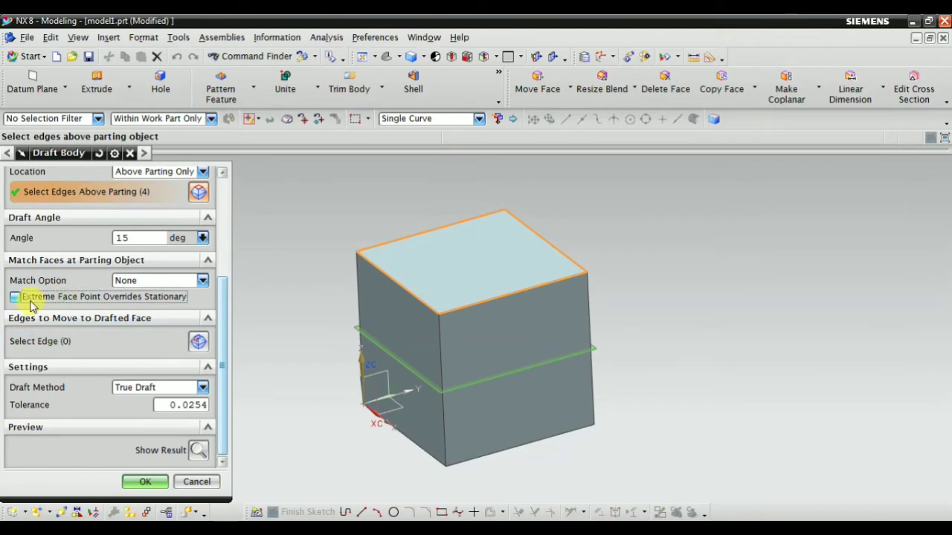
{"action": "left_click", "coordinate": [198, 451]}
{"action": "left_click", "coordinate": [199, 452]}
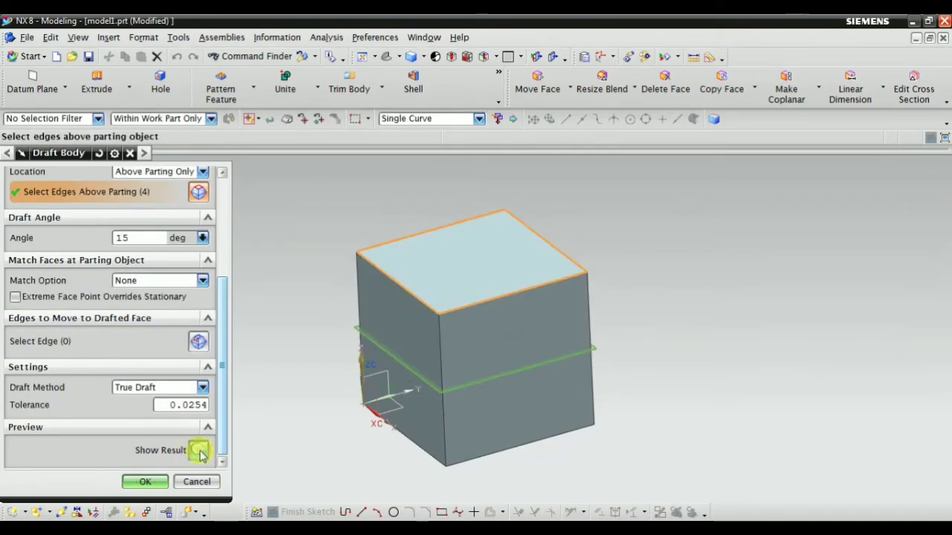
Step: Set the stationary edge location to Below Parting Only and select one bottom edge of the block
{"action": "scroll", "coordinate": [132, 288], "scroll_direction": "up", "scroll_amount": 3}
{"action": "left_click", "coordinate": [134, 337]}
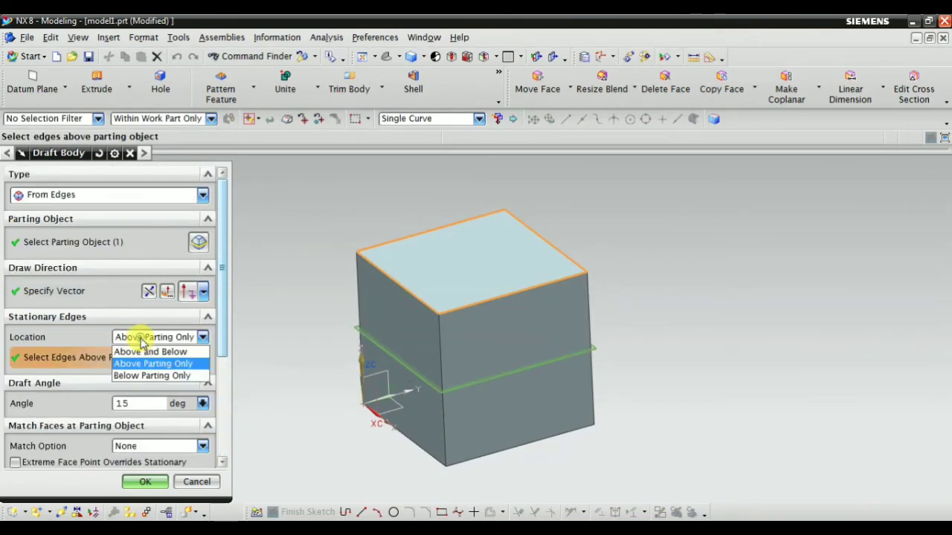
{"action": "left_click", "coordinate": [137, 375]}
{"action": "middle_click_drag", "start_coordinate": [404, 357], "coordinate": [333, 356]}
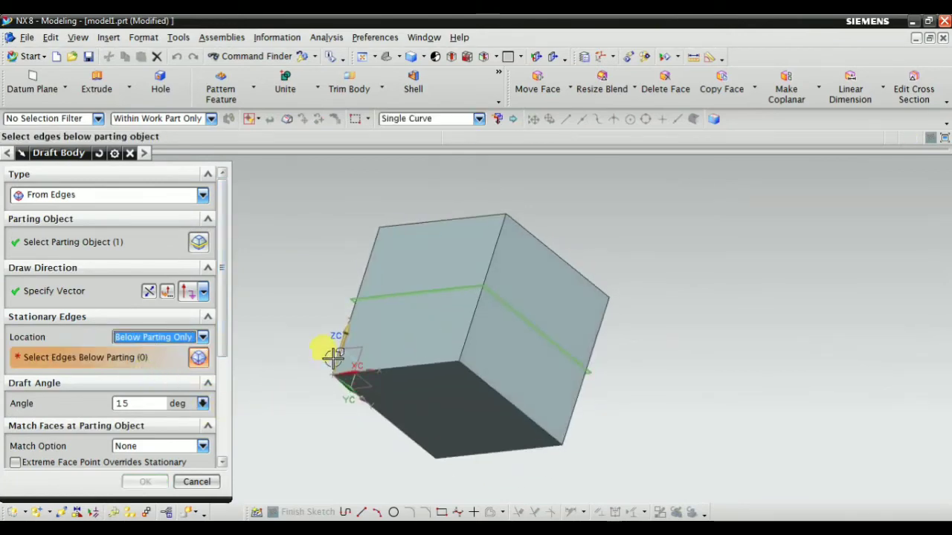
{"action": "left_click", "coordinate": [425, 363]}
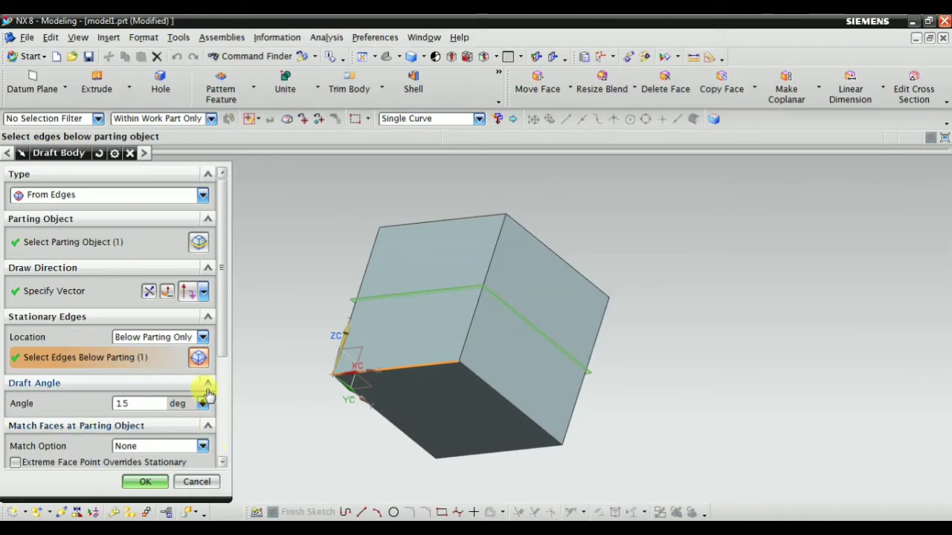
Step: Preview the 15° draft from the selected bottom edge and compare it with the undrafted block
{"action": "scroll", "coordinate": [200, 417], "scroll_direction": "down", "scroll_amount": 3}
{"action": "left_click", "coordinate": [198, 451]}
{"action": "left_click", "coordinate": [198, 450]}
{"action": "left_click", "coordinate": [197, 451]}
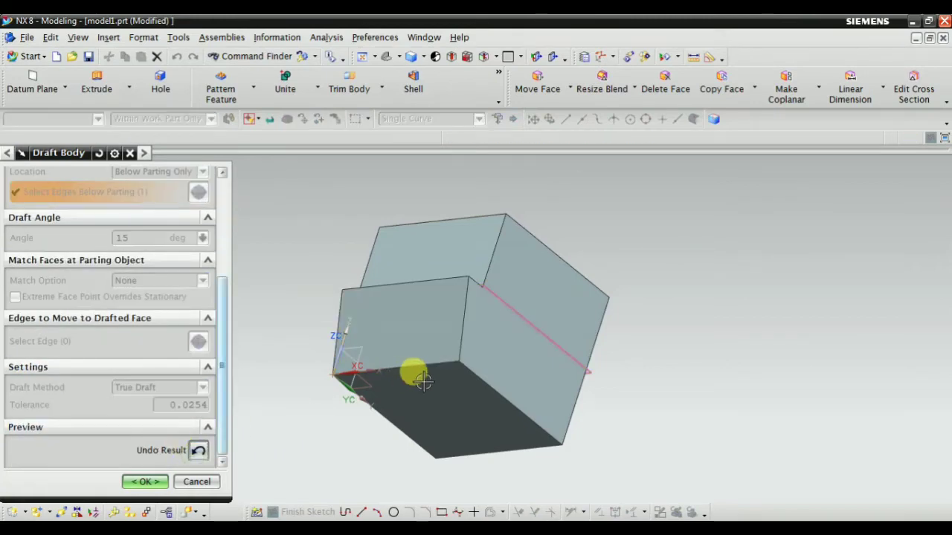
{"action": "middle_click_drag", "start_coordinate": [423, 380], "coordinate": [398, 422]}
{"action": "left_click", "coordinate": [198, 450]}
{"action": "left_click", "coordinate": [197, 450]}
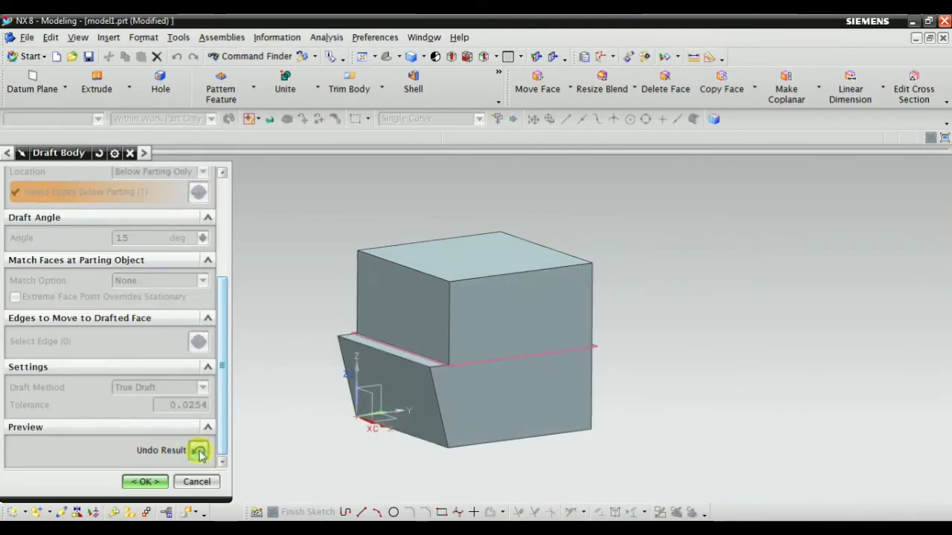
{"action": "left_click", "coordinate": [197, 451]}
{"action": "left_click", "coordinate": [198, 451]}
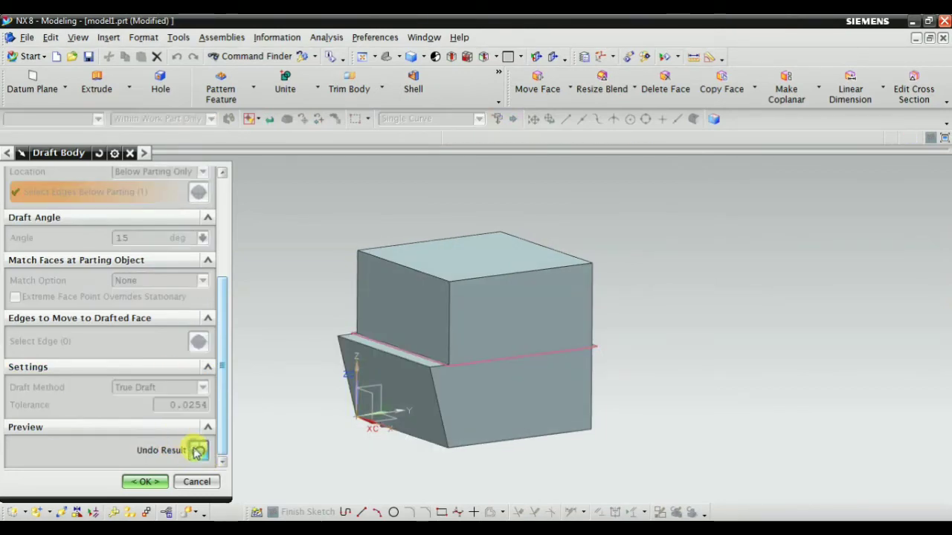
{"action": "left_click", "coordinate": [198, 450]}
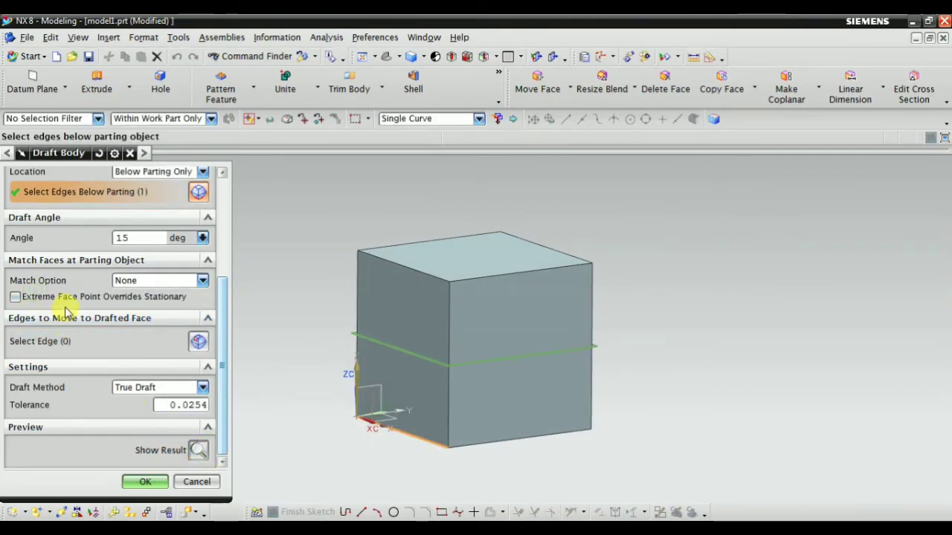
Step: Preview the draft below the parting plane with Extreme Face Point Overrides Stationary enabled
{"action": "left_click", "coordinate": [198, 450]}
{"action": "left_click", "coordinate": [198, 450]}
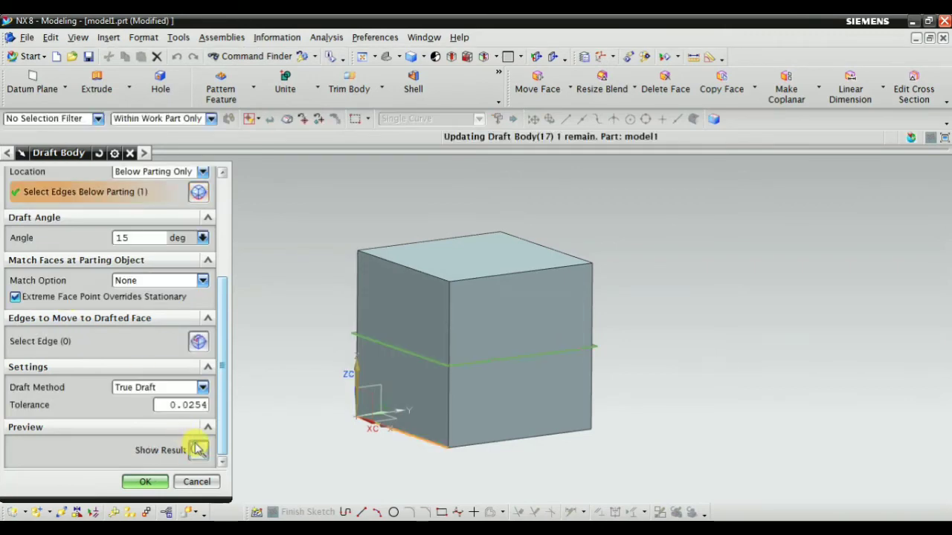
{"action": "left_click", "coordinate": [197, 449]}
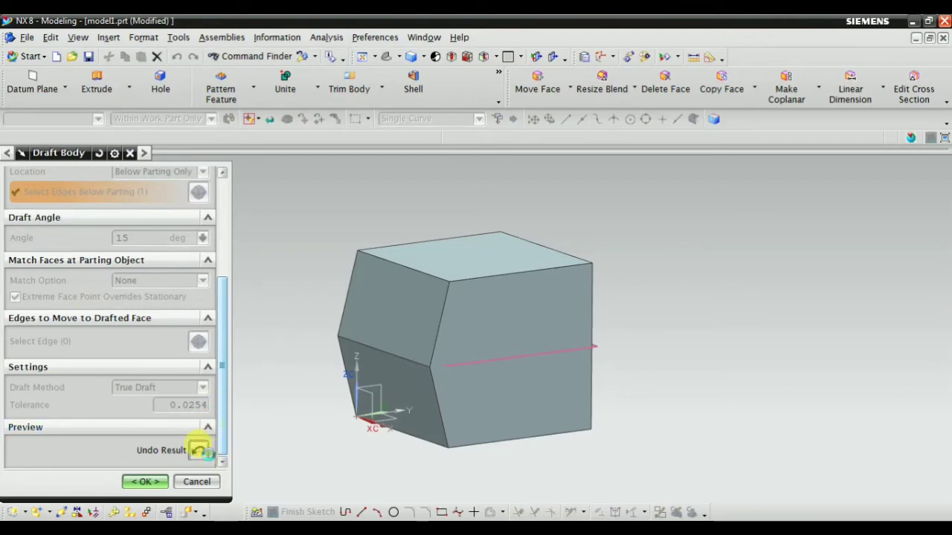
{"action": "left_click", "coordinate": [198, 450]}
Step: Keep the match option at None, turn off Extreme Face Point Overrides Stationary, and accept the 15° draft below the parting plane
{"action": "left_click", "coordinate": [134, 280]}
{"action": "left_click", "coordinate": [125, 295]}
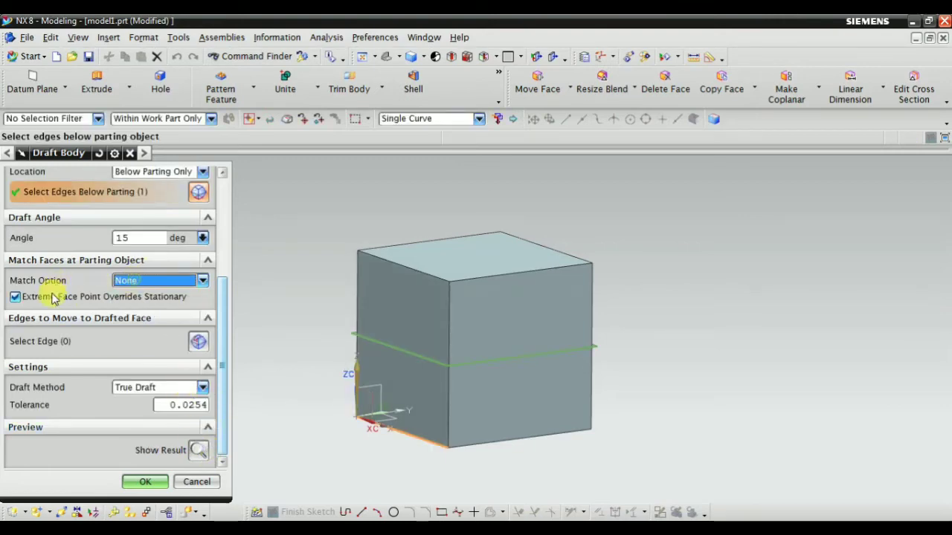
{"action": "left_click", "coordinate": [50, 298]}
{"action": "left_click", "coordinate": [195, 451]}
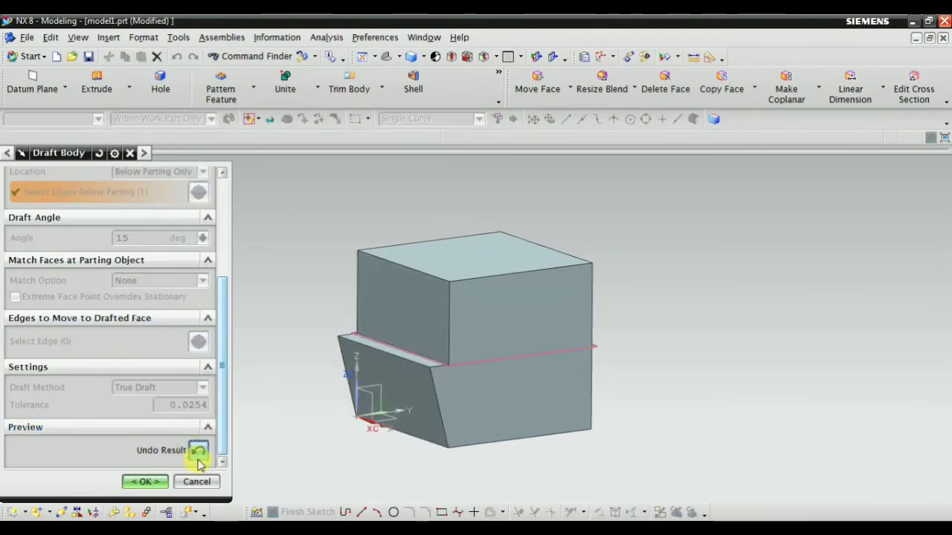
{"action": "left_click", "coordinate": [196, 451]}
{"action": "scroll", "coordinate": [195, 379], "scroll_direction": "up", "scroll_amount": 5}
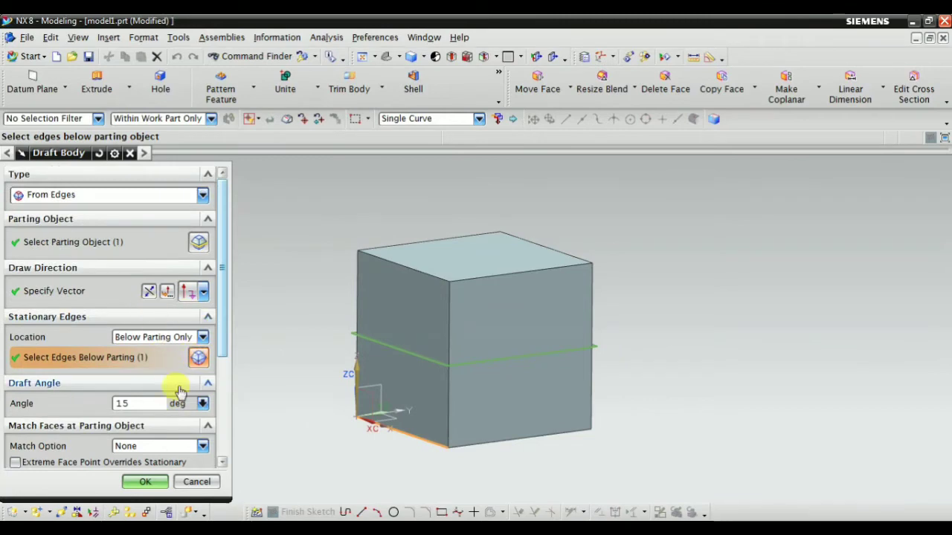
{"action": "left_click", "coordinate": [147, 482]}
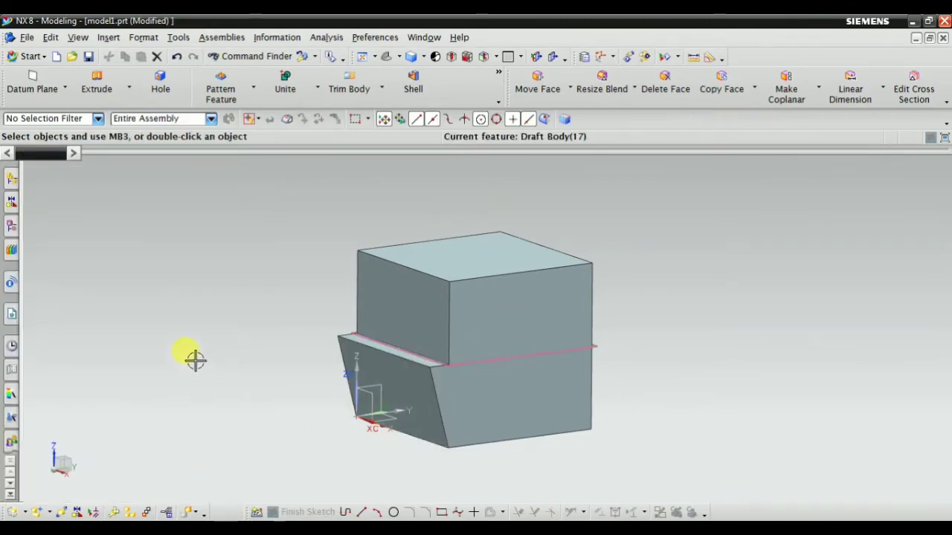
Step: Delete the draft body feature from the model history
{"action": "left_click", "coordinate": [13, 227]}
{"action": "left_click", "coordinate": [90, 314]}
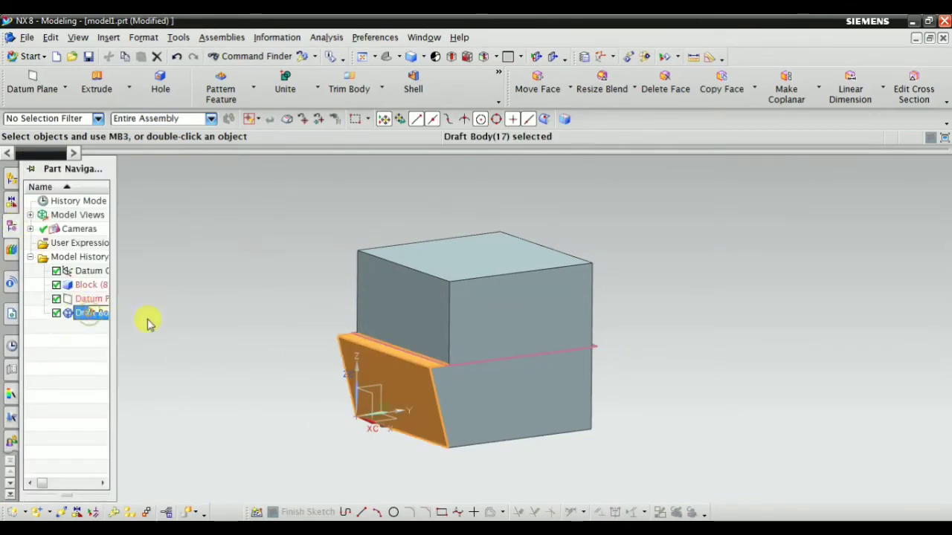
{"action": "right_click", "coordinate": [82, 314]}
{"action": "left_click", "coordinate": [104, 240]}
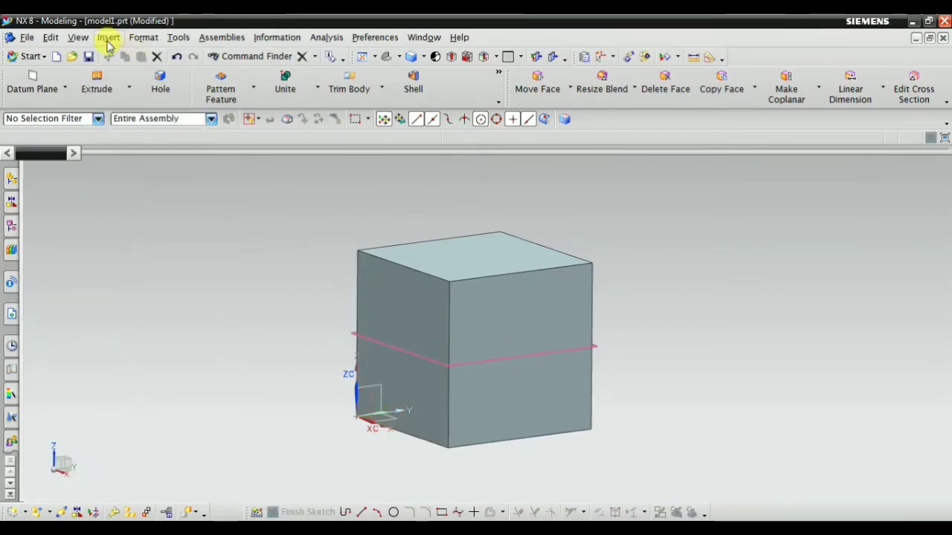
{"action": "left_click", "coordinate": [108, 39]}
{"action": "mouse_move", "coordinate": [149, 275]}
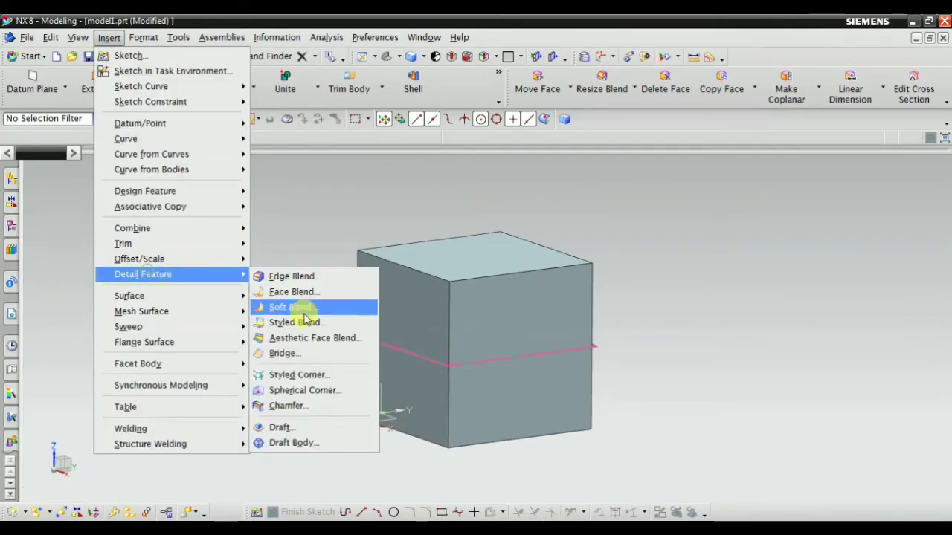
{"action": "left_click", "coordinate": [307, 442]}
{"action": "left_click", "coordinate": [82, 195]}
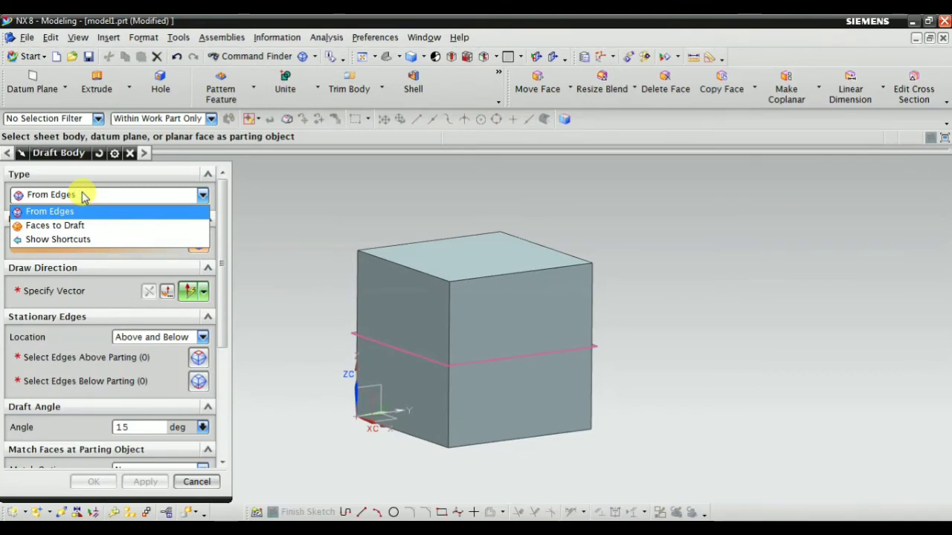
{"action": "left_click", "coordinate": [145, 195]}
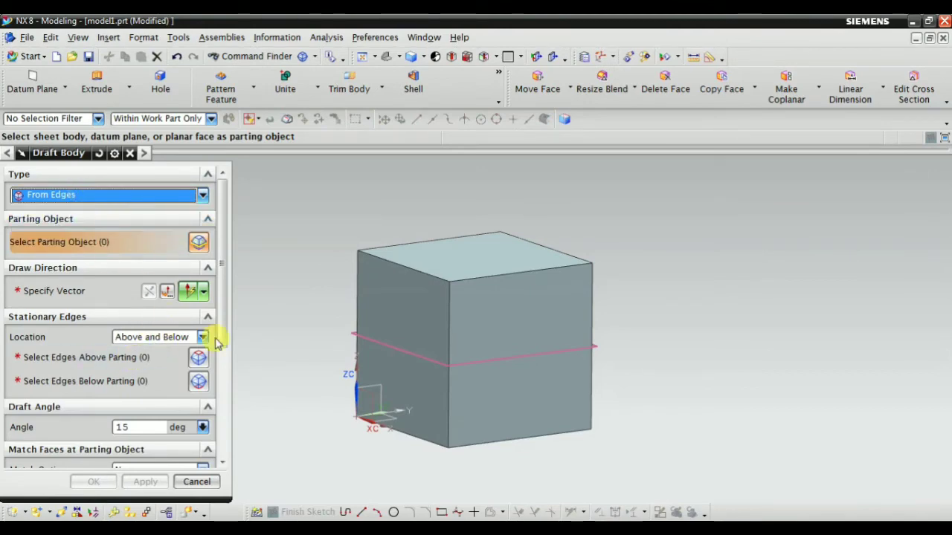
{"action": "scroll", "coordinate": [145, 377], "scroll_direction": "down", "scroll_amount": 3}
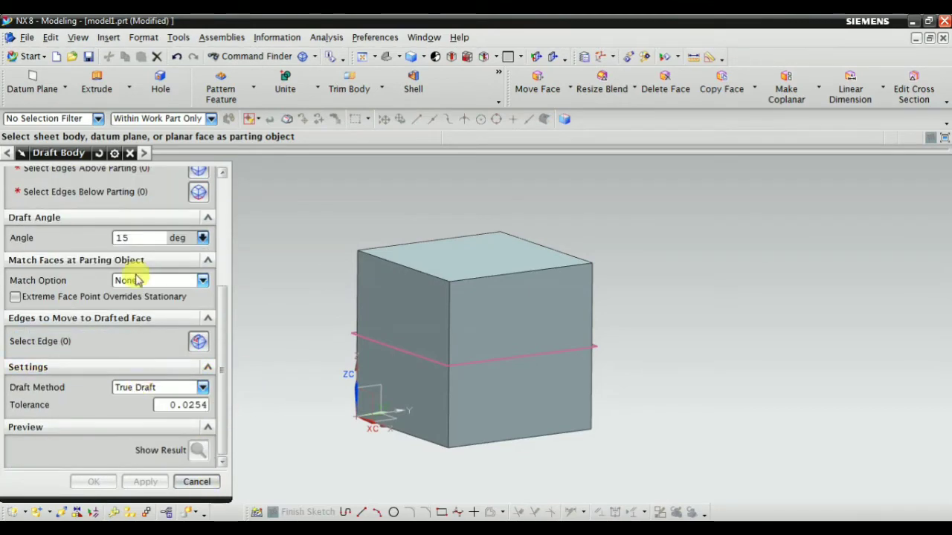
{"action": "left_click", "coordinate": [194, 480]}
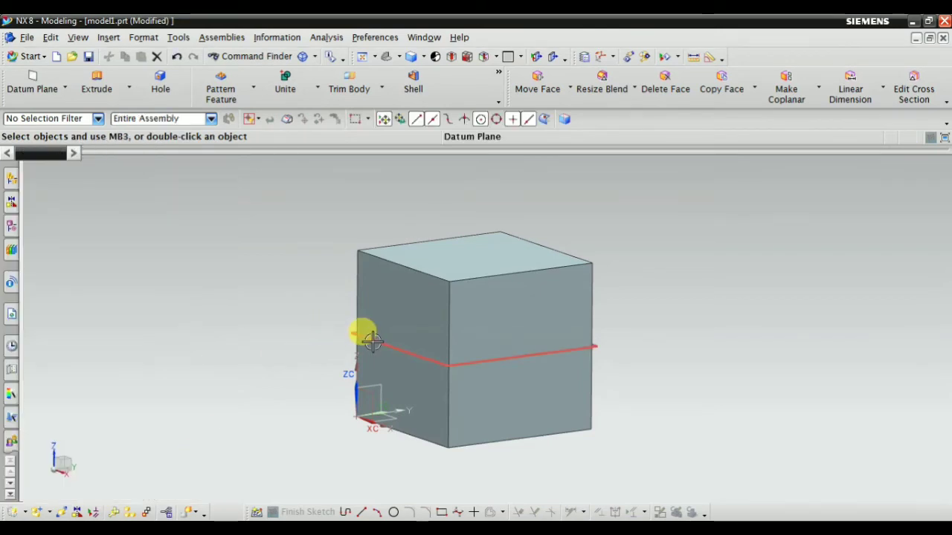
Step: Redefine the datum plane as At Distance from the block's bottom face with an offset of -35 mm
{"action": "middle_click_drag", "start_coordinate": [413, 378], "coordinate": [377, 312]}
{"action": "double_click", "coordinate": [382, 316]}
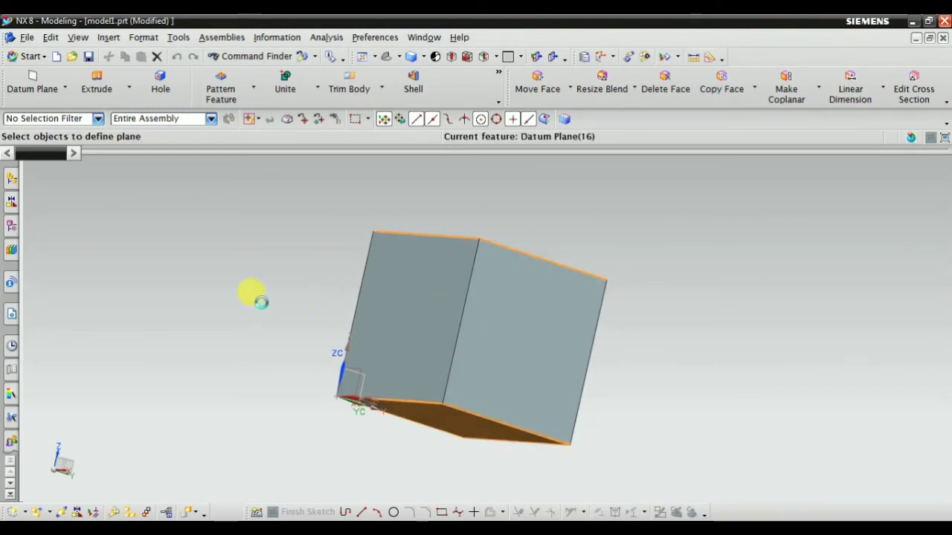
{"action": "left_click", "coordinate": [84, 195]}
{"action": "left_click", "coordinate": [74, 221]}
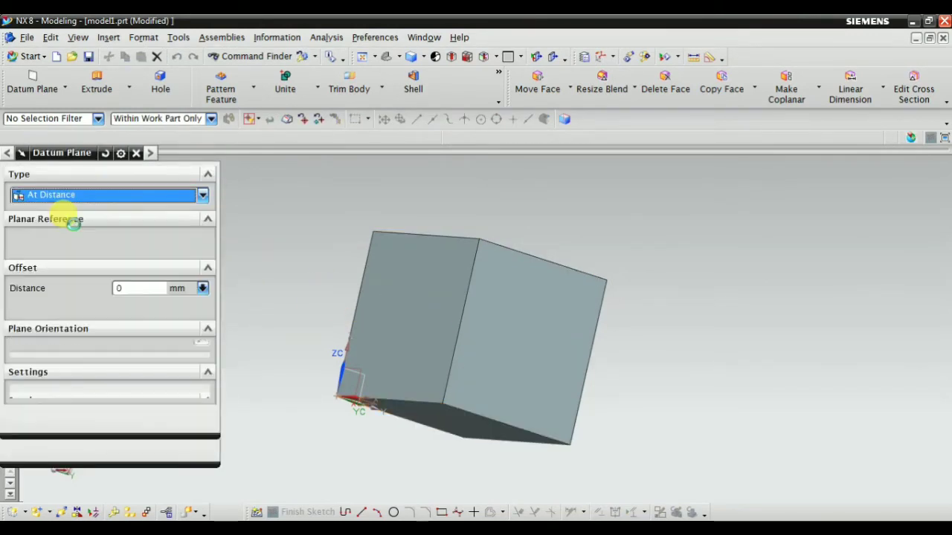
{"action": "left_click", "coordinate": [419, 415]}
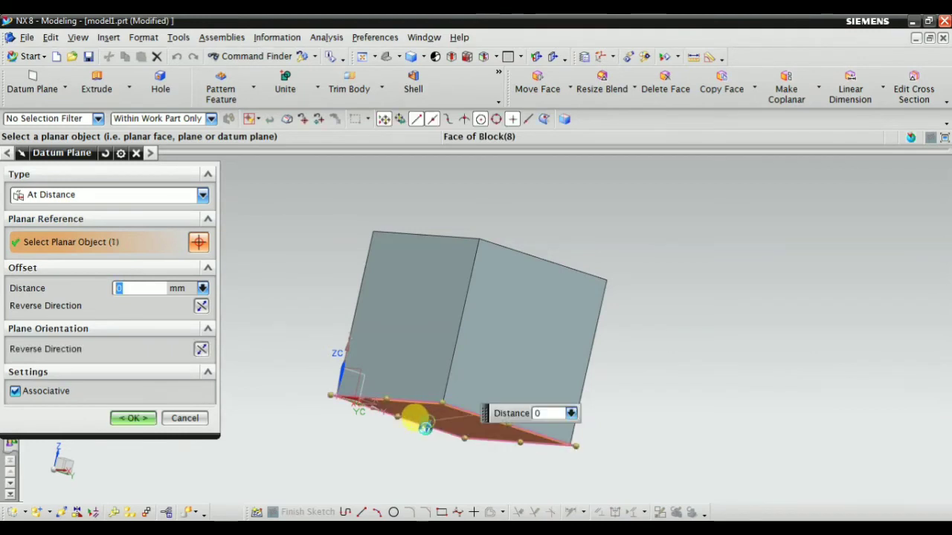
{"action": "left_click_drag", "start_coordinate": [428, 411], "coordinate": [435, 366]}
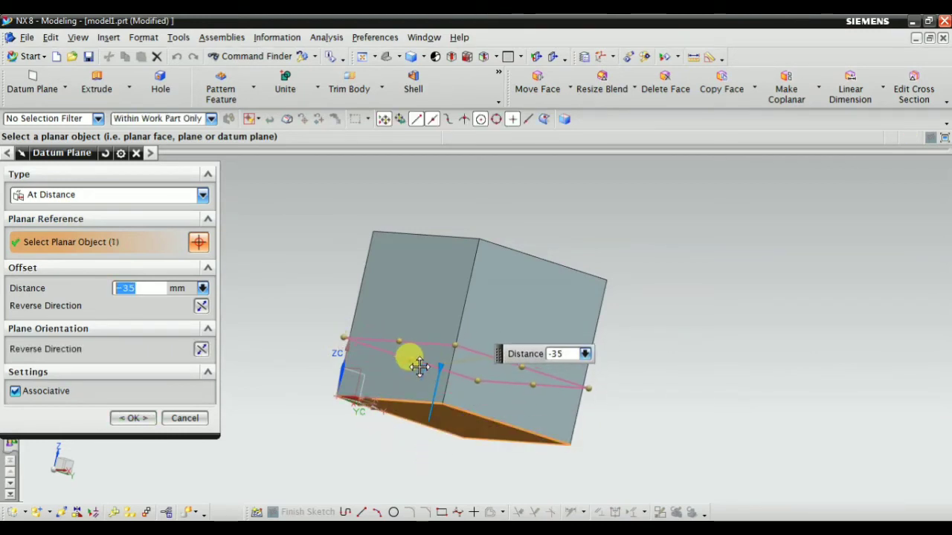
{"action": "left_click", "coordinate": [124, 417]}
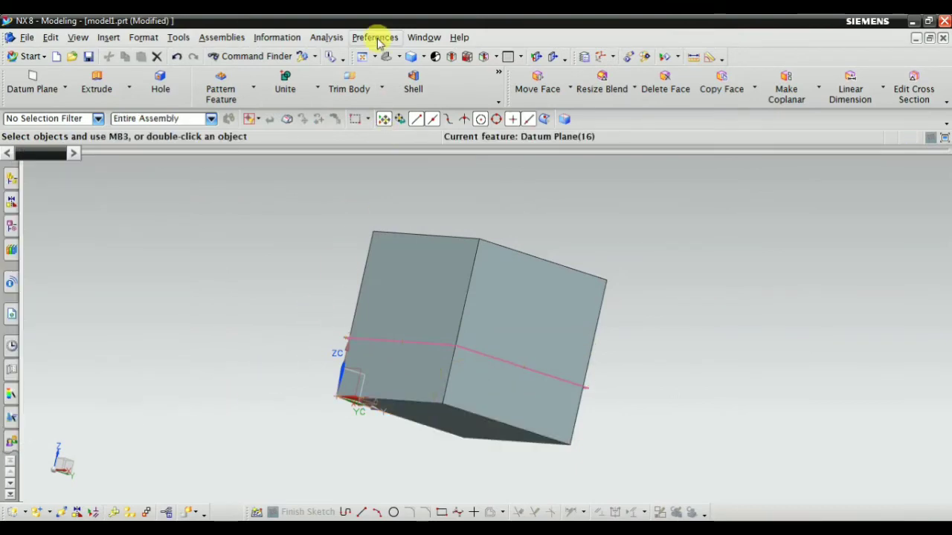
Step: Start a From Edges draft body with the datum plane as the parting object and the draw direction pointing up along ZC
{"action": "left_click", "coordinate": [384, 58]}
{"action": "middle_click_drag", "start_coordinate": [494, 325], "coordinate": [474, 242]}
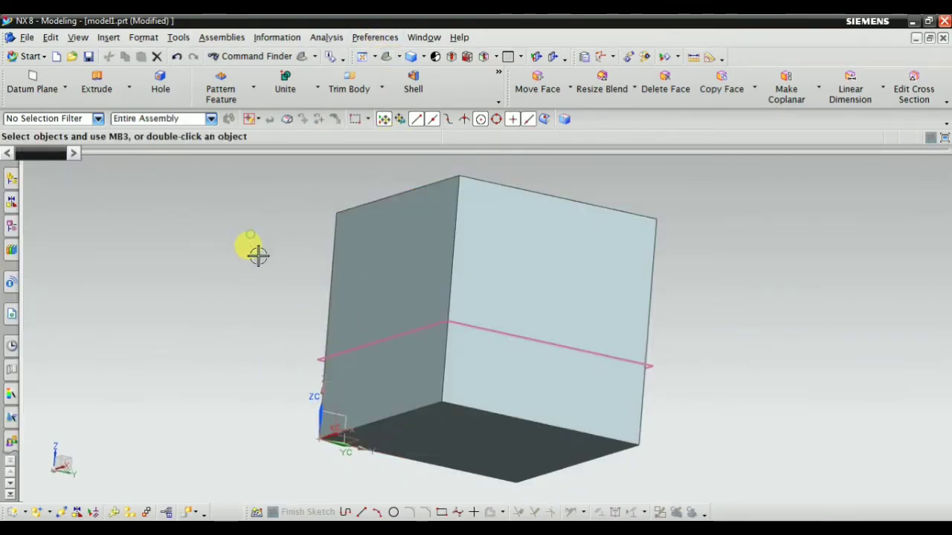
{"action": "scroll", "coordinate": [258, 255], "scroll_direction": "down", "scroll_amount": 1}
{"action": "left_click", "coordinate": [109, 38]}
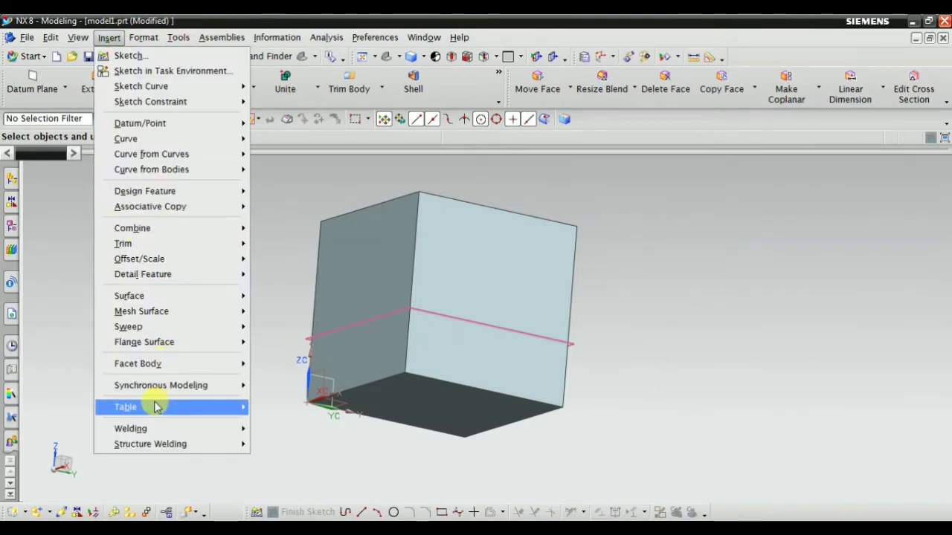
{"action": "mouse_move", "coordinate": [175, 274]}
{"action": "left_click", "coordinate": [301, 444]}
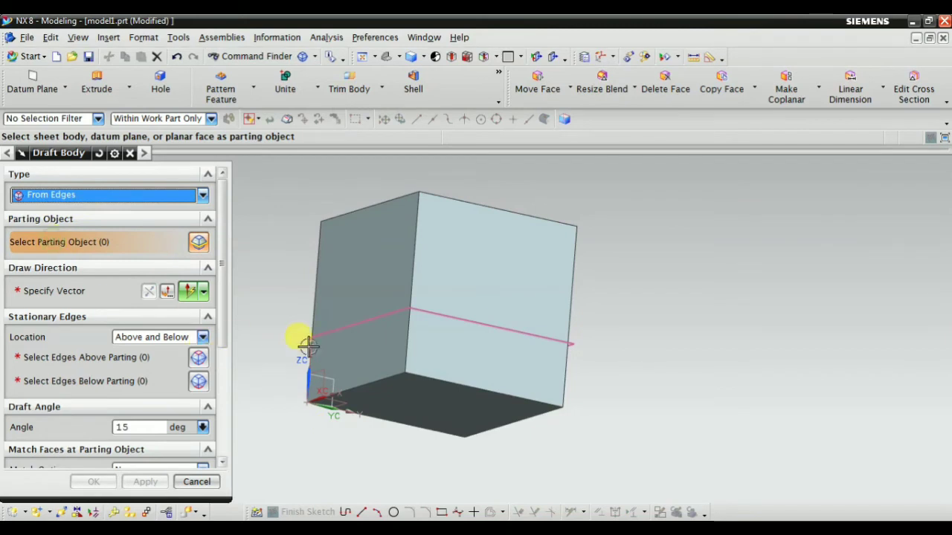
{"action": "mouse_move", "coordinate": [308, 346]}
{"action": "middle_mouse_down"}
{"action": "mouse_move", "coordinate": [315, 382]}
{"action": "mouse_move", "coordinate": [323, 335]}
{"action": "middle_mouse_up"}
{"action": "left_click", "coordinate": [362, 322]}
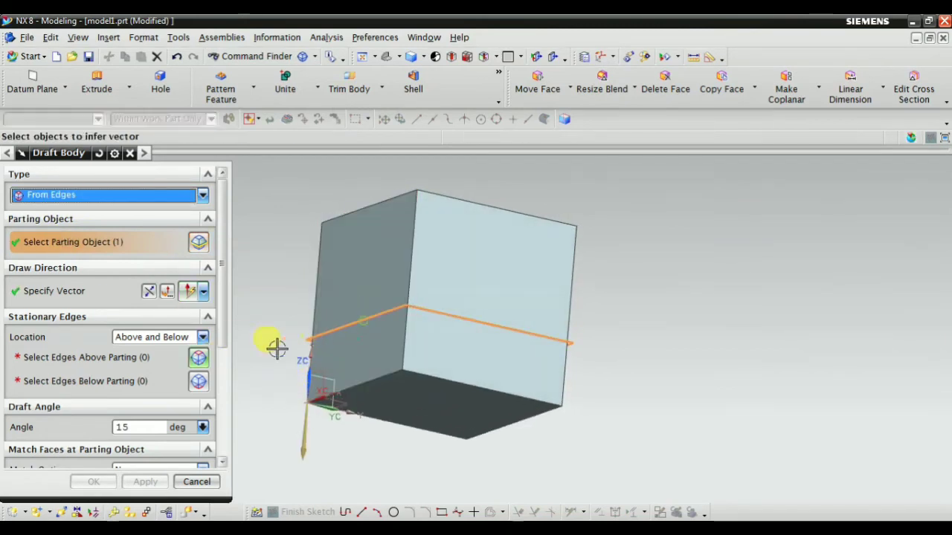
{"action": "left_click", "coordinate": [491, 295]}
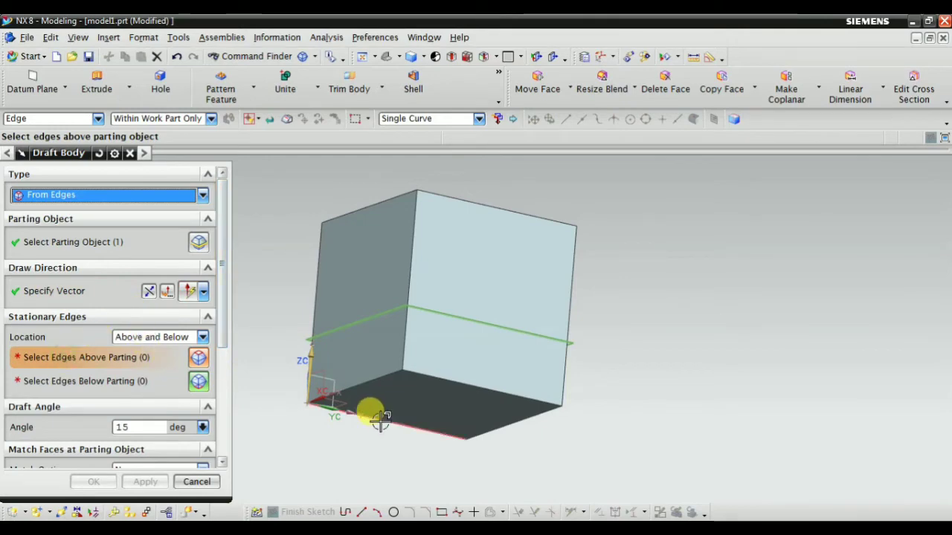
Step: Select one top edge as the stationary edge above parting and the matching bottom edge of the same face below parting
{"action": "middle_click_drag", "start_coordinate": [381, 420], "coordinate": [348, 448]}
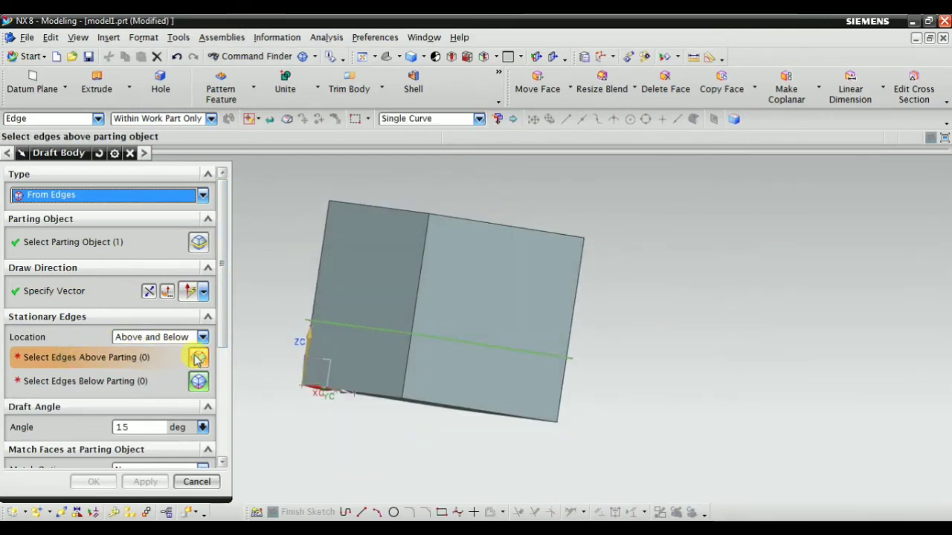
{"action": "middle_click_drag", "start_coordinate": [365, 281], "coordinate": [365, 248]}
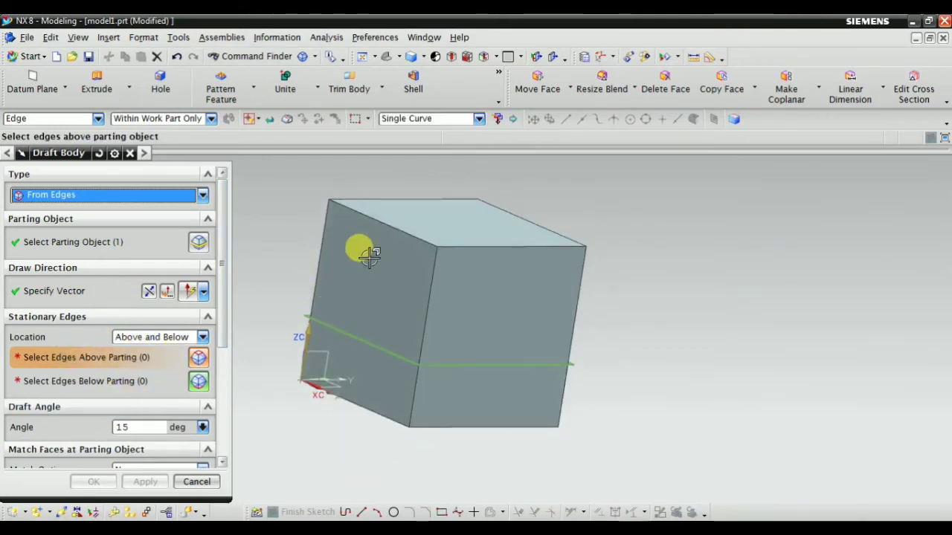
{"action": "left_click", "coordinate": [378, 222]}
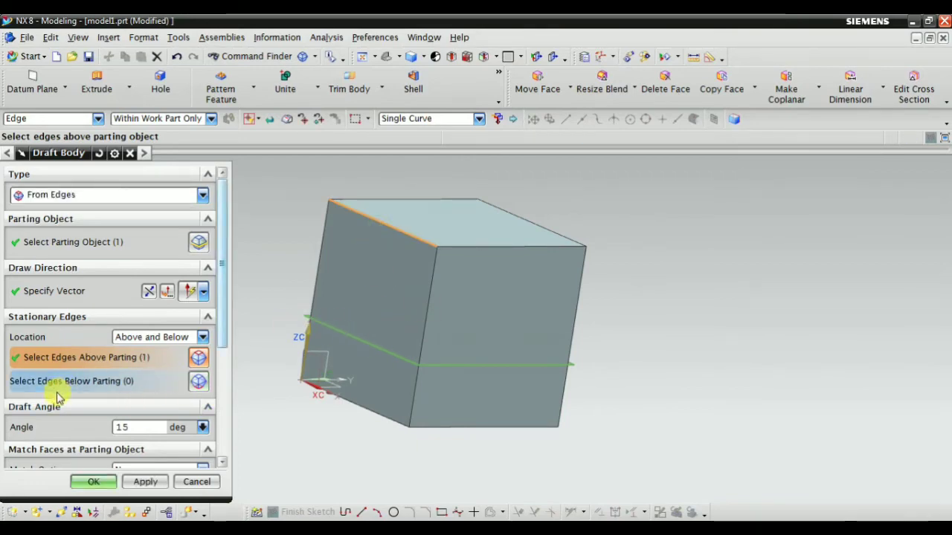
{"action": "left_click", "coordinate": [89, 380]}
{"action": "middle_click_drag", "start_coordinate": [346, 383], "coordinate": [340, 350]}
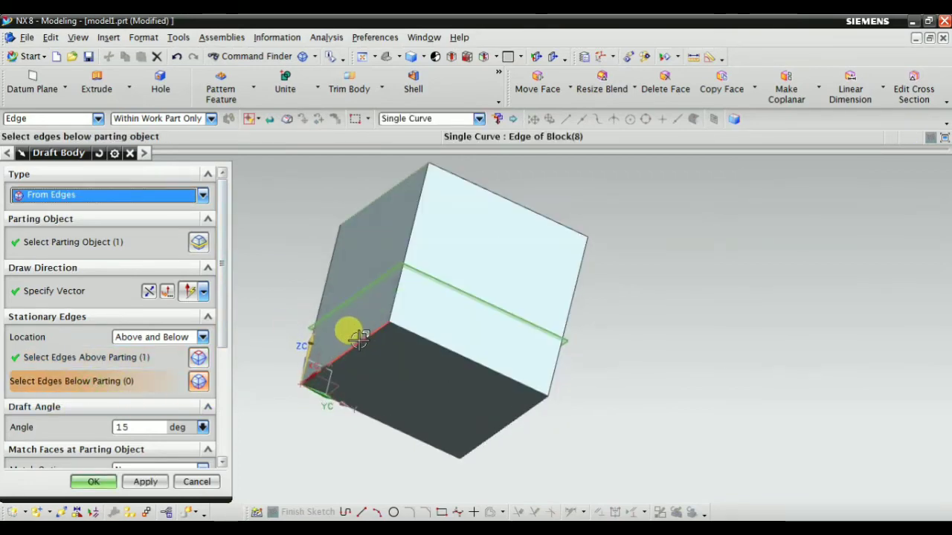
{"action": "left_click", "coordinate": [341, 335]}
Step: Preview the 15° draft above and below the parting plane with the match option at None
{"action": "scroll", "coordinate": [195, 411], "scroll_direction": "down", "scroll_amount": 3}
{"action": "scroll", "coordinate": [195, 412], "scroll_direction": "up", "scroll_amount": 3}
{"action": "scroll", "coordinate": [197, 427], "scroll_direction": "down", "scroll_amount": 5}
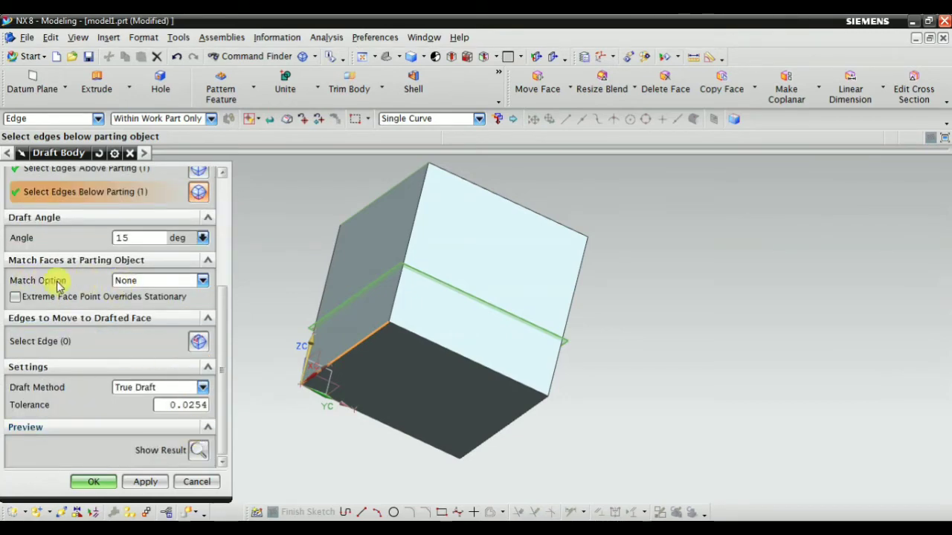
{"action": "left_click", "coordinate": [197, 450]}
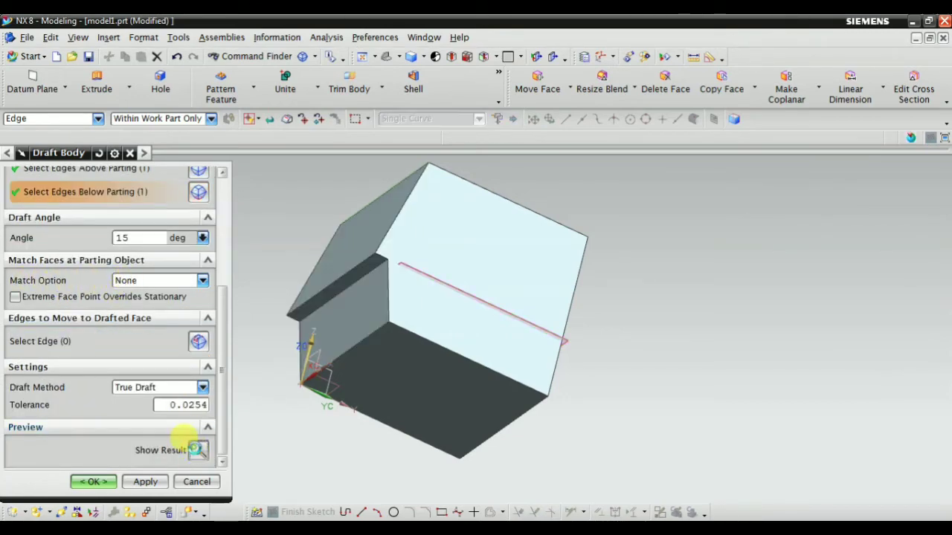
Step: Examine from several sides how the upper and lower drafted faces meet at the parting plane, then end the preview
{"action": "middle_click_drag", "start_coordinate": [350, 389], "coordinate": [314, 273]}
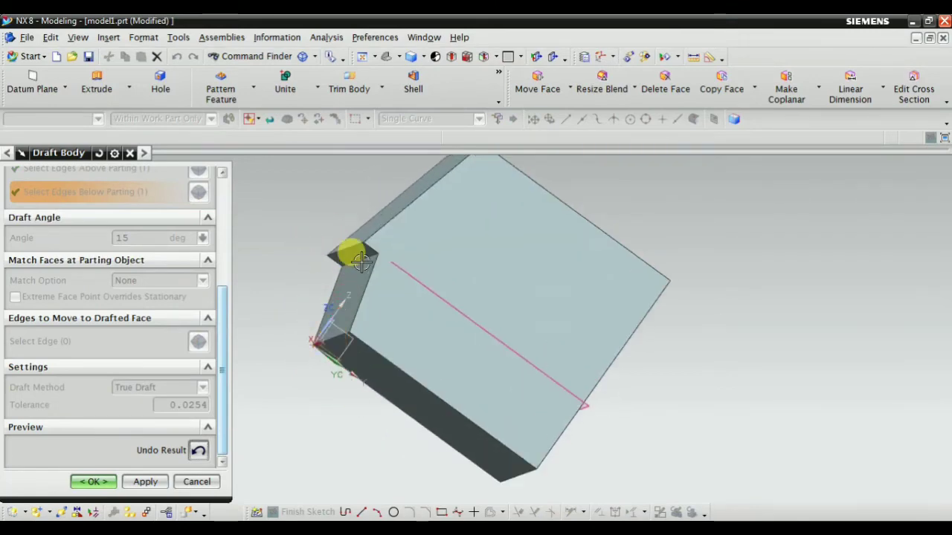
{"action": "scroll", "coordinate": [357, 288], "scroll_direction": "up", "scroll_amount": 2}
{"action": "middle_click_drag", "start_coordinate": [392, 438], "coordinate": [433, 295]}
{"action": "mouse_move", "coordinate": [409, 251]}
{"action": "middle_mouse_down"}
{"action": "mouse_move", "coordinate": [403, 216]}
{"action": "mouse_move", "coordinate": [399, 272]}
{"action": "mouse_move", "coordinate": [443, 234]}
{"action": "mouse_move", "coordinate": [393, 223]}
{"action": "mouse_move", "coordinate": [400, 235]}
{"action": "middle_mouse_up"}
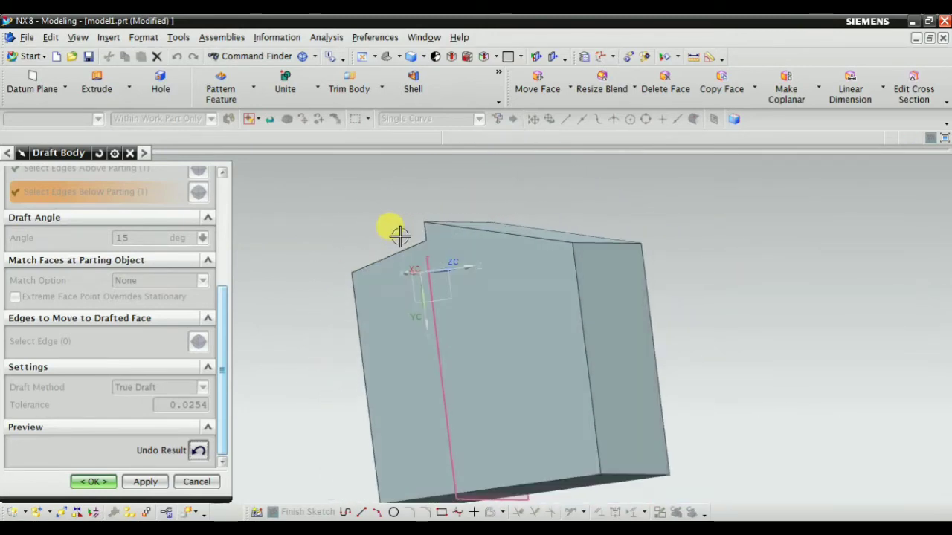
{"action": "middle_click_drag", "start_coordinate": [416, 304], "coordinate": [488, 291]}
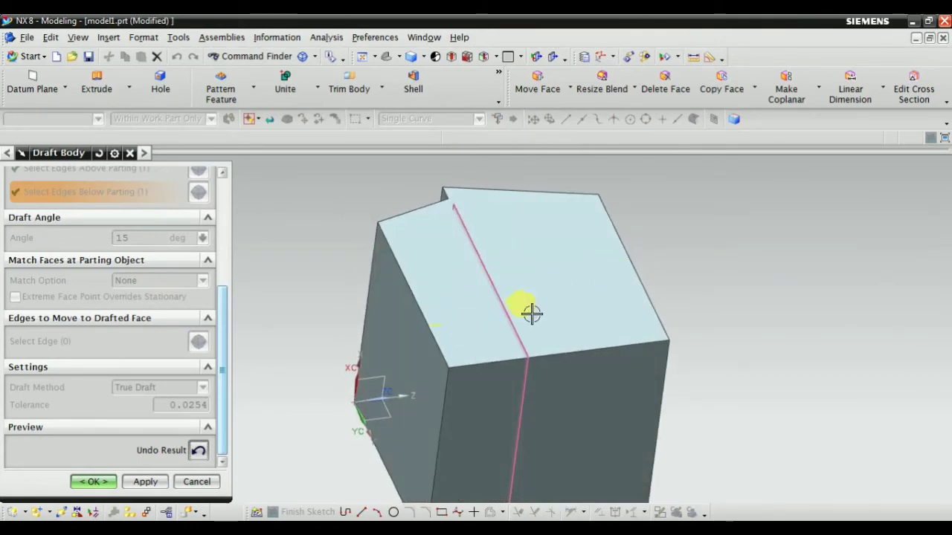
{"action": "middle_click_drag", "start_coordinate": [455, 290], "coordinate": [492, 251]}
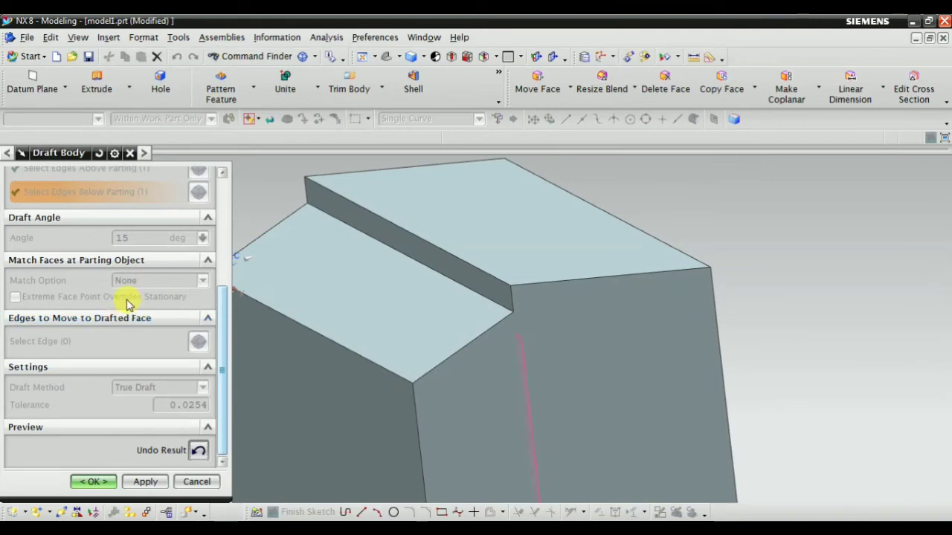
{"action": "middle_click_drag", "start_coordinate": [401, 312], "coordinate": [496, 277]}
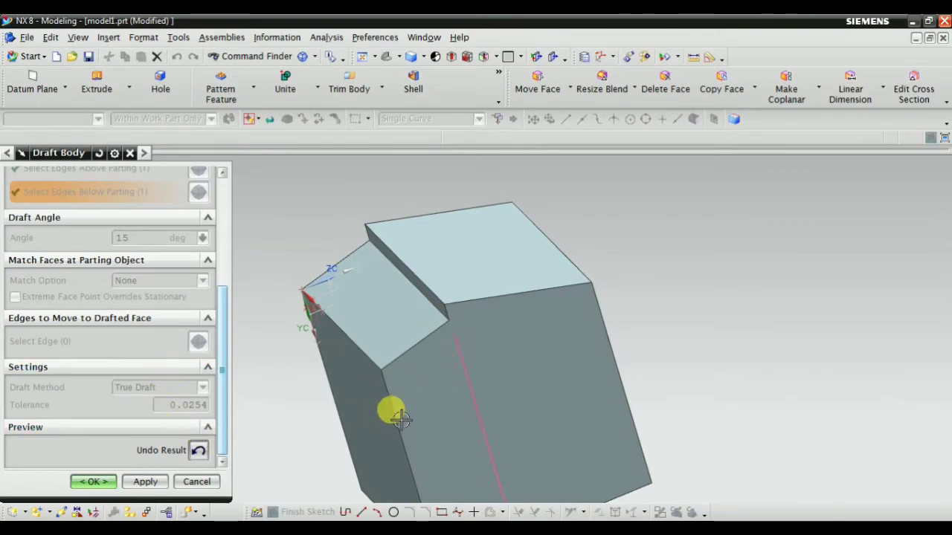
{"action": "middle_click_drag", "start_coordinate": [400, 418], "coordinate": [461, 304]}
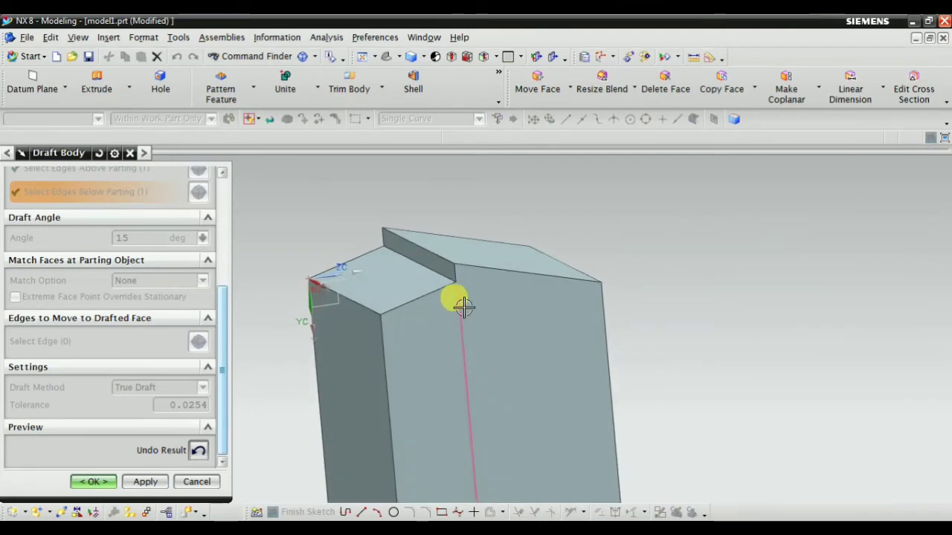
{"action": "scroll", "coordinate": [420, 263], "scroll_direction": "up", "scroll_amount": 3}
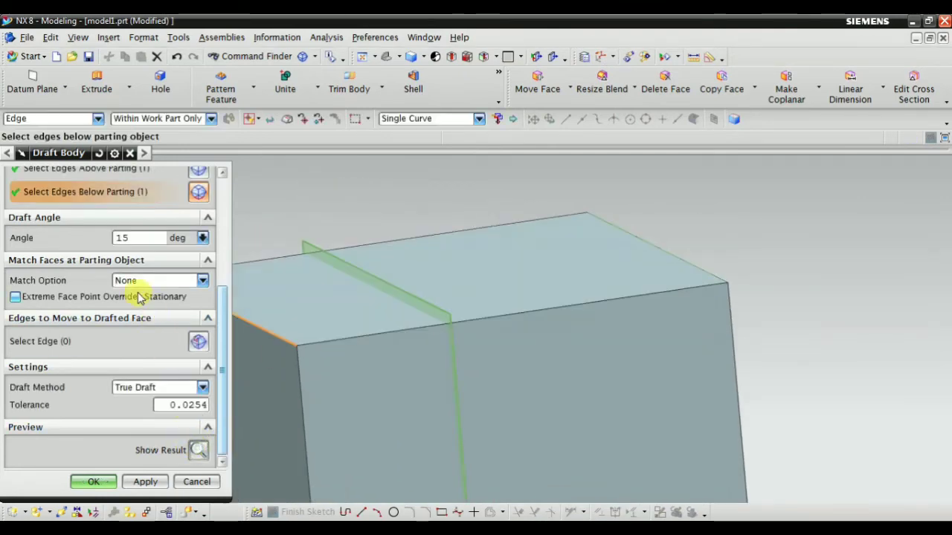
Step: Set the match option to Match All with no repair option, preview the draft in side view, and end the preview
{"action": "left_click", "coordinate": [152, 281]}
{"action": "left_click", "coordinate": [134, 305]}
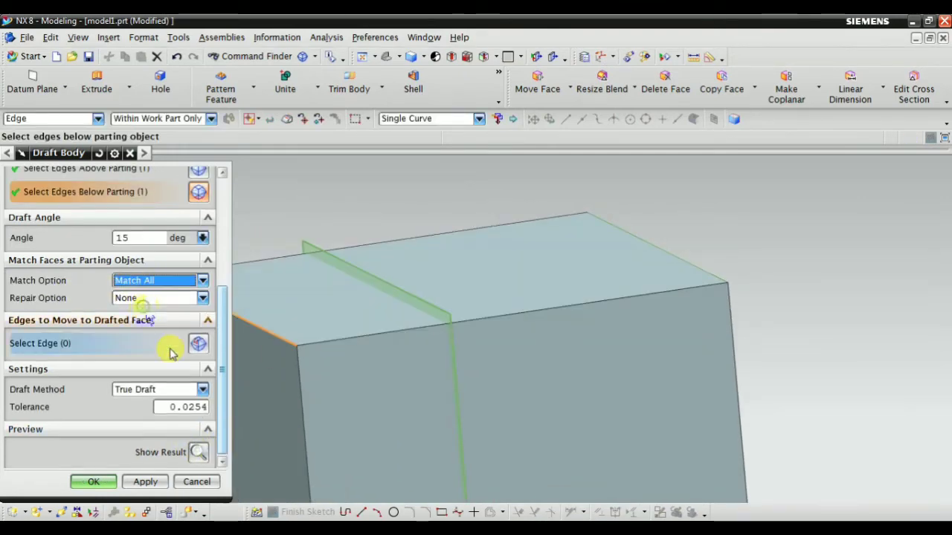
{"action": "left_click", "coordinate": [200, 455]}
{"action": "middle_click_drag", "start_coordinate": [476, 372], "coordinate": [408, 336]}
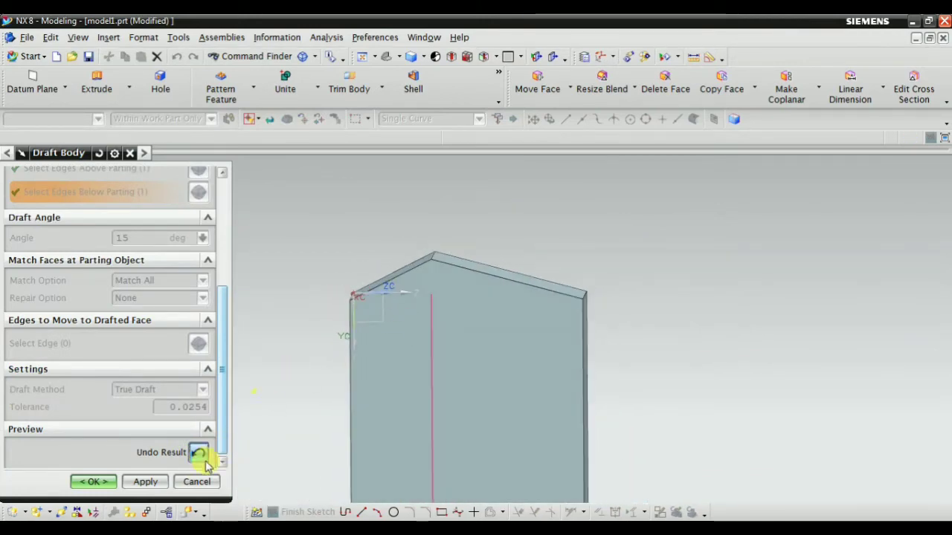
{"action": "left_click", "coordinate": [198, 454]}
{"action": "left_click", "coordinate": [198, 455]}
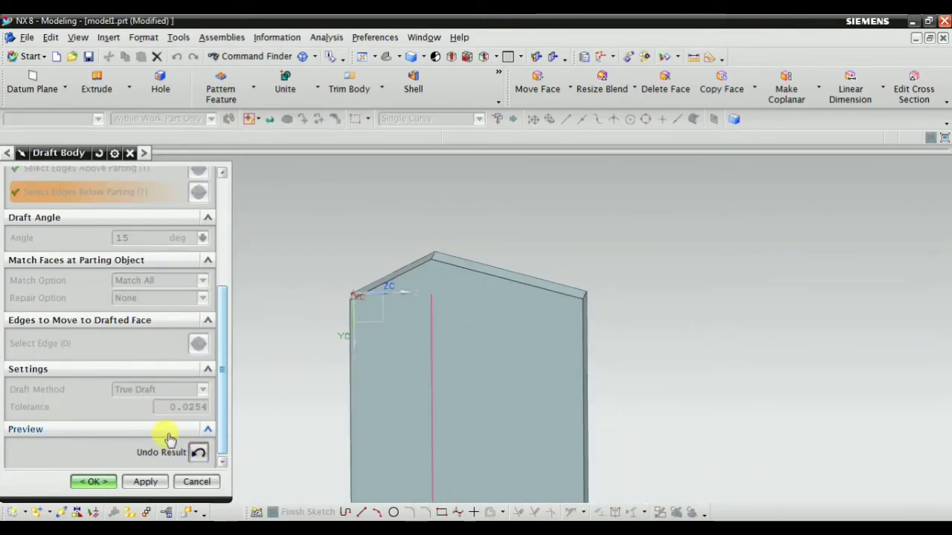
{"action": "left_click", "coordinate": [197, 452]}
Step: Return the match option to None, preview the unmatched draft for comparison, and end the preview
{"action": "left_click", "coordinate": [132, 280]}
{"action": "left_click", "coordinate": [127, 293]}
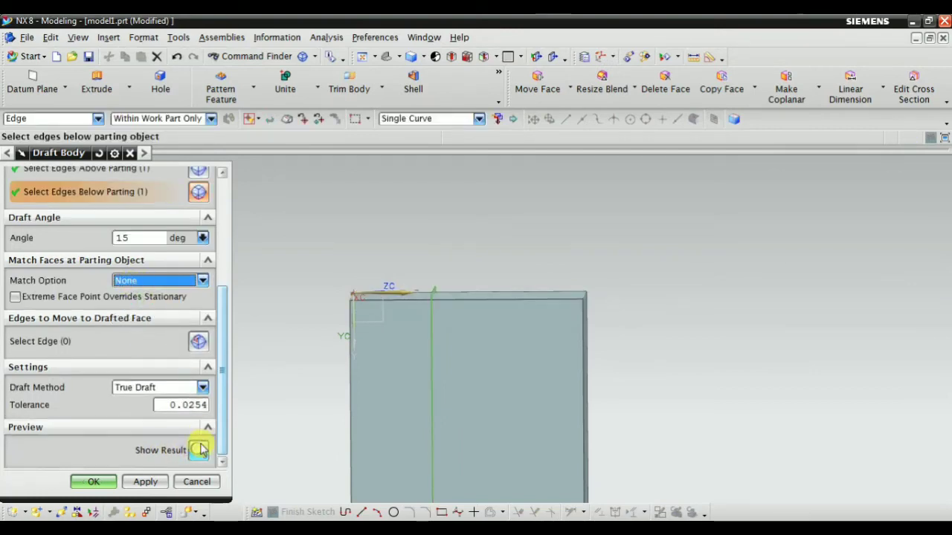
{"action": "left_click", "coordinate": [198, 451]}
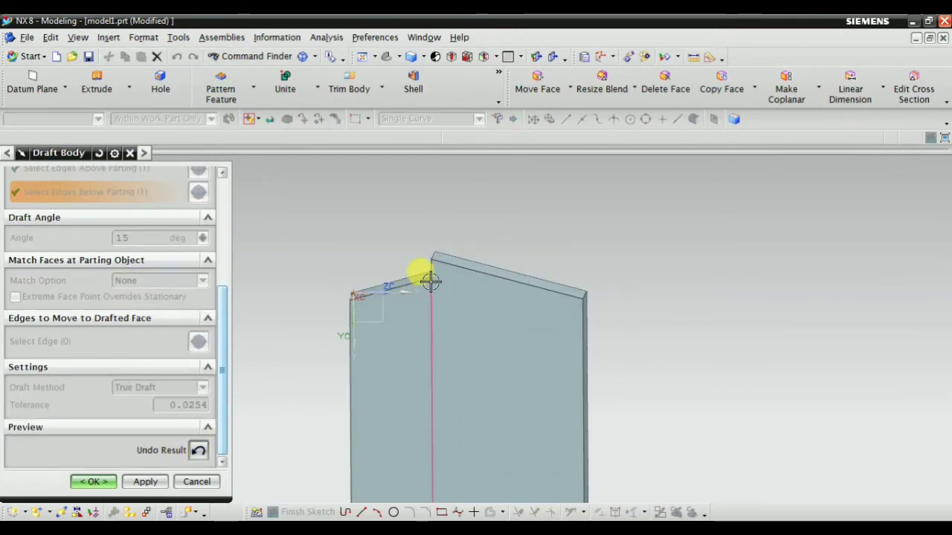
{"action": "left_click", "coordinate": [198, 451]}
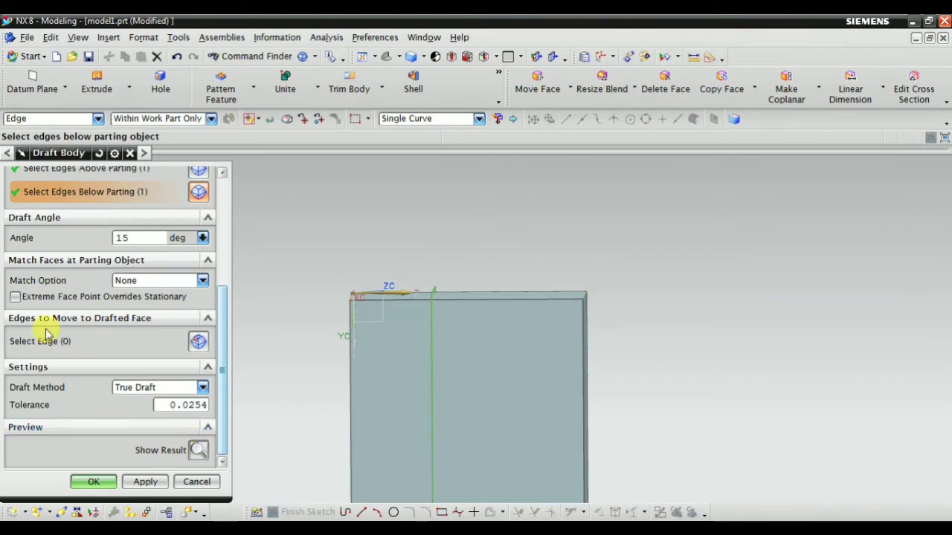
Step: Switch the match option back to Match All, inspect the matched faces in the preview, and end it
{"action": "left_click", "coordinate": [144, 280]}
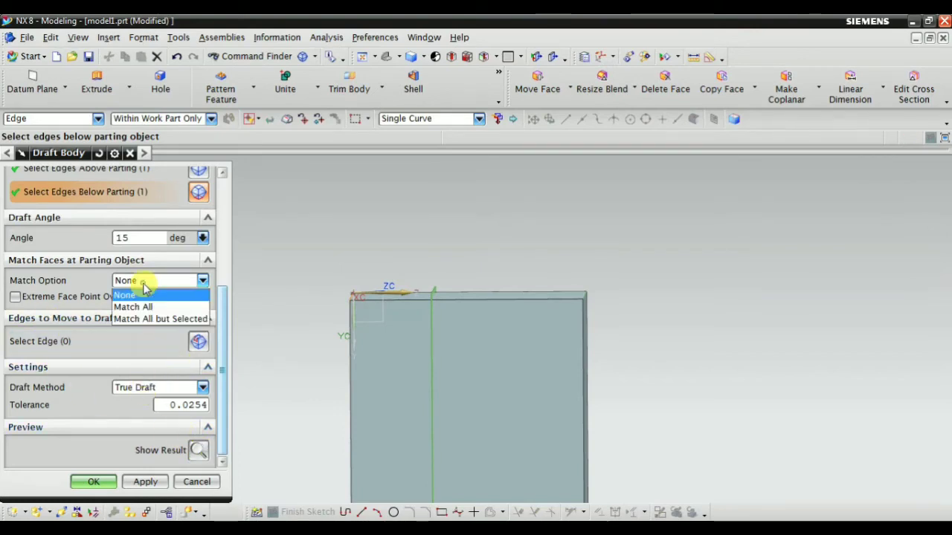
{"action": "left_click", "coordinate": [145, 304]}
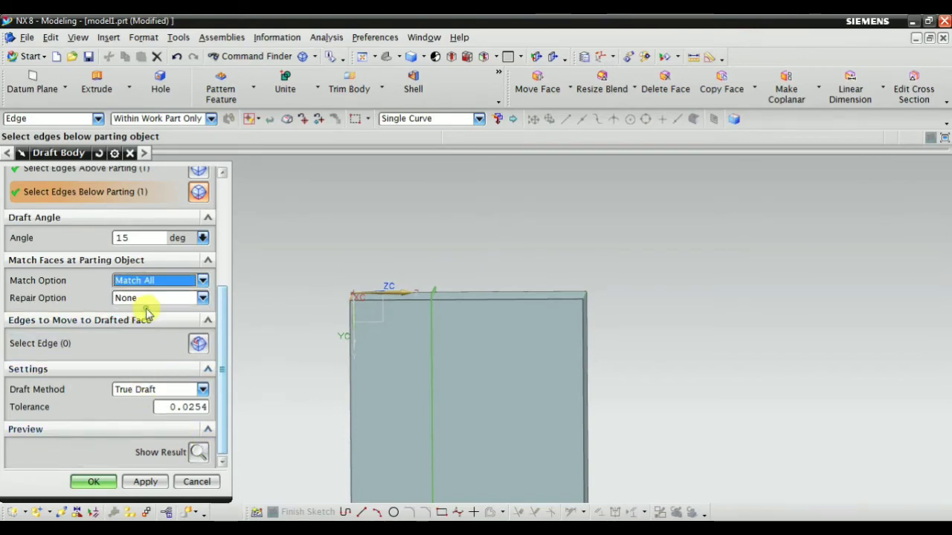
{"action": "left_click", "coordinate": [197, 452]}
{"action": "middle_click_drag", "start_coordinate": [353, 306], "coordinate": [494, 264]}
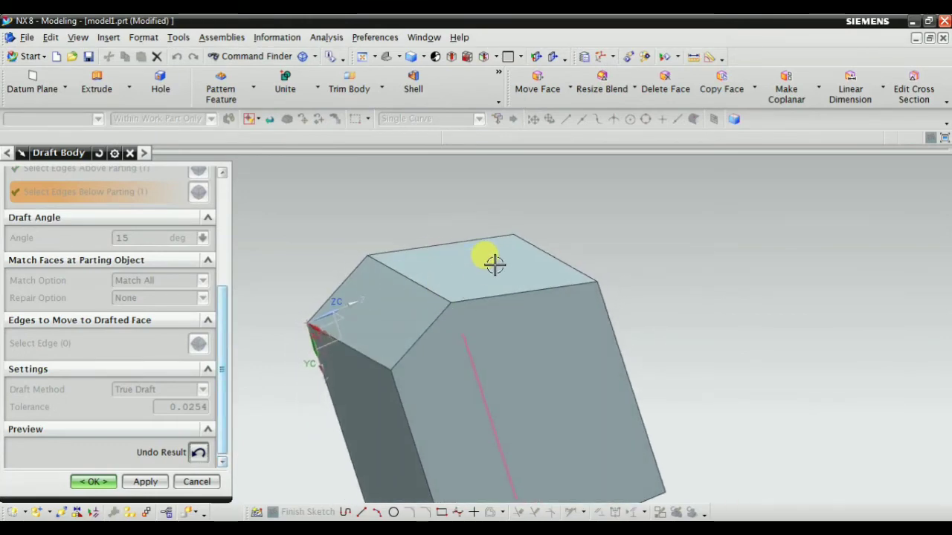
{"action": "middle_click_drag", "start_coordinate": [392, 291], "coordinate": [423, 272]}
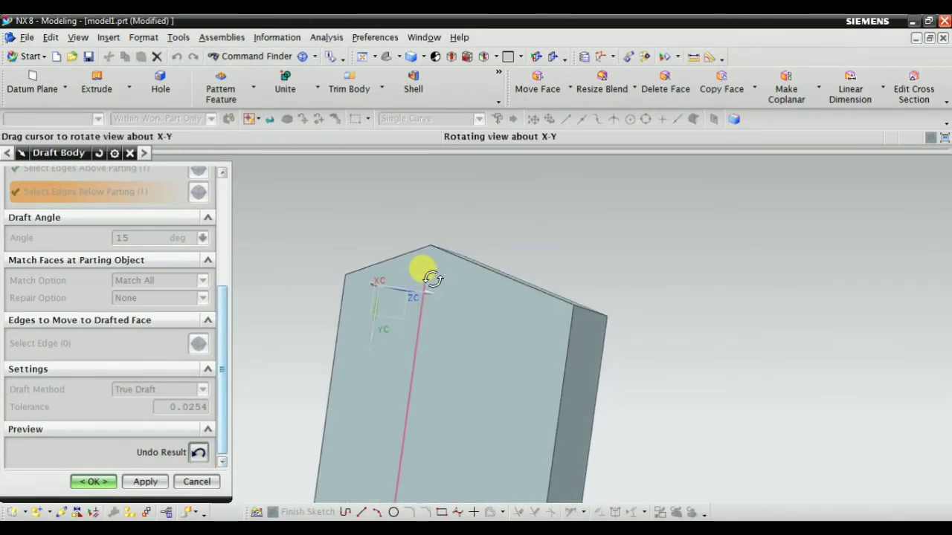
{"action": "left_click", "coordinate": [198, 452]}
Step: Add the other three edges of the block's top face to the stationary edges above the parting plane
{"action": "middle_click_drag", "start_coordinate": [351, 329], "coordinate": [255, 395]}
{"action": "scroll", "coordinate": [290, 335], "scroll_direction": "up", "scroll_amount": 1}
{"action": "scroll", "coordinate": [513, 364], "scroll_direction": "down", "scroll_amount": 2}
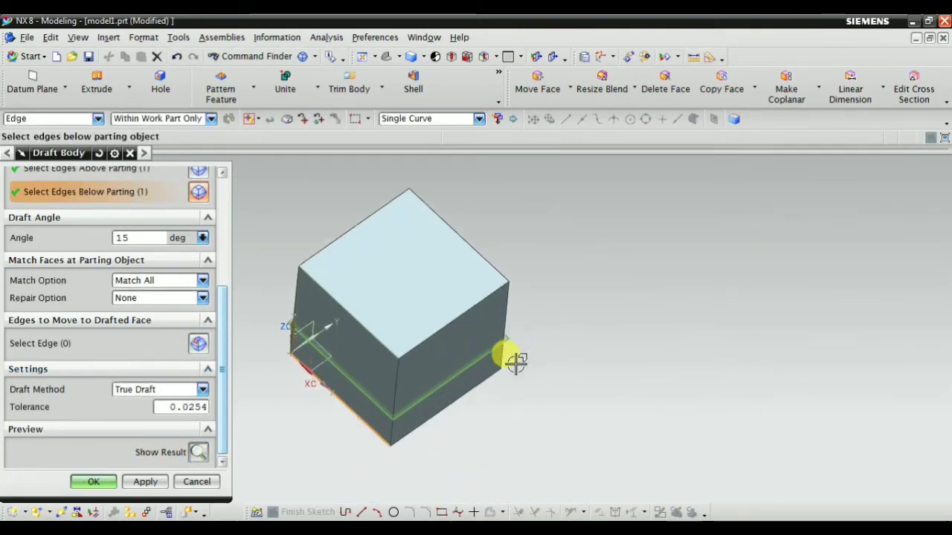
{"action": "middle_click_drag", "start_coordinate": [514, 363], "coordinate": [531, 335]}
{"action": "scroll", "coordinate": [294, 327], "scroll_direction": "up", "scroll_amount": 1}
{"action": "scroll", "coordinate": [179, 338], "scroll_direction": "up", "scroll_amount": 3}
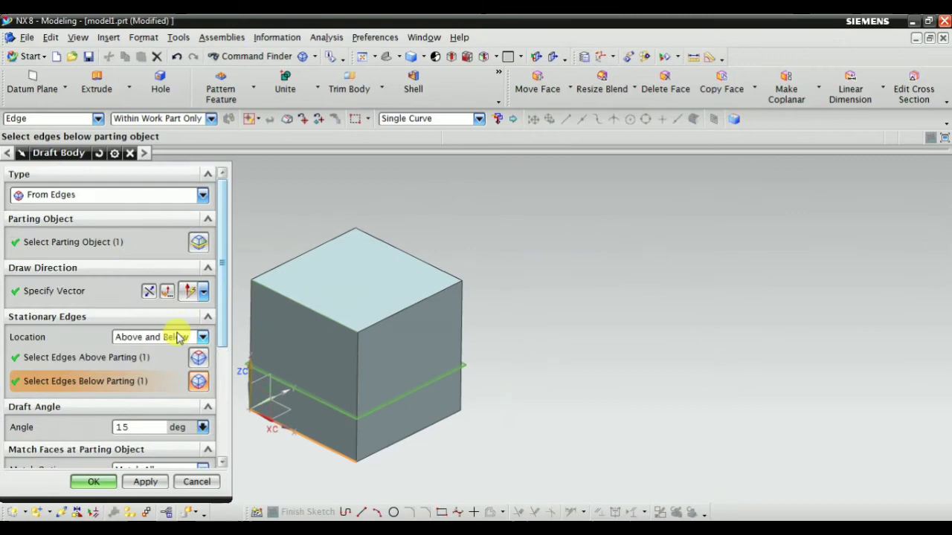
{"action": "left_click", "coordinate": [86, 356]}
{"action": "middle_click_drag", "start_coordinate": [387, 356], "coordinate": [388, 340]}
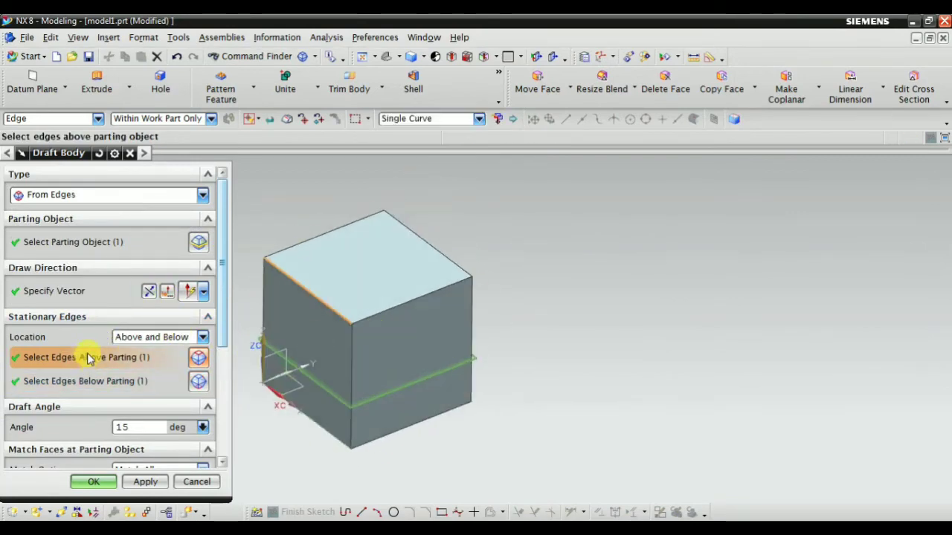
{"action": "left_click", "coordinate": [383, 304]}
{"action": "middle_click_drag", "start_coordinate": [516, 336], "coordinate": [558, 225]}
{"action": "left_click", "coordinate": [560, 225]}
{"action": "scroll", "coordinate": [503, 325], "scroll_direction": "down", "scroll_amount": 2}
{"action": "scroll", "coordinate": [547, 220], "scroll_direction": "up", "scroll_amount": 2}
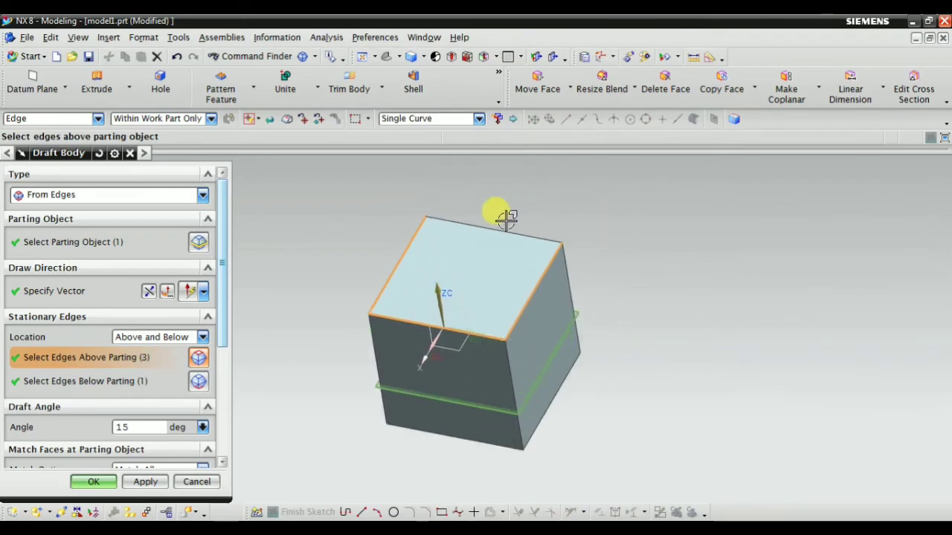
{"action": "left_click", "coordinate": [497, 233]}
{"action": "middle_click_drag", "start_coordinate": [497, 233], "coordinate": [404, 288]}
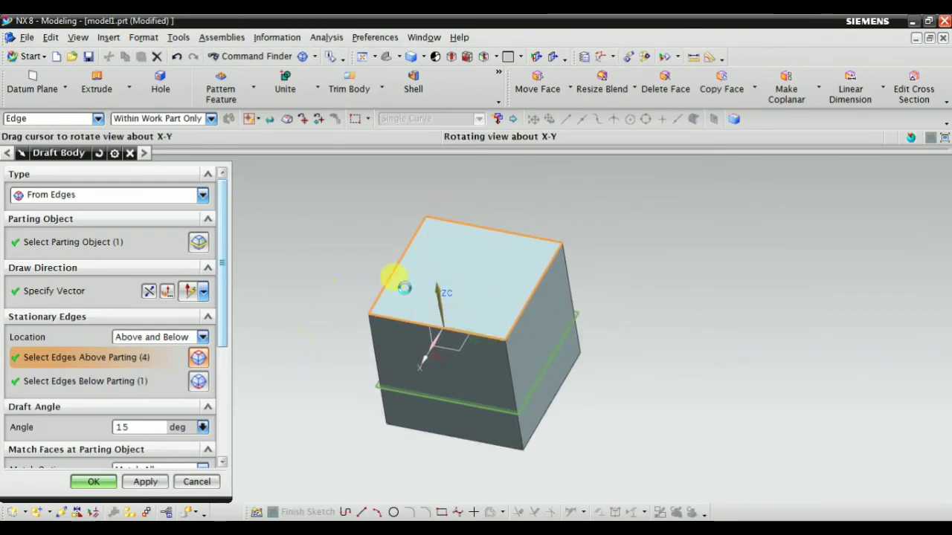
Step: Add the other three edges of the block's bottom face to the stationary edges below the parting plane
{"action": "left_click", "coordinate": [132, 381]}
{"action": "middle_click_drag", "start_coordinate": [327, 386], "coordinate": [402, 271]}
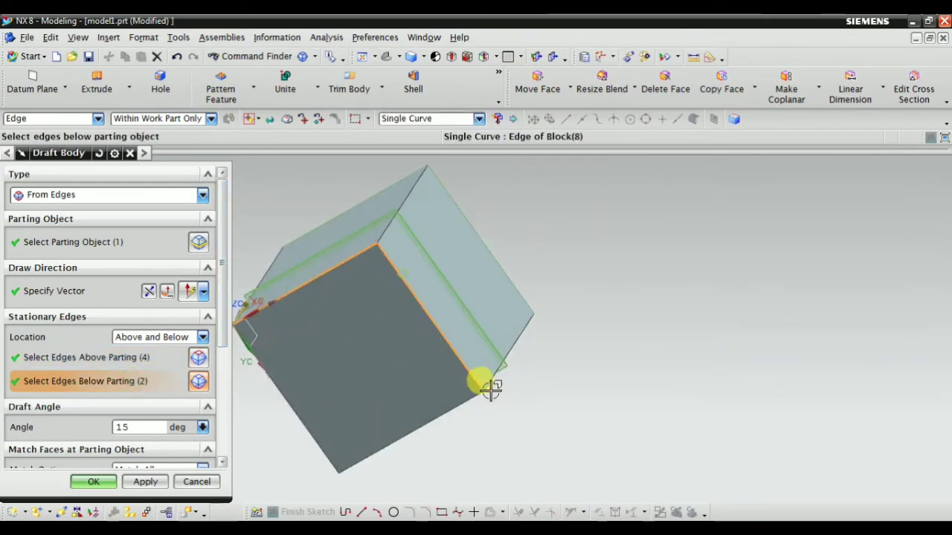
{"action": "left_click", "coordinate": [487, 384]}
{"action": "middle_click_drag", "start_coordinate": [486, 385], "coordinate": [375, 365]}
{"action": "left_click", "coordinate": [380, 356]}
{"action": "scroll", "coordinate": [403, 295], "scroll_direction": "down", "scroll_amount": 3}
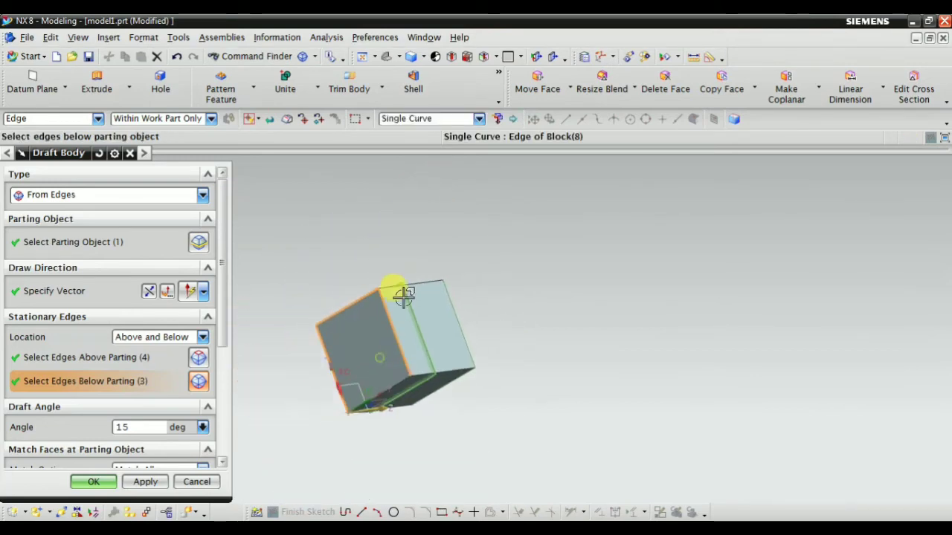
{"action": "scroll", "coordinate": [405, 376], "scroll_direction": "up", "scroll_amount": 1}
{"action": "left_click", "coordinate": [398, 378]}
{"action": "middle_click_drag", "start_coordinate": [317, 266], "coordinate": [357, 391]}
{"action": "left_click", "coordinate": [385, 59]}
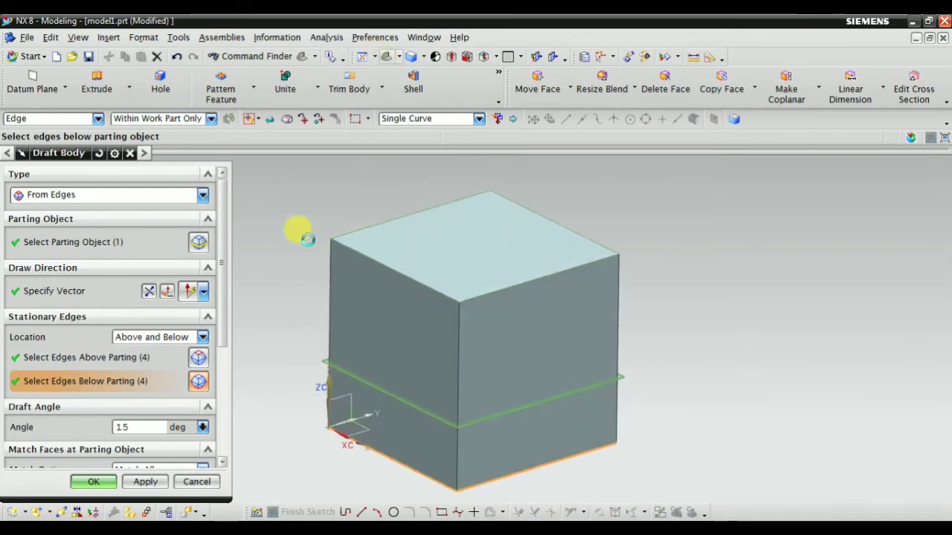
Step: Preview the Match All draft with all four edges stationary above and below the parting plane, and end the preview
{"action": "scroll", "coordinate": [149, 357], "scroll_direction": "down", "scroll_amount": 5}
{"action": "left_click", "coordinate": [198, 450]}
{"action": "scroll", "coordinate": [374, 365], "scroll_direction": "down", "scroll_amount": 2}
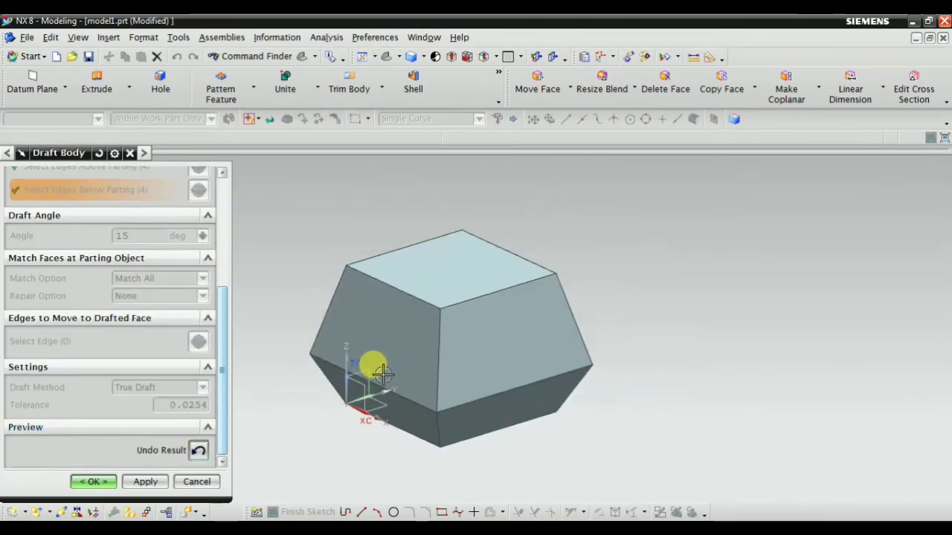
{"action": "middle_click_drag", "start_coordinate": [374, 365], "coordinate": [233, 445]}
{"action": "left_click", "coordinate": [198, 450]}
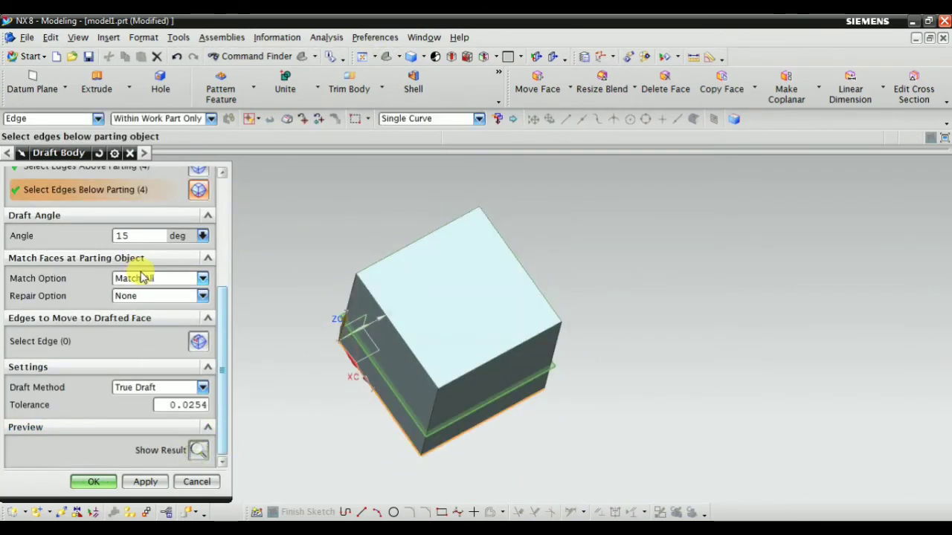
Step: Set the match option to Match All but Selected with Repair with Blends, preview the draft, and end the preview
{"action": "left_click", "coordinate": [143, 281]}
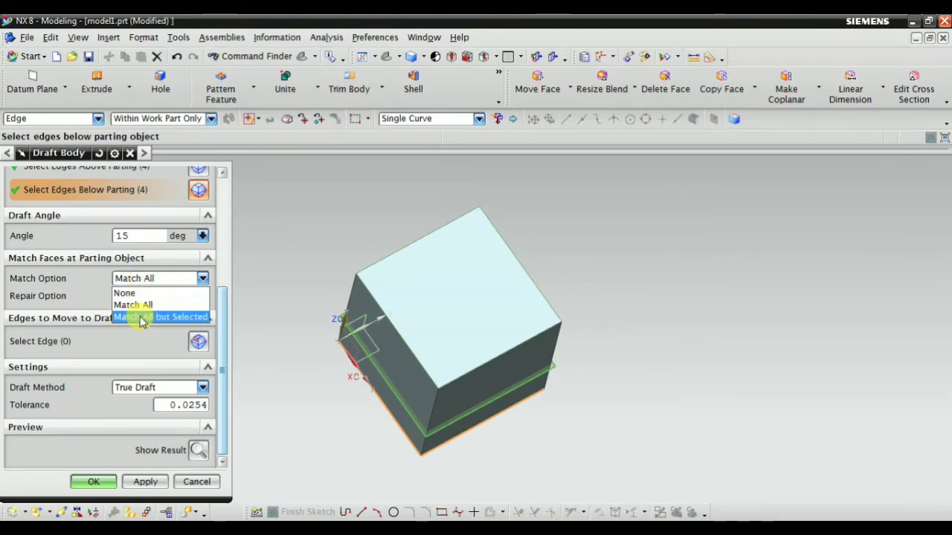
{"action": "left_click", "coordinate": [143, 317]}
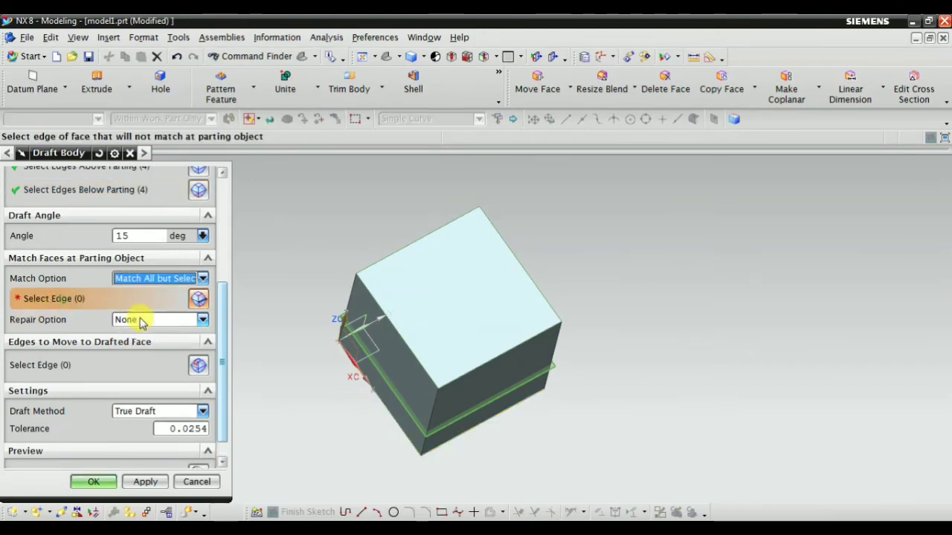
{"action": "middle_click_drag", "start_coordinate": [349, 320], "coordinate": [385, 295]}
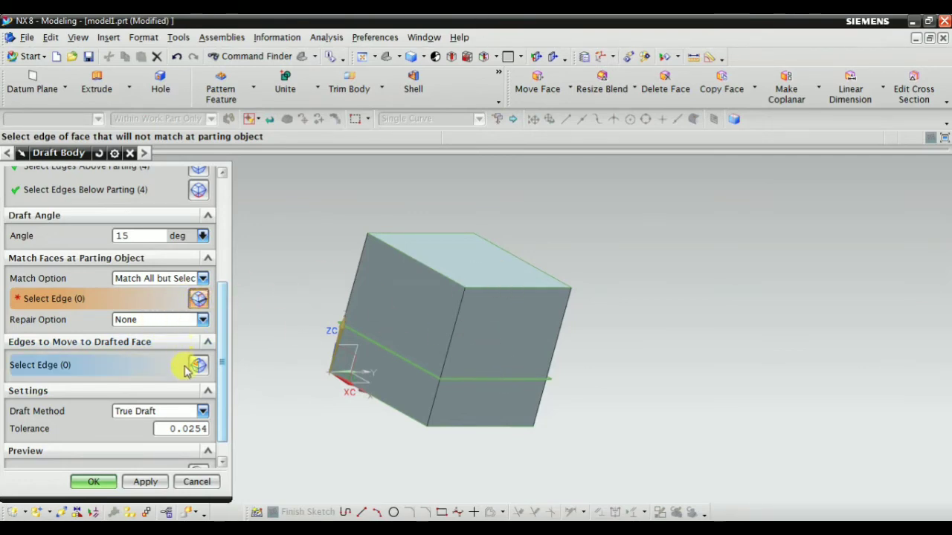
{"action": "left_click", "coordinate": [166, 320]}
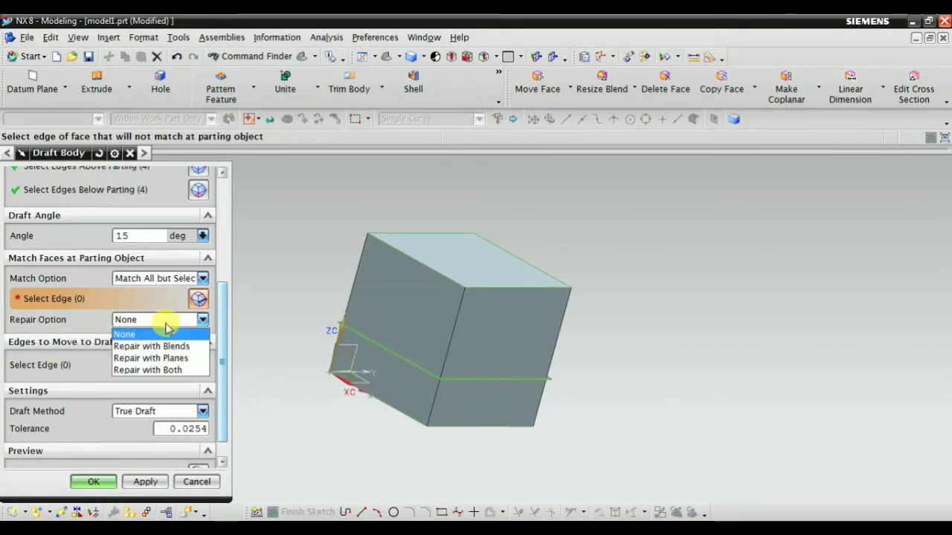
{"action": "left_click", "coordinate": [168, 347]}
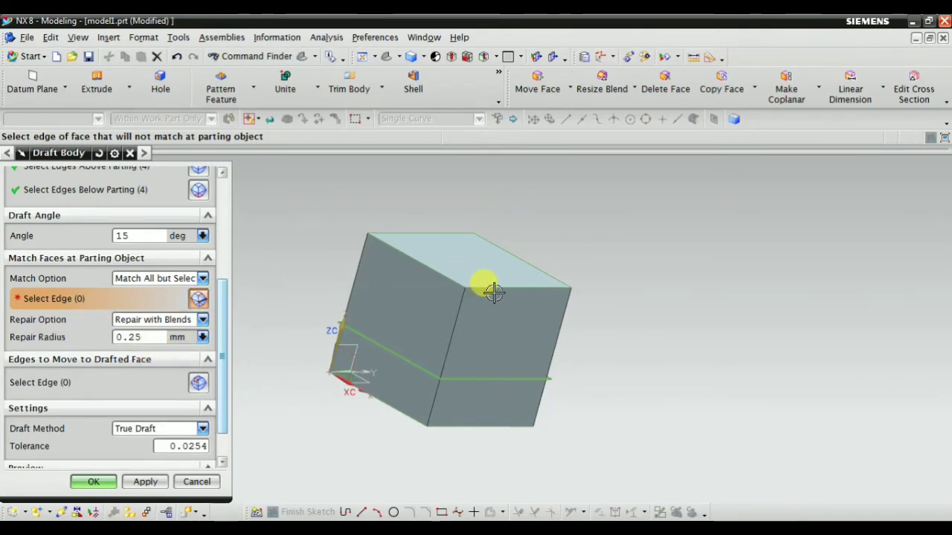
{"action": "scroll", "coordinate": [202, 432], "scroll_direction": "down", "scroll_amount": 1}
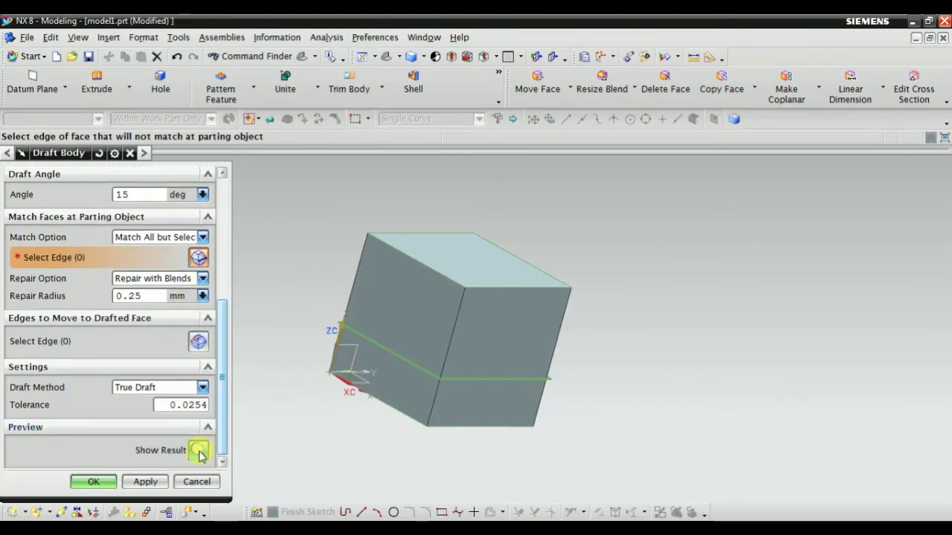
{"action": "left_click", "coordinate": [198, 452]}
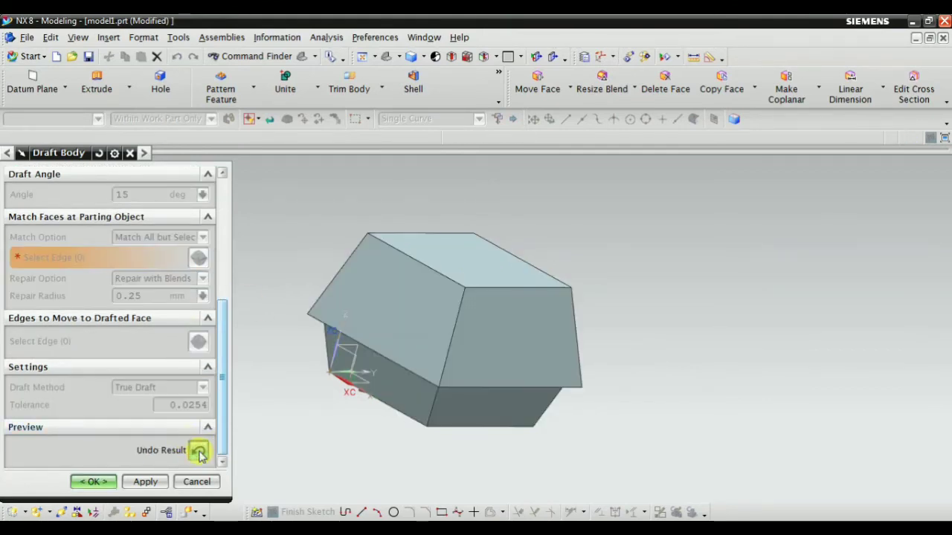
{"action": "left_click", "coordinate": [199, 451]}
Step: Create the draft body without selecting any unmatched edge, and inspect the step around its parting line
{"action": "mouse_move", "coordinate": [383, 348]}
{"action": "middle_mouse_down"}
{"action": "mouse_move", "coordinate": [393, 329]}
{"action": "mouse_move", "coordinate": [401, 355]}
{"action": "mouse_move", "coordinate": [394, 365]}
{"action": "mouse_move", "coordinate": [387, 356]}
{"action": "middle_mouse_up"}
{"action": "scroll", "coordinate": [166, 228], "scroll_direction": "up", "scroll_amount": 5}
{"action": "scroll", "coordinate": [171, 311], "scroll_direction": "down", "scroll_amount": 2}
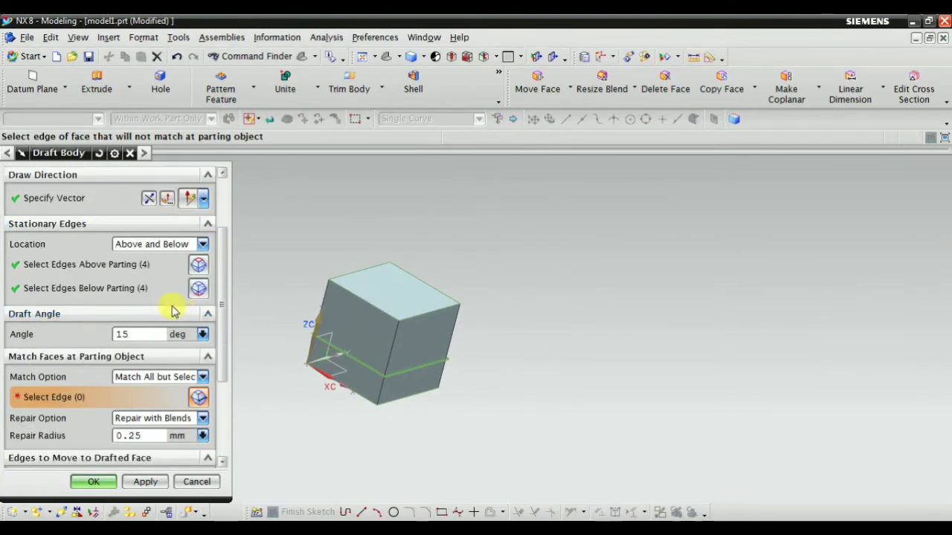
{"action": "left_click", "coordinate": [95, 266]}
{"action": "middle_click_drag", "start_coordinate": [287, 350], "coordinate": [251, 285]}
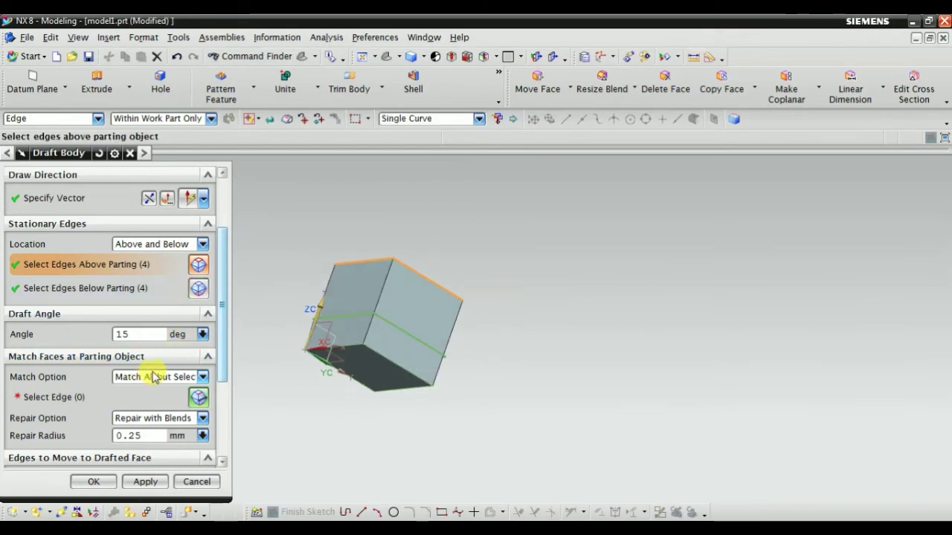
{"action": "left_click", "coordinate": [197, 398]}
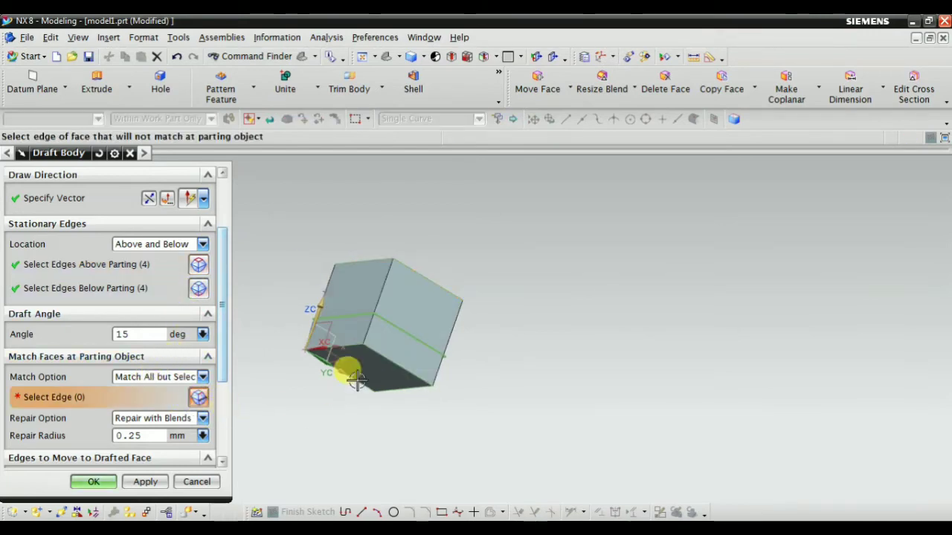
{"action": "scroll", "coordinate": [357, 379], "scroll_direction": "up", "scroll_amount": 3}
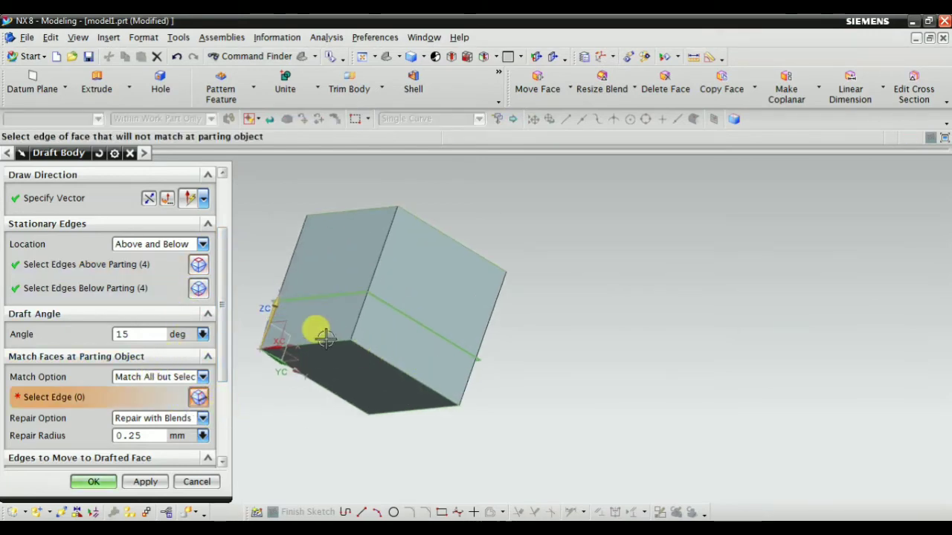
{"action": "middle_click_drag", "start_coordinate": [319, 332], "coordinate": [252, 384]}
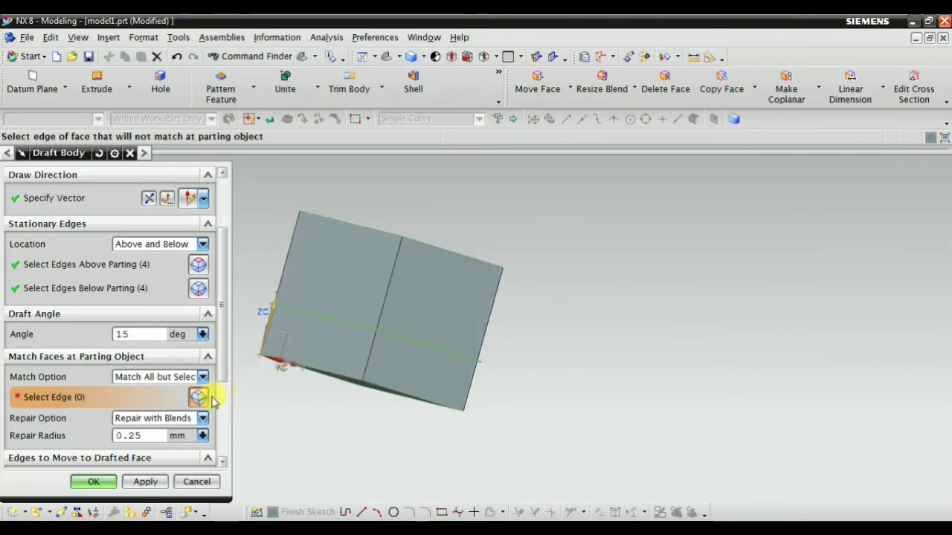
{"action": "middle_click_drag", "start_coordinate": [390, 377], "coordinate": [377, 341]}
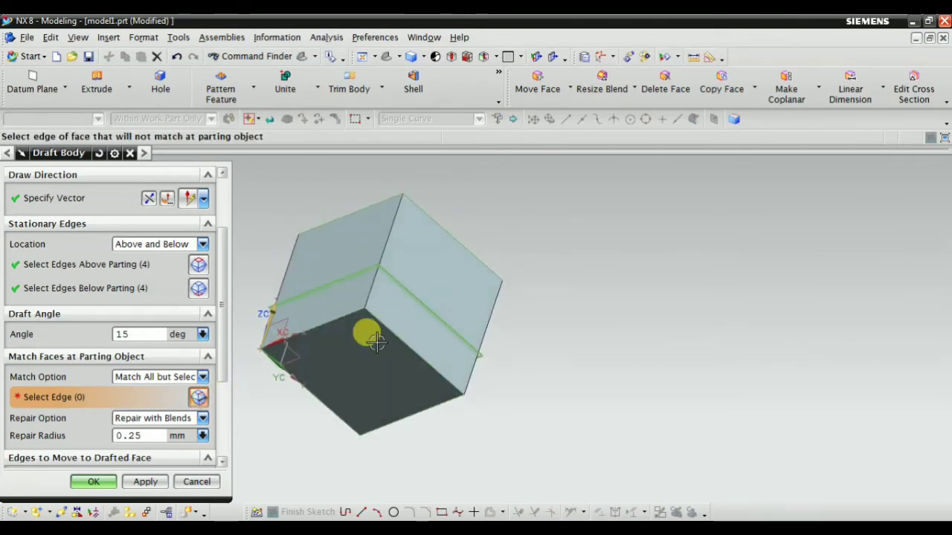
{"action": "left_click", "coordinate": [92, 481]}
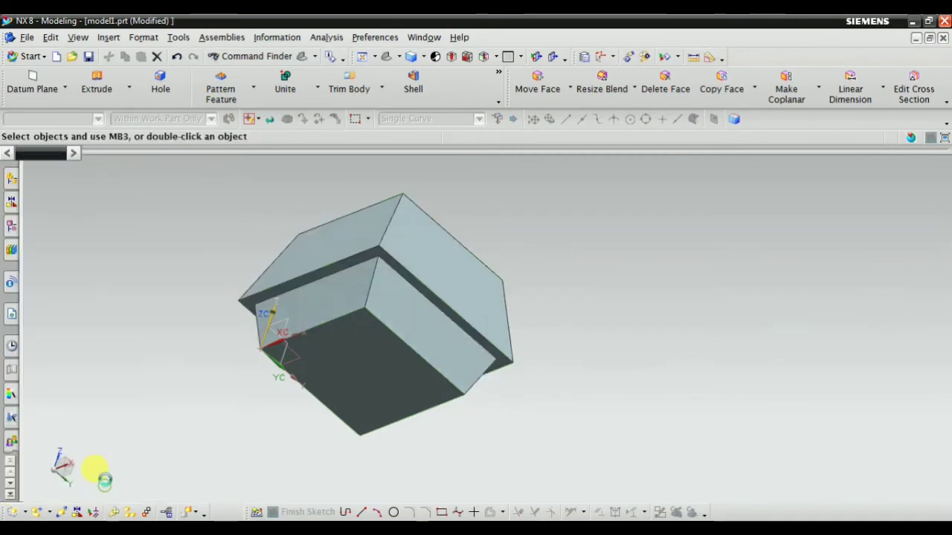
{"action": "middle_click_drag", "start_coordinate": [342, 383], "coordinate": [374, 316]}
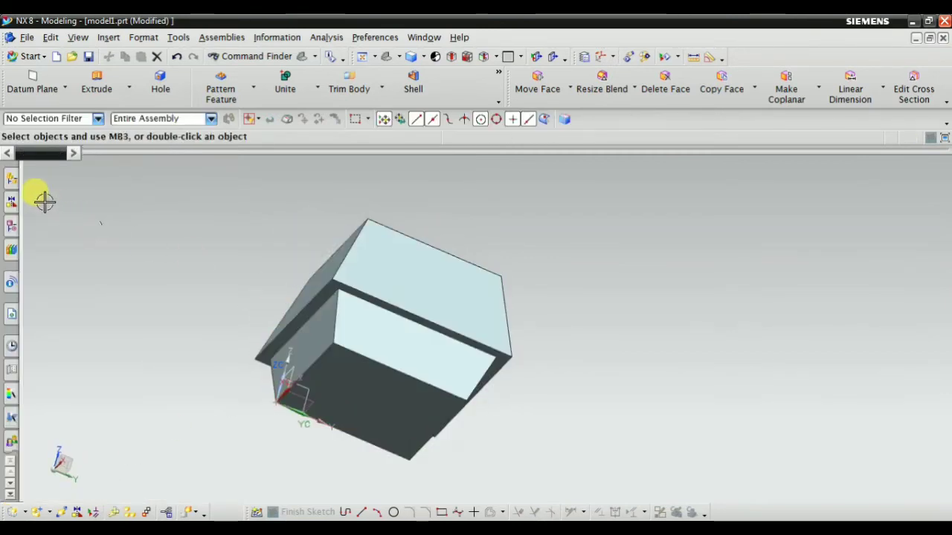
Step: Reopen the Draft Body feature, set Match All but Selected, and pick the top edge of the +X face as unmatched
{"action": "left_click", "coordinate": [12, 228]}
{"action": "double_click", "coordinate": [77, 310]}
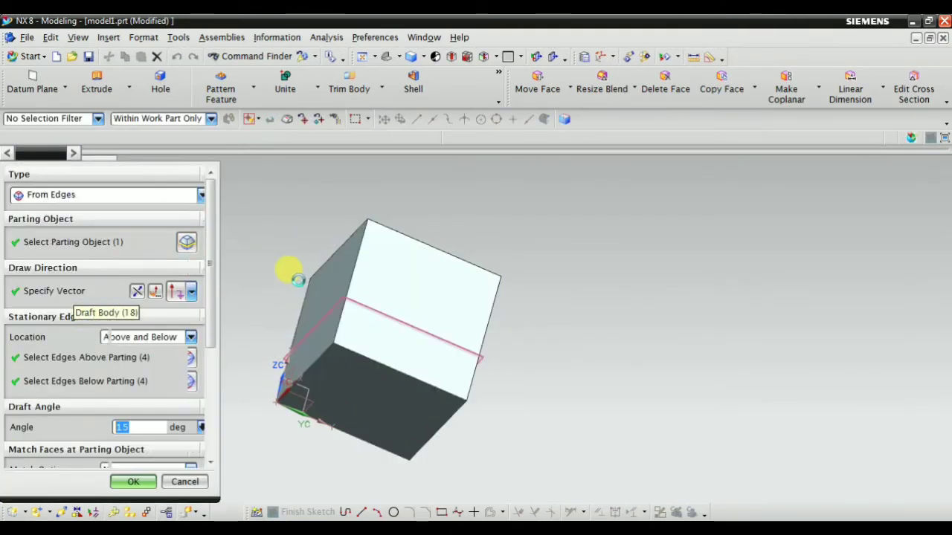
{"action": "left_click", "coordinate": [388, 57]}
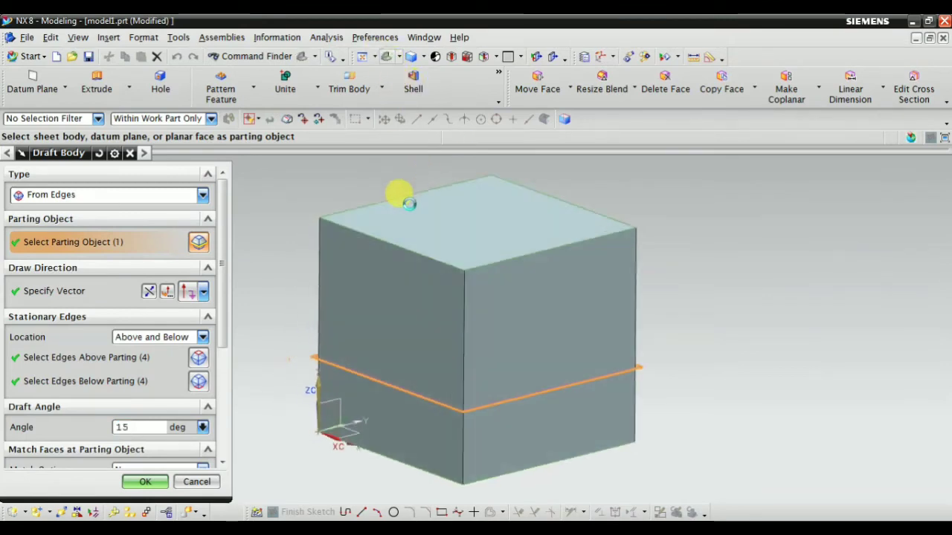
{"action": "scroll", "coordinate": [169, 354], "scroll_direction": "down", "scroll_amount": 3}
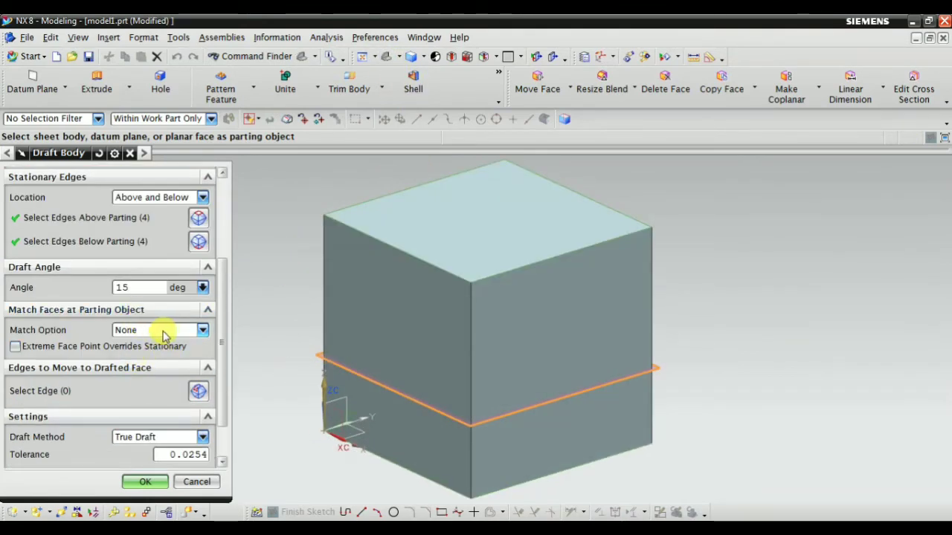
{"action": "left_click", "coordinate": [164, 331]}
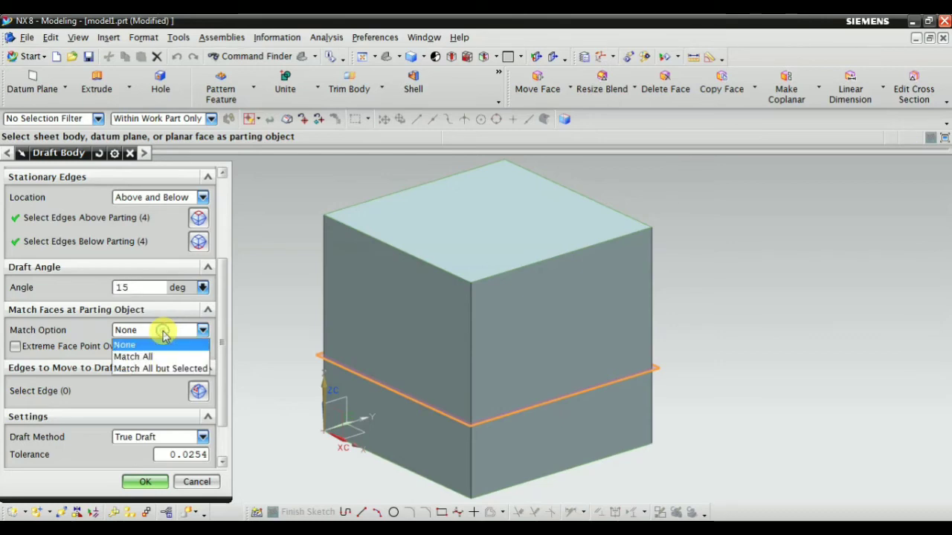
{"action": "left_click", "coordinate": [160, 366]}
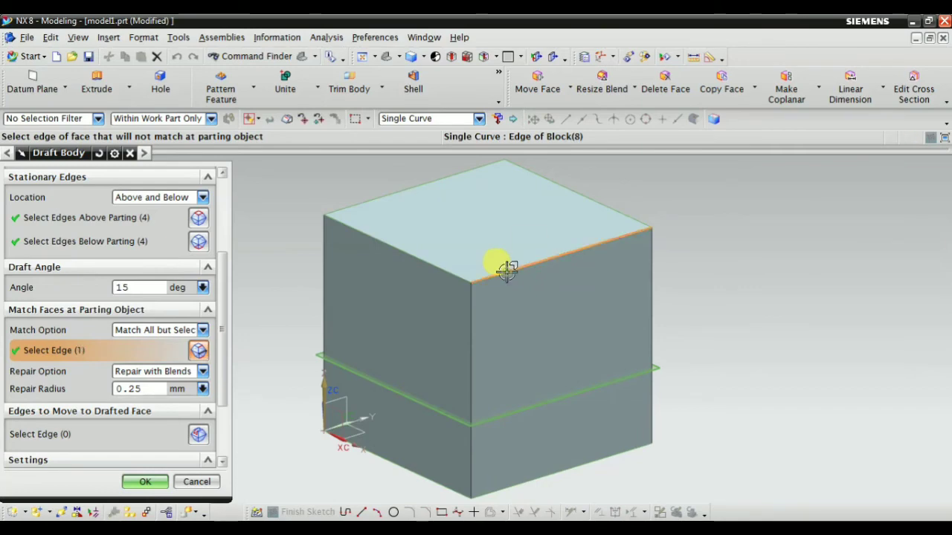
Step: Add the bottom edge of the block's +X face to the edges that will not match
{"action": "scroll", "coordinate": [398, 378], "scroll_direction": "down", "scroll_amount": 1}
{"action": "scroll", "coordinate": [495, 437], "scroll_direction": "up", "scroll_amount": 1}
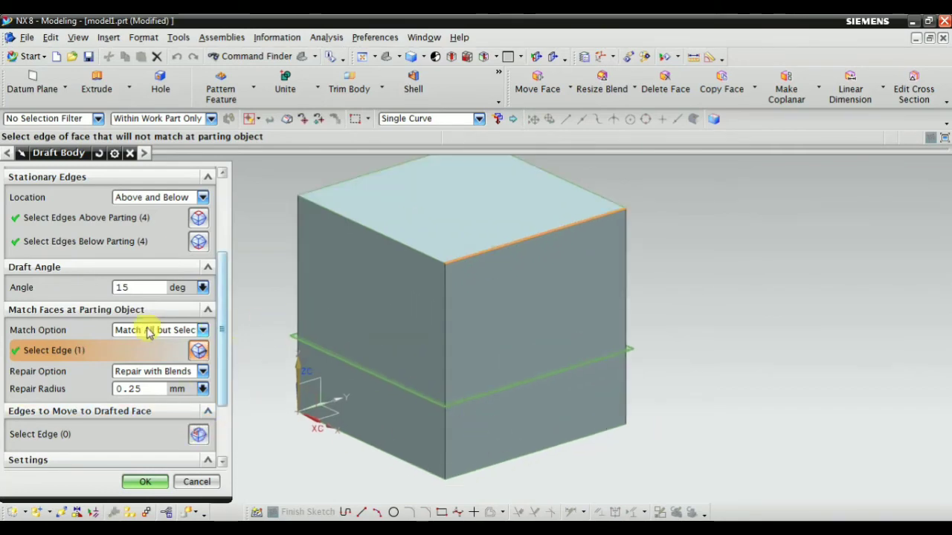
{"action": "scroll", "coordinate": [148, 333], "scroll_direction": "up", "scroll_amount": 2}
{"action": "scroll", "coordinate": [386, 377], "scroll_direction": "up", "scroll_amount": 1}
{"action": "scroll", "coordinate": [521, 404], "scroll_direction": "down", "scroll_amount": 1}
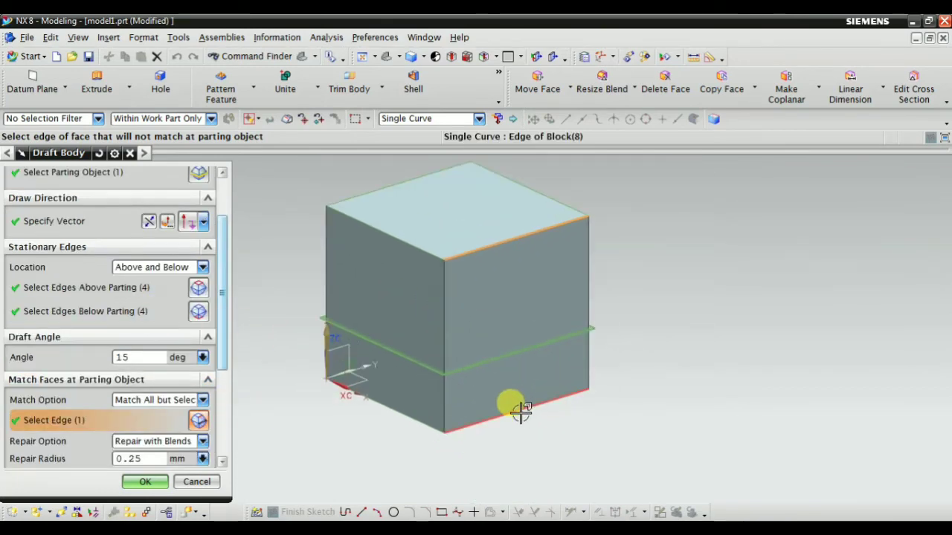
{"action": "left_click", "coordinate": [521, 411]}
Step: Preview the draft with the +X face left unmatched, view it from the side, and end the preview
{"action": "scroll", "coordinate": [199, 420], "scroll_direction": "down", "scroll_amount": 3}
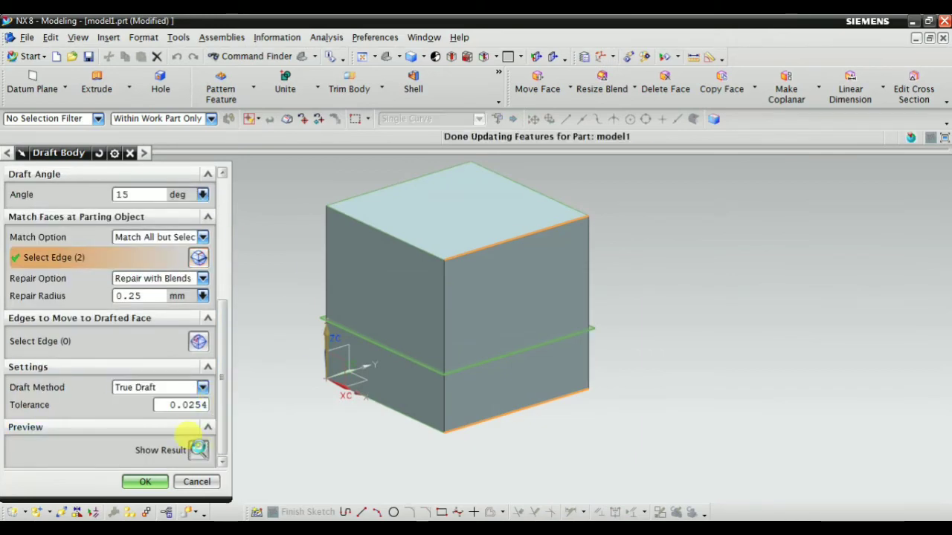
{"action": "left_click", "coordinate": [198, 449]}
{"action": "middle_click_drag", "start_coordinate": [432, 418], "coordinate": [265, 448]}
{"action": "left_click", "coordinate": [198, 452]}
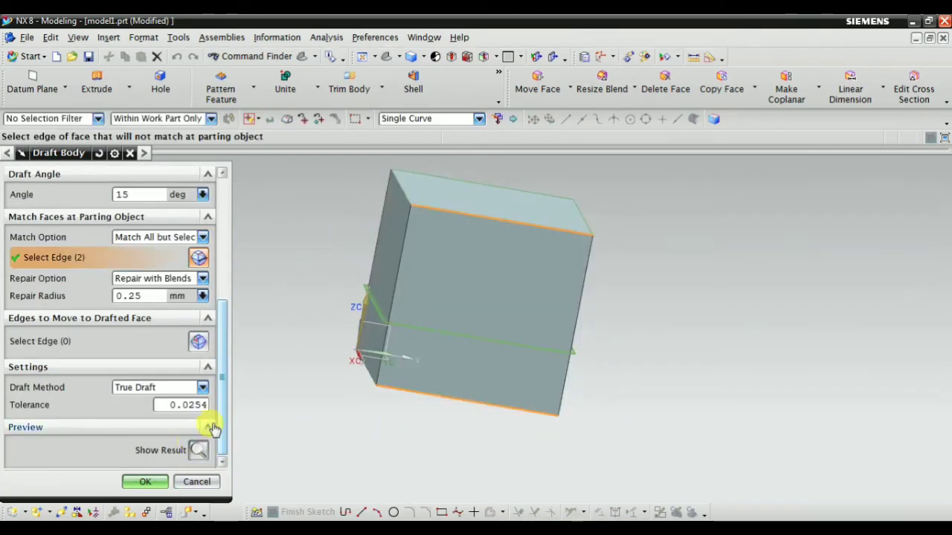
Step: Preview the draft again and examine the unmatched +X face against the matched faces from several sides
{"action": "scroll", "coordinate": [206, 335], "scroll_direction": "up", "scroll_amount": 3}
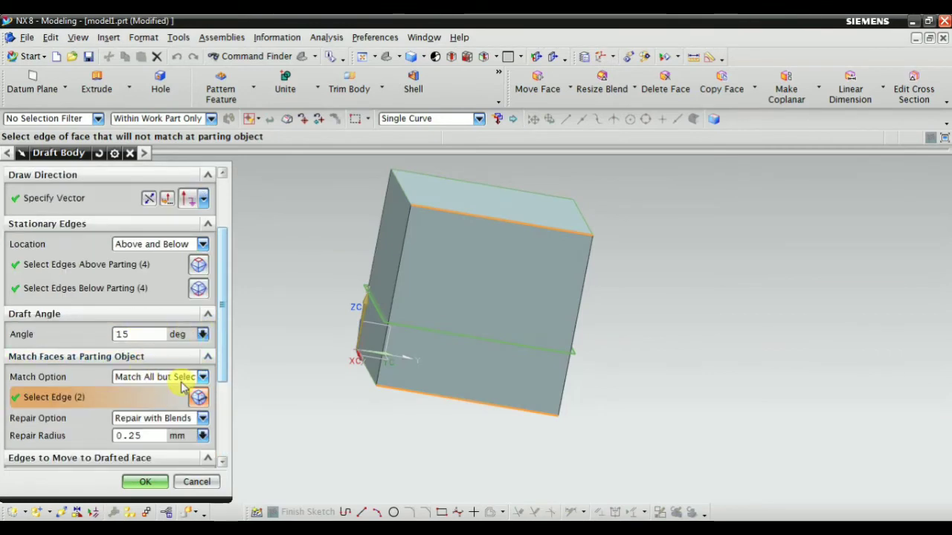
{"action": "middle_click_drag", "start_coordinate": [376, 417], "coordinate": [246, 365]}
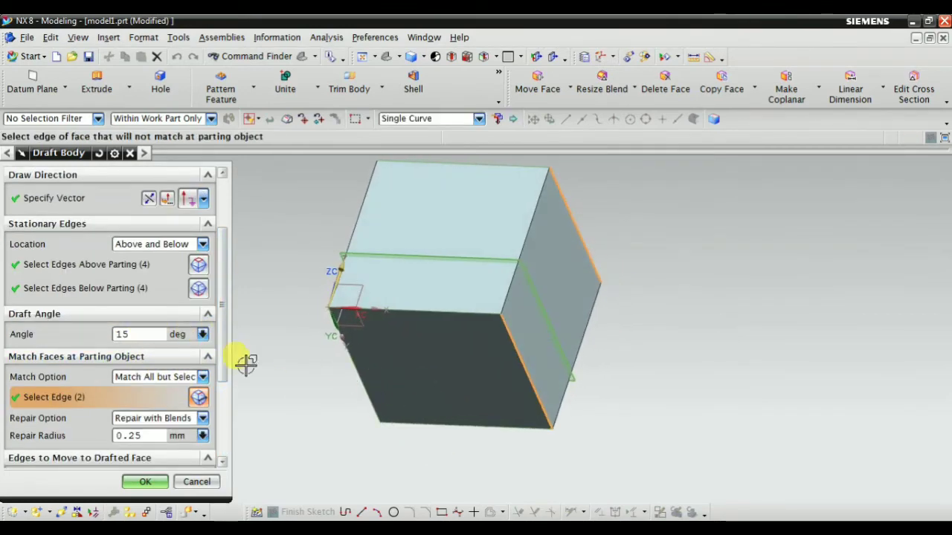
{"action": "scroll", "coordinate": [156, 415], "scroll_direction": "down", "scroll_amount": 3}
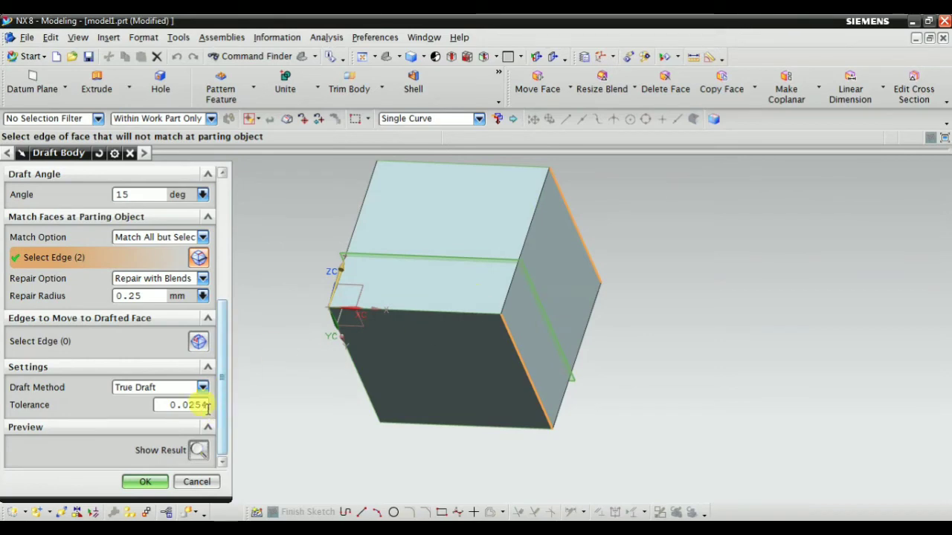
{"action": "left_click", "coordinate": [198, 451]}
{"action": "middle_click_drag", "start_coordinate": [421, 365], "coordinate": [571, 246]}
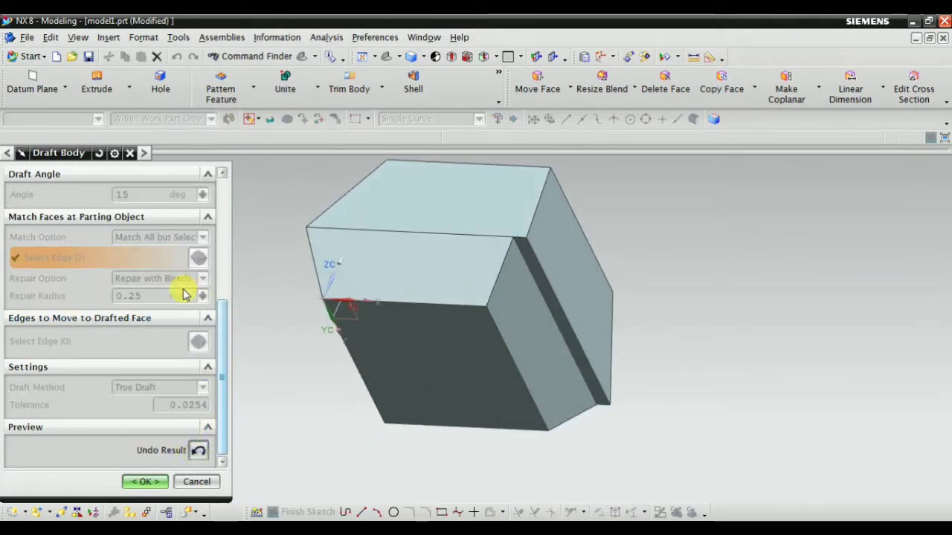
{"action": "middle_click_drag", "start_coordinate": [394, 370], "coordinate": [411, 266]}
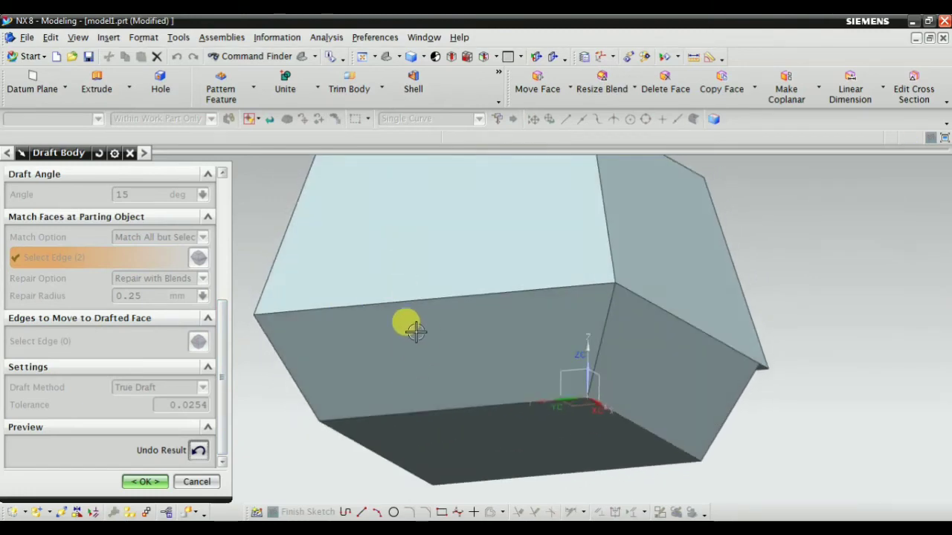
{"action": "middle_click_drag", "start_coordinate": [415, 332], "coordinate": [471, 215]}
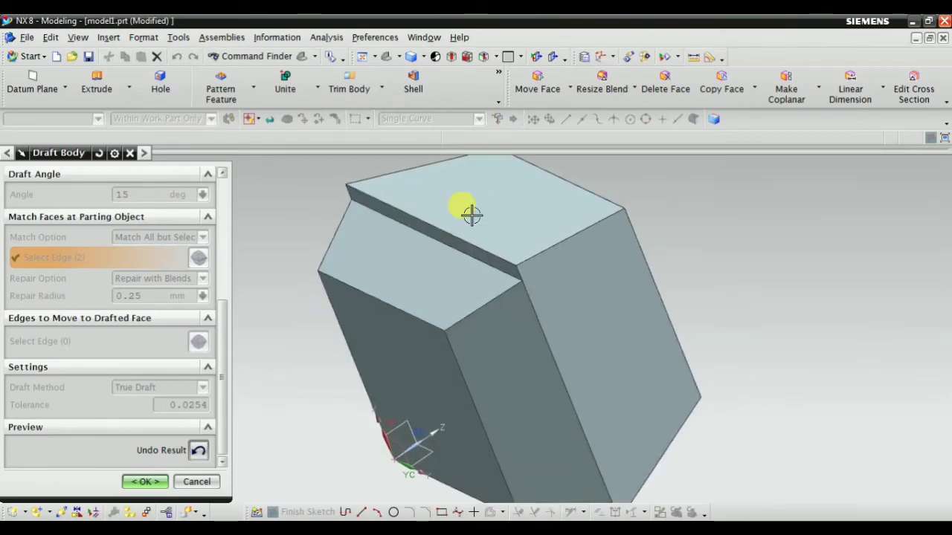
Step: End the draft preview, review the Draft Body settings and accept the edited feature
{"action": "middle_click_drag", "start_coordinate": [460, 284], "coordinate": [240, 418]}
{"action": "left_click", "coordinate": [200, 450]}
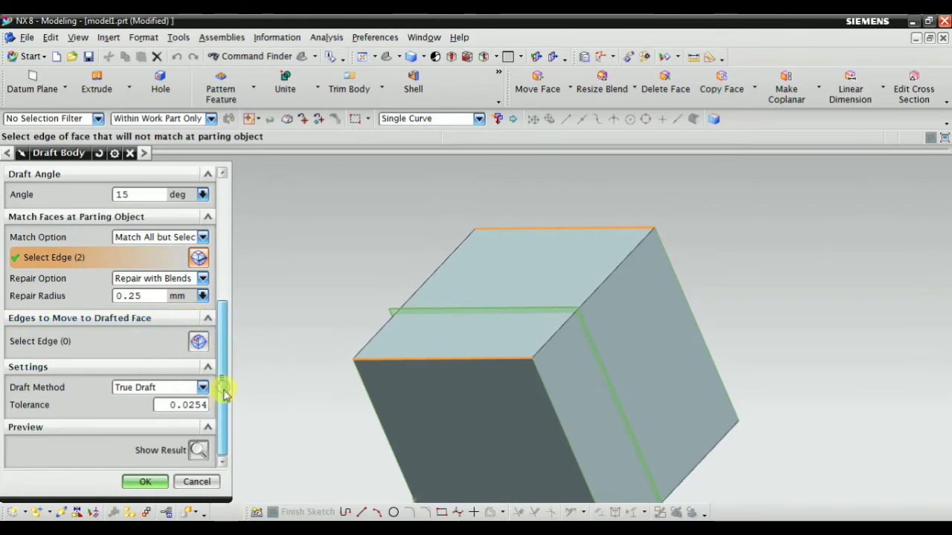
{"action": "mouse_move", "coordinate": [225, 392]}
{"action": "left_mouse_down"}
{"action": "mouse_move", "coordinate": [248, 228]}
{"action": "mouse_move", "coordinate": [253, 244]}
{"action": "left_mouse_up"}
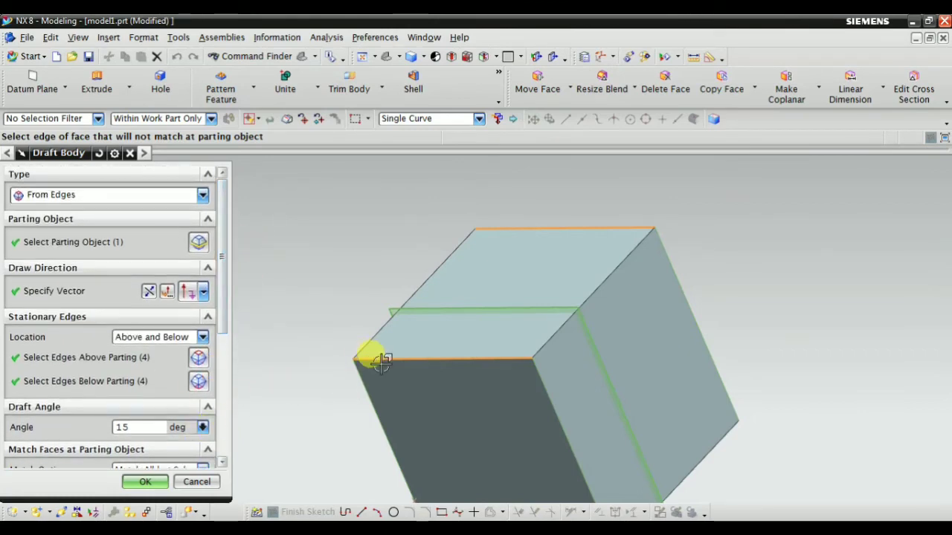
{"action": "middle_click_drag", "start_coordinate": [372, 354], "coordinate": [416, 446]}
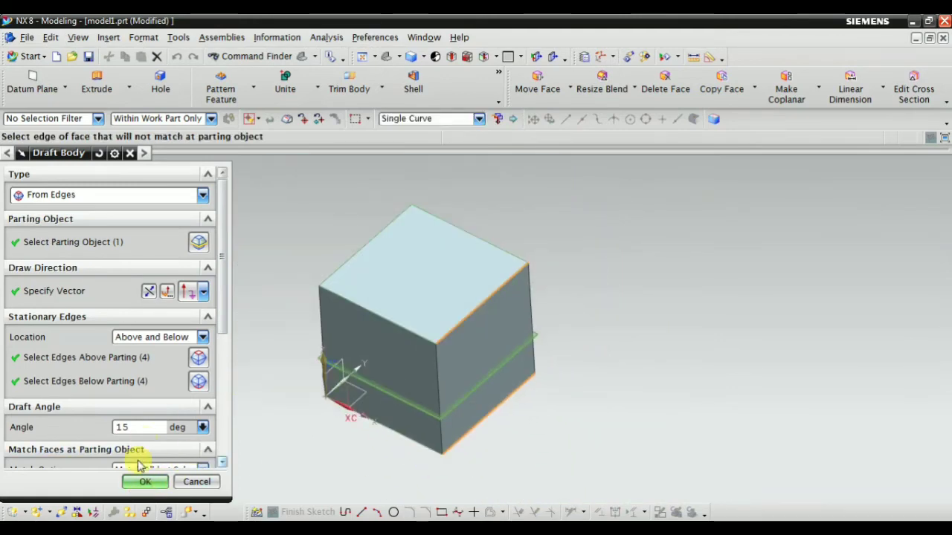
{"action": "left_click", "coordinate": [143, 482]}
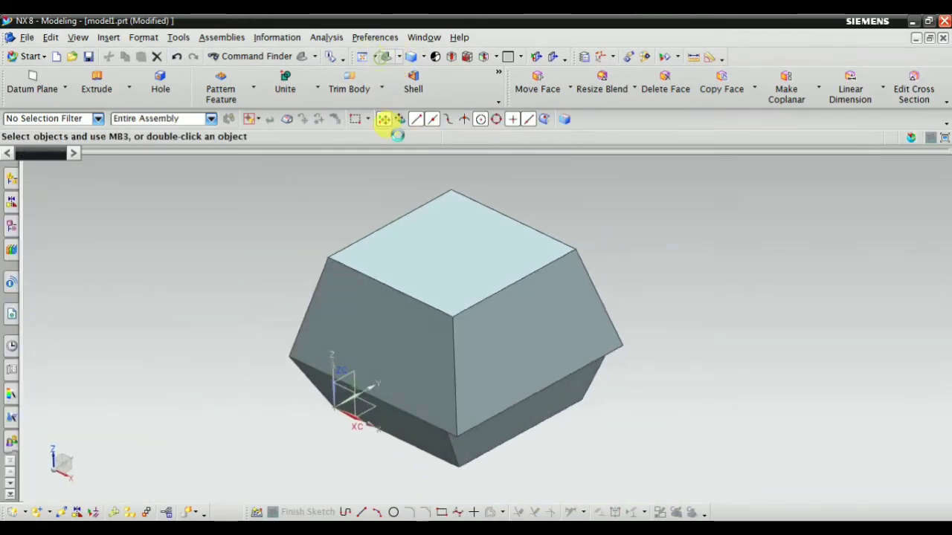
Step: Delete the Draft Body feature so the plain block and its datum plane are left
{"action": "left_click", "coordinate": [10, 225]}
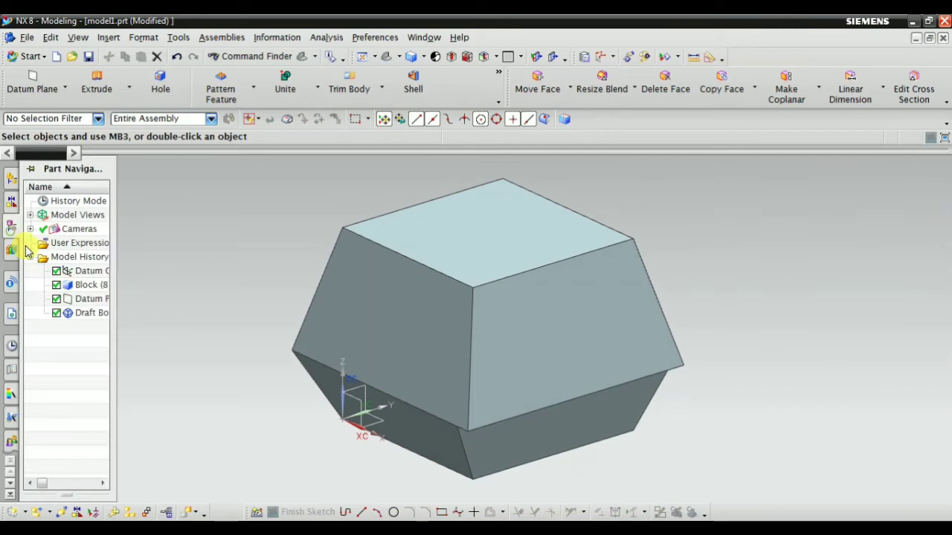
{"action": "left_click", "coordinate": [90, 313]}
{"action": "right_click", "coordinate": [93, 313]}
{"action": "left_click", "coordinate": [148, 240]}
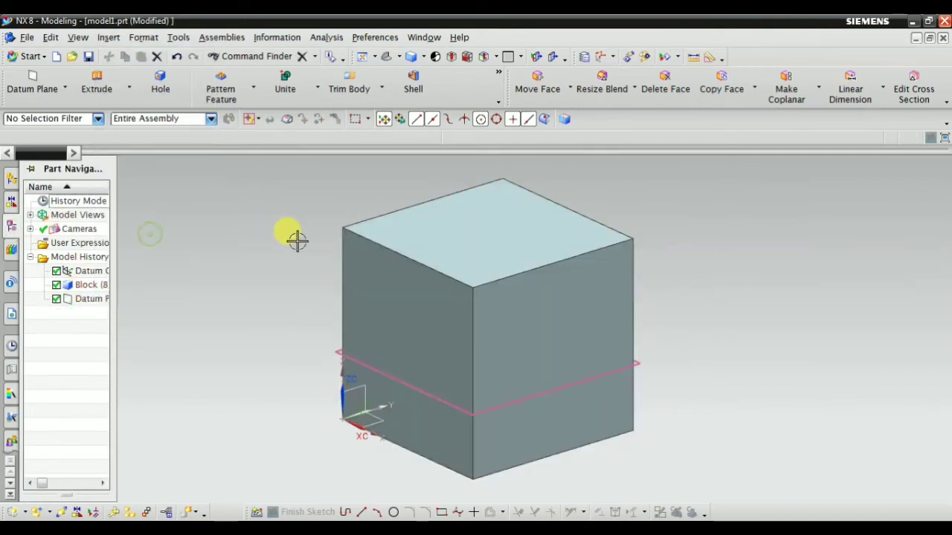
{"action": "left_click", "coordinate": [112, 37]}
{"action": "mouse_move", "coordinate": [253, 272]}
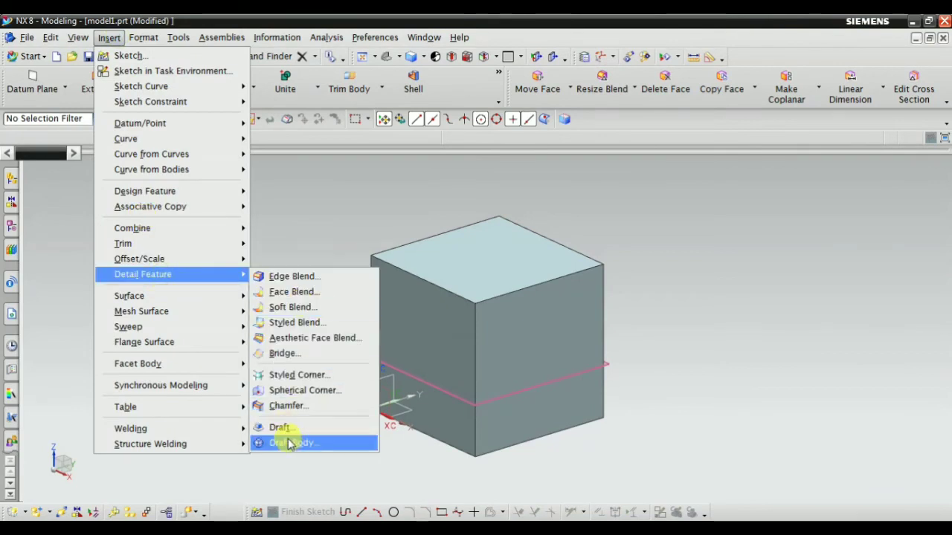
{"action": "left_click", "coordinate": [290, 443]}
{"action": "left_click", "coordinate": [108, 198]}
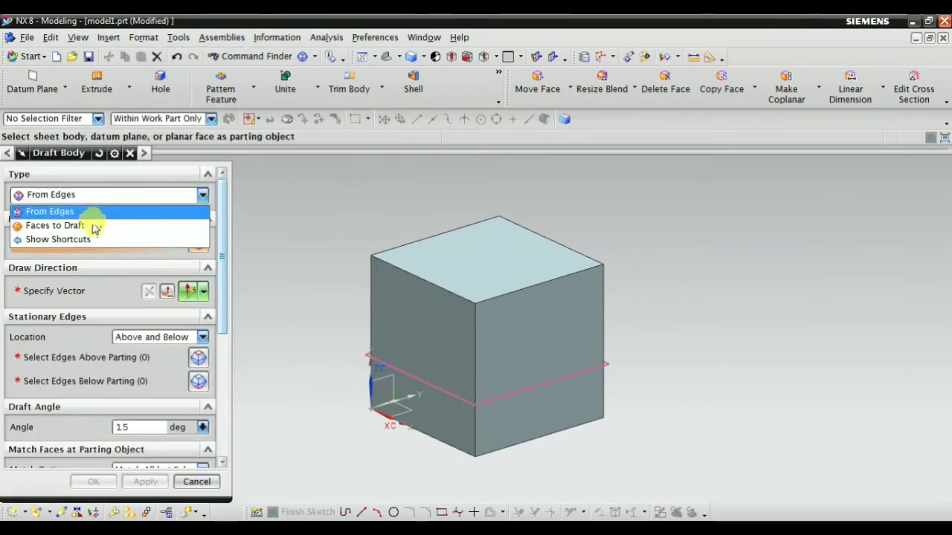
{"action": "left_click", "coordinate": [223, 281]}
{"action": "left_click_drag", "start_coordinate": [222, 277], "coordinate": [229, 390]}
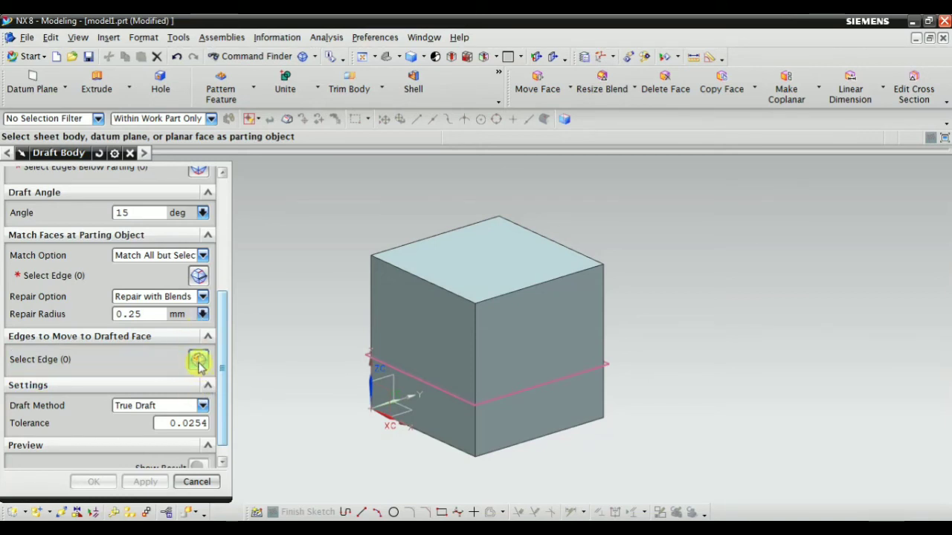
{"action": "left_click", "coordinate": [196, 481]}
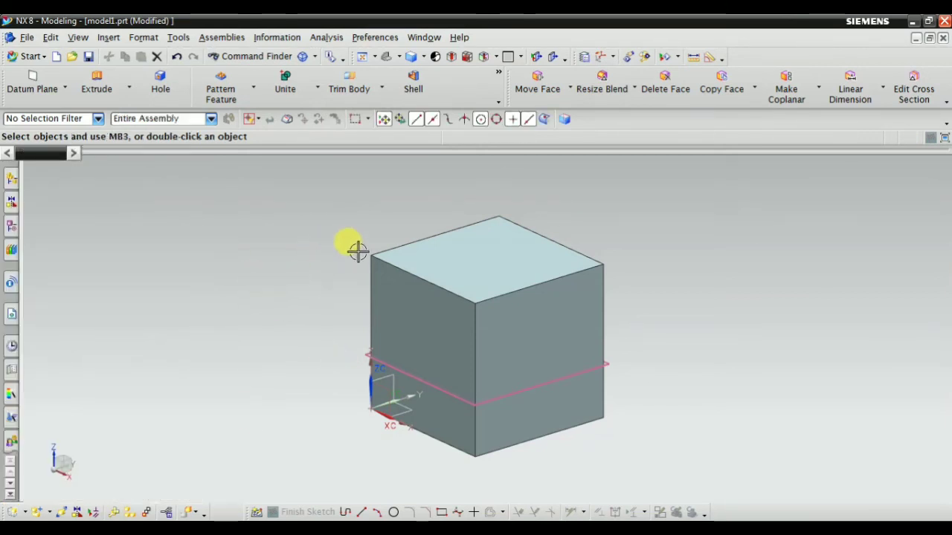
Step: Create a sketch on the block's -Y side face
{"action": "left_click", "coordinate": [111, 39]}
{"action": "left_click", "coordinate": [127, 60]}
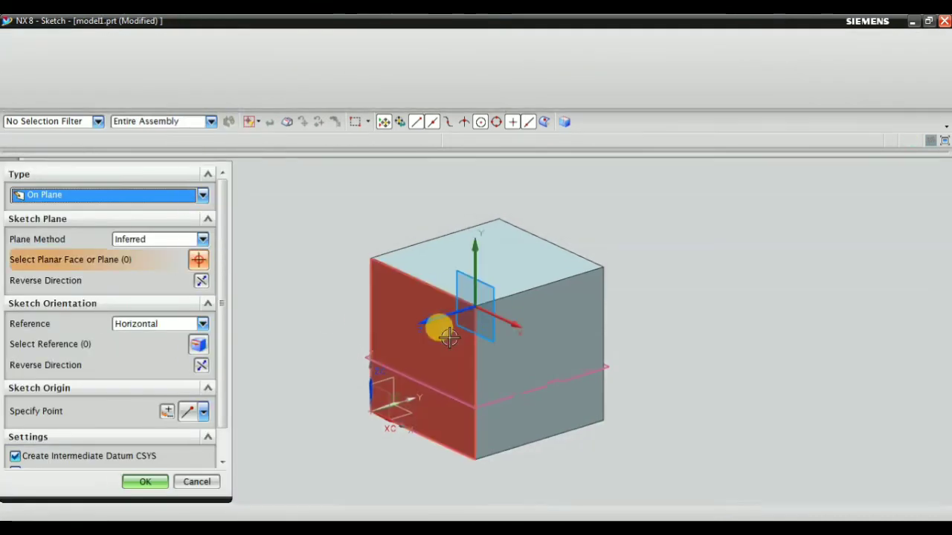
{"action": "left_click", "coordinate": [423, 335]}
{"action": "left_click", "coordinate": [142, 498]}
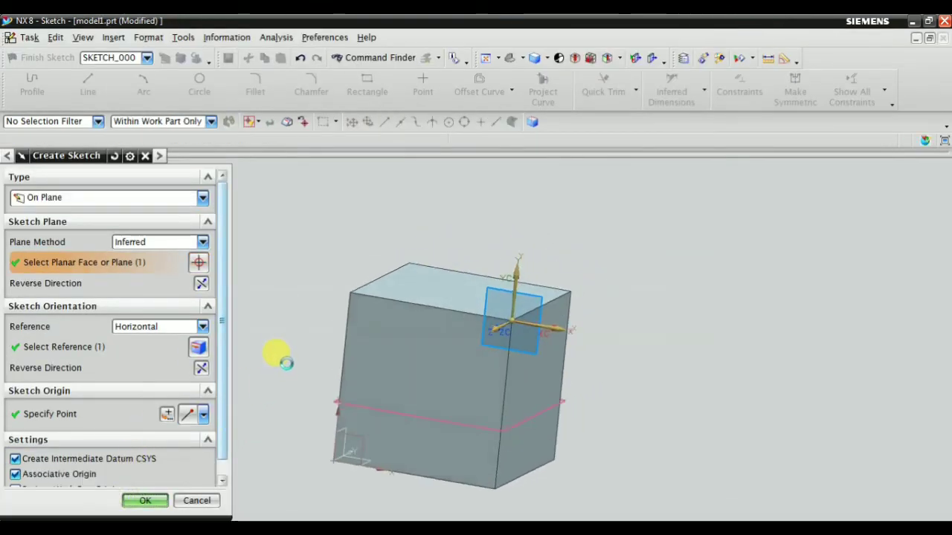
Step: Sketch a rectangle about 53 mm wide and 51 mm high across the face's upper edge, and finish the sketch
{"action": "left_click", "coordinate": [363, 88]}
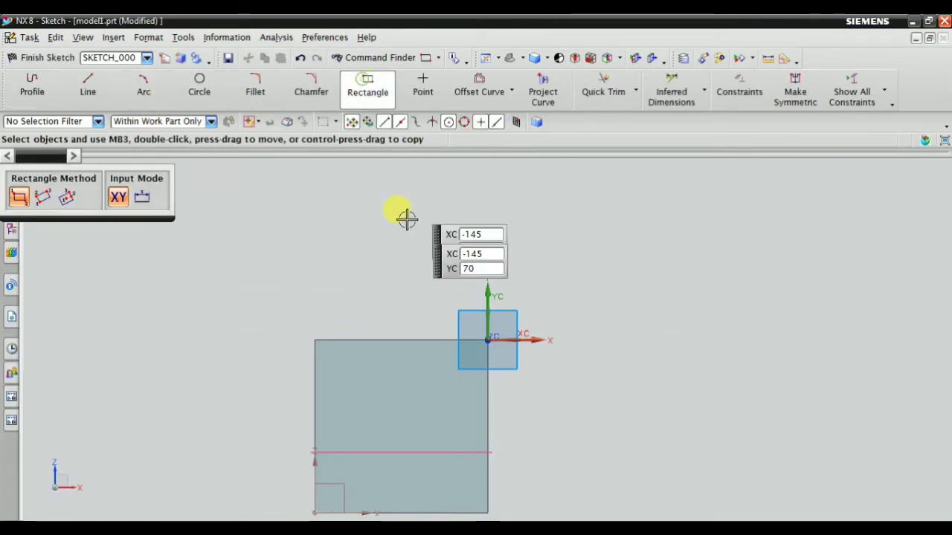
{"action": "left_click", "coordinate": [374, 210]}
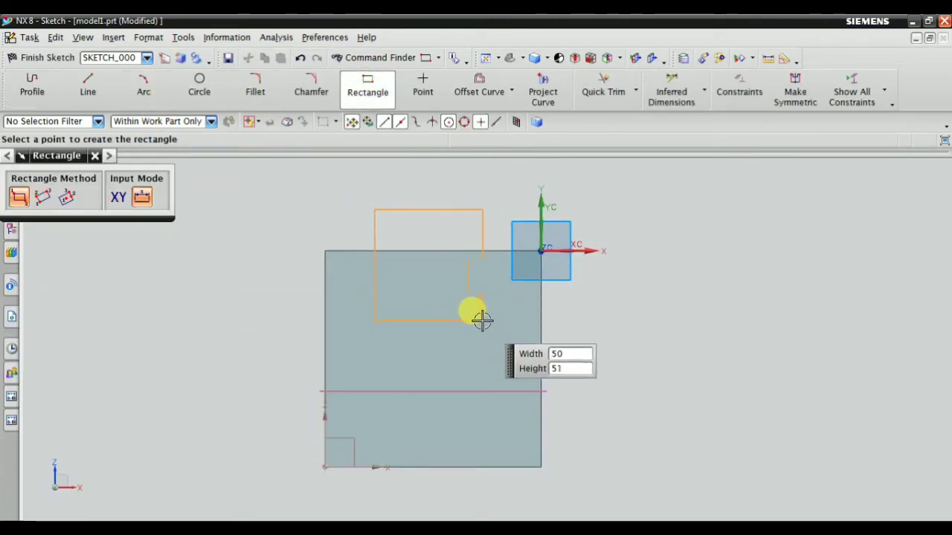
{"action": "left_click", "coordinate": [489, 320]}
{"action": "key", "text": "Escape"}
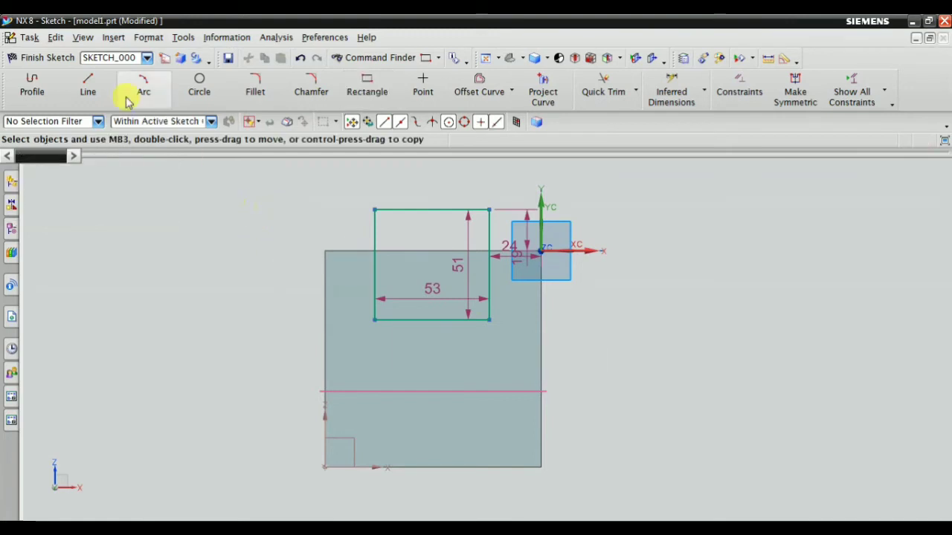
{"action": "left_click", "coordinate": [46, 57]}
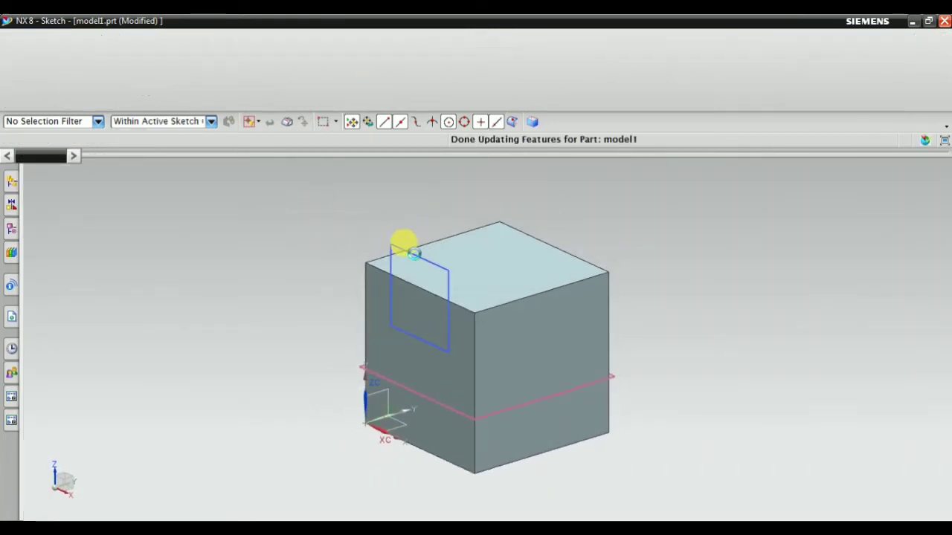
Step: Extrude the rectangle Through All and subtract it from the block to cut an open slot in the top
{"action": "left_click", "coordinate": [416, 254]}
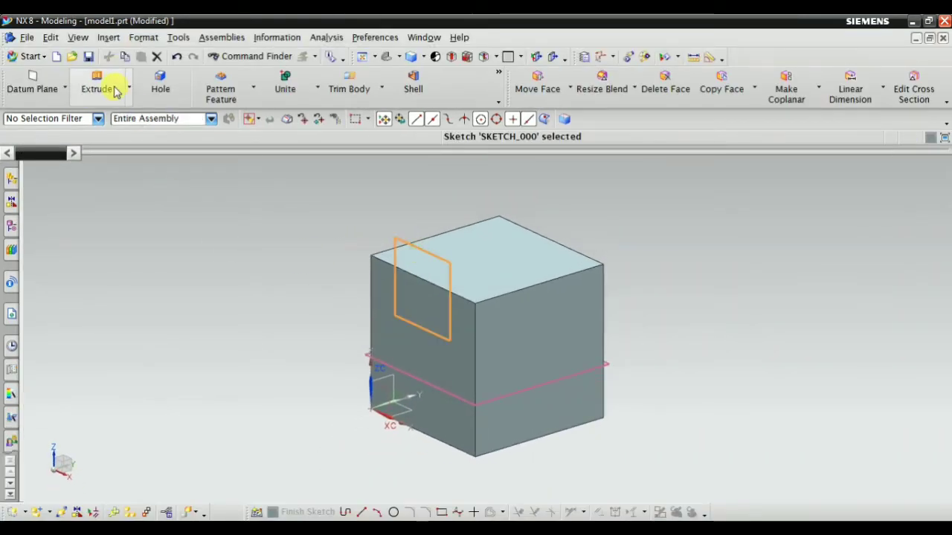
{"action": "left_click", "coordinate": [111, 88]}
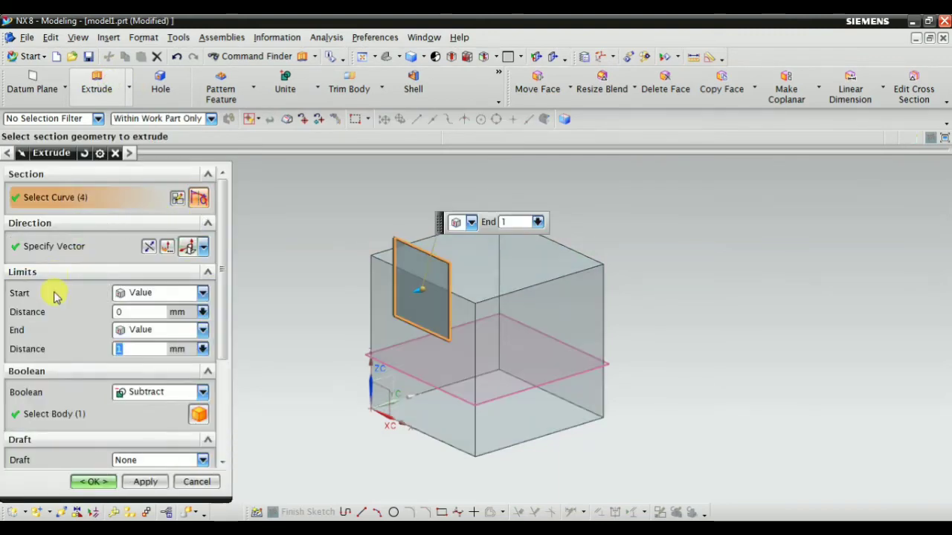
{"action": "left_click", "coordinate": [149, 329]}
{"action": "left_click", "coordinate": [148, 414]}
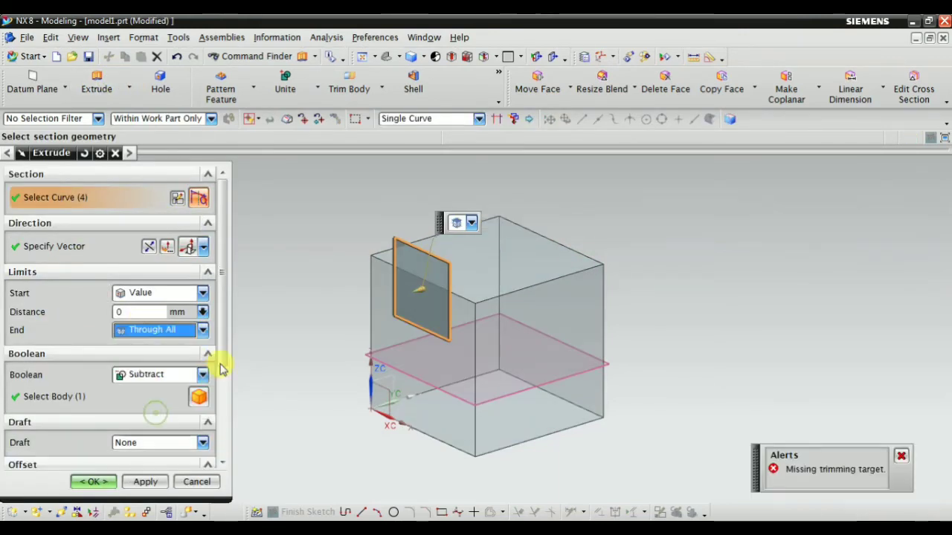
{"action": "left_click", "coordinate": [198, 396]}
{"action": "left_click", "coordinate": [94, 482]}
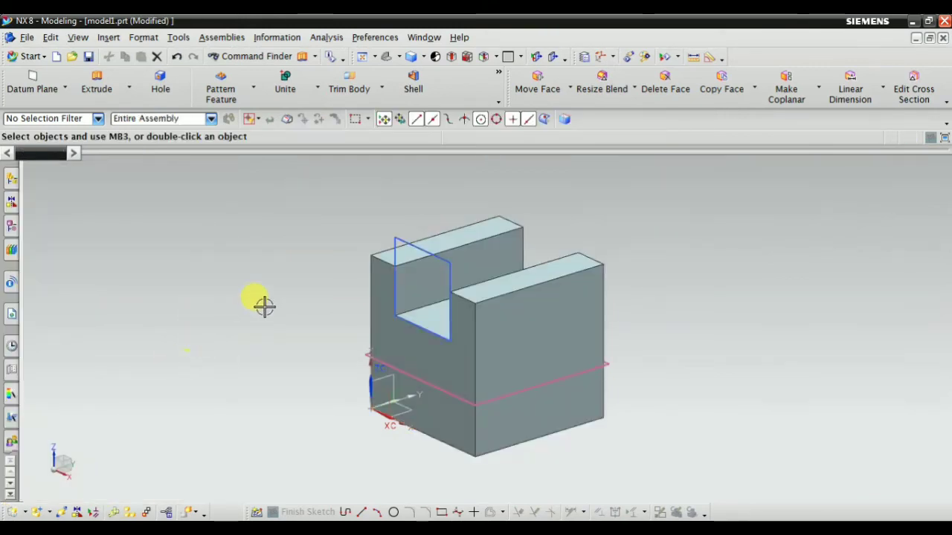
Step: Make the slot's sketch internal to its Extrude feature in the model history
{"action": "left_click", "coordinate": [11, 226]}
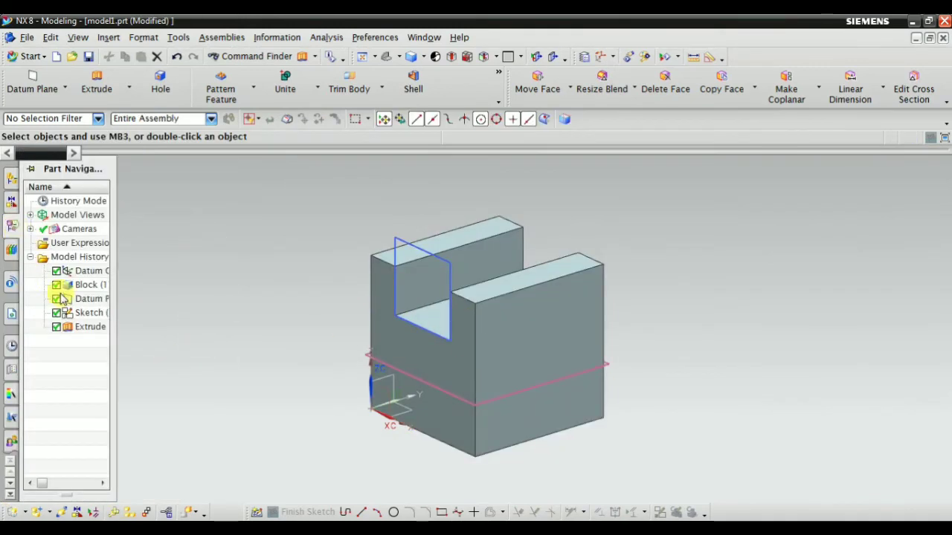
{"action": "left_click", "coordinate": [83, 328]}
{"action": "right_click", "coordinate": [83, 327]}
{"action": "left_click", "coordinate": [154, 146]}
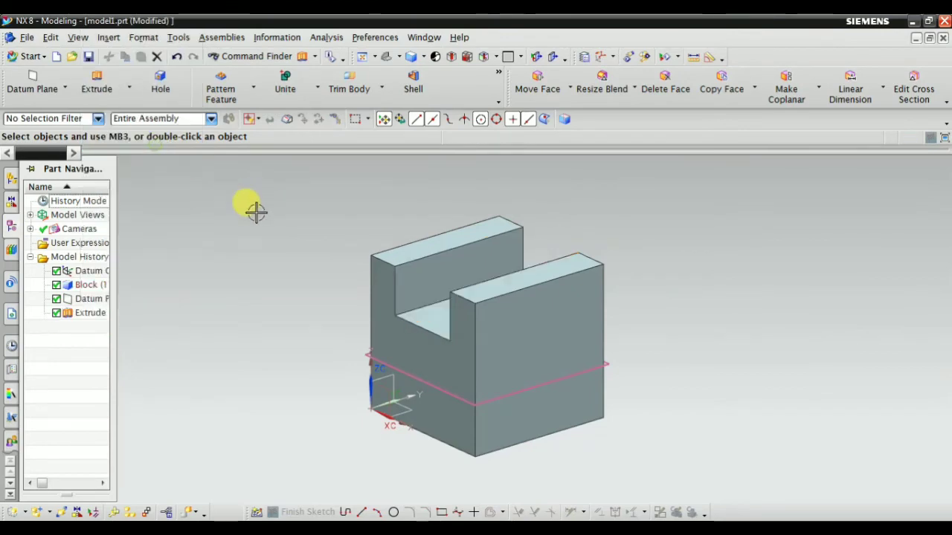
Step: Start a From Edges Draft Body with the datum plane as parting object, +Z draw direction and stationary edges Above and Below
{"action": "left_click", "coordinate": [111, 39]}
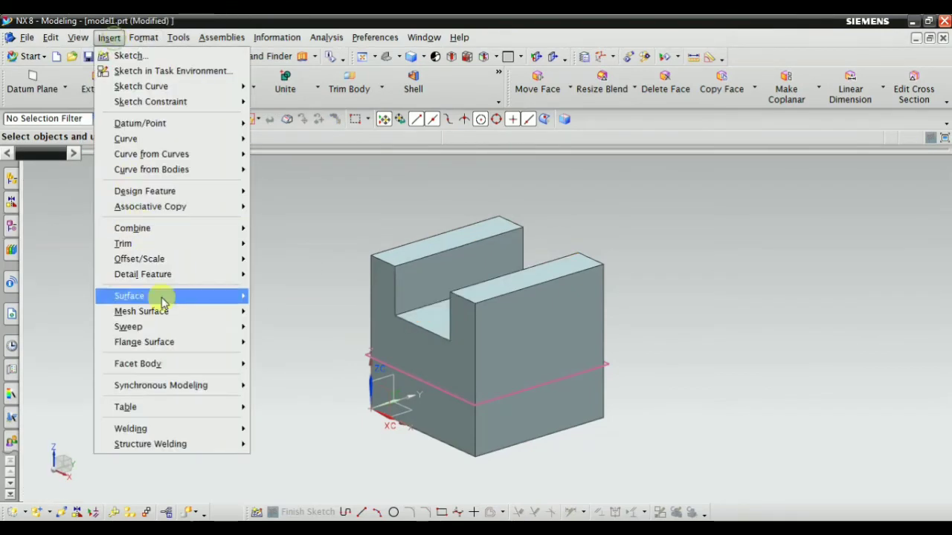
{"action": "mouse_move", "coordinate": [153, 275]}
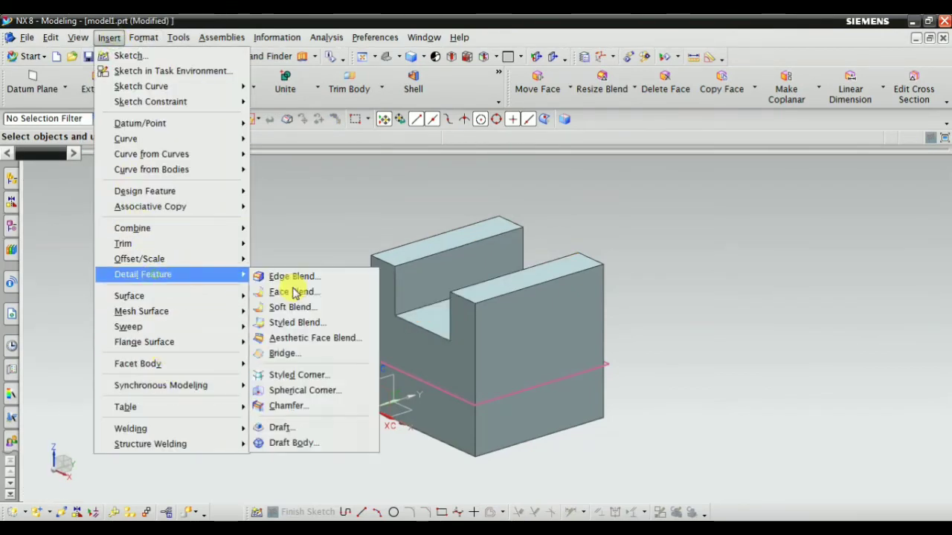
{"action": "left_click", "coordinate": [294, 443]}
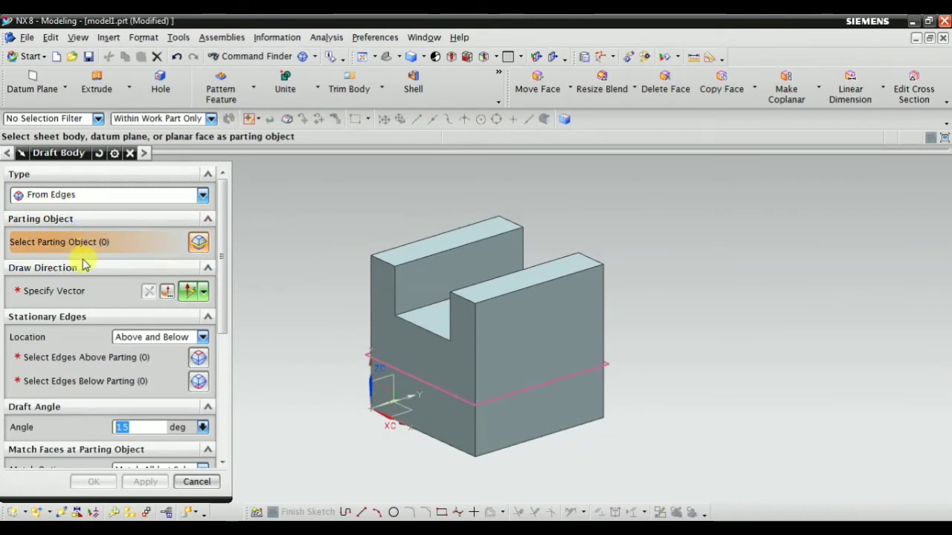
{"action": "left_click", "coordinate": [523, 390]}
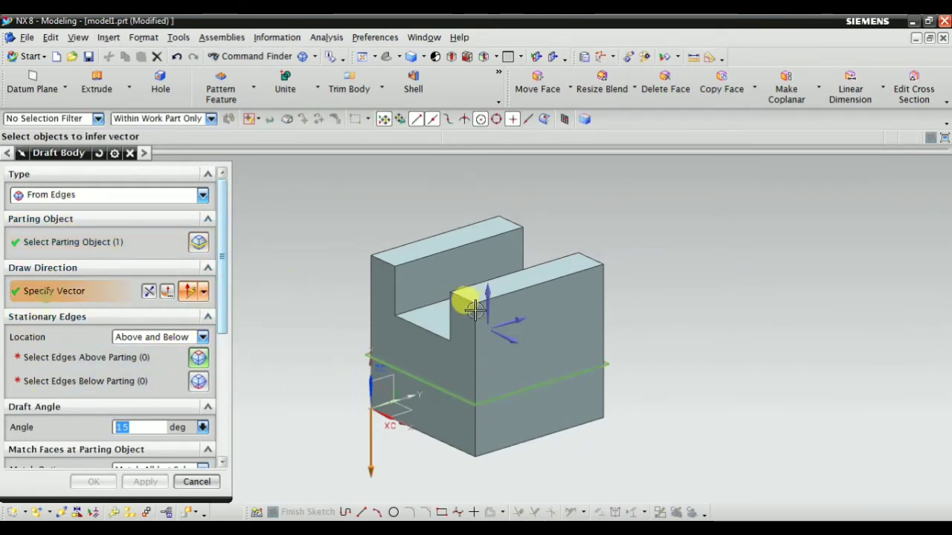
{"action": "left_click", "coordinate": [480, 284]}
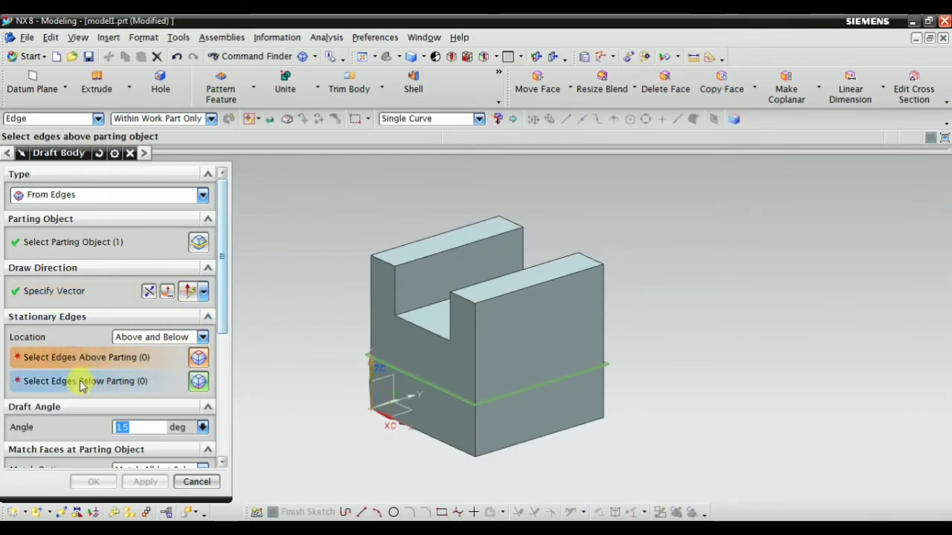
{"action": "left_click", "coordinate": [169, 337]}
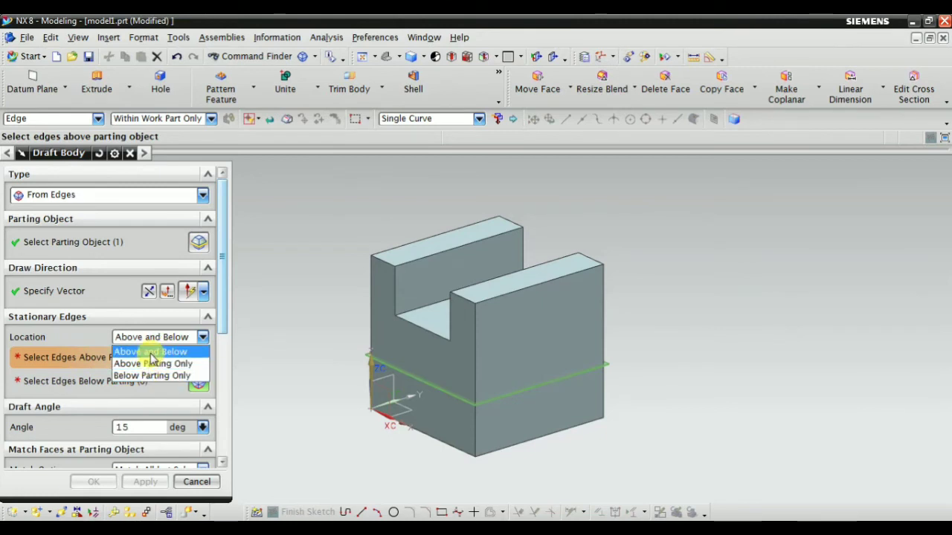
{"action": "left_click", "coordinate": [153, 353]}
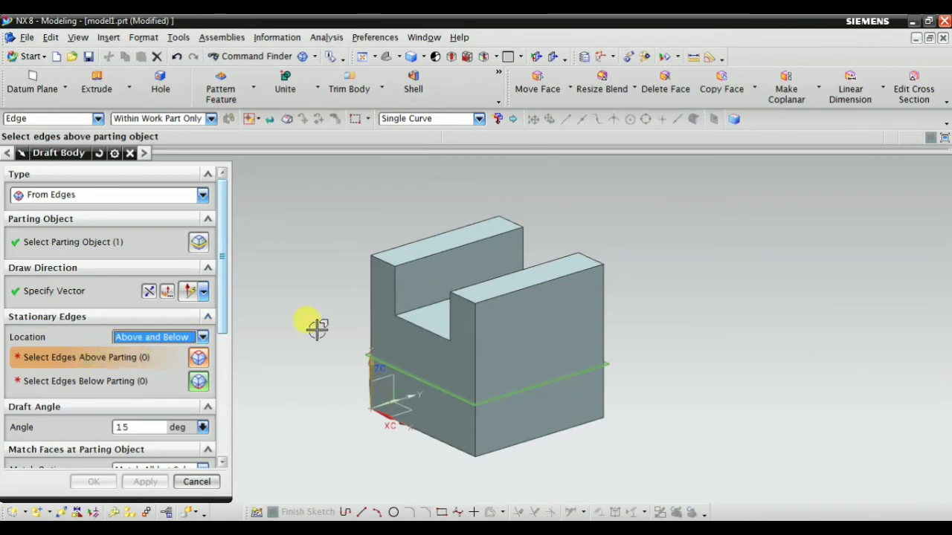
Step: Select the six outer top edges of the two slot walls as stationary edges above the parting plane
{"action": "scroll", "coordinate": [446, 281], "scroll_direction": "up", "scroll_amount": 3}
{"action": "left_click", "coordinate": [476, 292]}
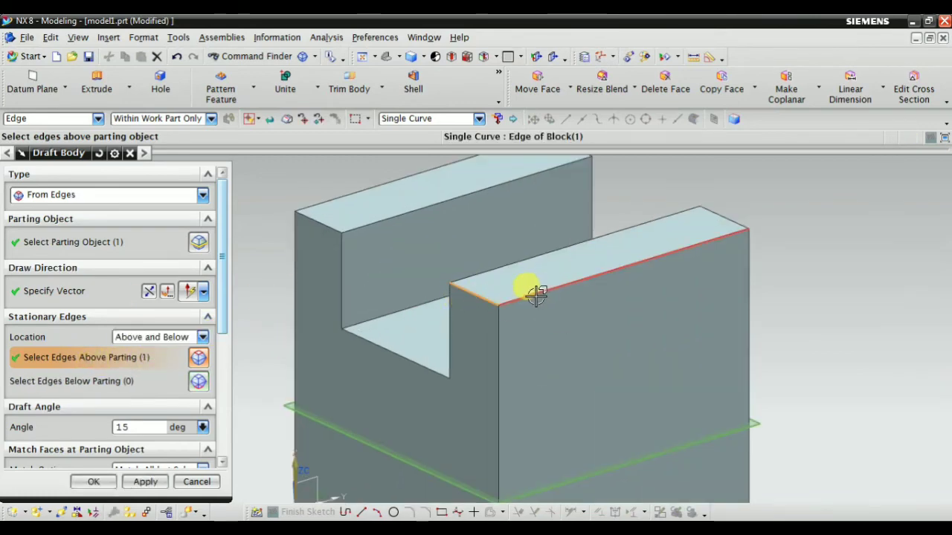
{"action": "left_click", "coordinate": [536, 296]}
{"action": "scroll", "coordinate": [432, 293], "scroll_direction": "down", "scroll_amount": 2}
{"action": "scroll", "coordinate": [656, 242], "scroll_direction": "up", "scroll_amount": 2}
{"action": "left_click", "coordinate": [601, 244]}
{"action": "scroll", "coordinate": [712, 299], "scroll_direction": "down", "scroll_amount": 3}
{"action": "scroll", "coordinate": [483, 281], "scroll_direction": "up", "scroll_amount": 1}
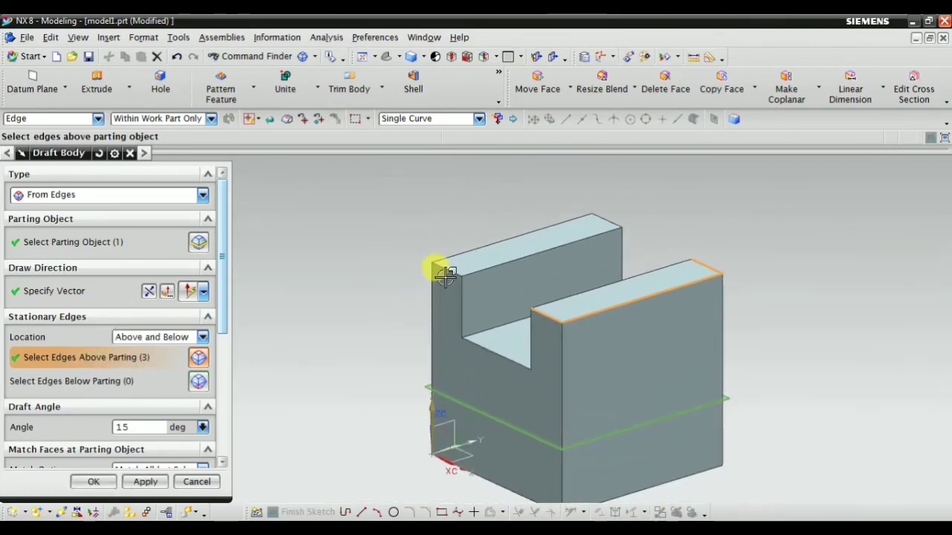
{"action": "scroll", "coordinate": [453, 257], "scroll_direction": "up", "scroll_amount": 2}
{"action": "left_click", "coordinate": [456, 263]}
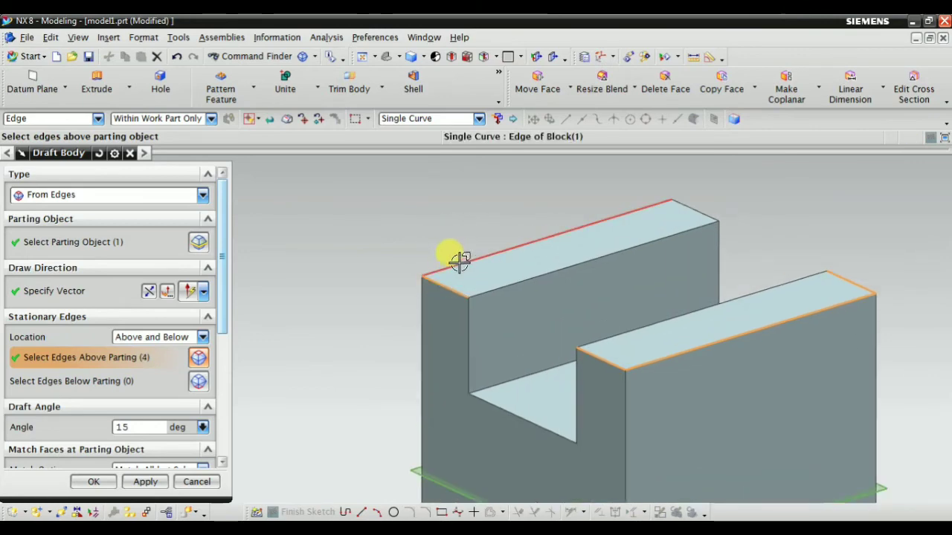
{"action": "scroll", "coordinate": [459, 259], "scroll_direction": "down", "scroll_amount": 2}
{"action": "scroll", "coordinate": [559, 227], "scroll_direction": "up", "scroll_amount": 2}
{"action": "scroll", "coordinate": [604, 216], "scroll_direction": "down", "scroll_amount": 3}
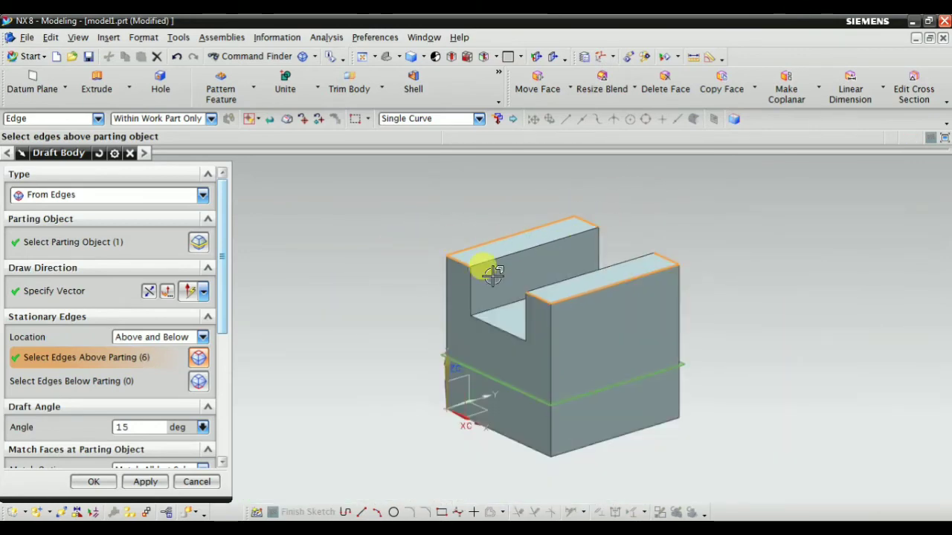
Step: Select the four bottom edges of the block as stationary edges below the parting plane
{"action": "left_click", "coordinate": [121, 381]}
{"action": "middle_click_drag", "start_coordinate": [453, 404], "coordinate": [483, 311]}
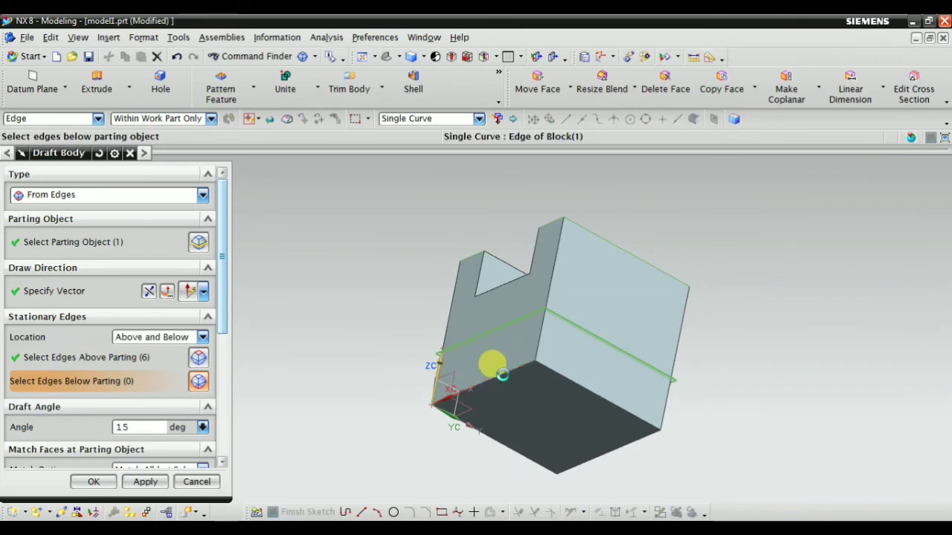
{"action": "left_click", "coordinate": [502, 375]}
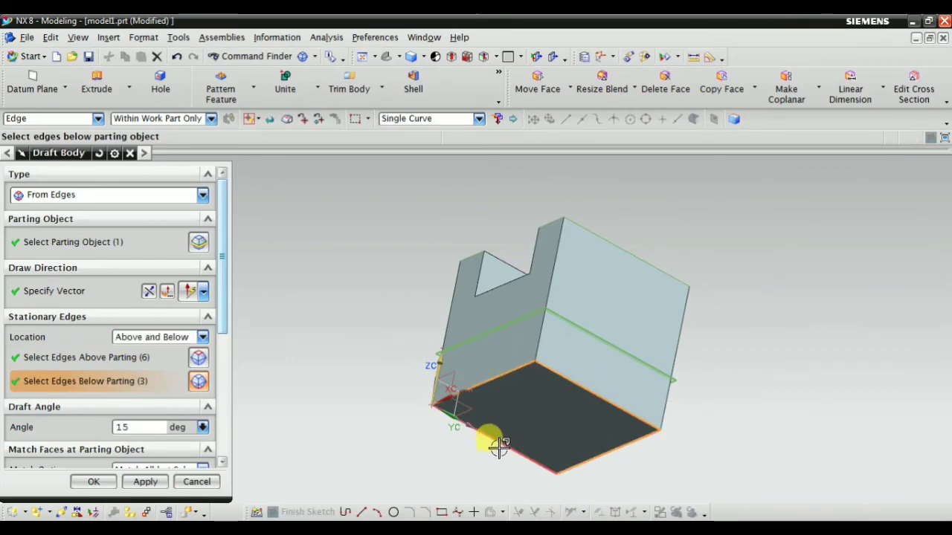
{"action": "middle_click_drag", "start_coordinate": [339, 316], "coordinate": [372, 354]}
Step: Set the match option at the parting object to Match All and preview the draft result
{"action": "scroll", "coordinate": [186, 372], "scroll_direction": "down", "scroll_amount": 5}
{"action": "left_click", "coordinate": [197, 451]}
{"action": "left_click", "coordinate": [197, 451]}
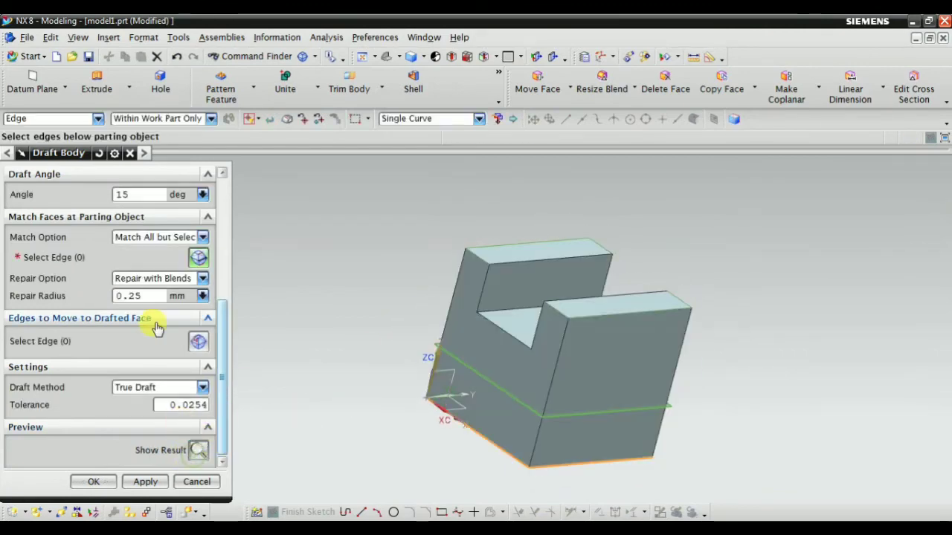
{"action": "left_click", "coordinate": [157, 237]}
{"action": "left_click", "coordinate": [143, 264]}
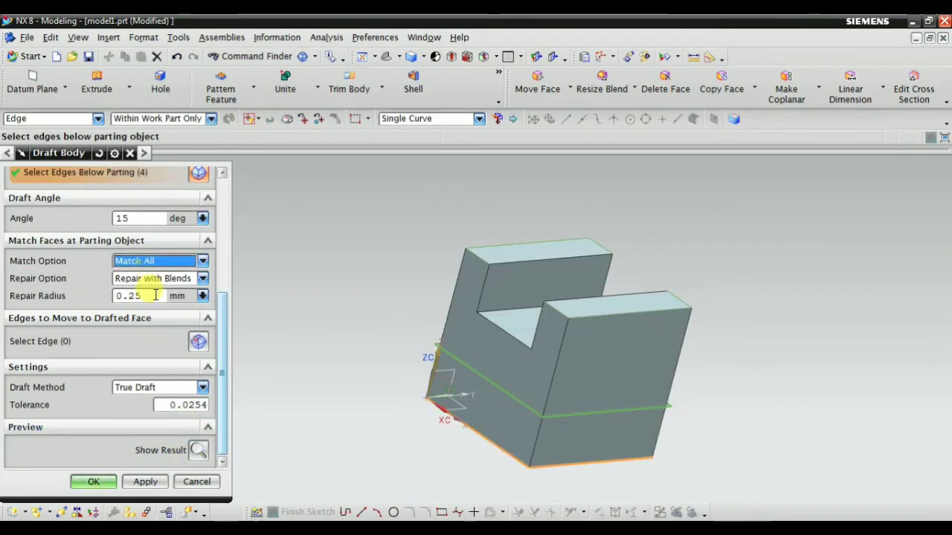
{"action": "left_click", "coordinate": [195, 452]}
{"action": "middle_click_drag", "start_coordinate": [311, 394], "coordinate": [318, 348]}
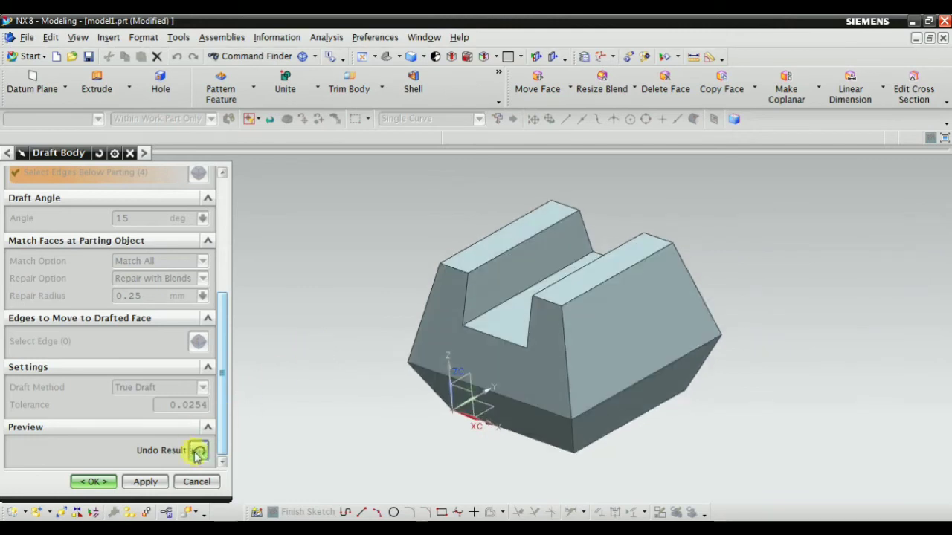
{"action": "left_click", "coordinate": [198, 451]}
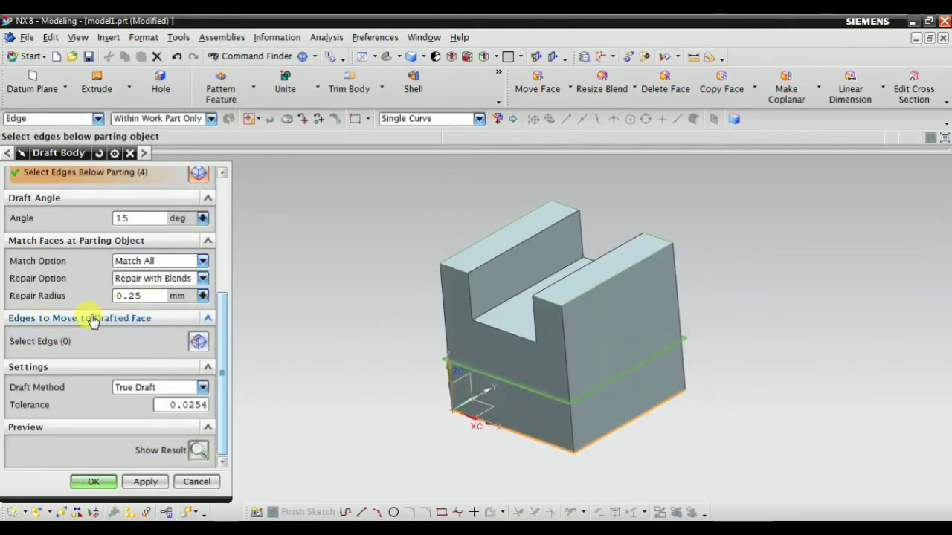
Step: Set the match option at the parting object to None and preview the draft result
{"action": "middle_click_drag", "start_coordinate": [388, 403], "coordinate": [409, 374]}
{"action": "scroll", "coordinate": [121, 359], "scroll_direction": "up", "scroll_amount": 5}
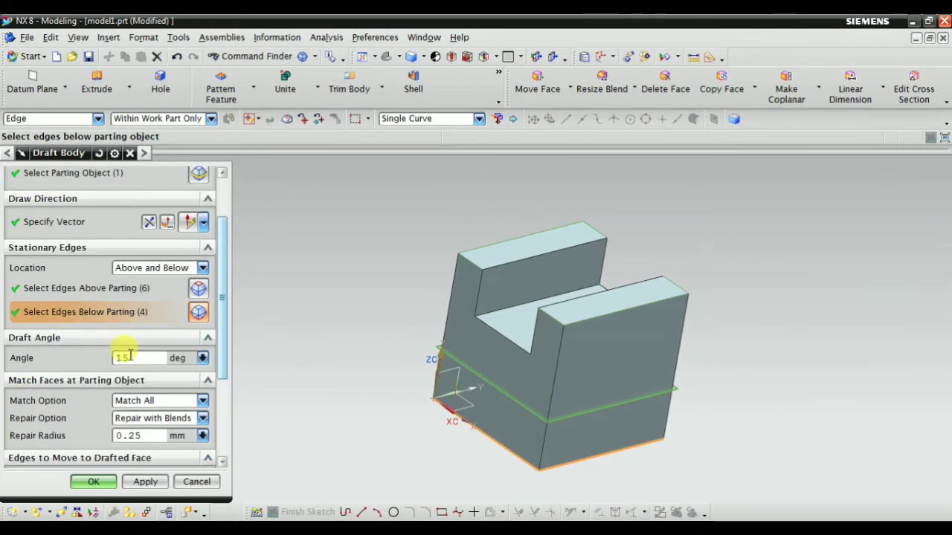
{"action": "left_click", "coordinate": [134, 400]}
{"action": "left_click", "coordinate": [132, 412]}
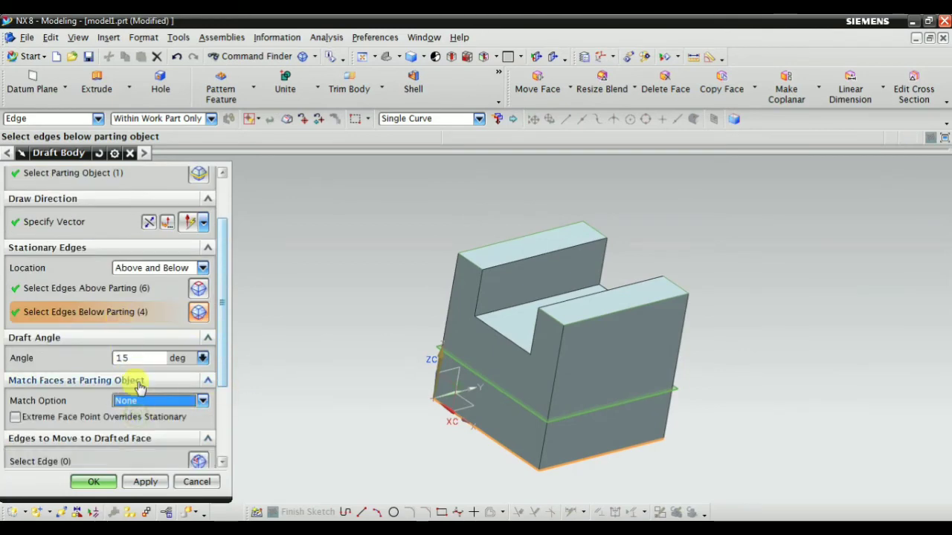
{"action": "left_click", "coordinate": [198, 462]}
{"action": "scroll", "coordinate": [199, 464], "scroll_direction": "down", "scroll_amount": 3}
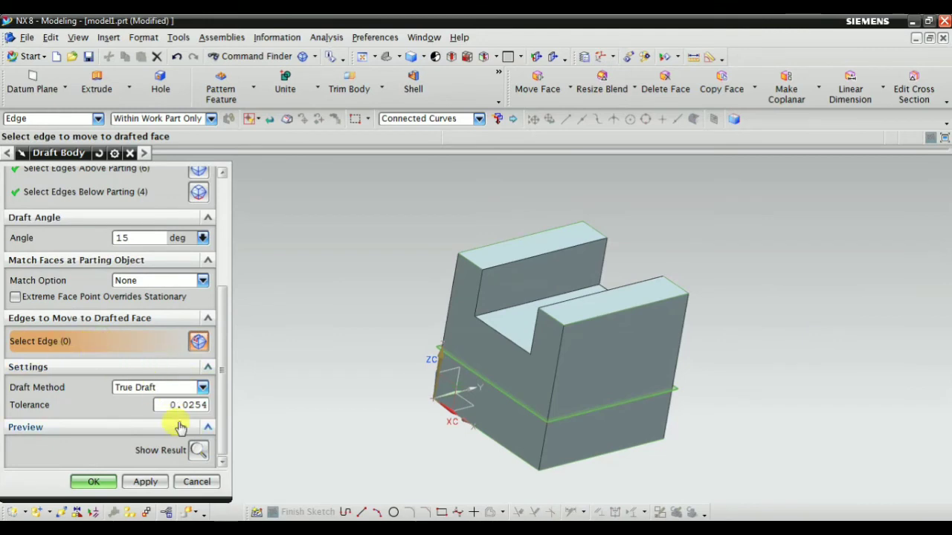
{"action": "left_click", "coordinate": [198, 450]}
{"action": "left_click", "coordinate": [198, 449]}
{"action": "left_click", "coordinate": [198, 449]}
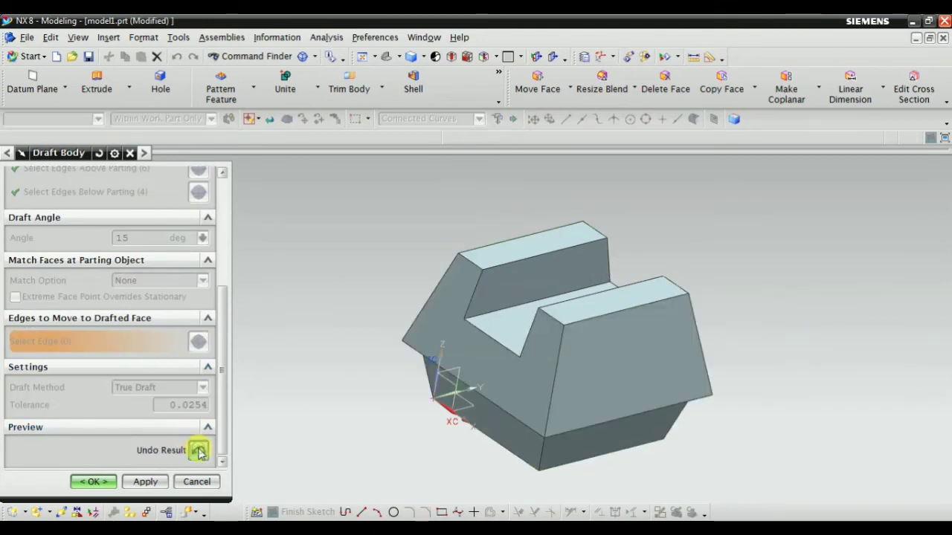
{"action": "left_click", "coordinate": [198, 450]}
{"action": "scroll", "coordinate": [174, 394], "scroll_direction": "up", "scroll_amount": 3}
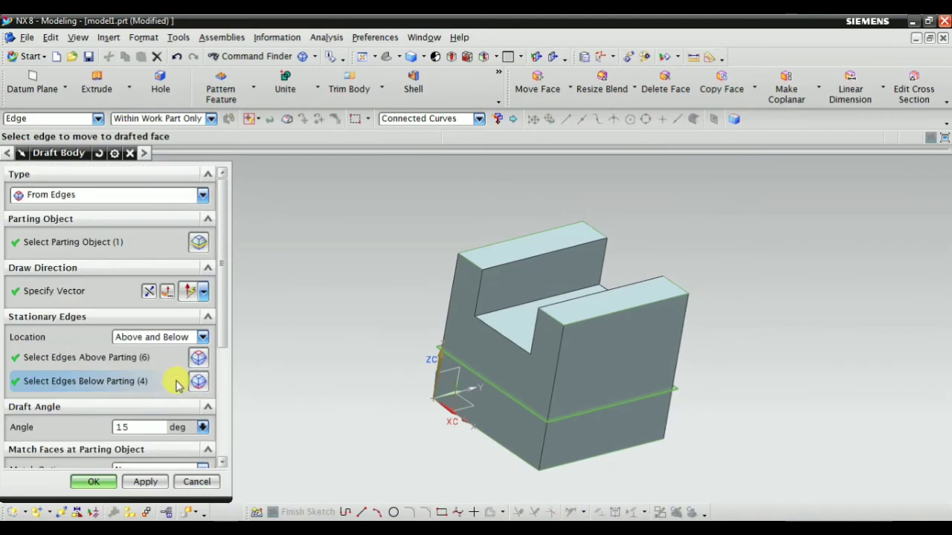
Step: Limit the stationary edge location to Above Parting Only and preview the draft result
{"action": "left_click", "coordinate": [198, 358]}
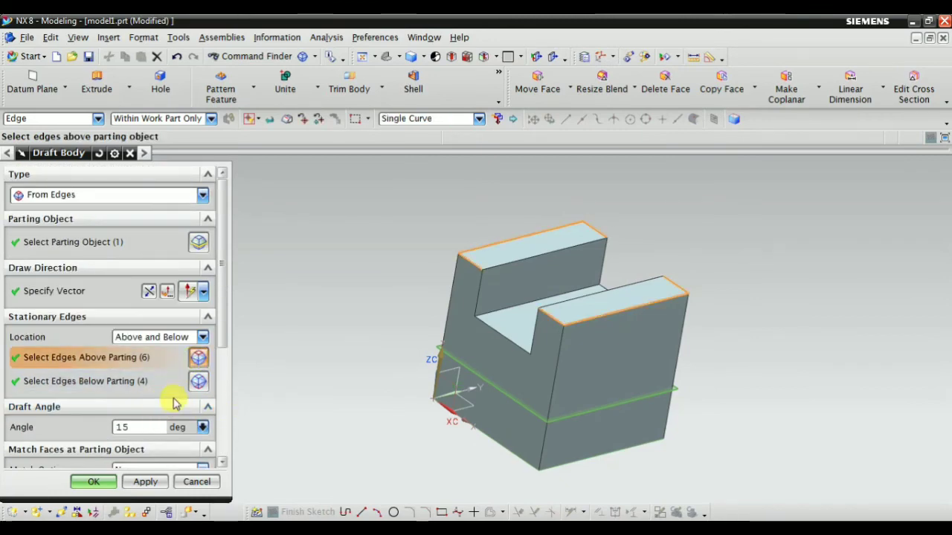
{"action": "left_click", "coordinate": [143, 338]}
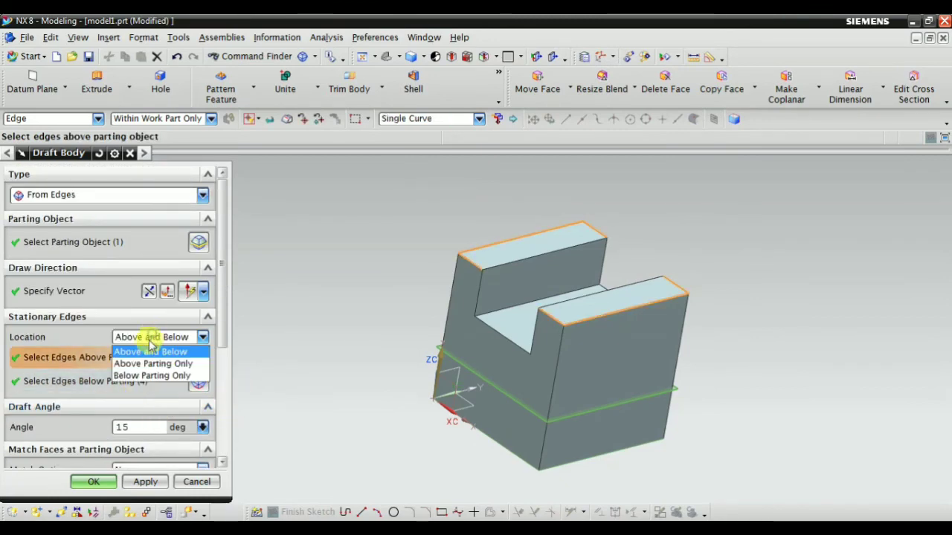
{"action": "left_click", "coordinate": [153, 364]}
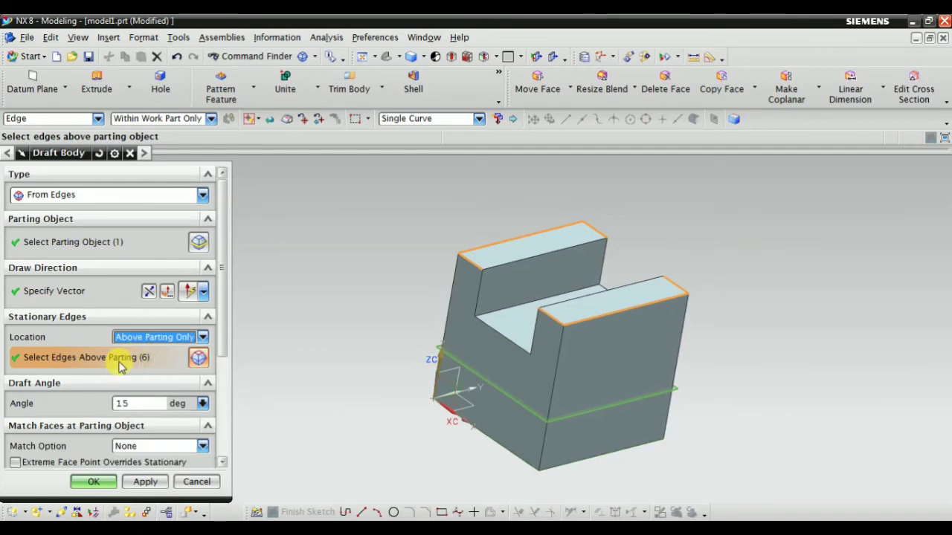
{"action": "scroll", "coordinate": [202, 450], "scroll_direction": "down", "scroll_amount": 5}
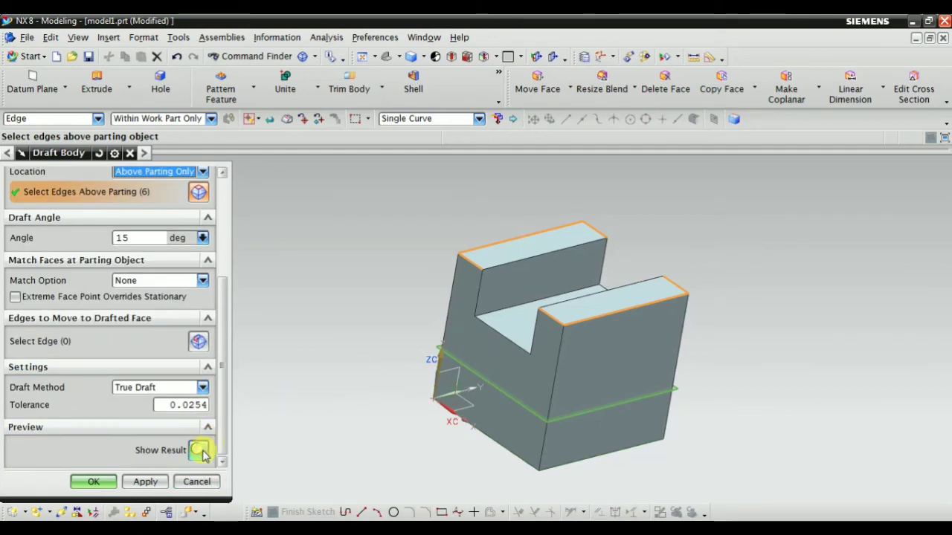
{"action": "left_click", "coordinate": [199, 450]}
{"action": "left_click", "coordinate": [199, 450]}
{"action": "left_click", "coordinate": [200, 450]}
{"action": "left_click", "coordinate": [200, 450]}
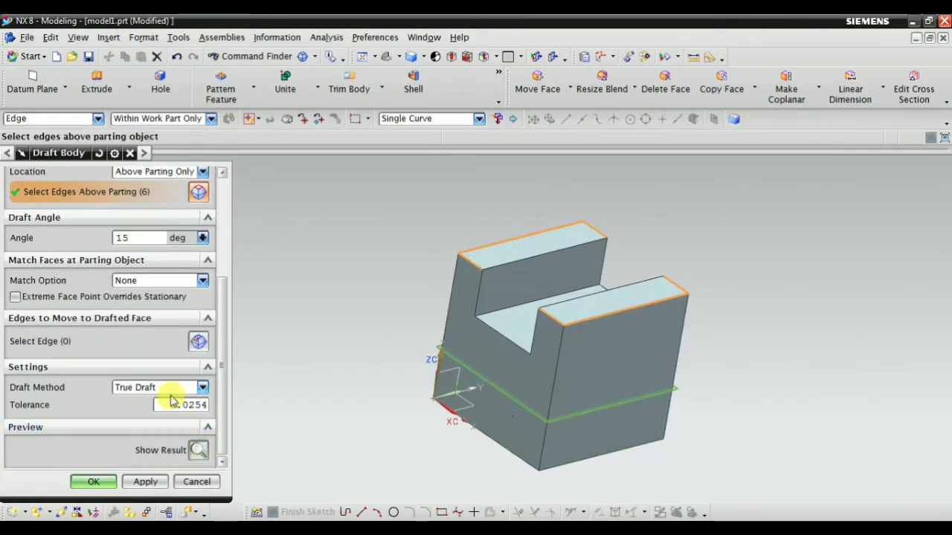
Step: Select the six slot profile edges on both end faces of the block as edges to move to the drafted face
{"action": "left_click", "coordinate": [196, 341]}
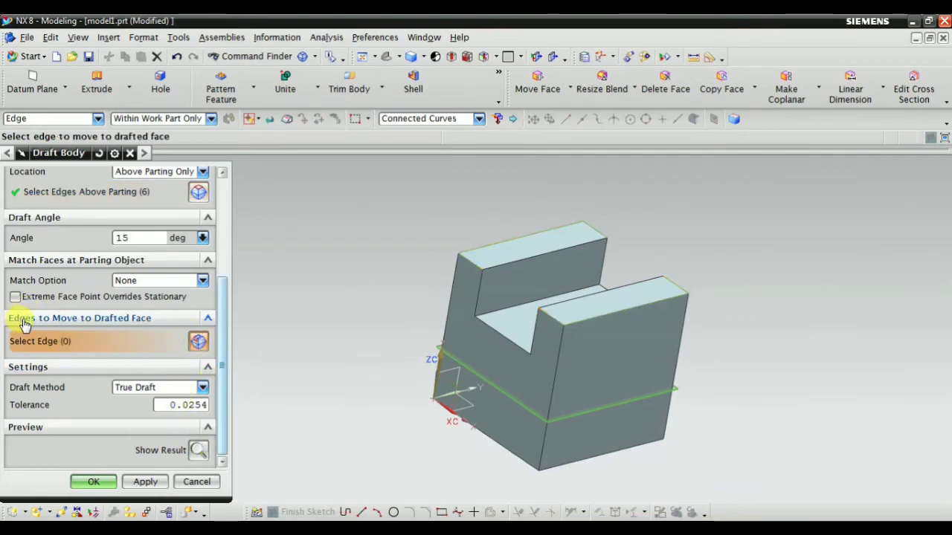
{"action": "scroll", "coordinate": [493, 295], "scroll_direction": "up", "scroll_amount": 5}
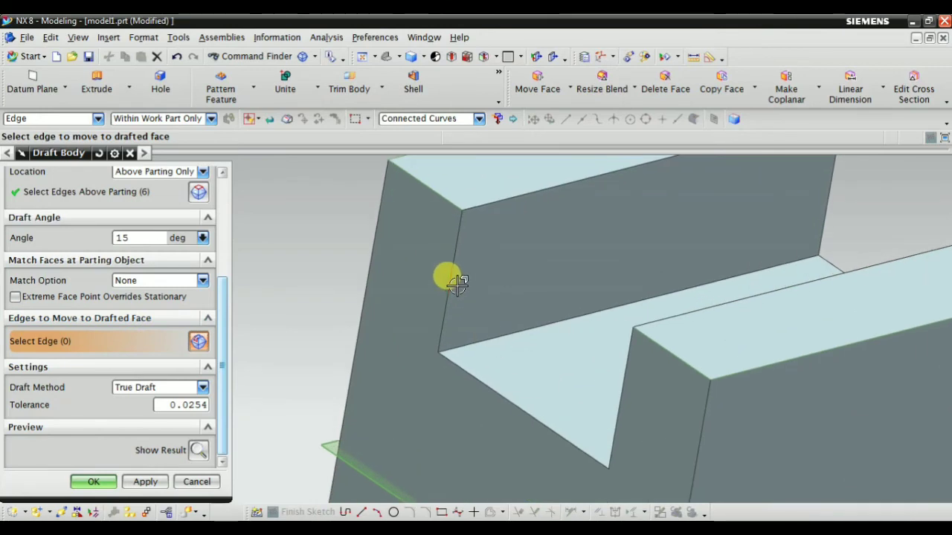
{"action": "scroll", "coordinate": [397, 252], "scroll_direction": "down", "scroll_amount": 2}
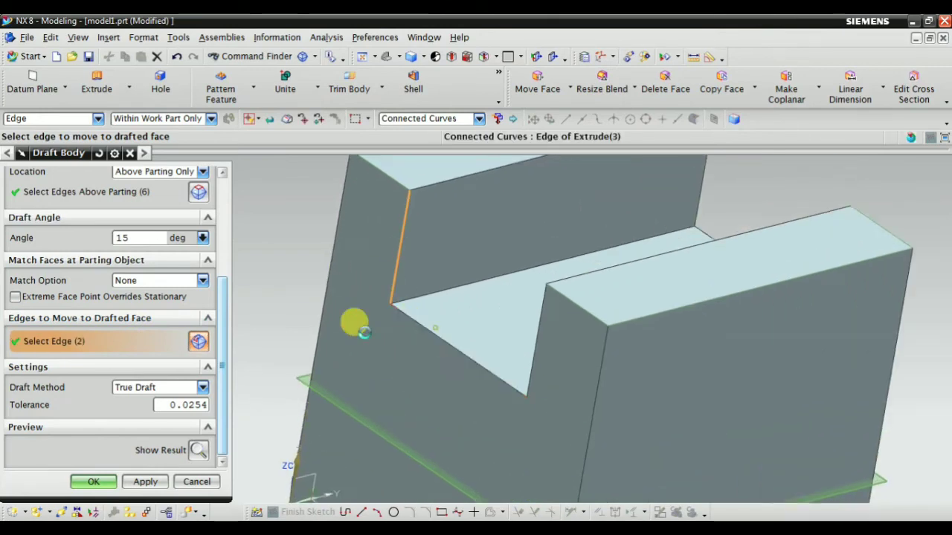
{"action": "middle_click_drag", "start_coordinate": [362, 332], "coordinate": [570, 387]}
{"action": "left_click", "coordinate": [470, 374]}
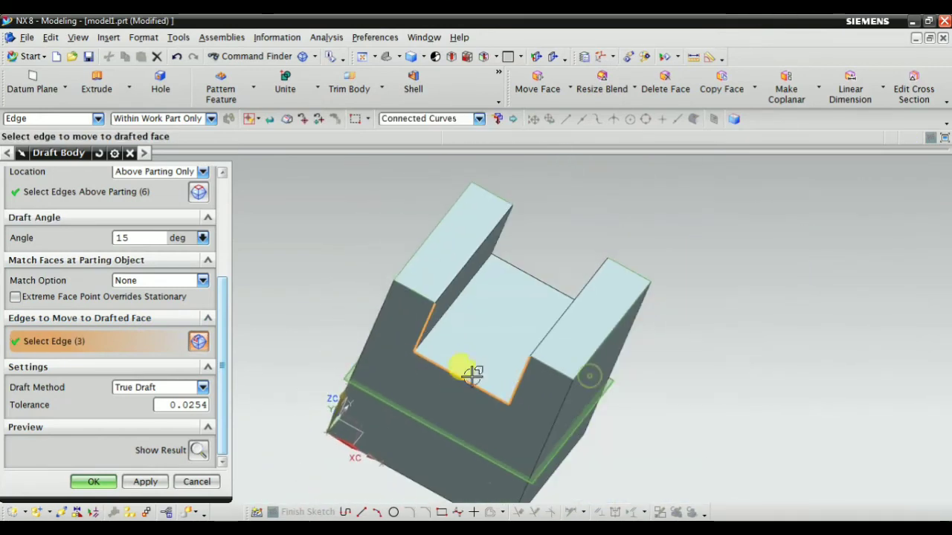
{"action": "middle_click_drag", "start_coordinate": [470, 374], "coordinate": [504, 276]}
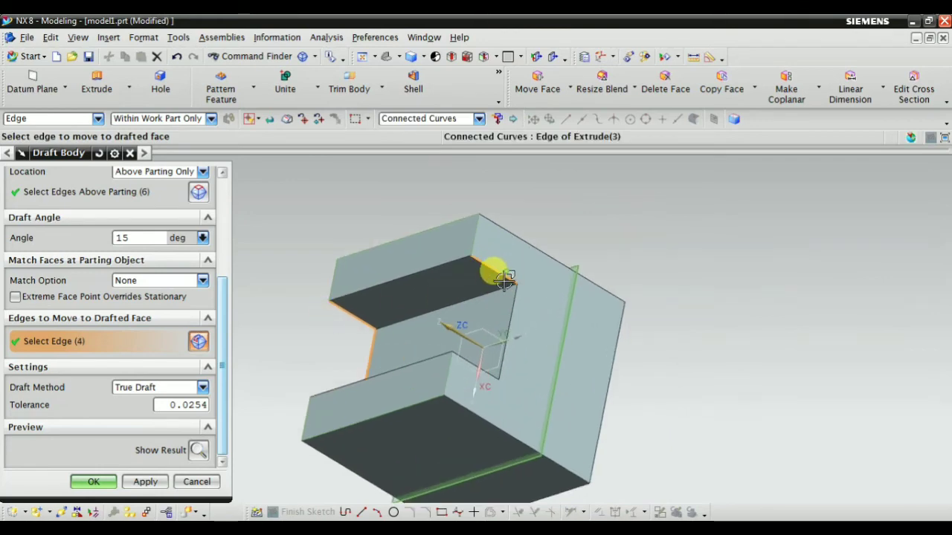
{"action": "middle_click_drag", "start_coordinate": [477, 350], "coordinate": [480, 459]}
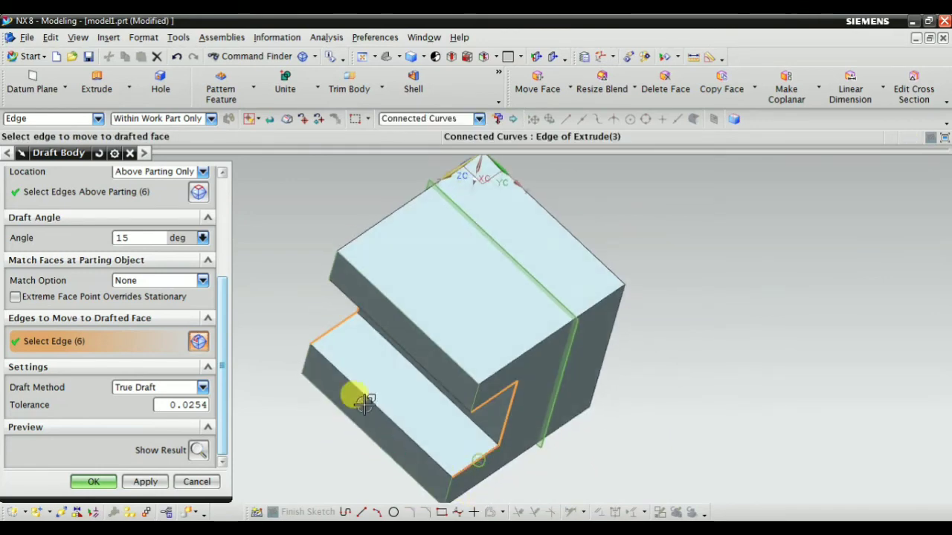
{"action": "middle_click_drag", "start_coordinate": [365, 402], "coordinate": [449, 293]}
Step: Preview the draft with the slot edges moved to the drafted face, and create the Draft Body feature
{"action": "left_click", "coordinate": [198, 450]}
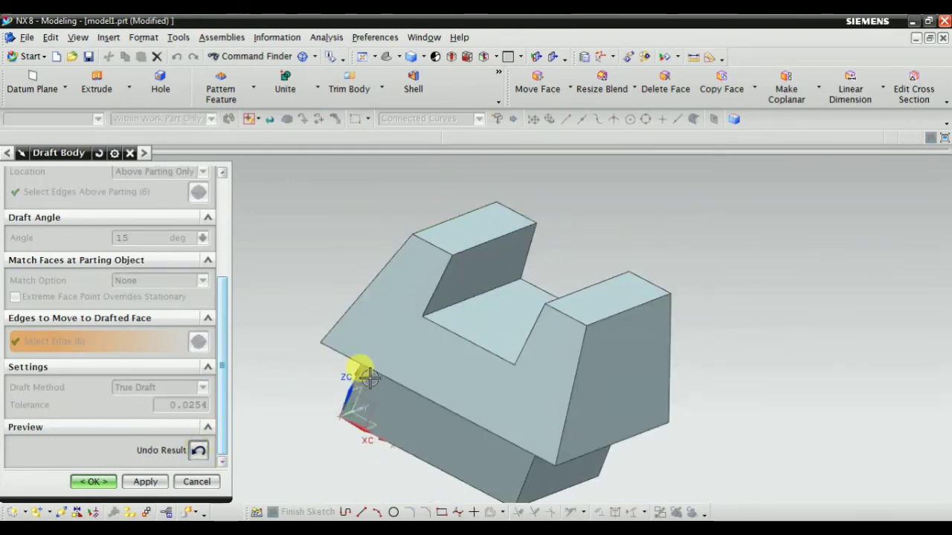
{"action": "middle_click_drag", "start_coordinate": [370, 378], "coordinate": [390, 307]}
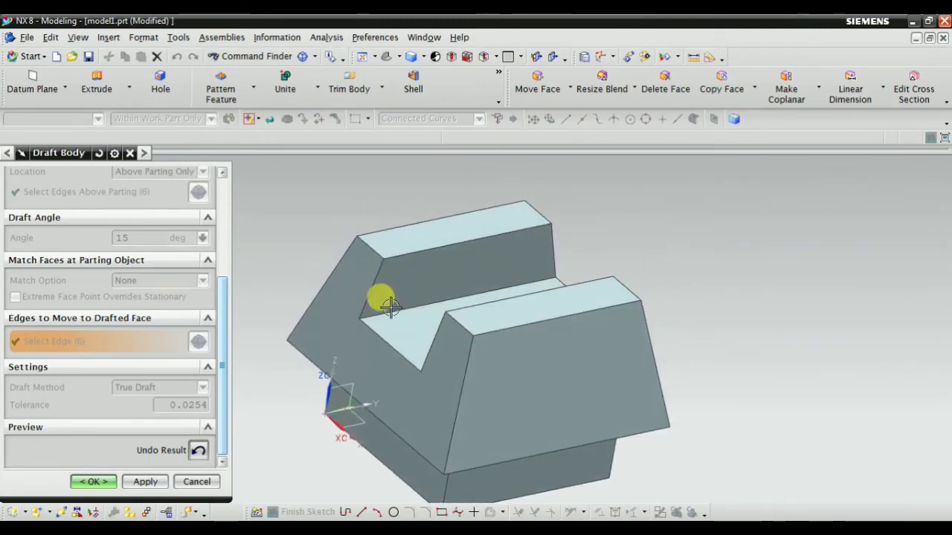
{"action": "left_click", "coordinate": [199, 451]}
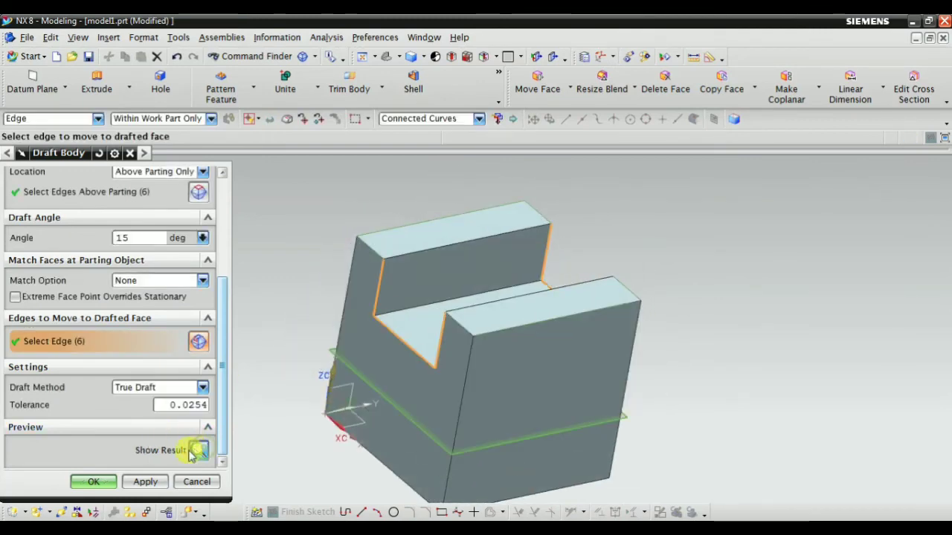
{"action": "left_click", "coordinate": [92, 482]}
{"action": "middle_click_drag", "start_coordinate": [340, 414], "coordinate": [384, 308]}
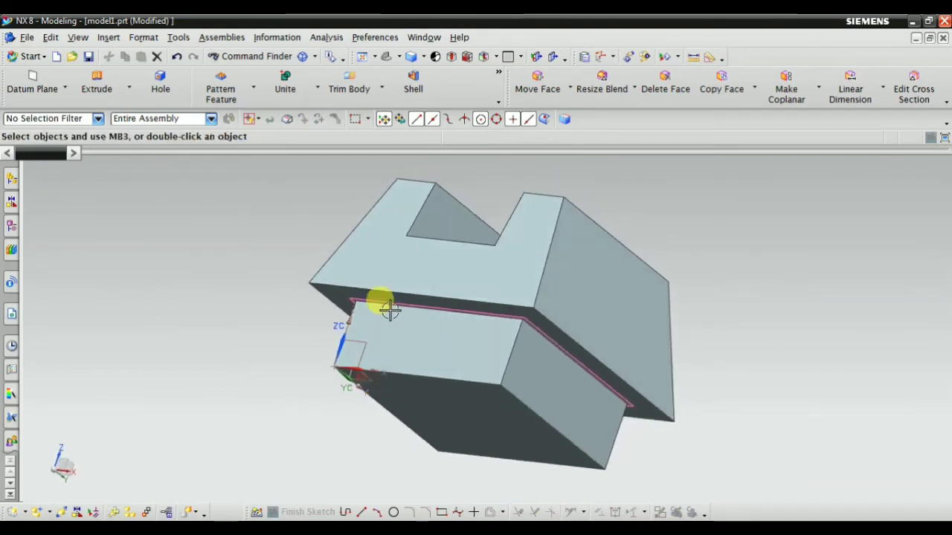
{"action": "double_click", "coordinate": [374, 264]}
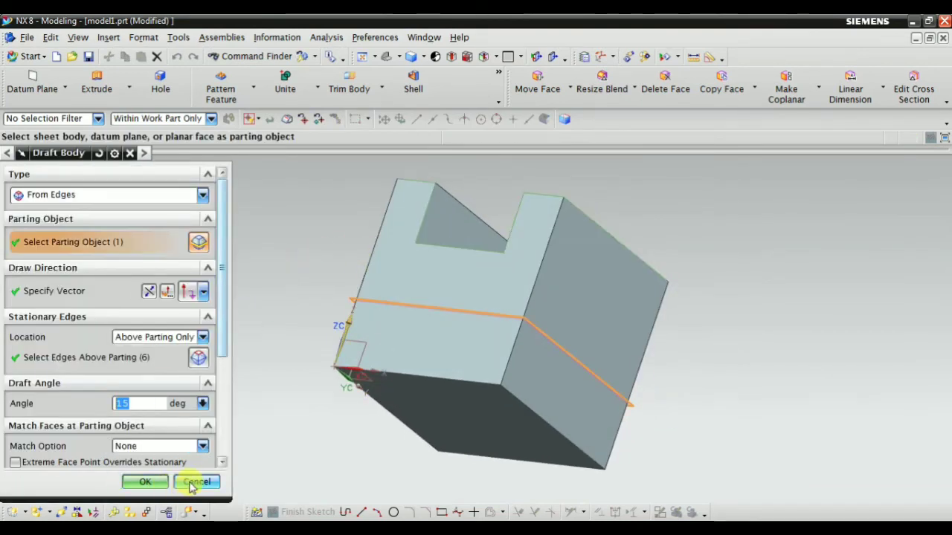
{"action": "left_click", "coordinate": [195, 482]}
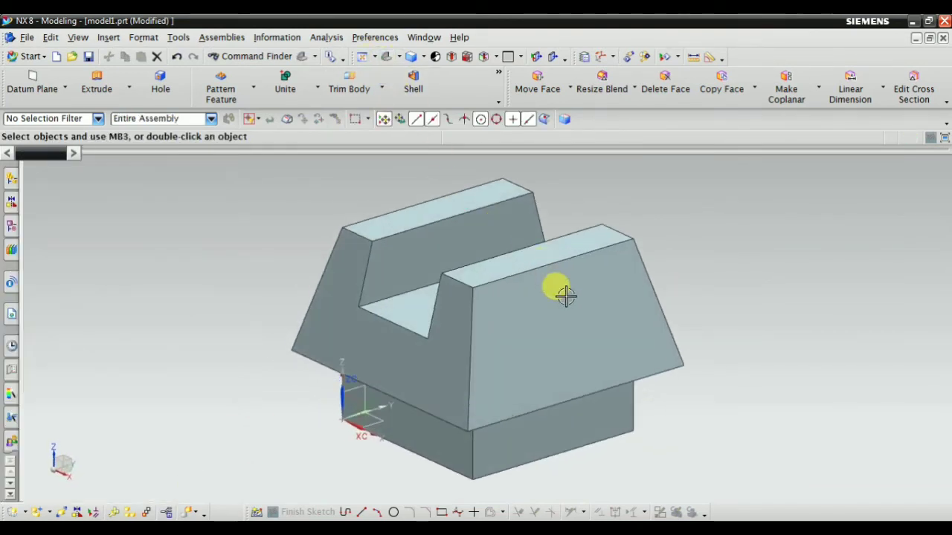
Step: Delete the Draft Body feature from the model history
{"action": "scroll", "coordinate": [565, 296], "scroll_direction": "down", "scroll_amount": 3}
{"action": "left_click", "coordinate": [10, 229]}
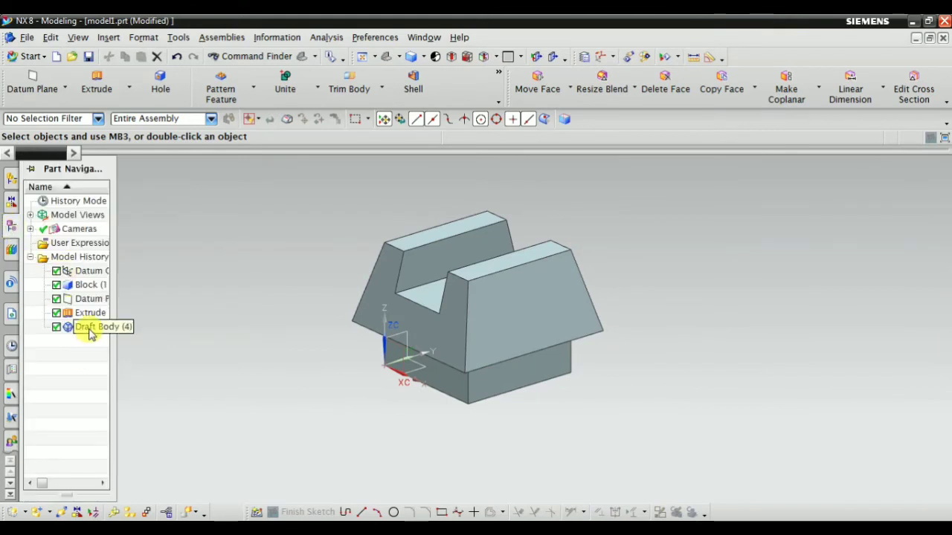
{"action": "left_click", "coordinate": [90, 327]}
{"action": "right_click", "coordinate": [89, 327]}
{"action": "left_click", "coordinate": [121, 254]}
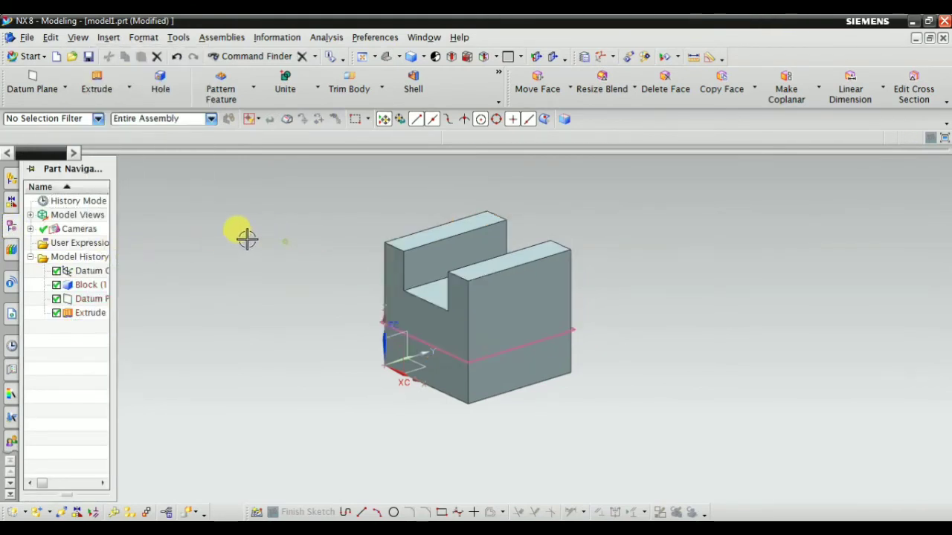
{"action": "right_click", "coordinate": [248, 191]}
{"action": "left_click", "coordinate": [240, 185]}
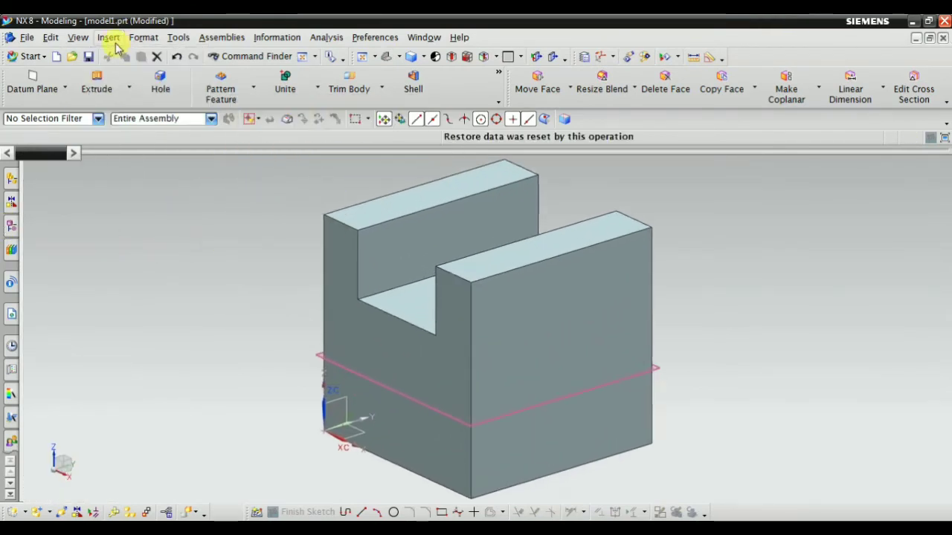
Step: Start a Draft Body feature on the slotted block and set its type to Faces to Draft
{"action": "left_click", "coordinate": [108, 37]}
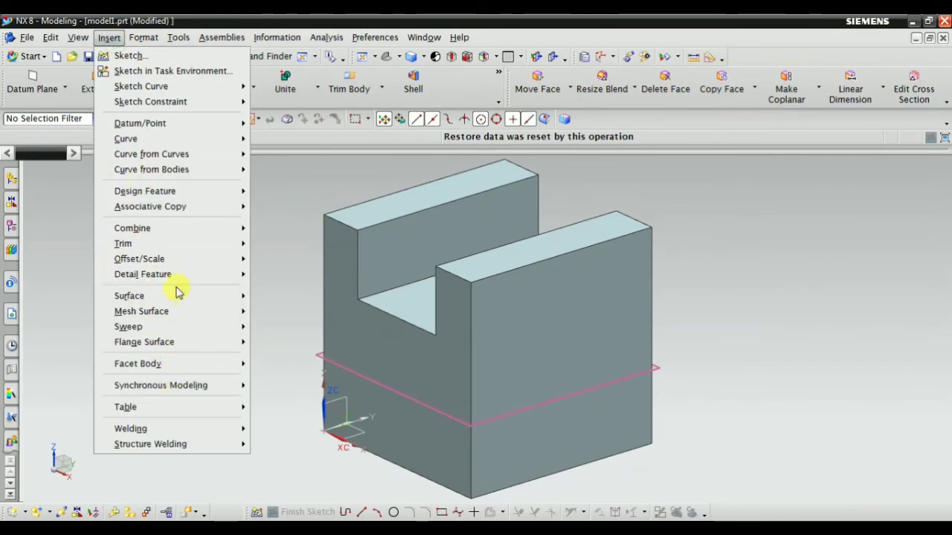
{"action": "mouse_move", "coordinate": [183, 276]}
{"action": "left_click", "coordinate": [298, 441]}
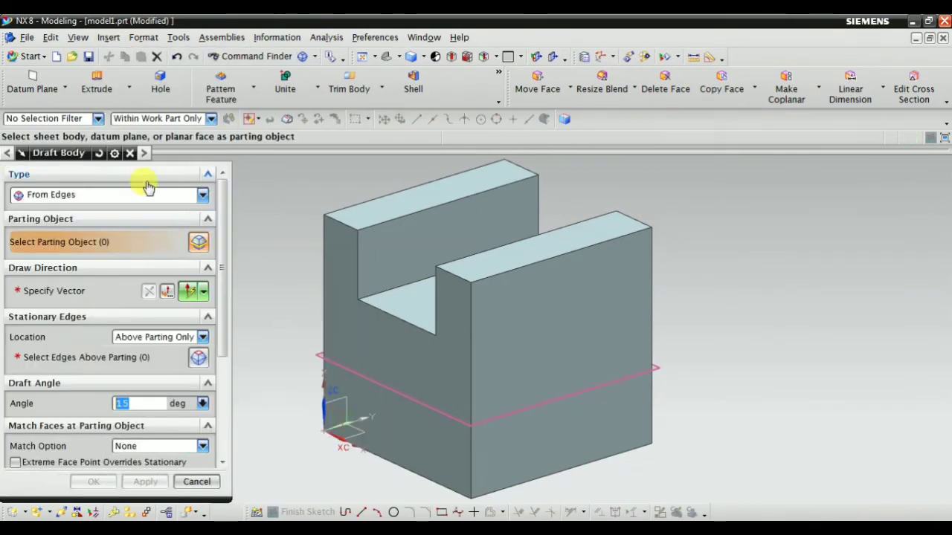
{"action": "left_click", "coordinate": [91, 194]}
{"action": "left_click", "coordinate": [70, 225]}
{"action": "scroll", "coordinate": [563, 320], "scroll_direction": "down", "scroll_amount": 1}
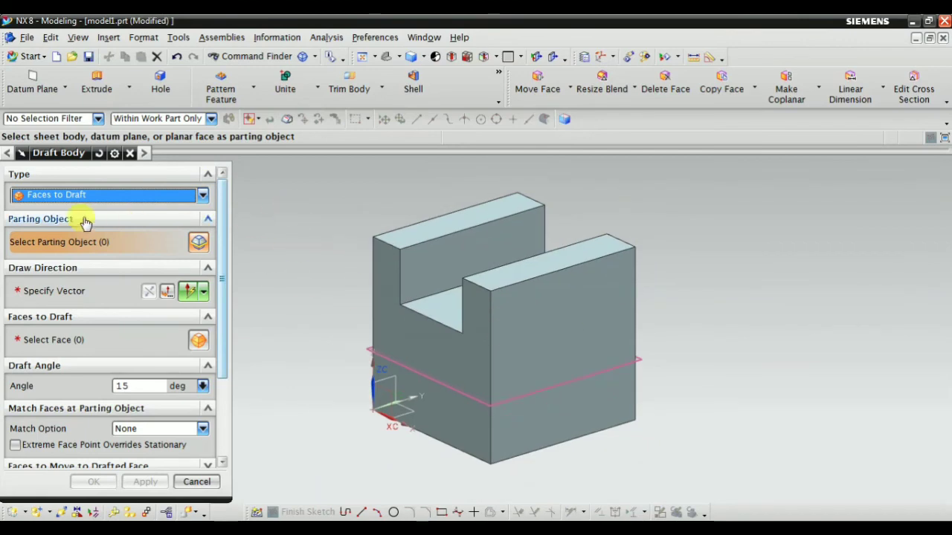
{"action": "scroll", "coordinate": [323, 370], "scroll_direction": "up", "scroll_amount": 1}
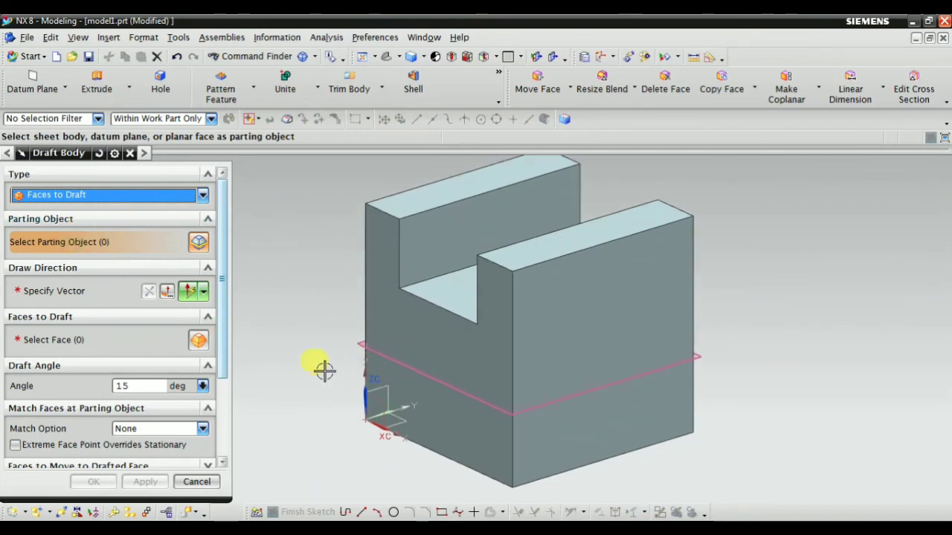
Step: Select the horizontal datum plane as the parting object and accept the default draw direction
{"action": "left_click", "coordinate": [361, 342]}
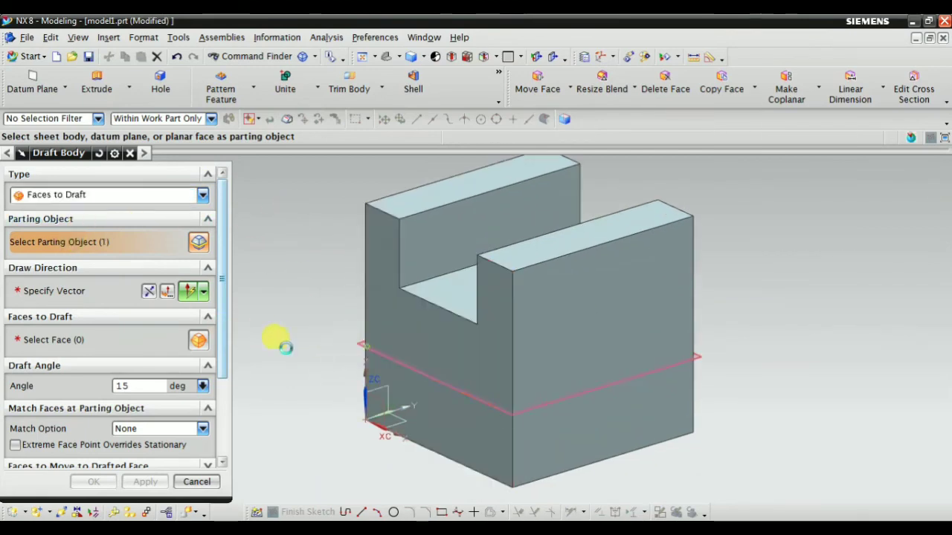
{"action": "middle_click", "coordinate": [487, 297]}
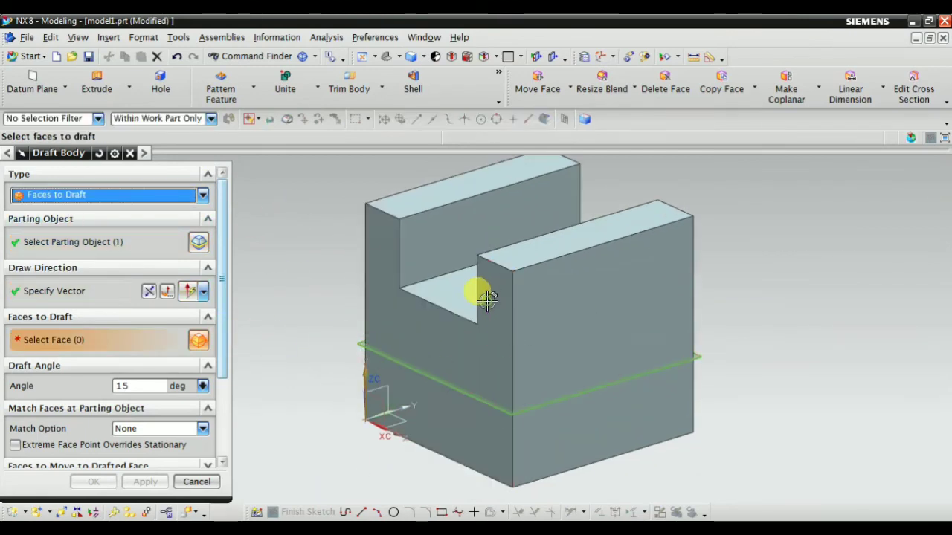
{"action": "left_click", "coordinate": [53, 292]}
{"action": "left_click", "coordinate": [59, 242]}
{"action": "left_click", "coordinate": [74, 292]}
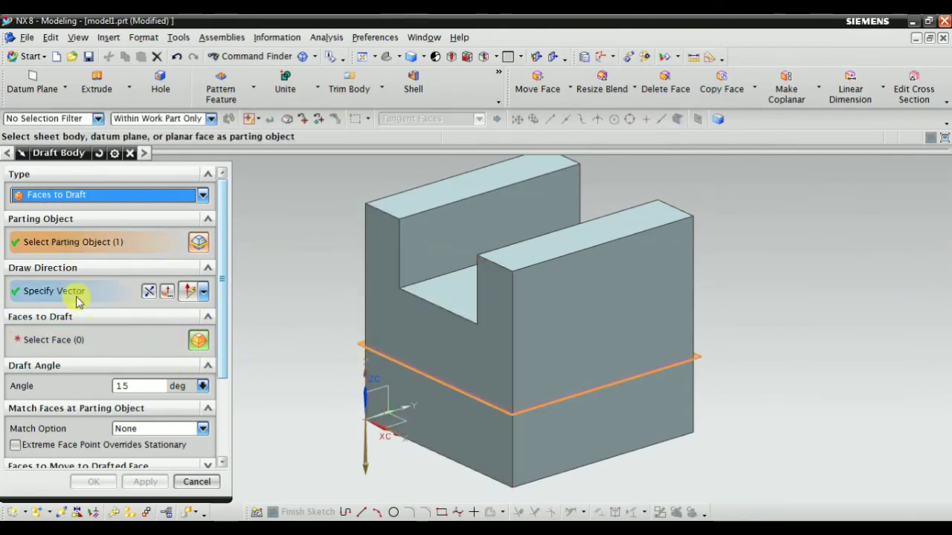
{"action": "middle_click", "coordinate": [490, 301]}
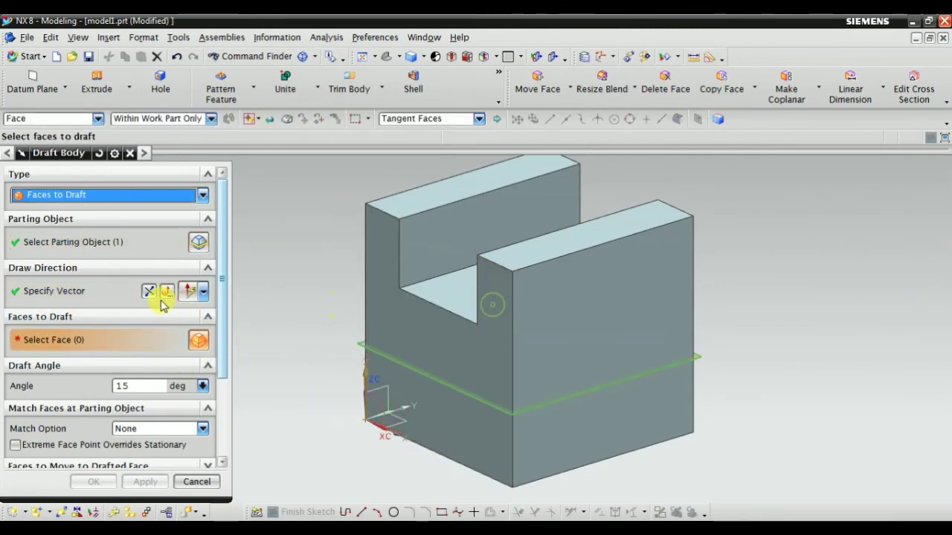
Step: Select the slotted end face as the face to draft and preview the 15-degree draft result
{"action": "left_click", "coordinate": [41, 343]}
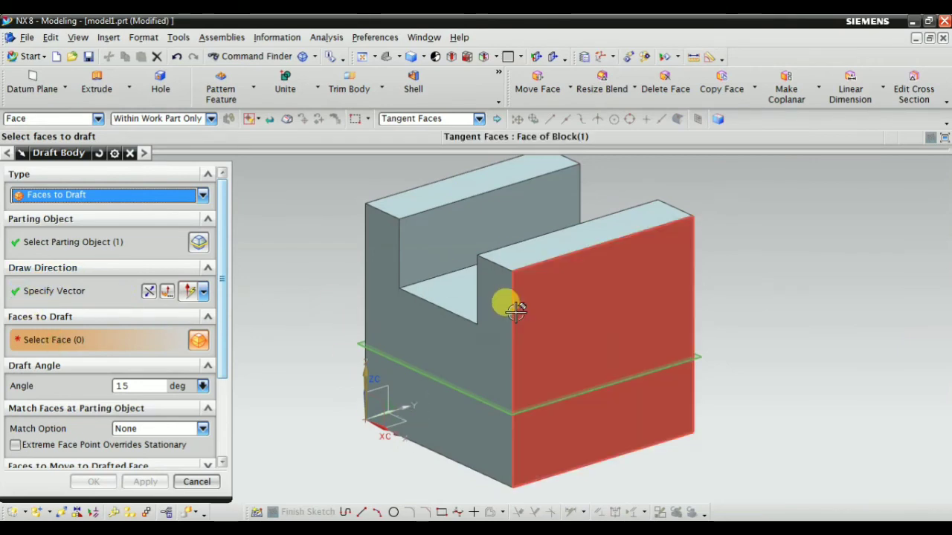
{"action": "left_click", "coordinate": [494, 300]}
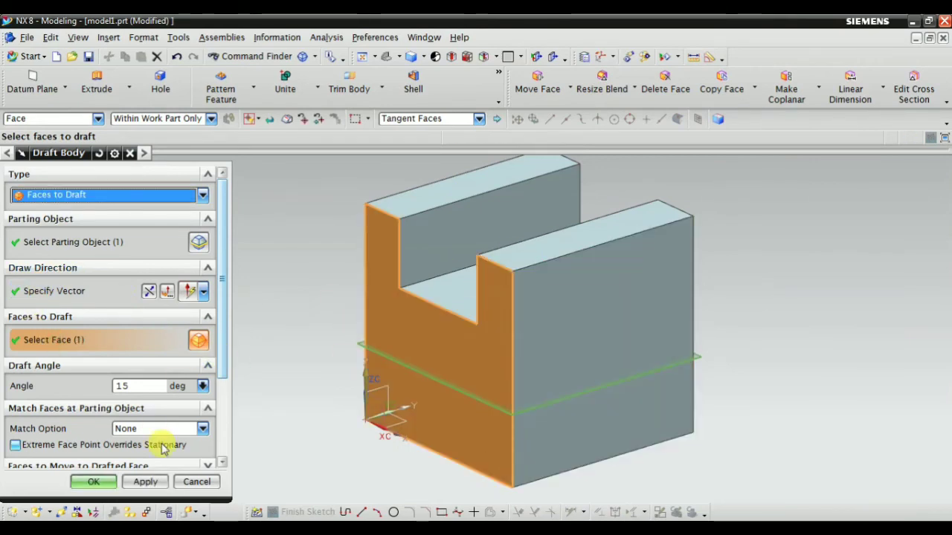
{"action": "scroll", "coordinate": [164, 449], "scroll_direction": "down", "scroll_amount": 3}
{"action": "left_click", "coordinate": [198, 450]}
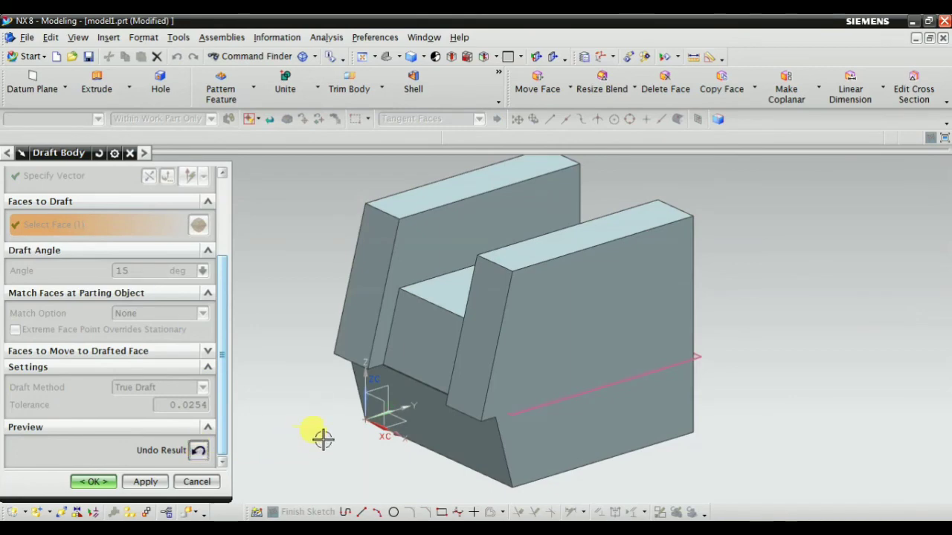
{"action": "middle_click_drag", "start_coordinate": [323, 438], "coordinate": [338, 409]}
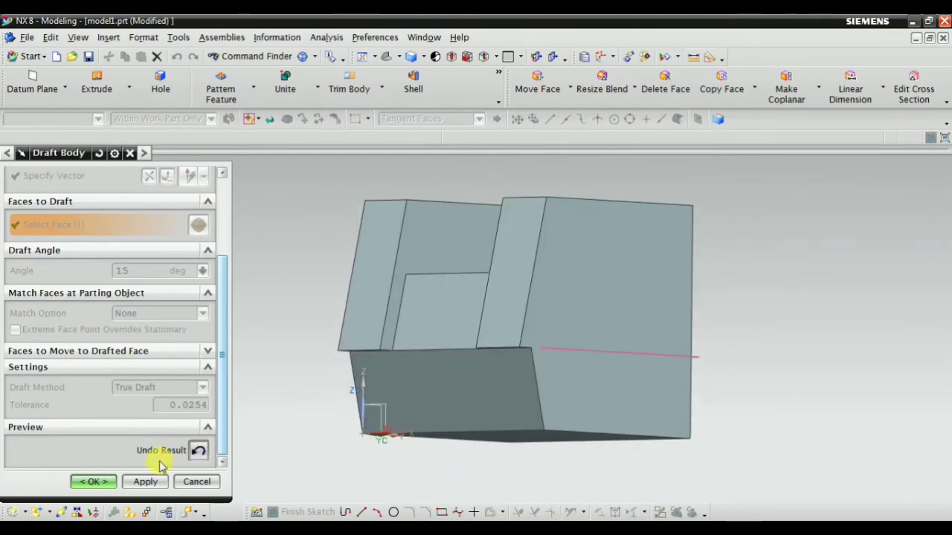
{"action": "left_click", "coordinate": [198, 450]}
Step: Set the match option to Match All and try to preview the draft using Repair with Blends
{"action": "left_click", "coordinate": [134, 313]}
{"action": "left_click", "coordinate": [132, 335]}
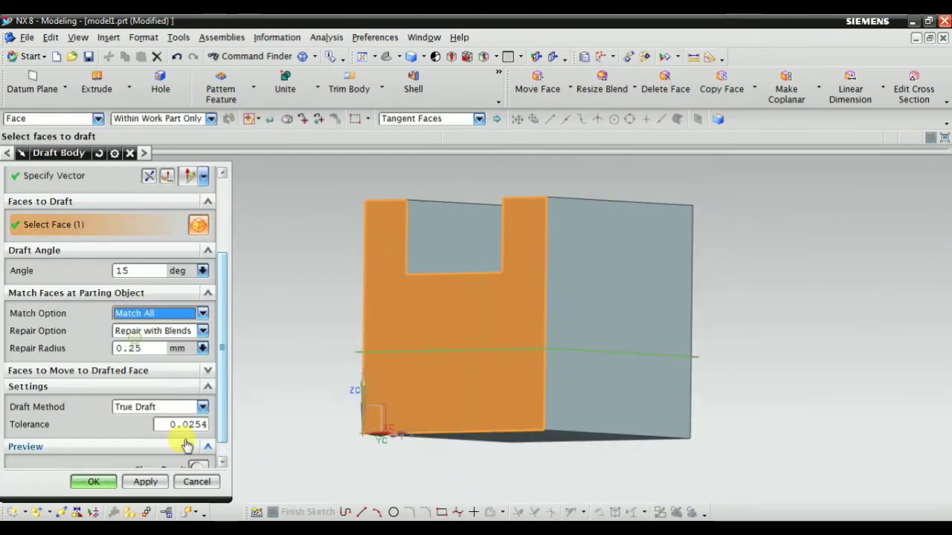
{"action": "left_click", "coordinate": [197, 469]}
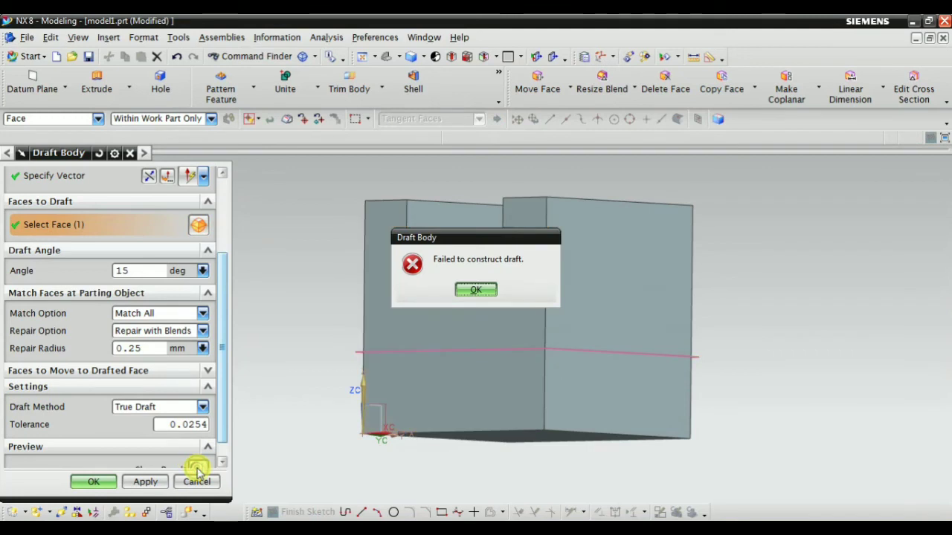
{"action": "left_click", "coordinate": [475, 290]}
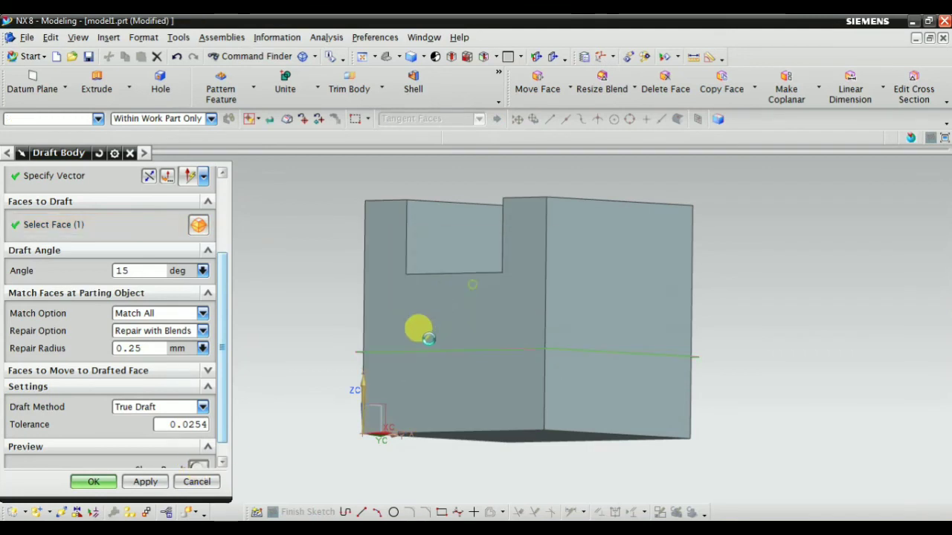
{"action": "left_click", "coordinate": [147, 334]}
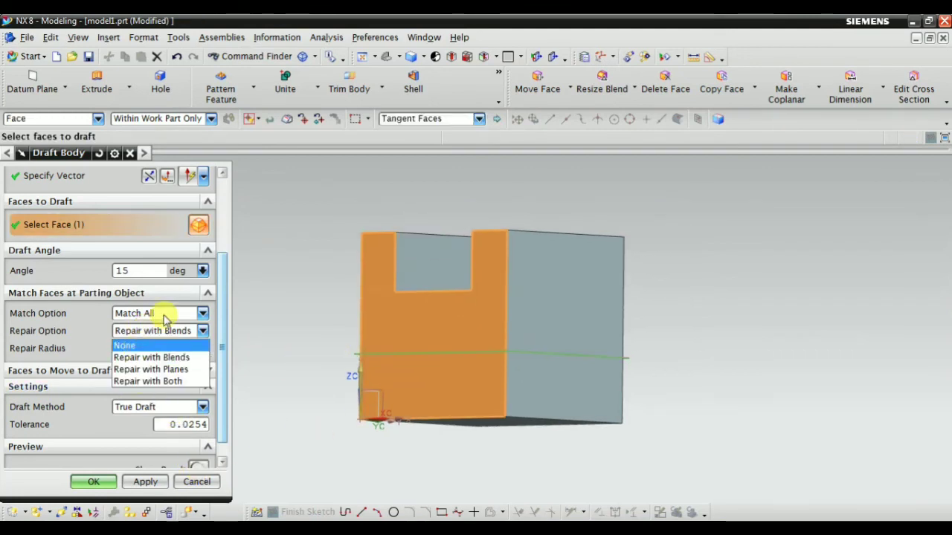
{"action": "left_click", "coordinate": [170, 314]}
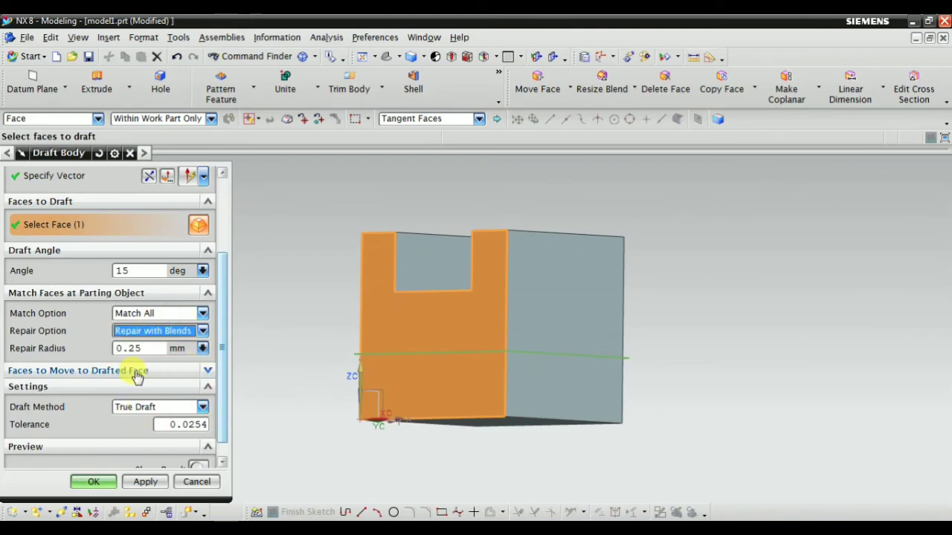
{"action": "mouse_move", "coordinate": [405, 406]}
{"action": "middle_mouse_down"}
{"action": "mouse_move", "coordinate": [383, 453]}
{"action": "mouse_move", "coordinate": [395, 419]}
{"action": "middle_mouse_up"}
{"action": "scroll", "coordinate": [229, 398], "scroll_direction": "down", "scroll_amount": 1}
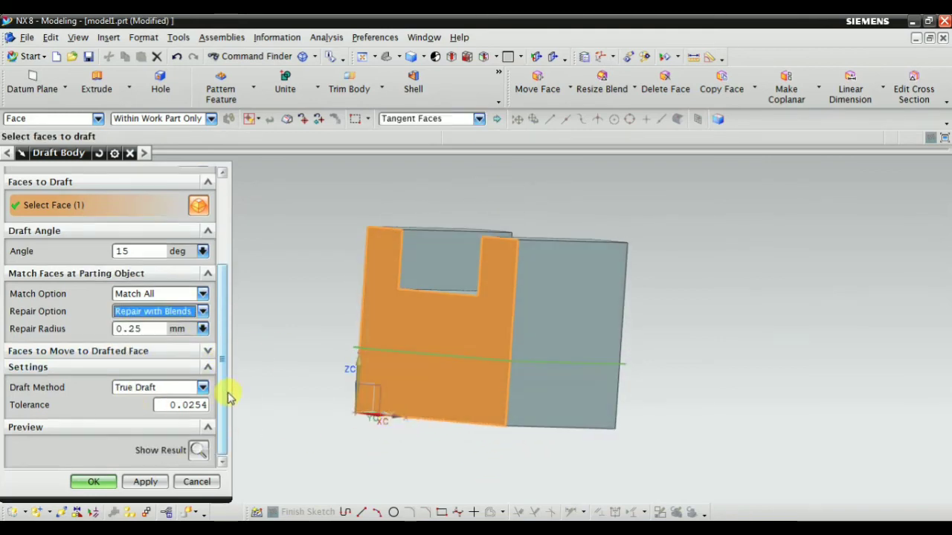
Step: Select the slot floor and both slot side walls as faces to move to the drafted face
{"action": "left_click", "coordinate": [87, 354]}
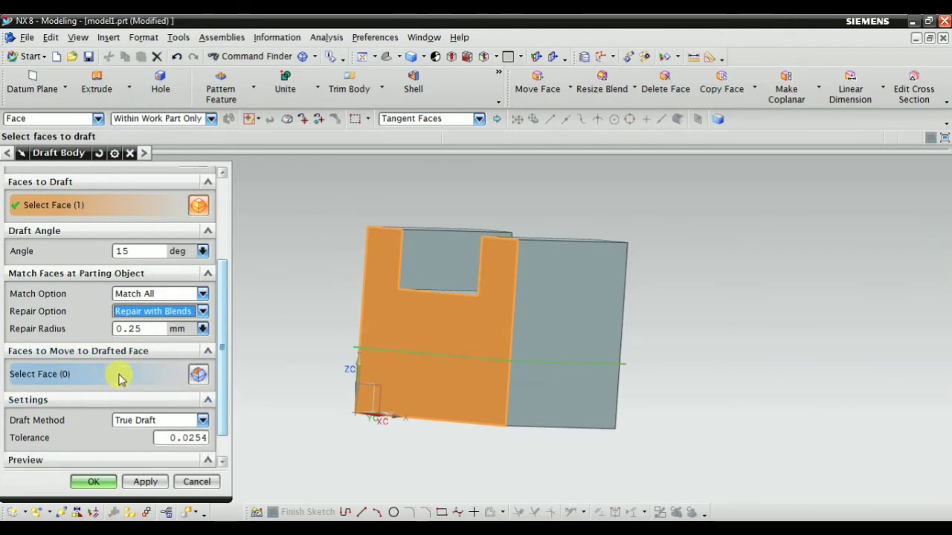
{"action": "left_click", "coordinate": [197, 374]}
{"action": "middle_click_drag", "start_coordinate": [338, 380], "coordinate": [331, 409]}
{"action": "scroll", "coordinate": [397, 319], "scroll_direction": "up", "scroll_amount": 3}
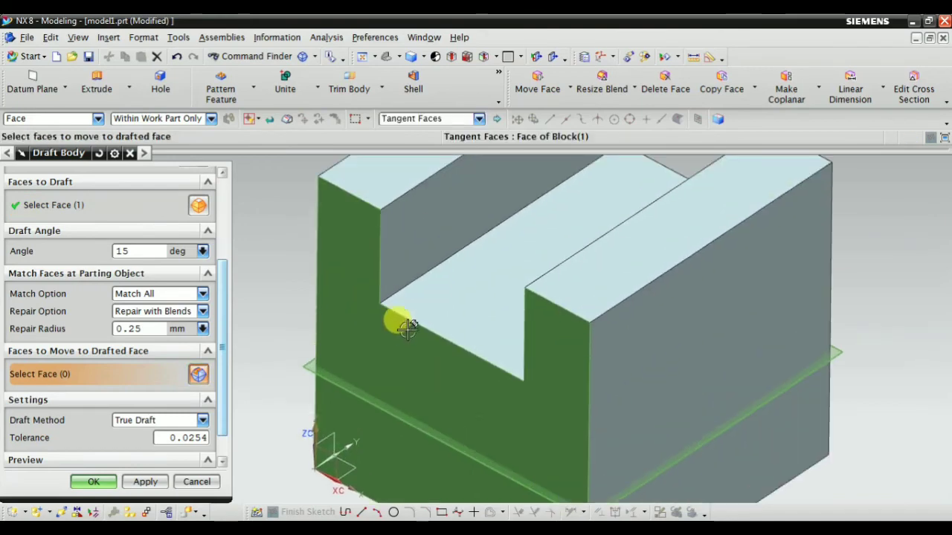
{"action": "left_click", "coordinate": [483, 305]}
{"action": "middle_click_drag", "start_coordinate": [471, 360], "coordinate": [663, 335]}
{"action": "left_click", "coordinate": [667, 339]}
{"action": "middle_click_drag", "start_coordinate": [446, 405], "coordinate": [382, 334]}
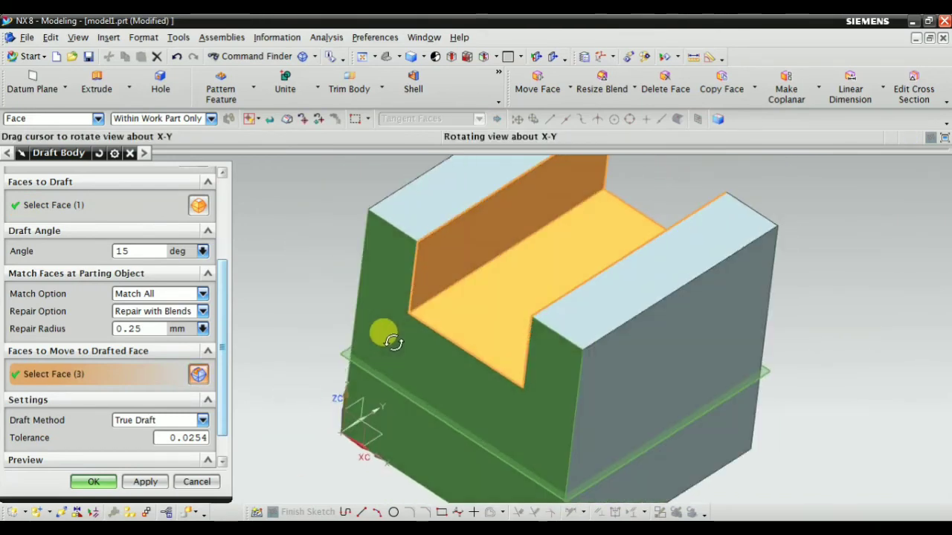
Step: Preview the draft with the three slot faces moved to the drafted face and inspect the slot opening
{"action": "scroll", "coordinate": [202, 453], "scroll_direction": "down", "scroll_amount": 1}
{"action": "left_click", "coordinate": [198, 450]}
{"action": "mouse_move", "coordinate": [373, 382]}
{"action": "middle_mouse_down"}
{"action": "mouse_move", "coordinate": [404, 357]}
{"action": "mouse_move", "coordinate": [463, 347]}
{"action": "mouse_move", "coordinate": [374, 355]}
{"action": "mouse_move", "coordinate": [407, 363]}
{"action": "mouse_move", "coordinate": [372, 377]}
{"action": "middle_mouse_up"}
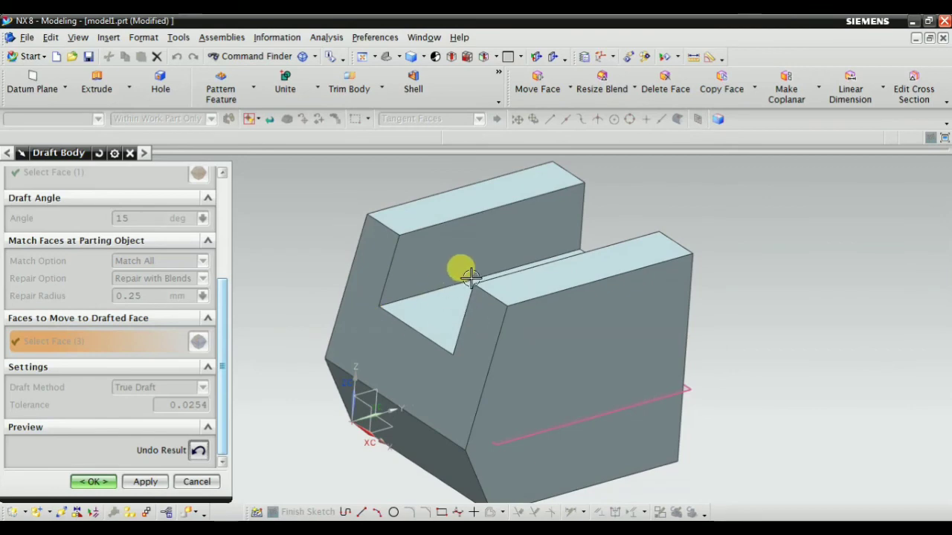
{"action": "mouse_move", "coordinate": [578, 301]}
{"action": "middle_mouse_down"}
{"action": "mouse_move", "coordinate": [570, 357]}
{"action": "mouse_move", "coordinate": [512, 323]}
{"action": "mouse_move", "coordinate": [462, 388]}
{"action": "mouse_move", "coordinate": [617, 346]}
{"action": "mouse_move", "coordinate": [446, 340]}
{"action": "mouse_move", "coordinate": [431, 349]}
{"action": "middle_mouse_up"}
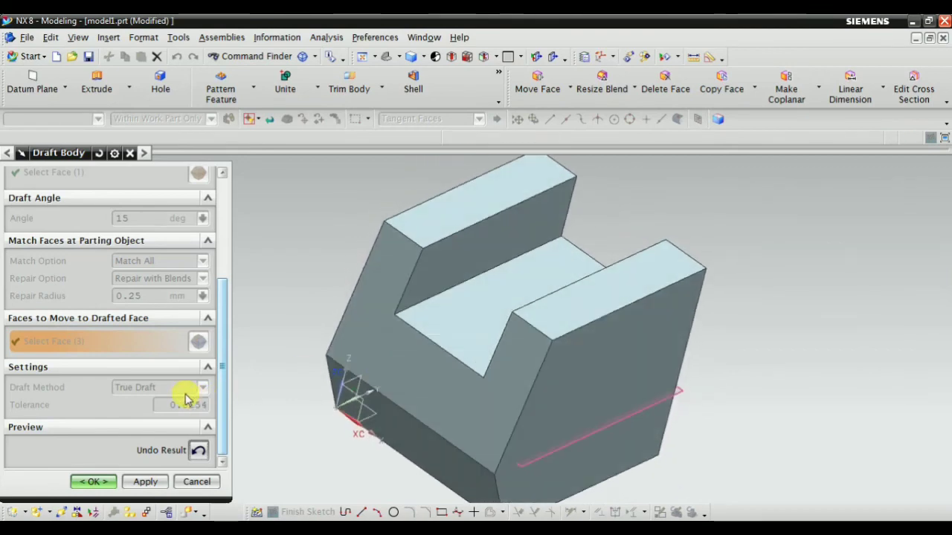
{"action": "scroll", "coordinate": [162, 394], "scroll_direction": "up", "scroll_amount": 3}
{"action": "scroll", "coordinate": [162, 395], "scroll_direction": "down", "scroll_amount": 3}
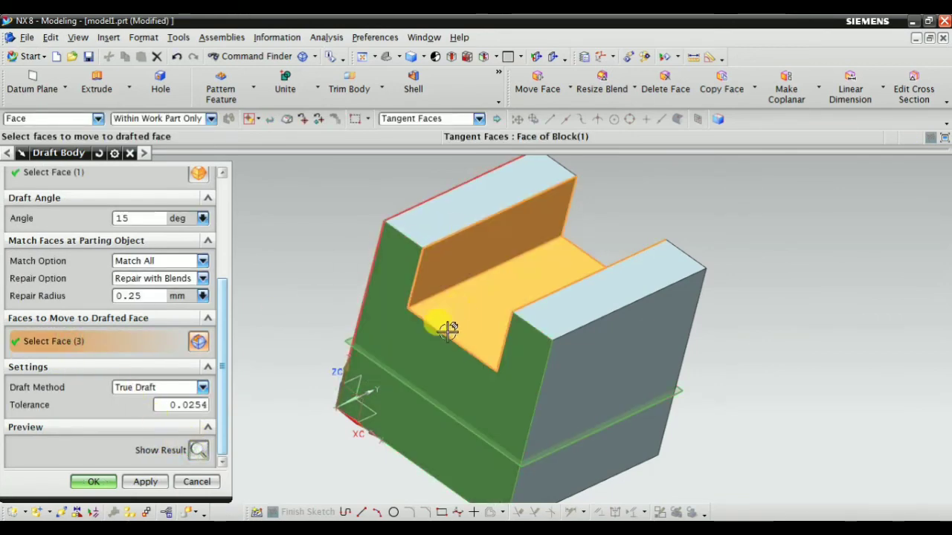
{"action": "middle_click_drag", "start_coordinate": [331, 316], "coordinate": [386, 299]}
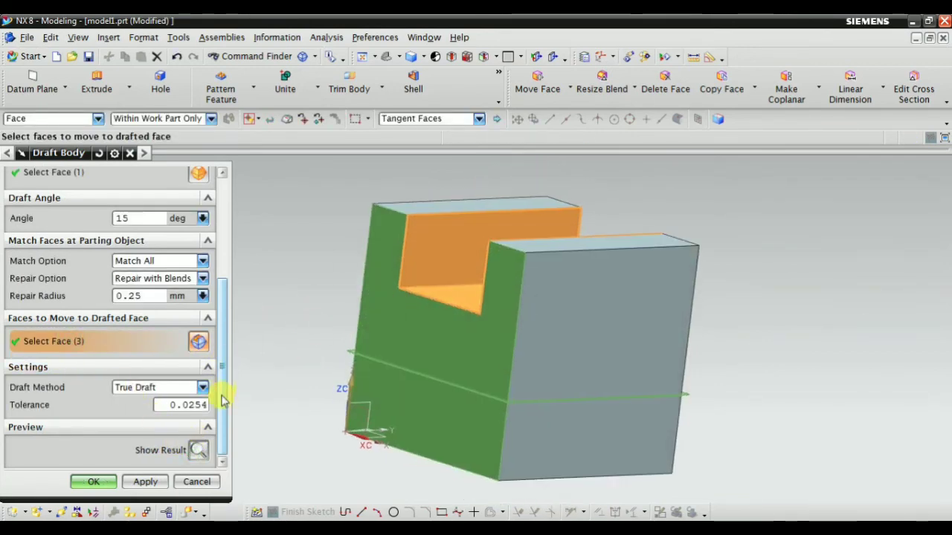
{"action": "left_click_drag", "start_coordinate": [222, 392], "coordinate": [223, 402]}
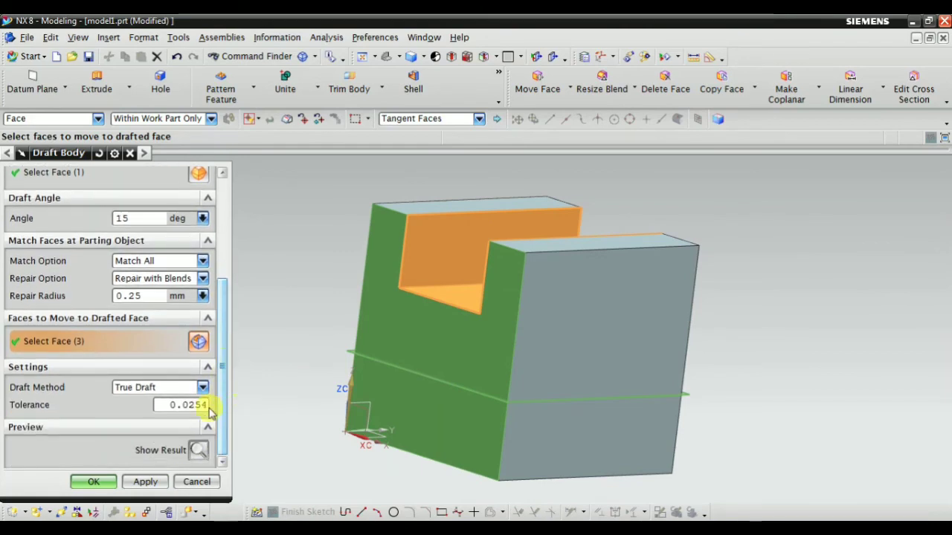
Step: Show and hide the draft preview again to compare the drafted end face with the original block
{"action": "left_click", "coordinate": [196, 451]}
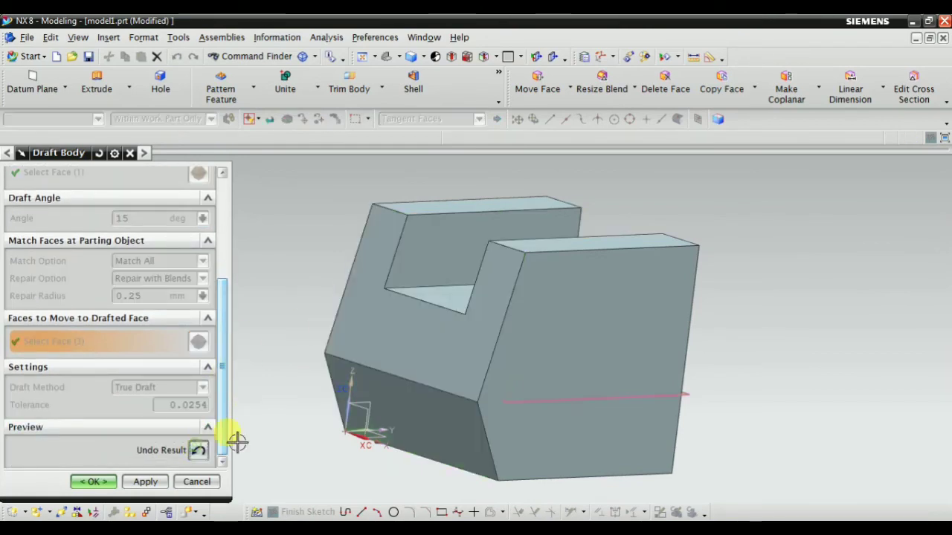
{"action": "middle_click_drag", "start_coordinate": [353, 400], "coordinate": [370, 384]}
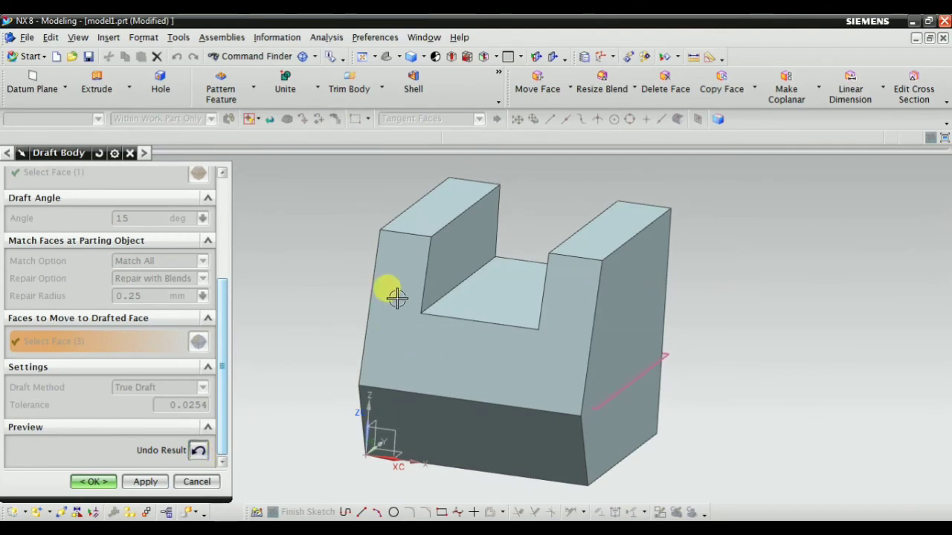
{"action": "mouse_move", "coordinate": [441, 347]}
{"action": "middle_mouse_down"}
{"action": "mouse_move", "coordinate": [378, 344]}
{"action": "mouse_move", "coordinate": [342, 372]}
{"action": "mouse_move", "coordinate": [458, 360]}
{"action": "mouse_move", "coordinate": [431, 362]}
{"action": "middle_mouse_up"}
{"action": "left_click", "coordinate": [197, 450]}
{"action": "left_click", "coordinate": [197, 451]}
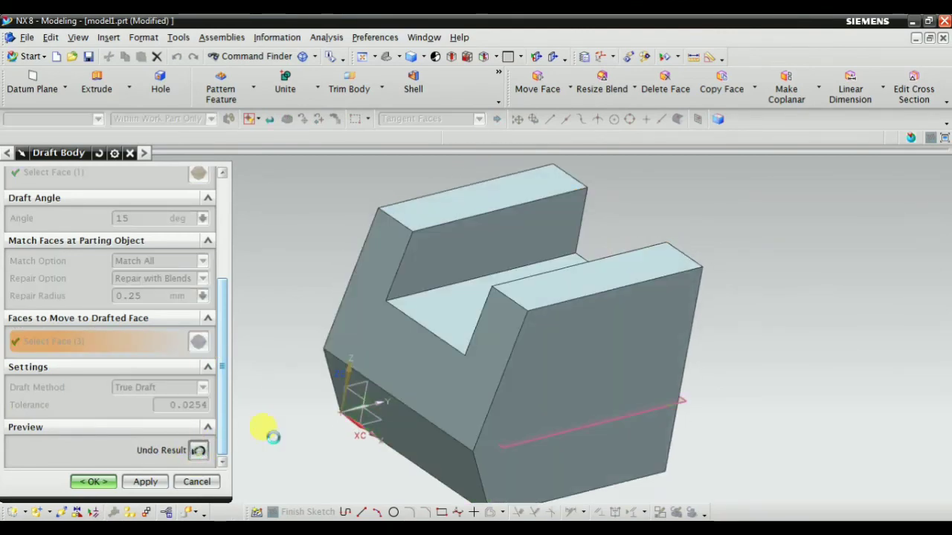
{"action": "middle_click_drag", "start_coordinate": [273, 438], "coordinate": [357, 368]}
{"action": "left_click", "coordinate": [197, 451]}
Step: Add the block's adjacent outer side face to the faces to draft
{"action": "scroll", "coordinate": [138, 331], "scroll_direction": "up", "scroll_amount": 5}
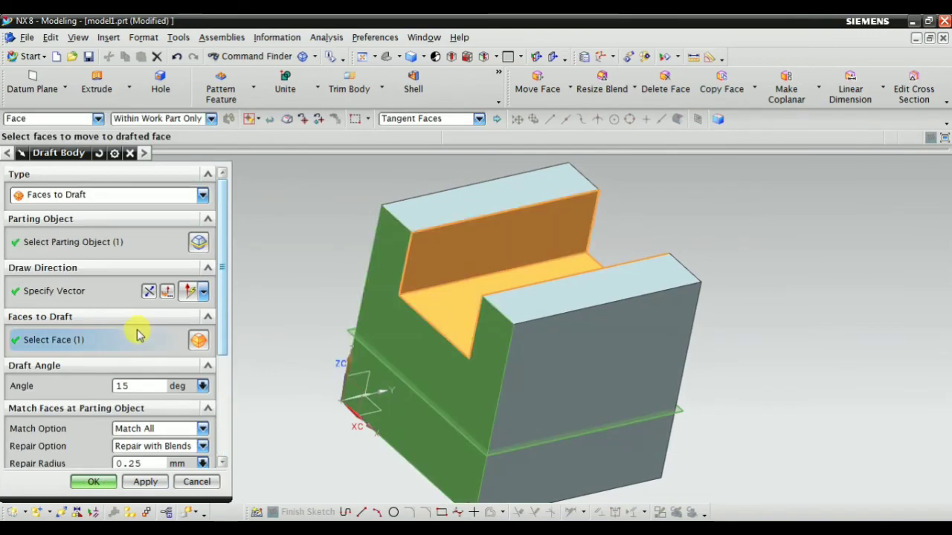
{"action": "left_click", "coordinate": [79, 339]}
{"action": "scroll", "coordinate": [253, 186], "scroll_direction": "down", "scroll_amount": 1}
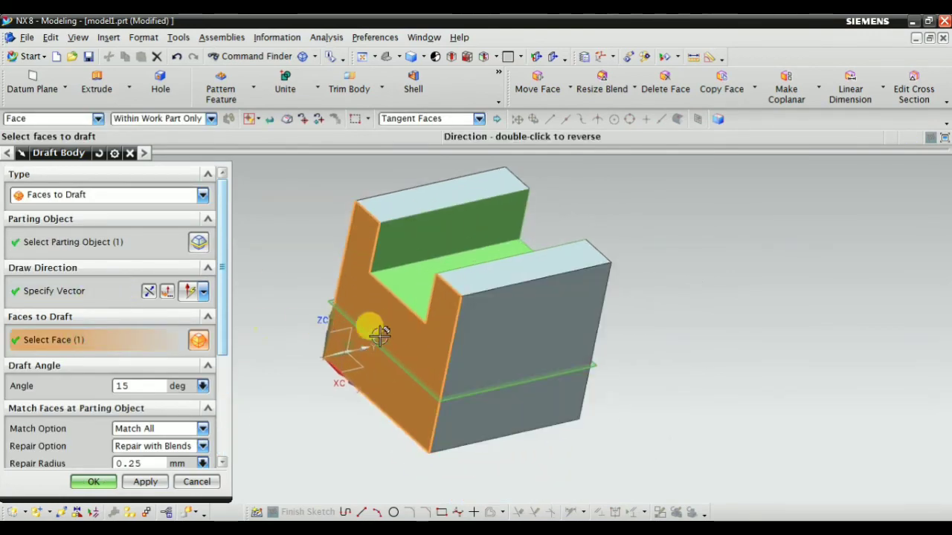
Step: Preview the draft applied to both the slotted end face and the outer side face
{"action": "scroll", "coordinate": [134, 447], "scroll_direction": "down", "scroll_amount": 5}
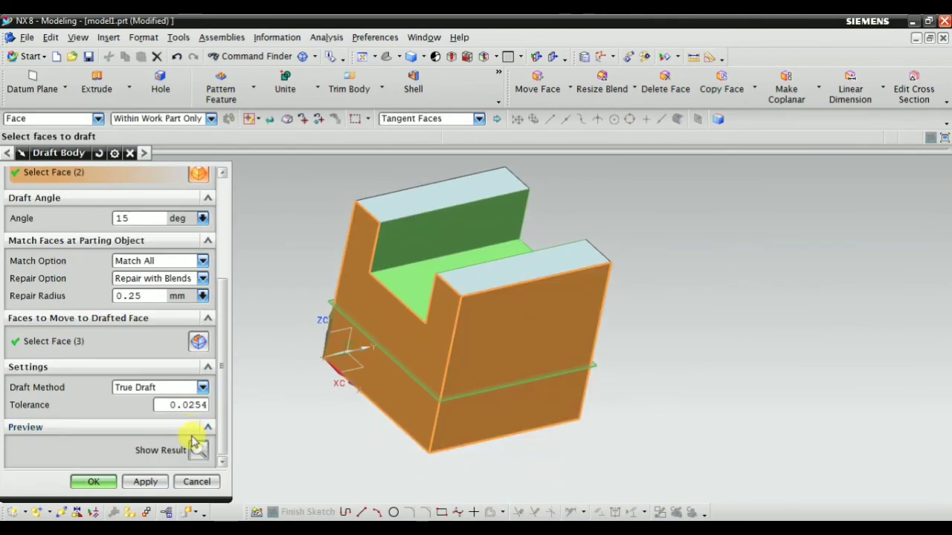
{"action": "left_click", "coordinate": [198, 449]}
{"action": "left_click", "coordinate": [198, 451]}
{"action": "left_click", "coordinate": [198, 451]}
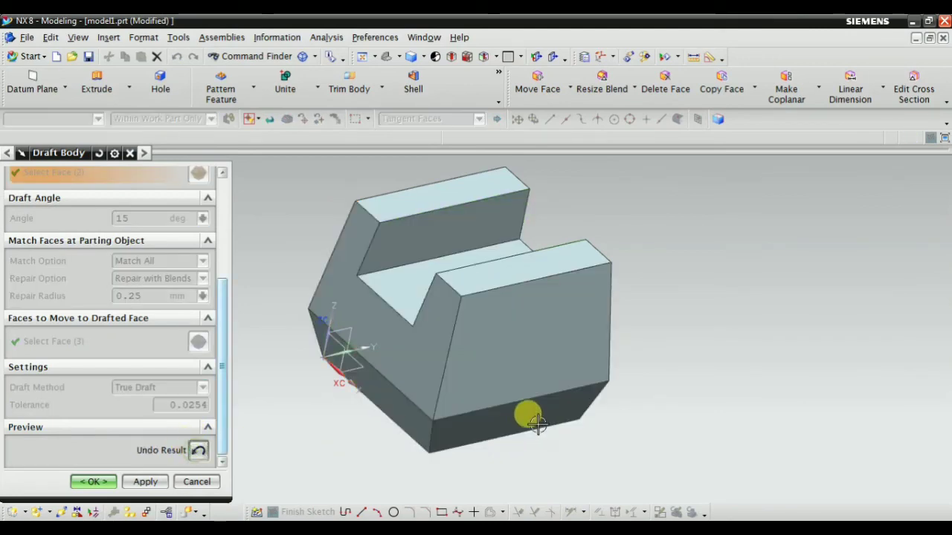
{"action": "middle_click_drag", "start_coordinate": [529, 418], "coordinate": [513, 372]}
{"action": "left_click", "coordinate": [199, 451]}
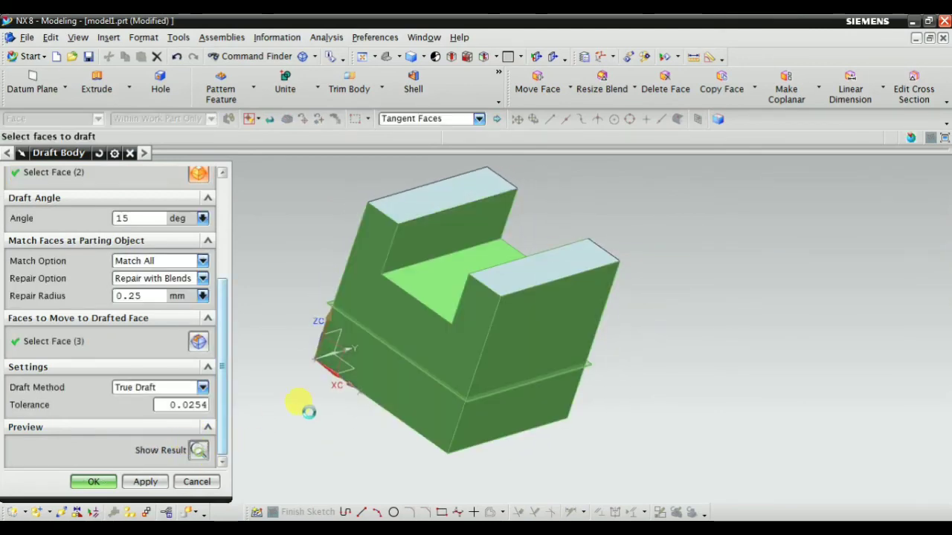
{"action": "scroll", "coordinate": [154, 429], "scroll_direction": "up", "scroll_amount": 3}
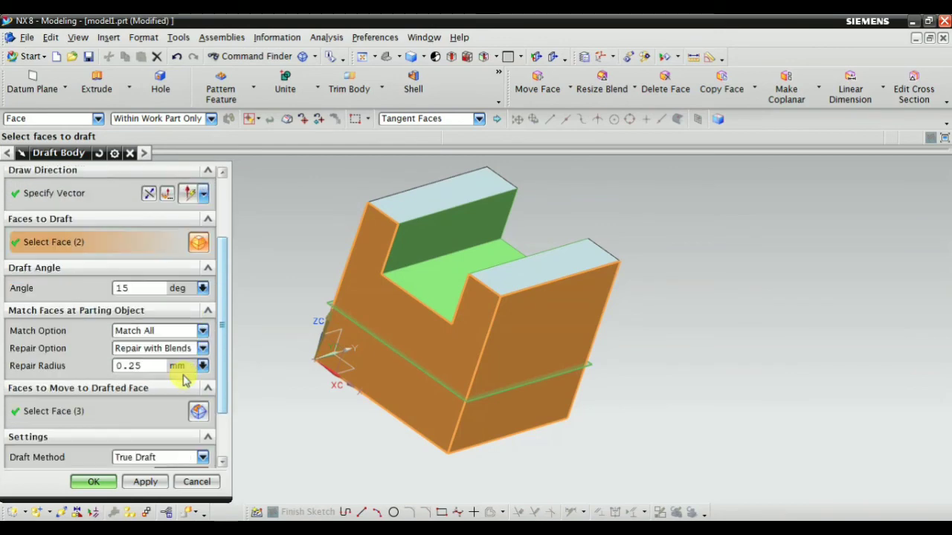
Step: Set the match option at the parting object to None and preview the drafted block from several angles
{"action": "left_click", "coordinate": [150, 332]}
{"action": "left_click", "coordinate": [141, 343]}
{"action": "scroll", "coordinate": [189, 443], "scroll_direction": "down", "scroll_amount": 1}
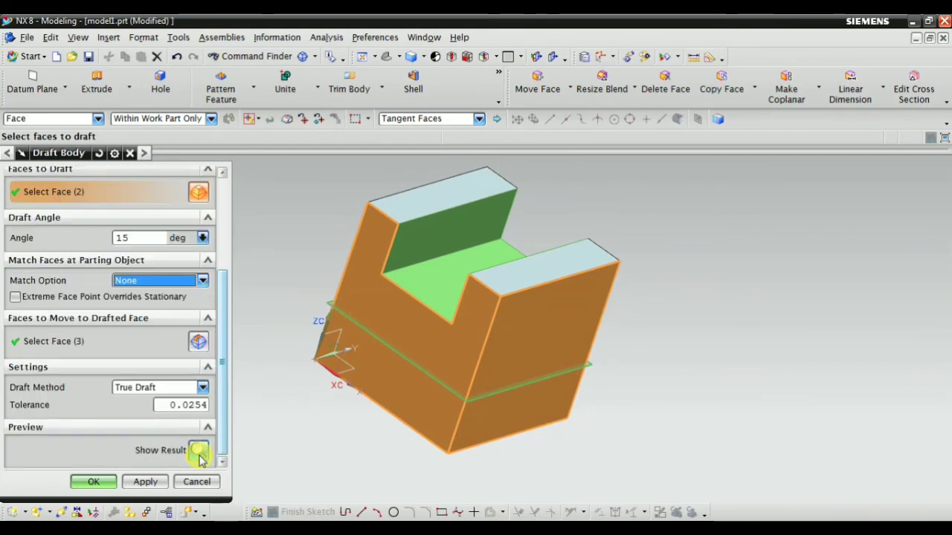
{"action": "left_click", "coordinate": [197, 450]}
{"action": "middle_click_drag", "start_coordinate": [413, 376], "coordinate": [364, 401]}
{"action": "left_click", "coordinate": [198, 450]}
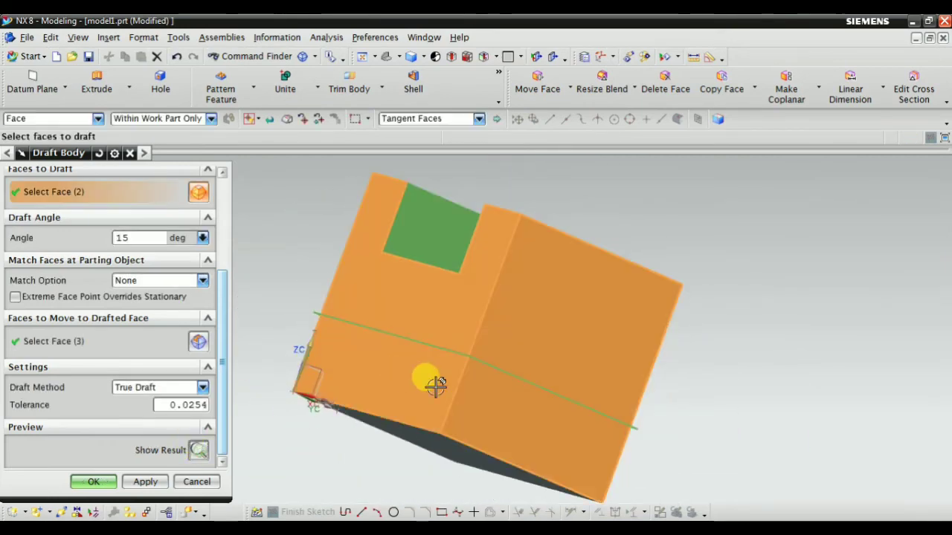
Step: Show and hide the unmatched draft preview once more to compare both drafted faces with the original block
{"action": "middle_click_drag", "start_coordinate": [432, 384], "coordinate": [338, 386]}
{"action": "scroll", "coordinate": [323, 386], "scroll_direction": "up", "scroll_amount": 1}
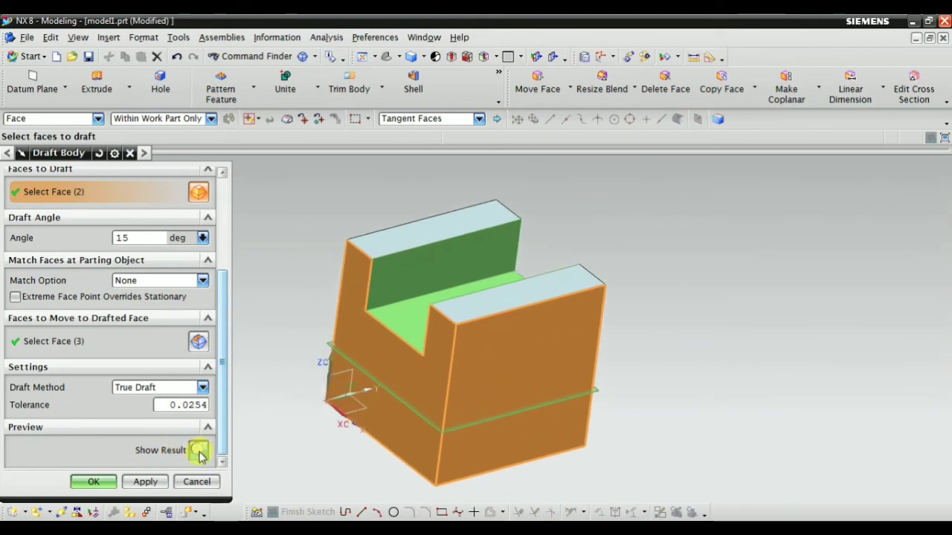
{"action": "left_click", "coordinate": [197, 451]}
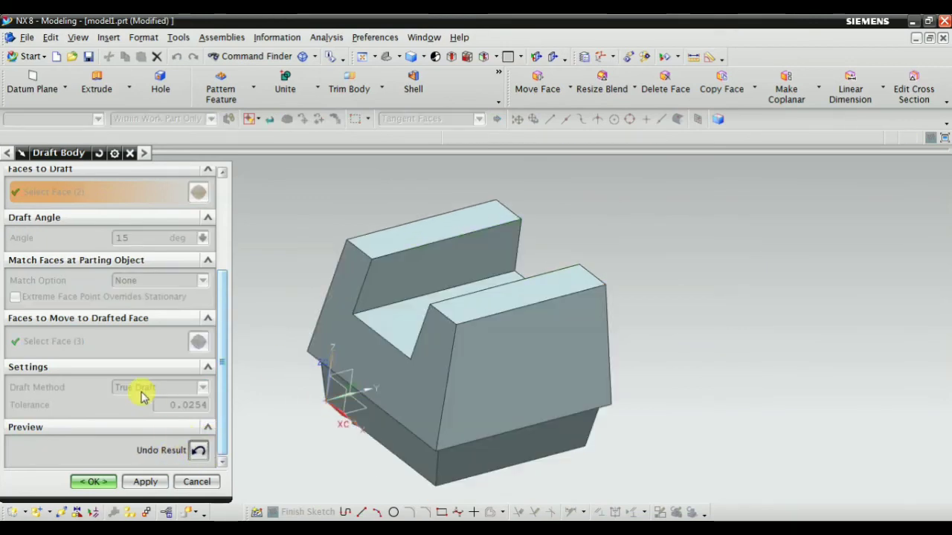
{"action": "left_click", "coordinate": [197, 451]}
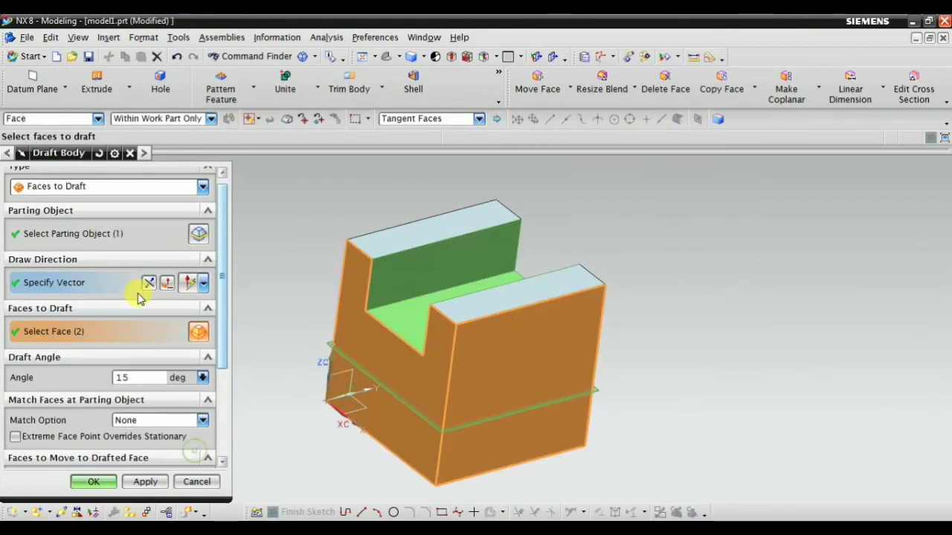
Step: Add the opposite slotted end face to the faces to draft and preview the result on all three faces
{"action": "left_click", "coordinate": [71, 283]}
{"action": "left_click", "coordinate": [70, 333]}
{"action": "middle_click_drag", "start_coordinate": [360, 350], "coordinate": [300, 367]}
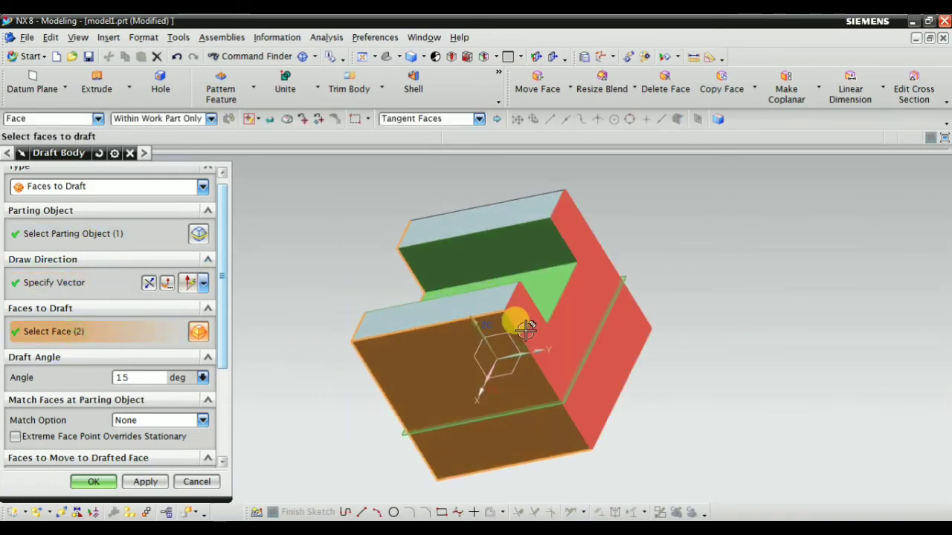
{"action": "left_click", "coordinate": [548, 331]}
{"action": "scroll", "coordinate": [146, 418], "scroll_direction": "down", "scroll_amount": 3}
{"action": "left_click", "coordinate": [198, 450]}
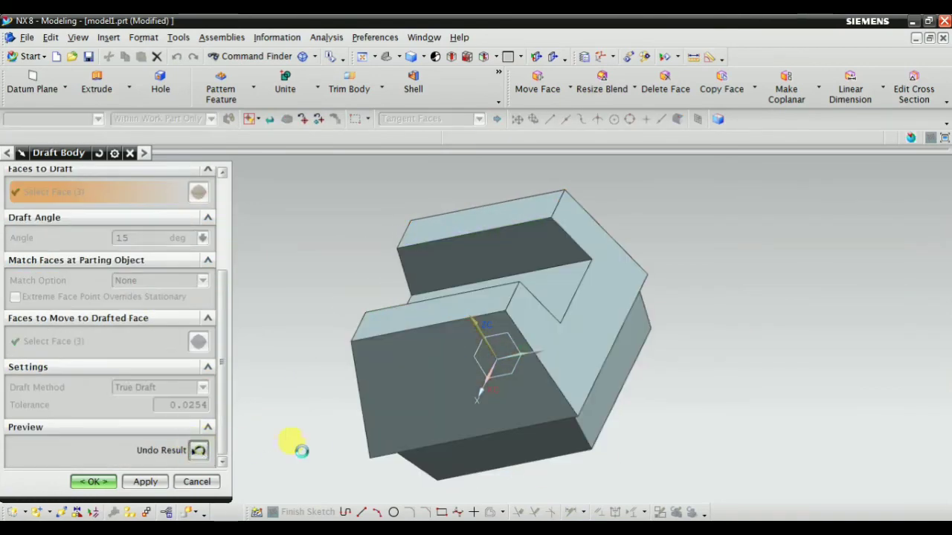
{"action": "middle_click_drag", "start_coordinate": [291, 446], "coordinate": [182, 440]}
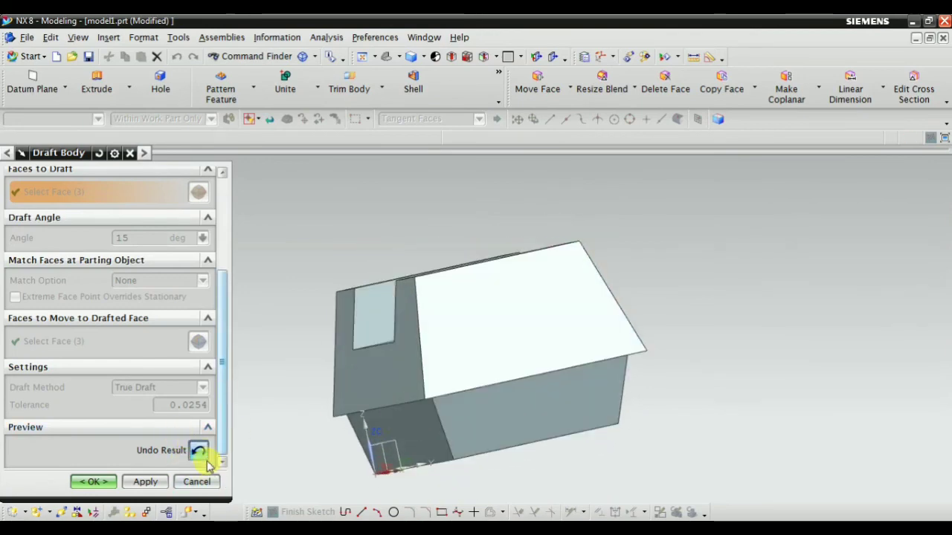
{"action": "left_click", "coordinate": [199, 451]}
Step: Enable Extreme Face Point Overrides Stationary and preview its effect on the three drafted faces
{"action": "scroll", "coordinate": [178, 402], "scroll_direction": "up", "scroll_amount": 3}
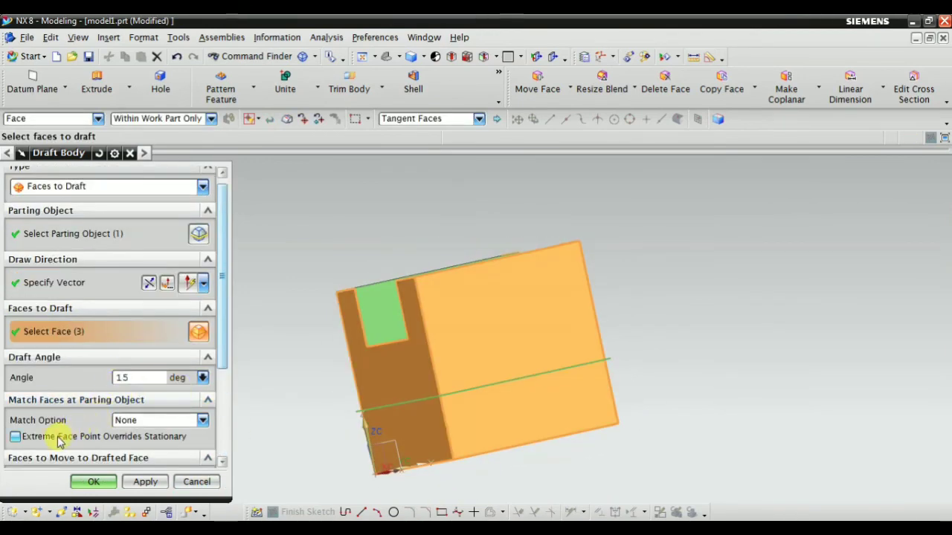
{"action": "scroll", "coordinate": [133, 433], "scroll_direction": "down", "scroll_amount": 2}
{"action": "scroll", "coordinate": [180, 441], "scroll_direction": "down", "scroll_amount": 2}
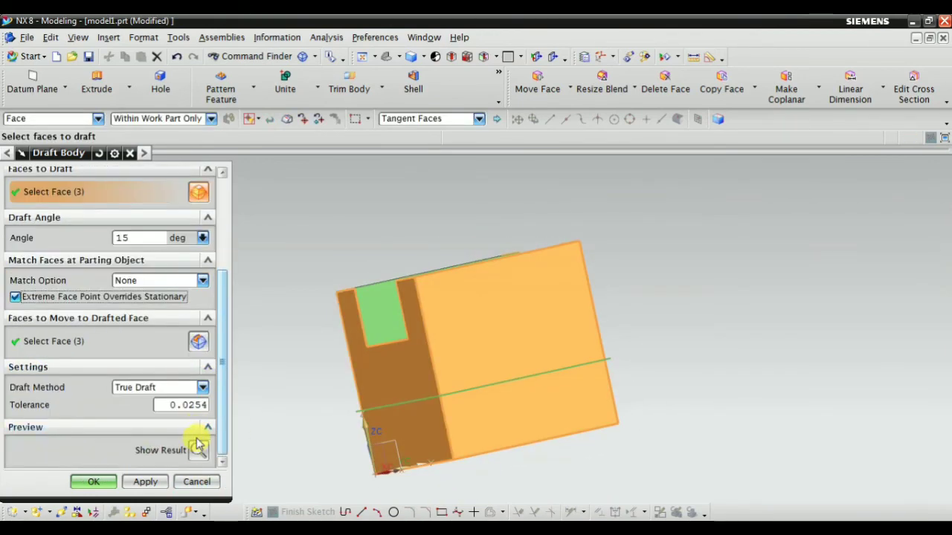
{"action": "left_click", "coordinate": [196, 451]}
{"action": "middle_click_drag", "start_coordinate": [330, 471], "coordinate": [312, 407]}
{"action": "left_click", "coordinate": [199, 450]}
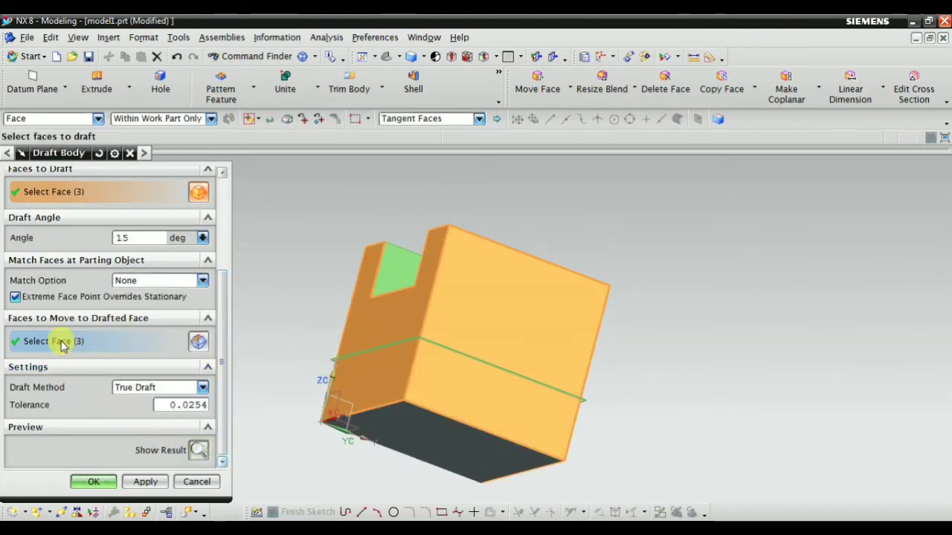
Step: Set the match option to Match All and toggle the preview to compare the matched draft with the original block
{"action": "left_click", "coordinate": [144, 280]}
{"action": "left_click", "coordinate": [141, 306]}
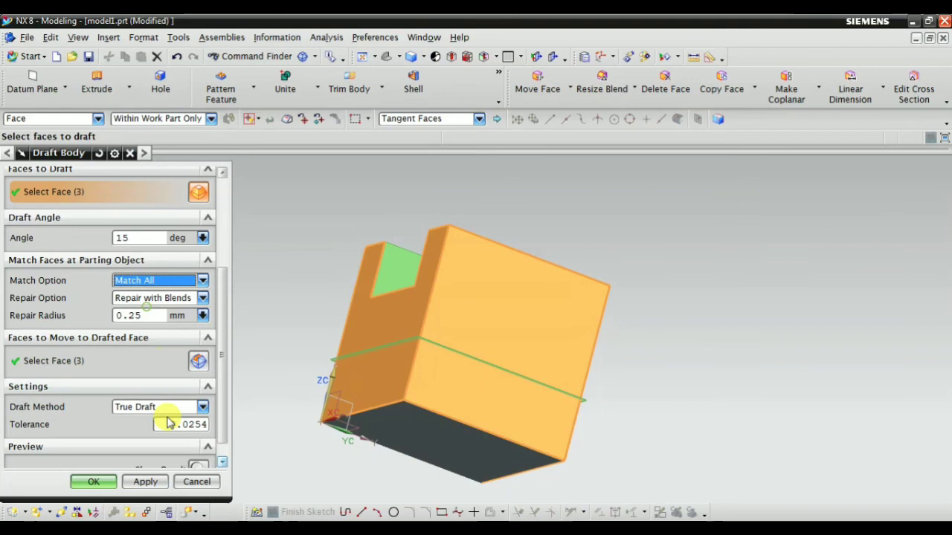
{"action": "scroll", "coordinate": [199, 472], "scroll_direction": "down", "scroll_amount": 1}
{"action": "left_click", "coordinate": [199, 451]}
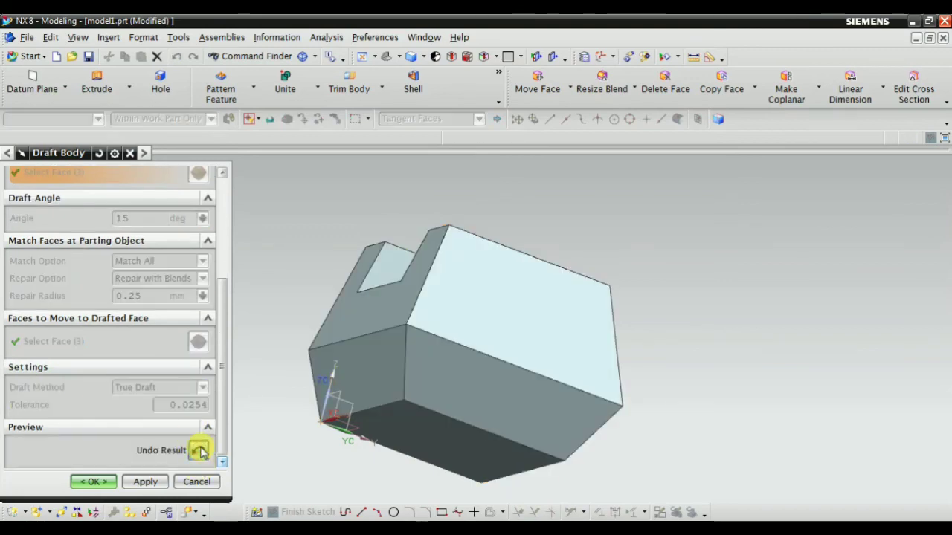
{"action": "left_click", "coordinate": [198, 451]}
{"action": "left_click", "coordinate": [199, 451]}
{"action": "left_click", "coordinate": [199, 451]}
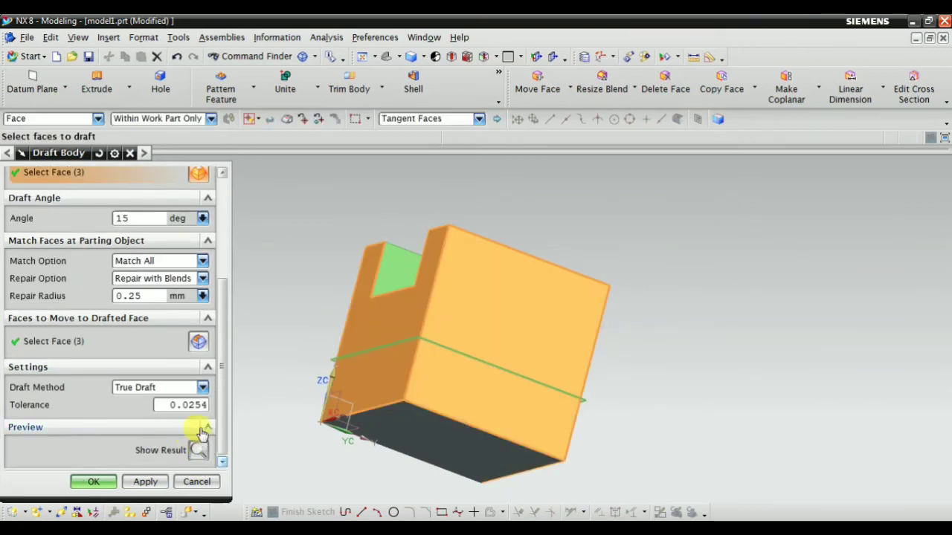
Step: Set the match option to Match All but Selected, exclude the outer side face from matching, and preview the draft
{"action": "left_click", "coordinate": [156, 261]}
{"action": "left_click", "coordinate": [157, 301]}
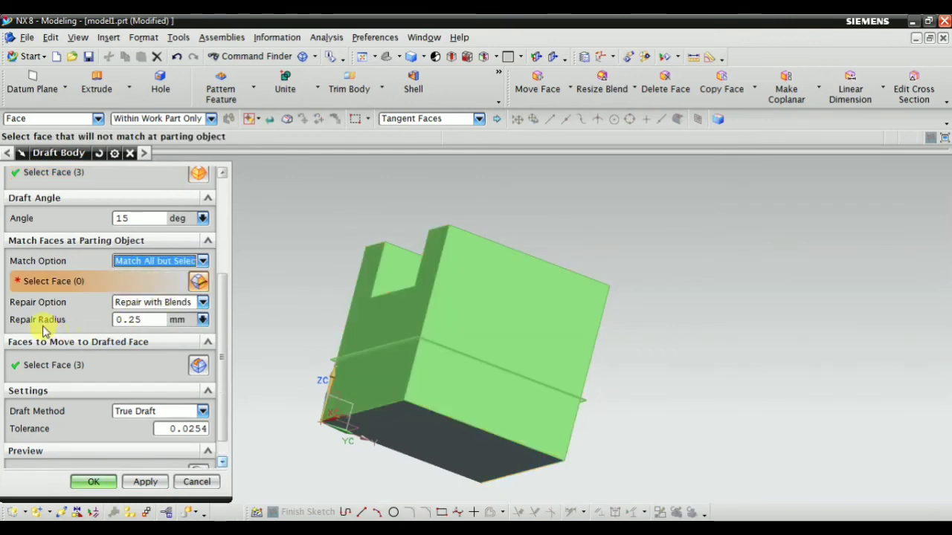
{"action": "left_click", "coordinate": [496, 313]}
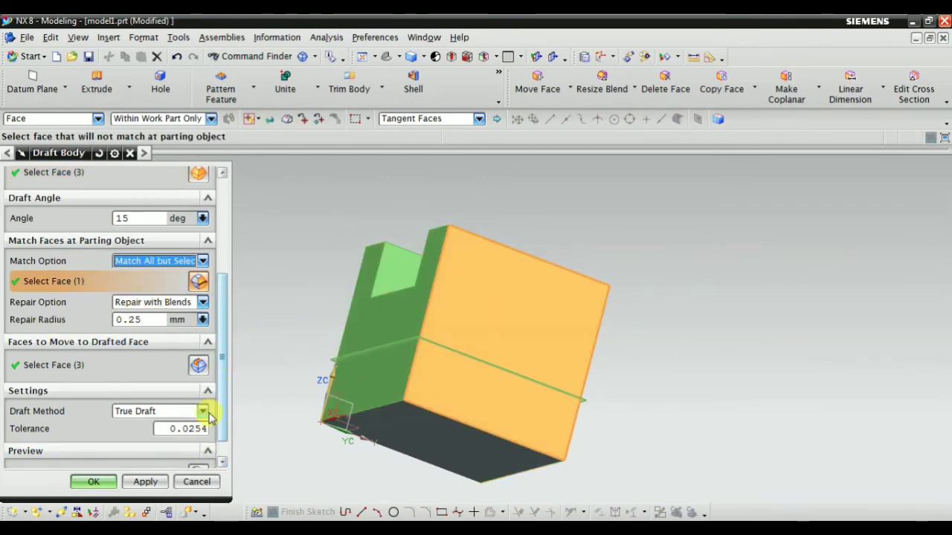
{"action": "scroll", "coordinate": [196, 455], "scroll_direction": "down", "scroll_amount": 1}
{"action": "left_click", "coordinate": [197, 451]}
Step: Inspect the unmatched step under the outer side face and compare the draft preview with the original block
{"action": "middle_click_drag", "start_coordinate": [309, 412], "coordinate": [307, 384]}
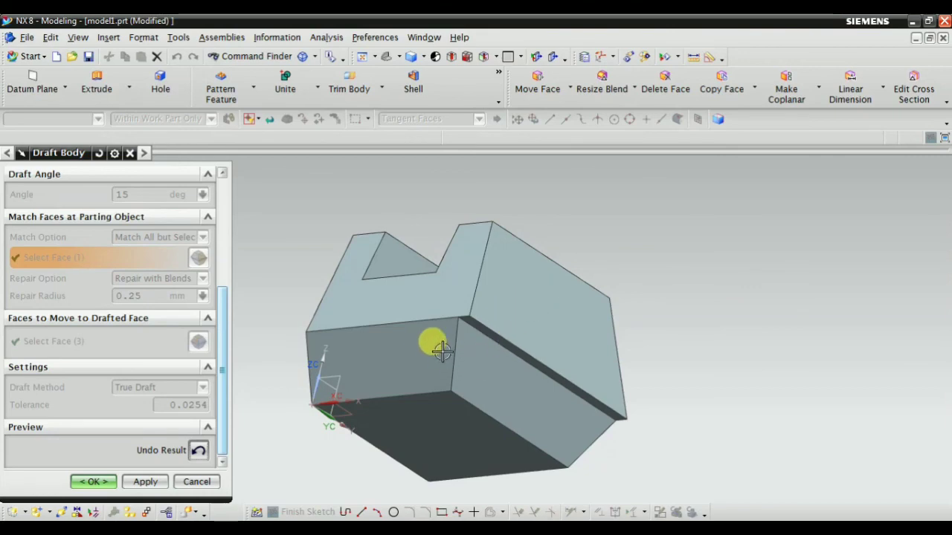
{"action": "middle_click_drag", "start_coordinate": [414, 352], "coordinate": [418, 350]}
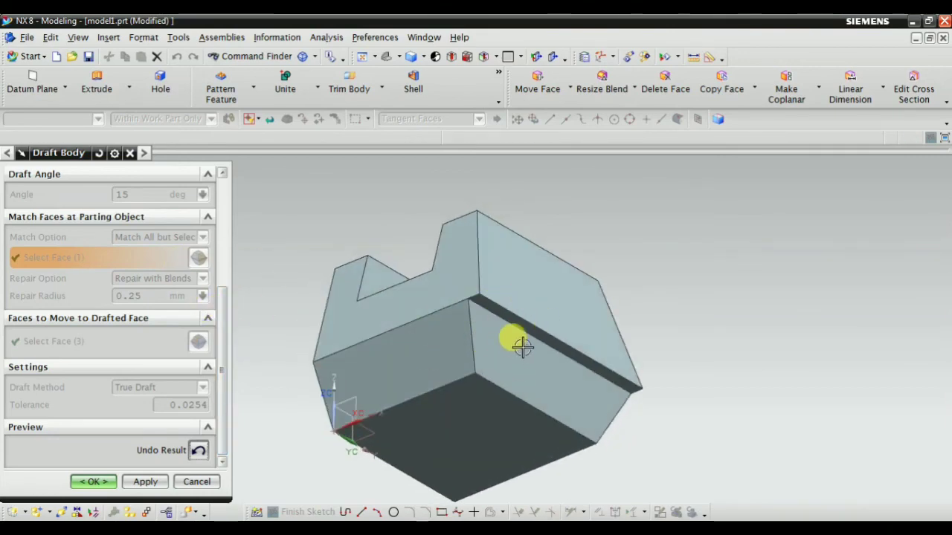
{"action": "middle_click_drag", "start_coordinate": [314, 313], "coordinate": [319, 372]}
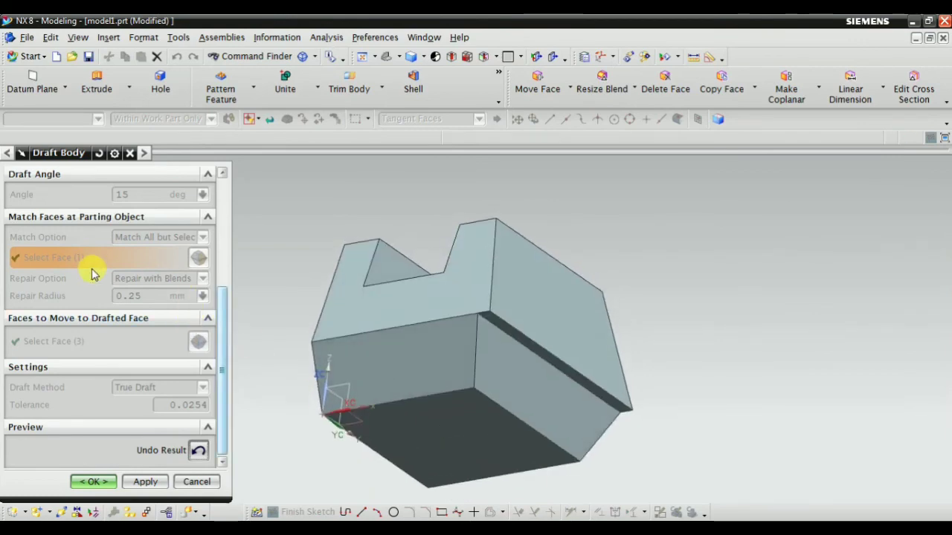
{"action": "left_click", "coordinate": [199, 451]}
{"action": "middle_click_drag", "start_coordinate": [457, 389], "coordinate": [364, 439]}
{"action": "left_click", "coordinate": [197, 451]}
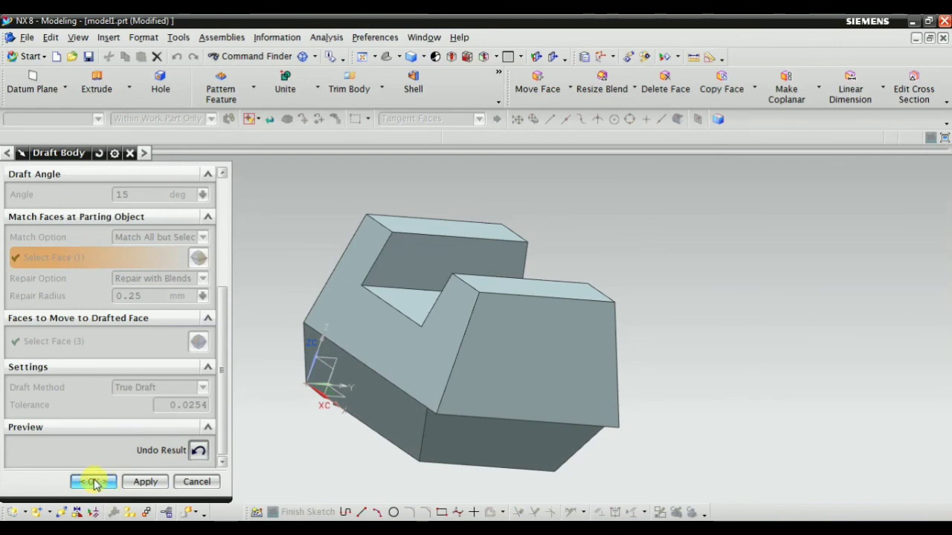
Step: Accept the Draft Body feature and view the finished block from an isometric direction
{"action": "scroll", "coordinate": [154, 455], "scroll_direction": "up", "scroll_amount": 3}
{"action": "scroll", "coordinate": [136, 457], "scroll_direction": "down", "scroll_amount": 3}
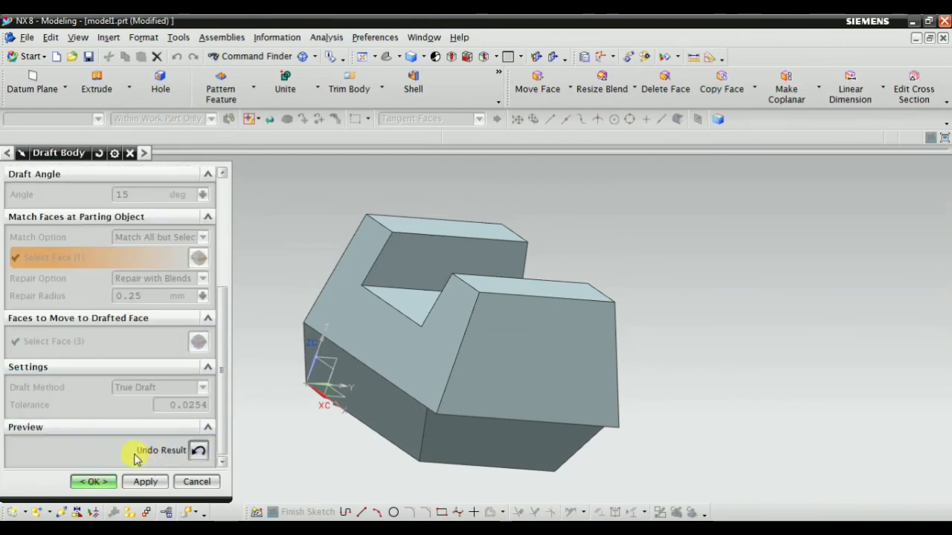
{"action": "left_click", "coordinate": [89, 482]}
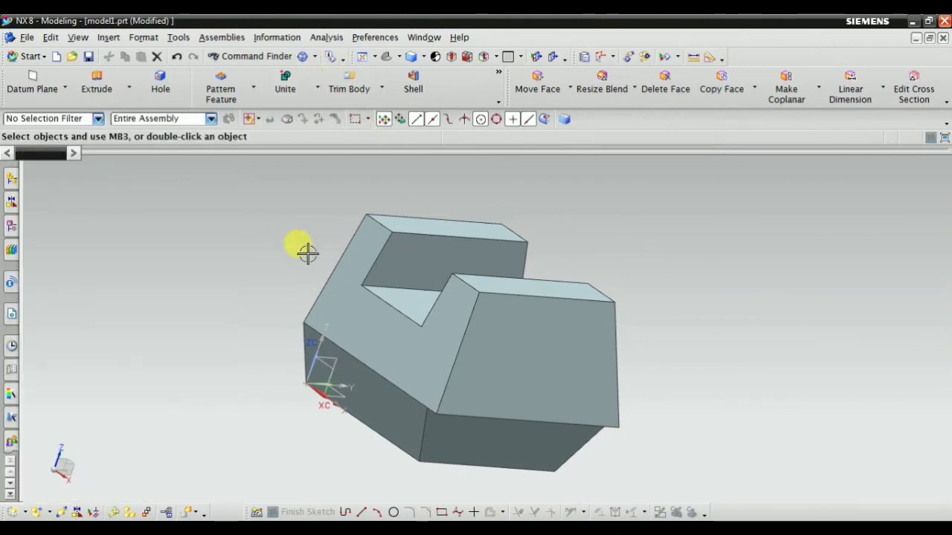
{"action": "middle_click_drag", "start_coordinate": [378, 280], "coordinate": [424, 208]}
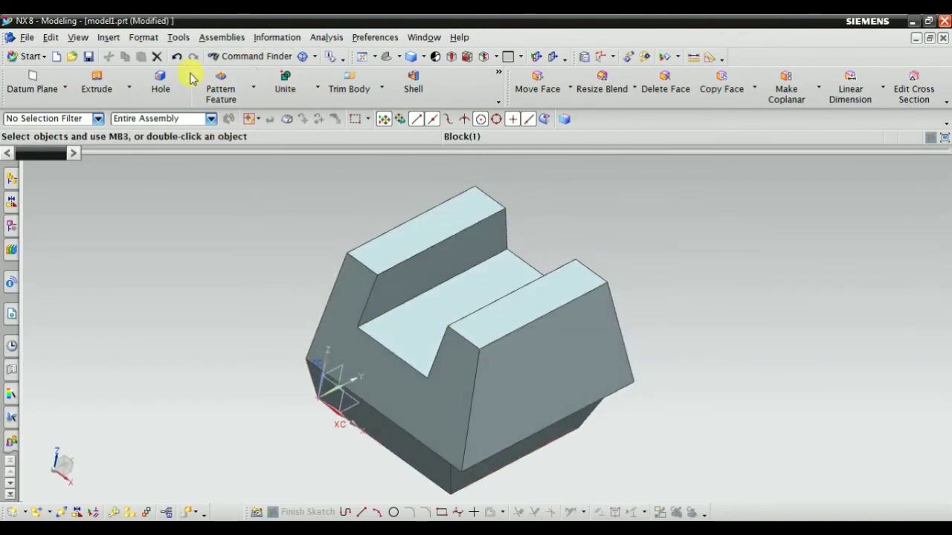
{"action": "left_click", "coordinate": [385, 59]}
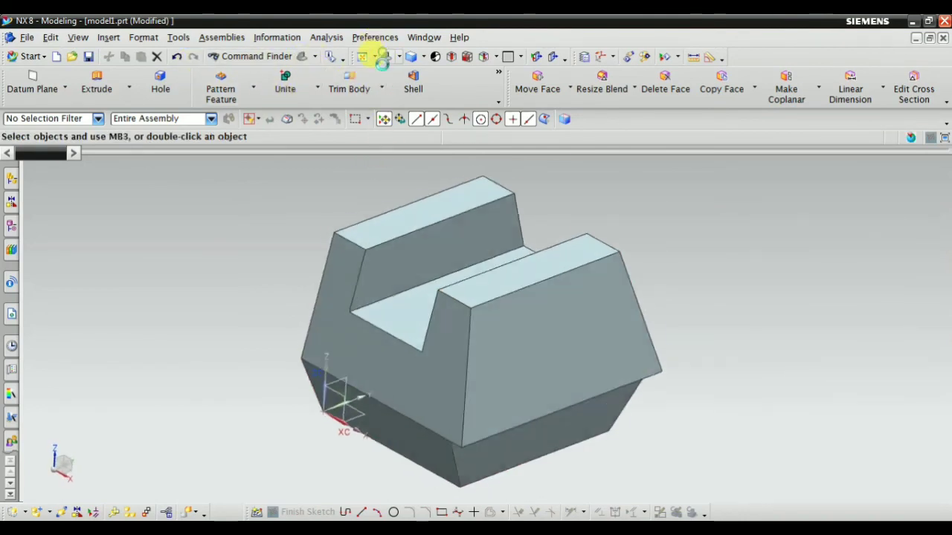
Step: Delete the block, datum plane, extrude and draft body features from the model history, keeping the datum coordinate system
{"action": "left_click", "coordinate": [12, 225]}
{"action": "left_click", "coordinate": [89, 285]}
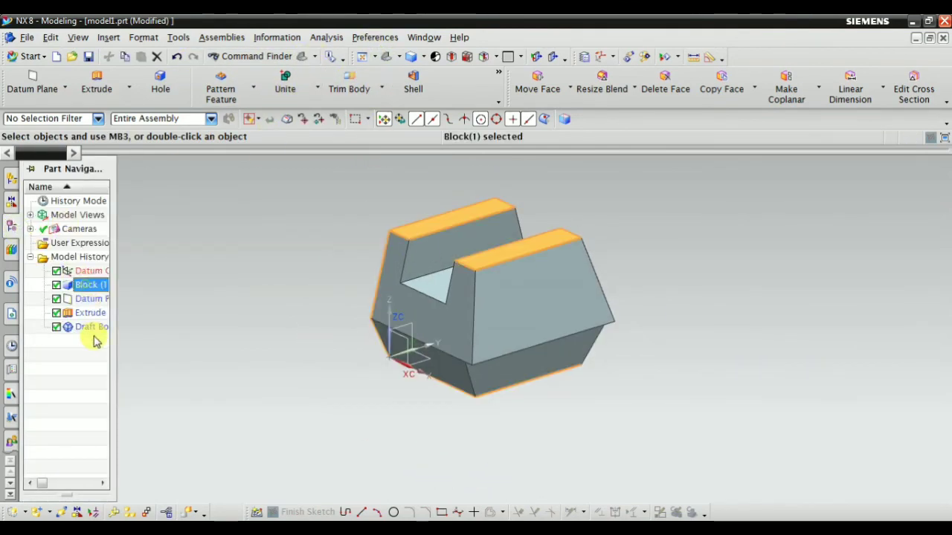
{"action": "left_click", "coordinate": [90, 313], "text": "shift"}
{"action": "right_click", "coordinate": [93, 332]}
{"action": "left_click", "coordinate": [124, 269]}
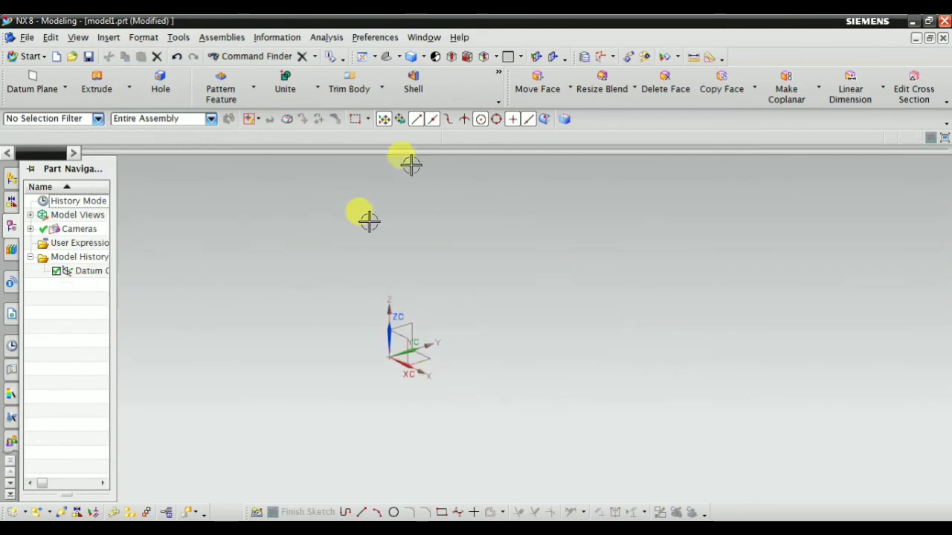
Step: Create a cylinder with a 100 mm diameter and 100 mm height at the origin of the coordinate system
{"action": "left_click", "coordinate": [385, 59]}
{"action": "left_click", "coordinate": [106, 37]}
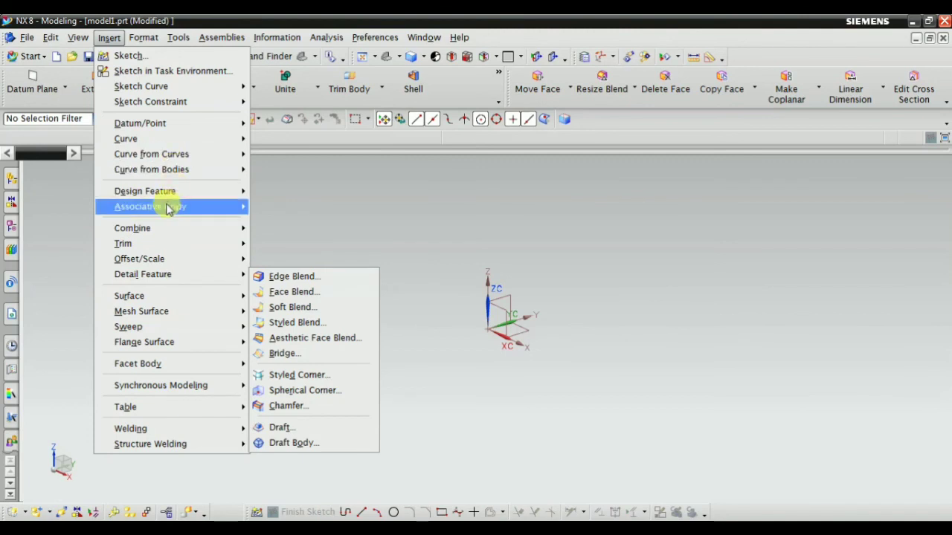
{"action": "mouse_move", "coordinate": [171, 191]}
{"action": "left_click", "coordinate": [281, 241]}
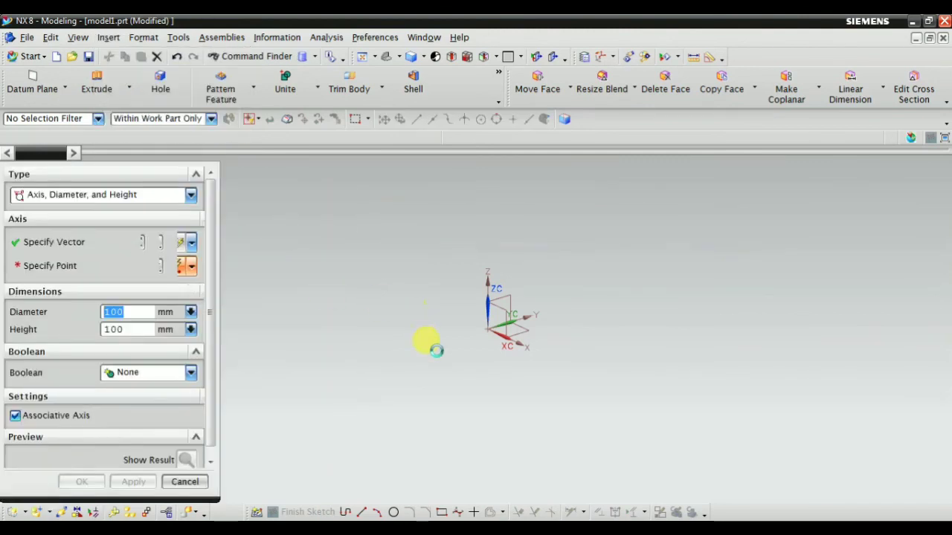
{"action": "left_click", "coordinate": [490, 328]}
{"action": "left_click", "coordinate": [94, 481]}
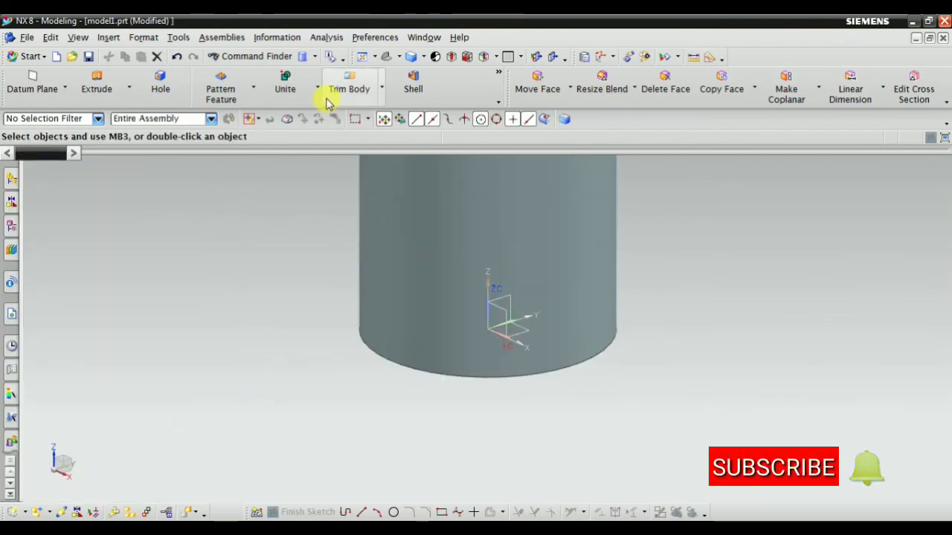
{"action": "left_click", "coordinate": [387, 57]}
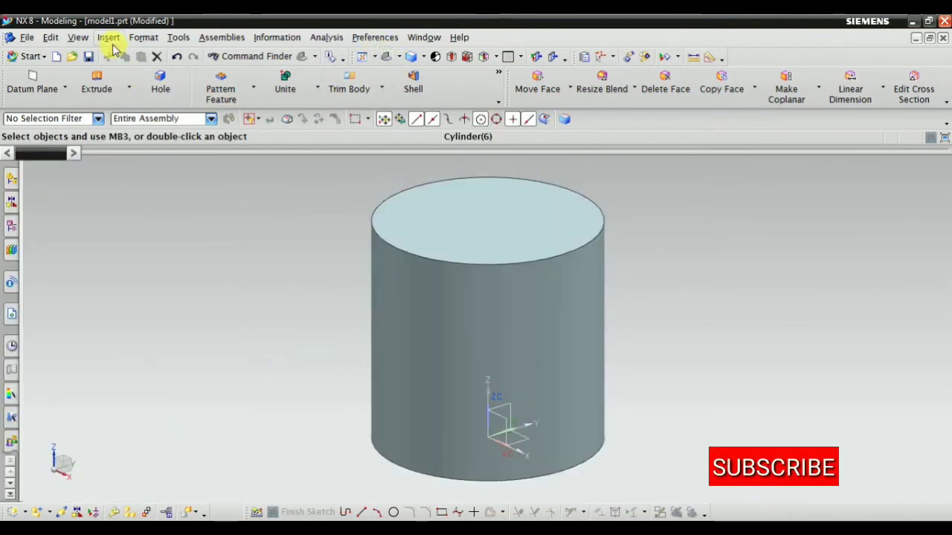
Step: Create a bisector datum plane midway between the cylinder's top and bottom faces
{"action": "left_click", "coordinate": [108, 37]}
{"action": "left_click", "coordinate": [258, 227]}
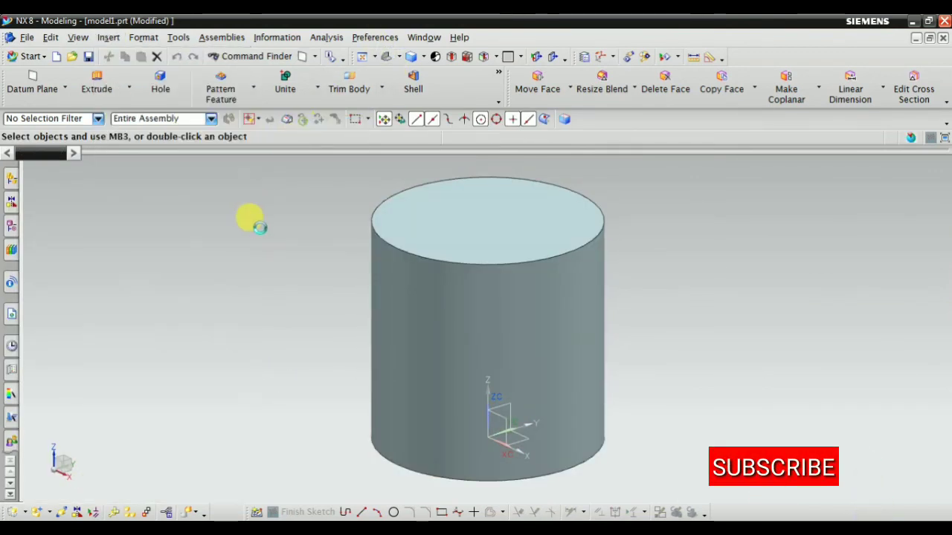
{"action": "left_click", "coordinate": [441, 234]}
{"action": "middle_click_drag", "start_coordinate": [350, 330], "coordinate": [390, 195]}
{"action": "left_click", "coordinate": [431, 327]}
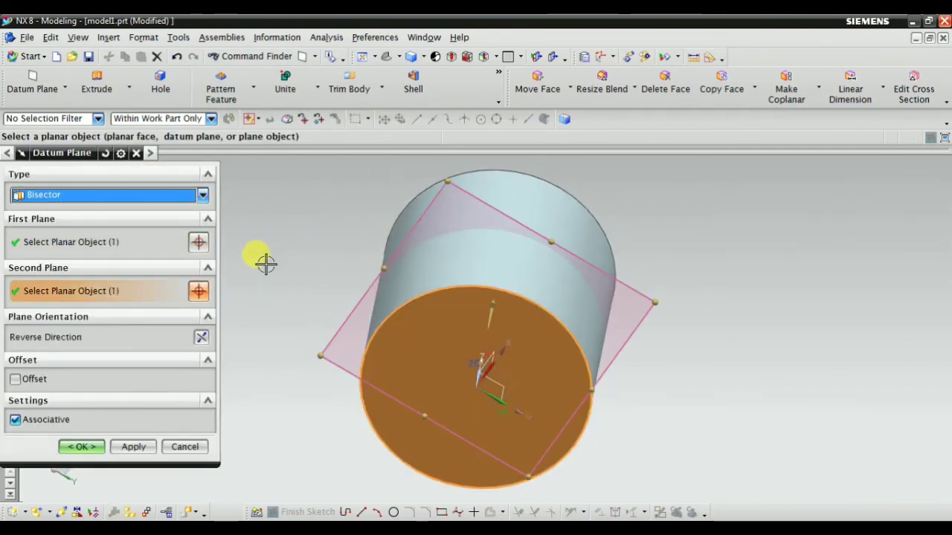
{"action": "middle_click", "coordinate": [265, 262]}
Step: Start a Draft Body of type Faces to Draft, using the cylinder's mid-height datum plane as the parting object
{"action": "middle_click_drag", "start_coordinate": [297, 300], "coordinate": [260, 387]}
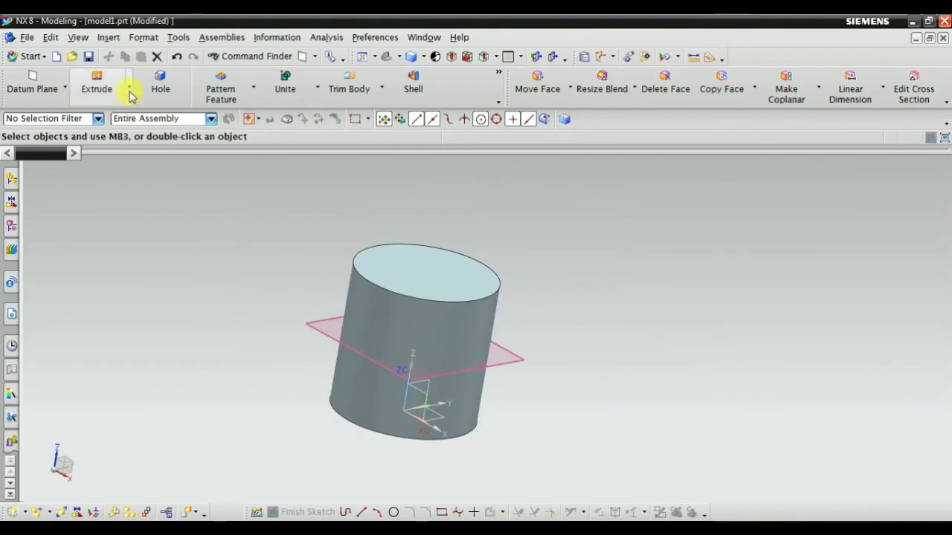
{"action": "left_click", "coordinate": [108, 37]}
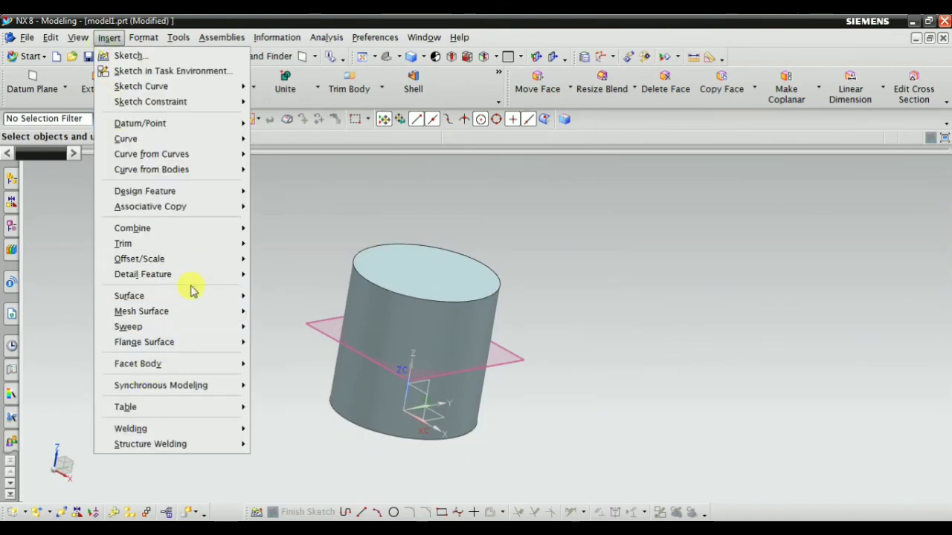
{"action": "mouse_move", "coordinate": [171, 274]}
{"action": "left_click", "coordinate": [279, 444]}
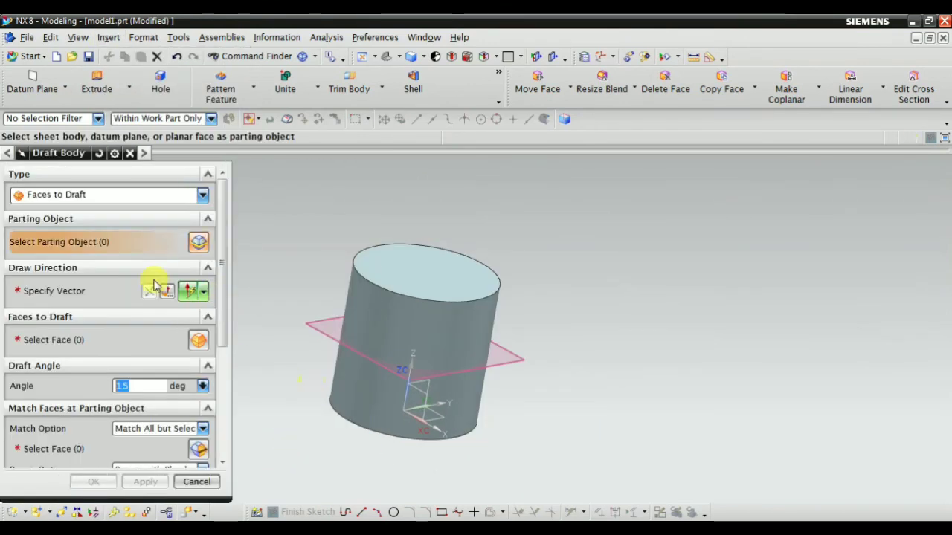
{"action": "left_click", "coordinate": [199, 242]}
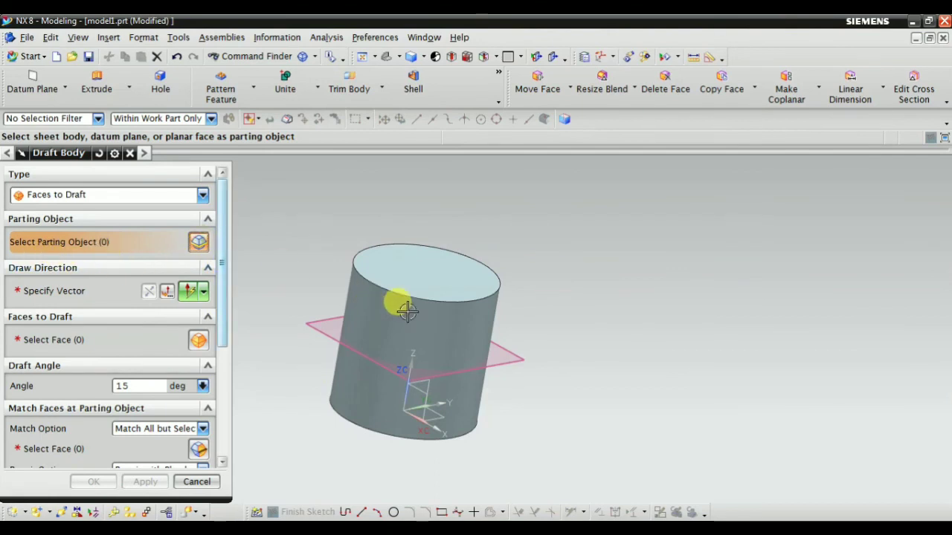
{"action": "left_click", "coordinate": [104, 196]}
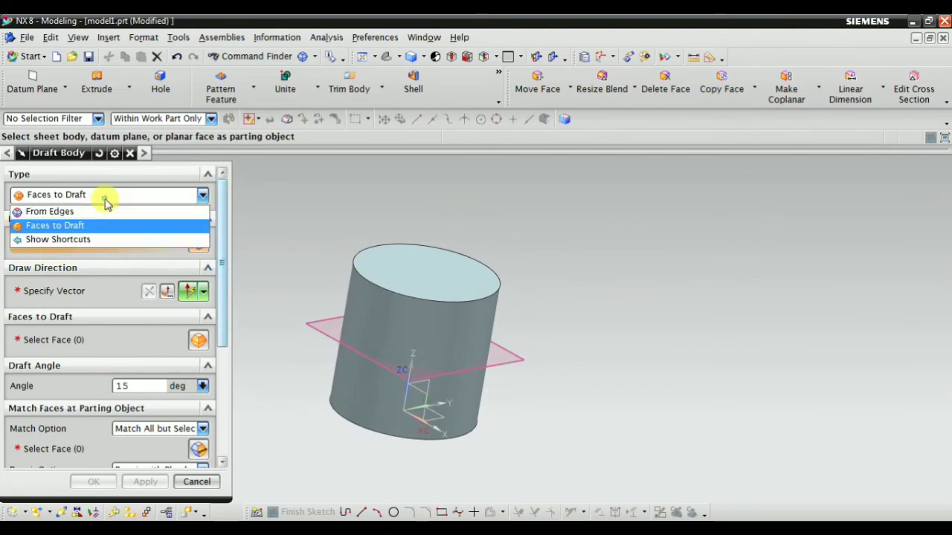
{"action": "left_click", "coordinate": [74, 223]}
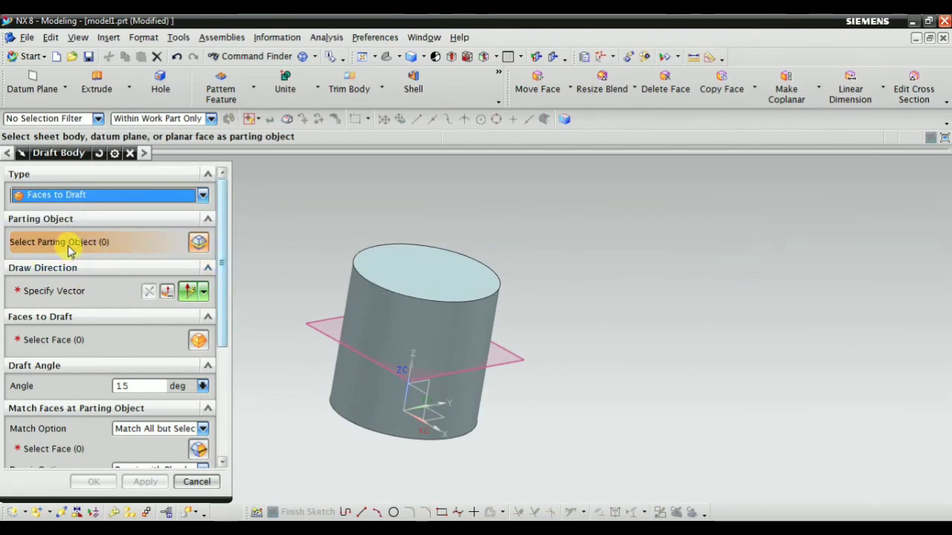
{"action": "left_click", "coordinate": [322, 327]}
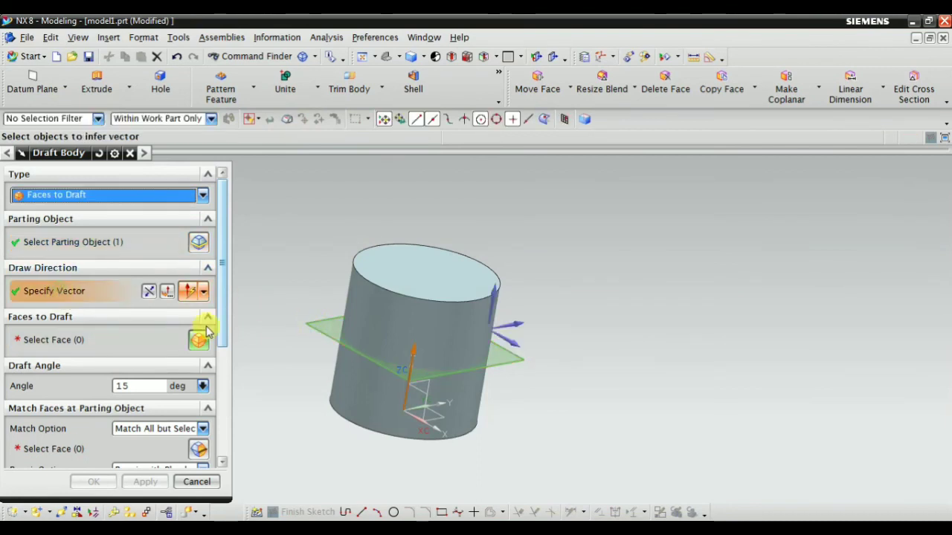
Step: Choose the cylinder's side face as the face to draft at 15 degrees and preview the result
{"action": "left_click", "coordinate": [59, 340]}
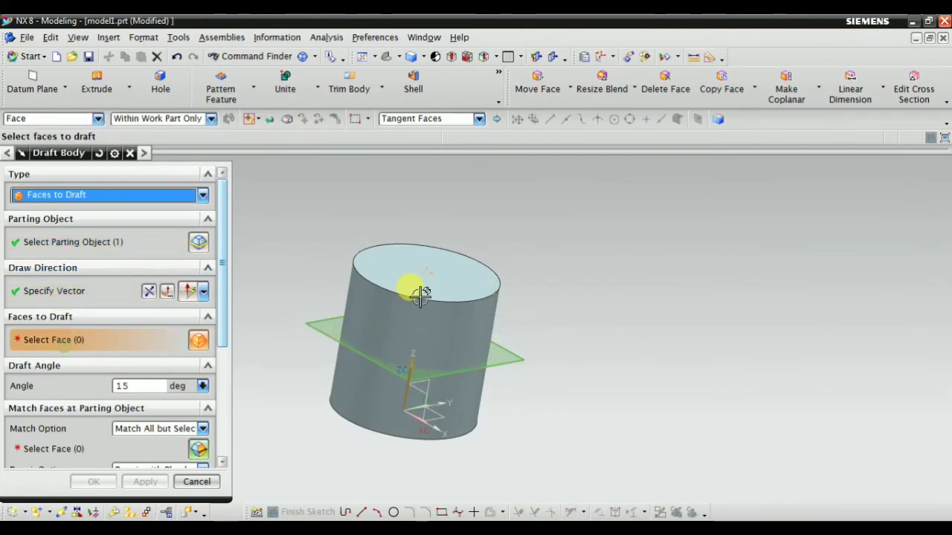
{"action": "left_click", "coordinate": [338, 327]}
{"action": "scroll", "coordinate": [194, 435], "scroll_direction": "down", "scroll_amount": 5}
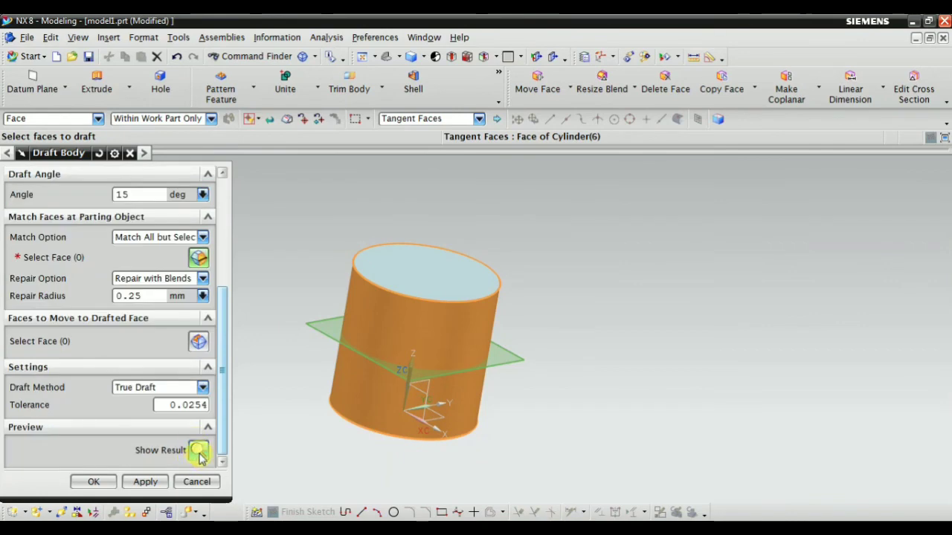
{"action": "left_click", "coordinate": [198, 450]}
{"action": "middle_click_drag", "start_coordinate": [320, 385], "coordinate": [245, 438]}
{"action": "left_click", "coordinate": [197, 451]}
{"action": "left_click", "coordinate": [197, 450]}
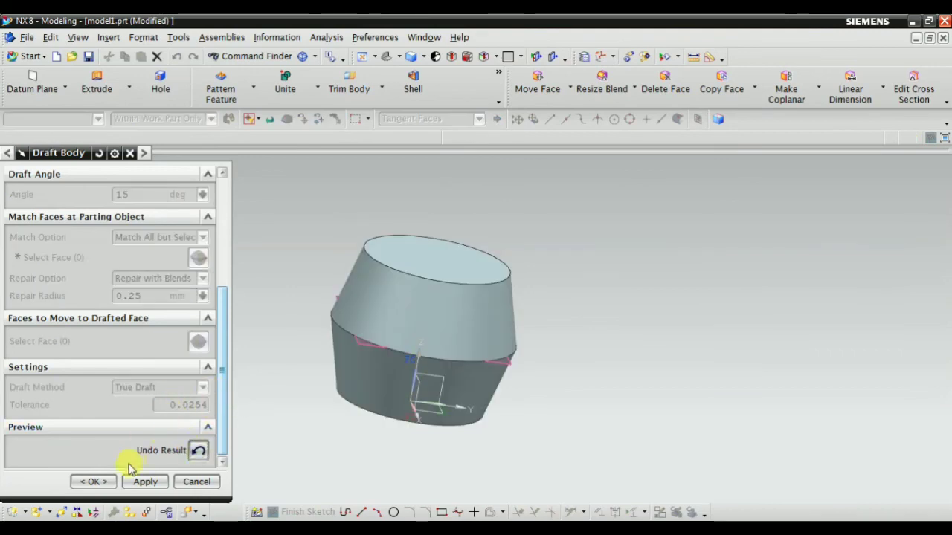
Step: Accept the Draft Body feature and view the drafted cylinder from a trimetric direction
{"action": "scroll", "coordinate": [168, 360], "scroll_direction": "up", "scroll_amount": 2}
{"action": "left_click", "coordinate": [82, 484]}
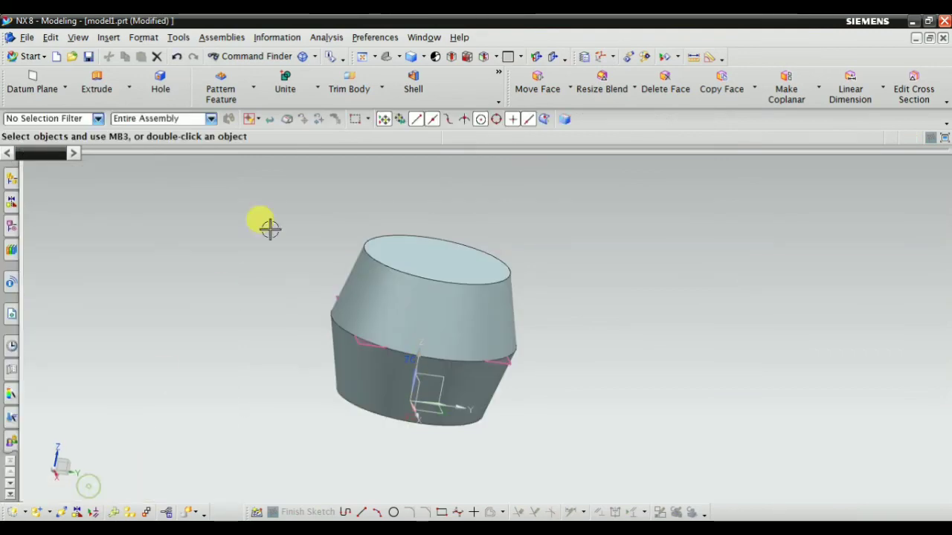
{"action": "left_click", "coordinate": [315, 61]}
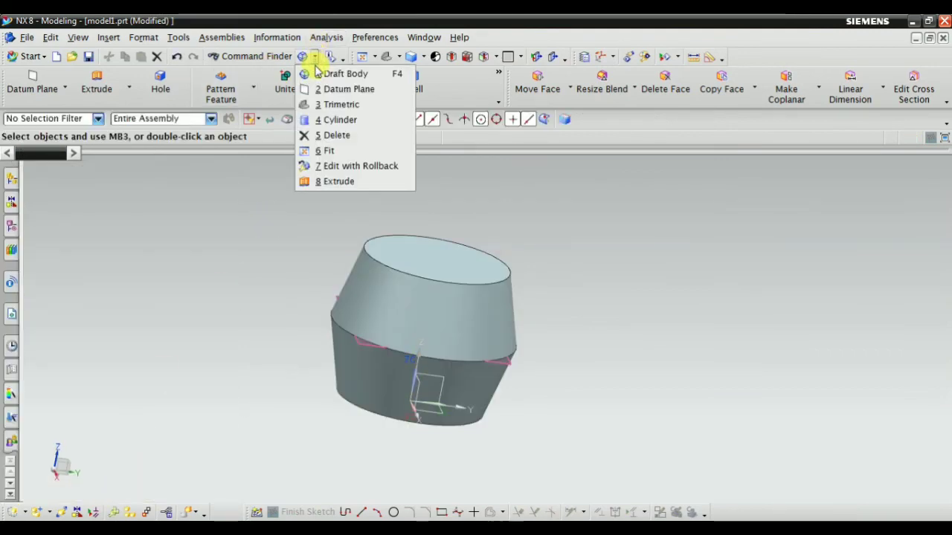
{"action": "left_click", "coordinate": [219, 215]}
{"action": "left_click", "coordinate": [385, 57]}
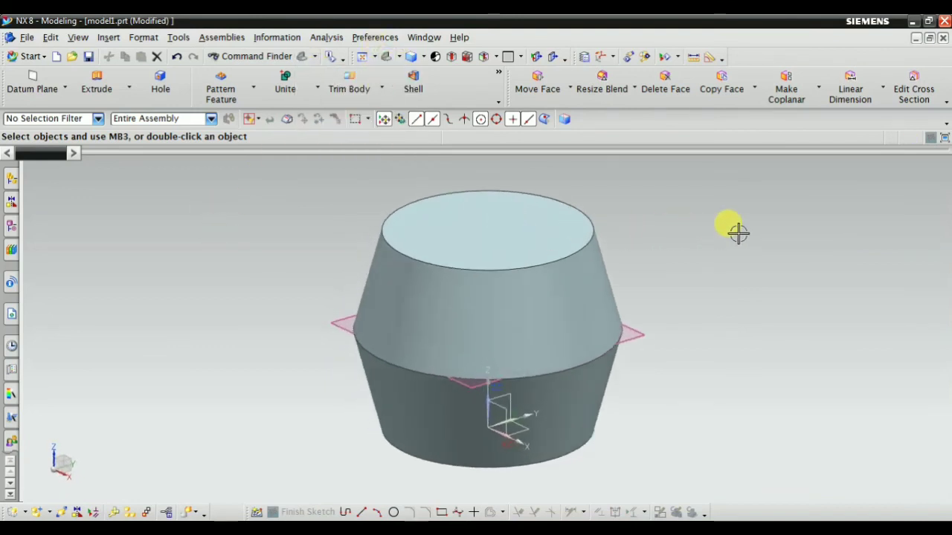
{"action": "left_click", "coordinate": [111, 40]}
{"action": "mouse_move", "coordinate": [176, 275]}
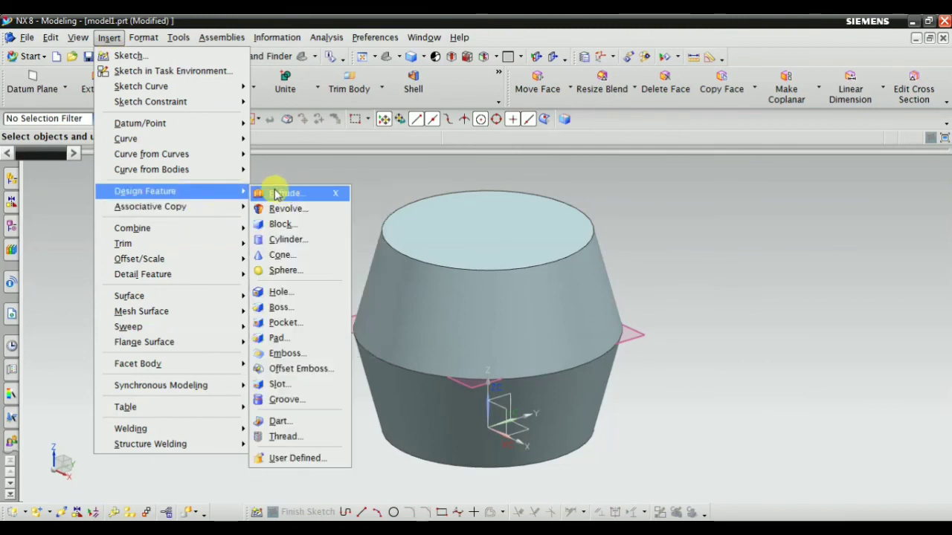
{"action": "mouse_move", "coordinate": [163, 208]}
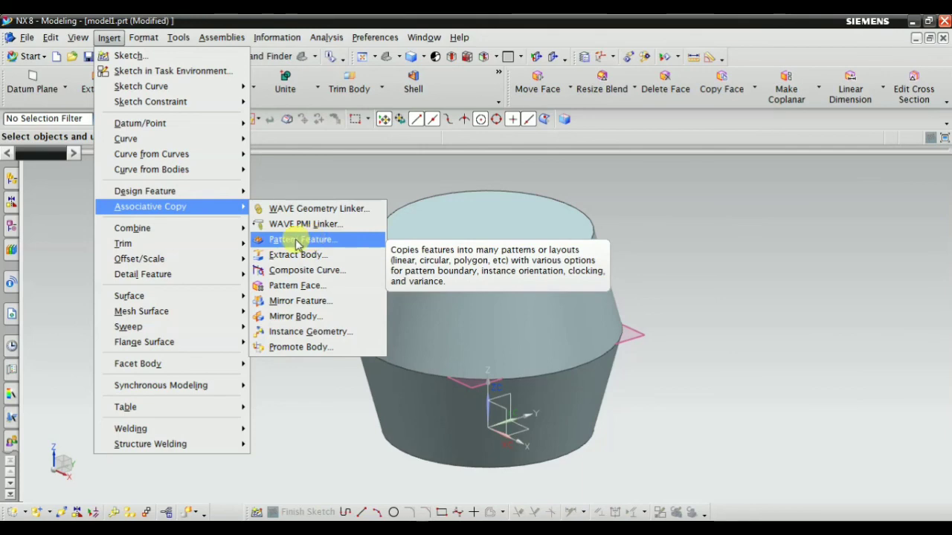
{"action": "key", "text": "Escape"}
{"action": "key", "text": "Escape"}
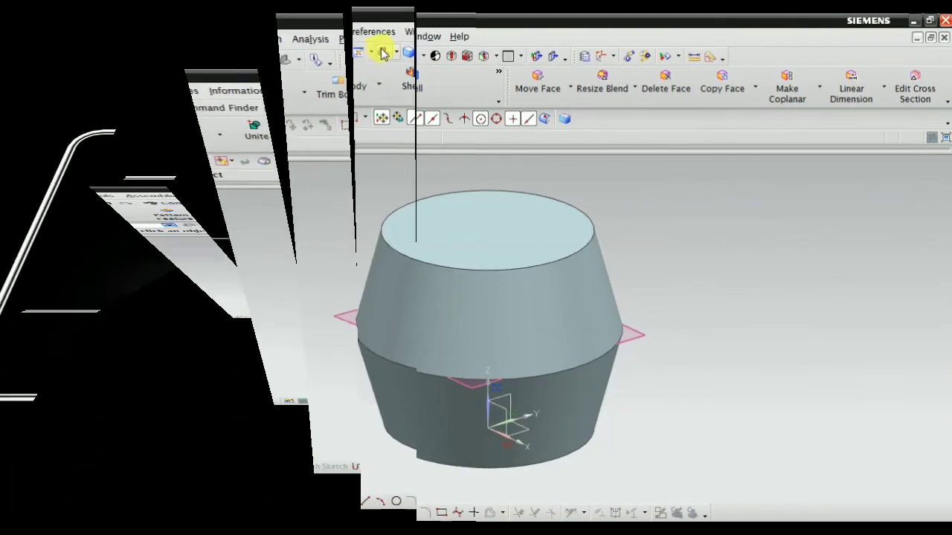